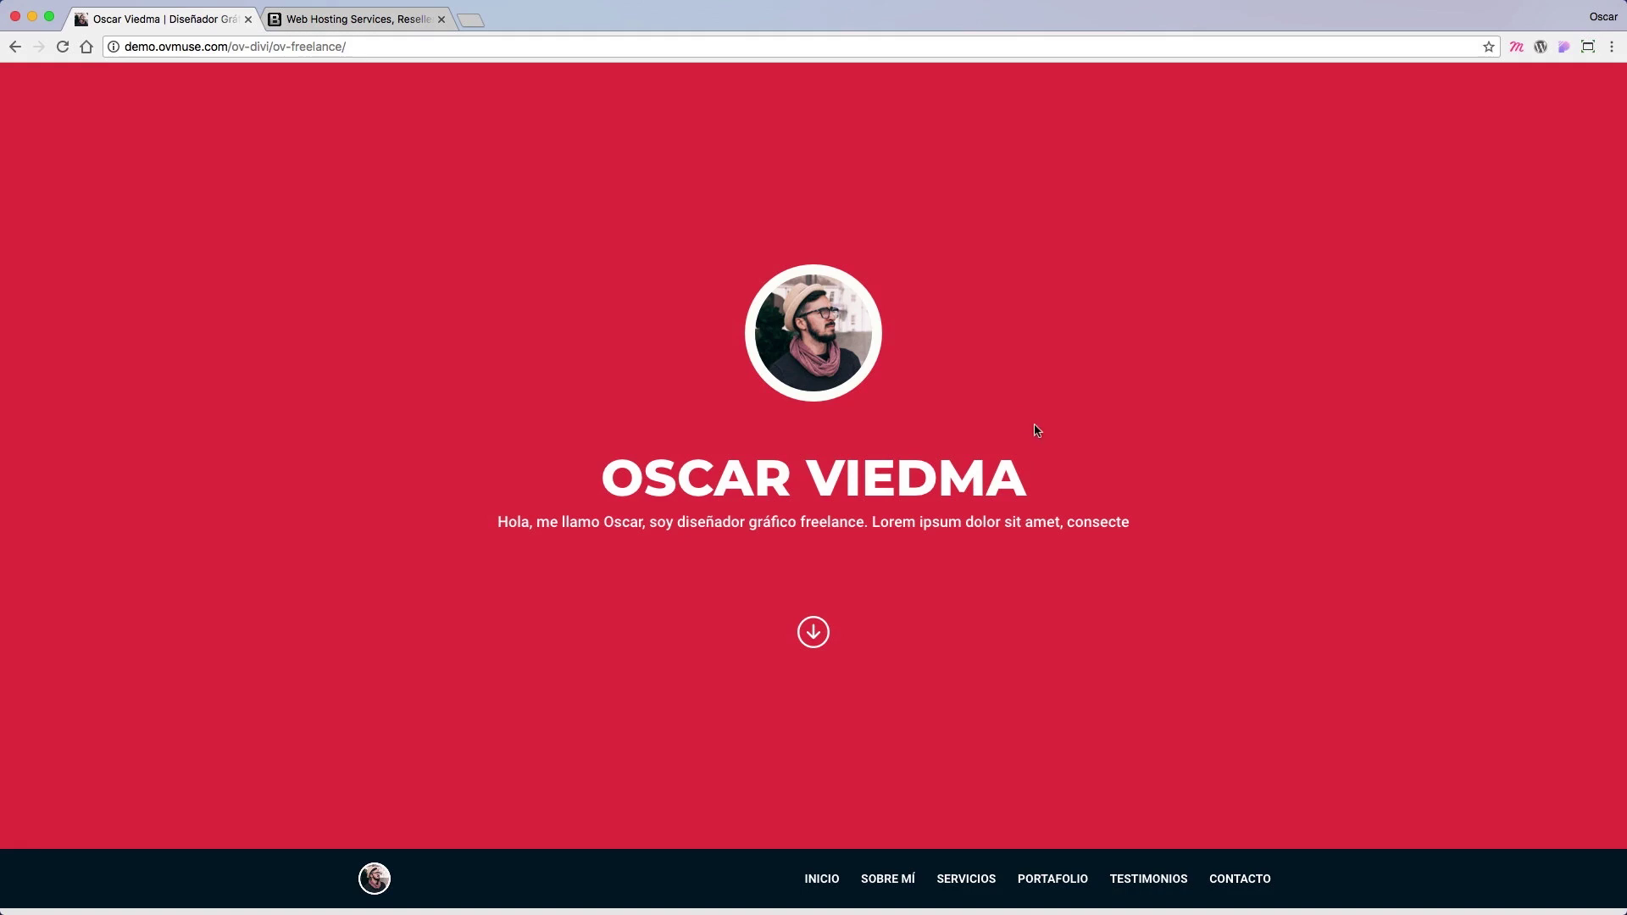
Step: Scroll up and down through the demo.ovmuse.com freelance portfolio page
{"action": "scroll", "coordinate": [725, 491], "scroll_direction": "down", "scroll_amount": 15}
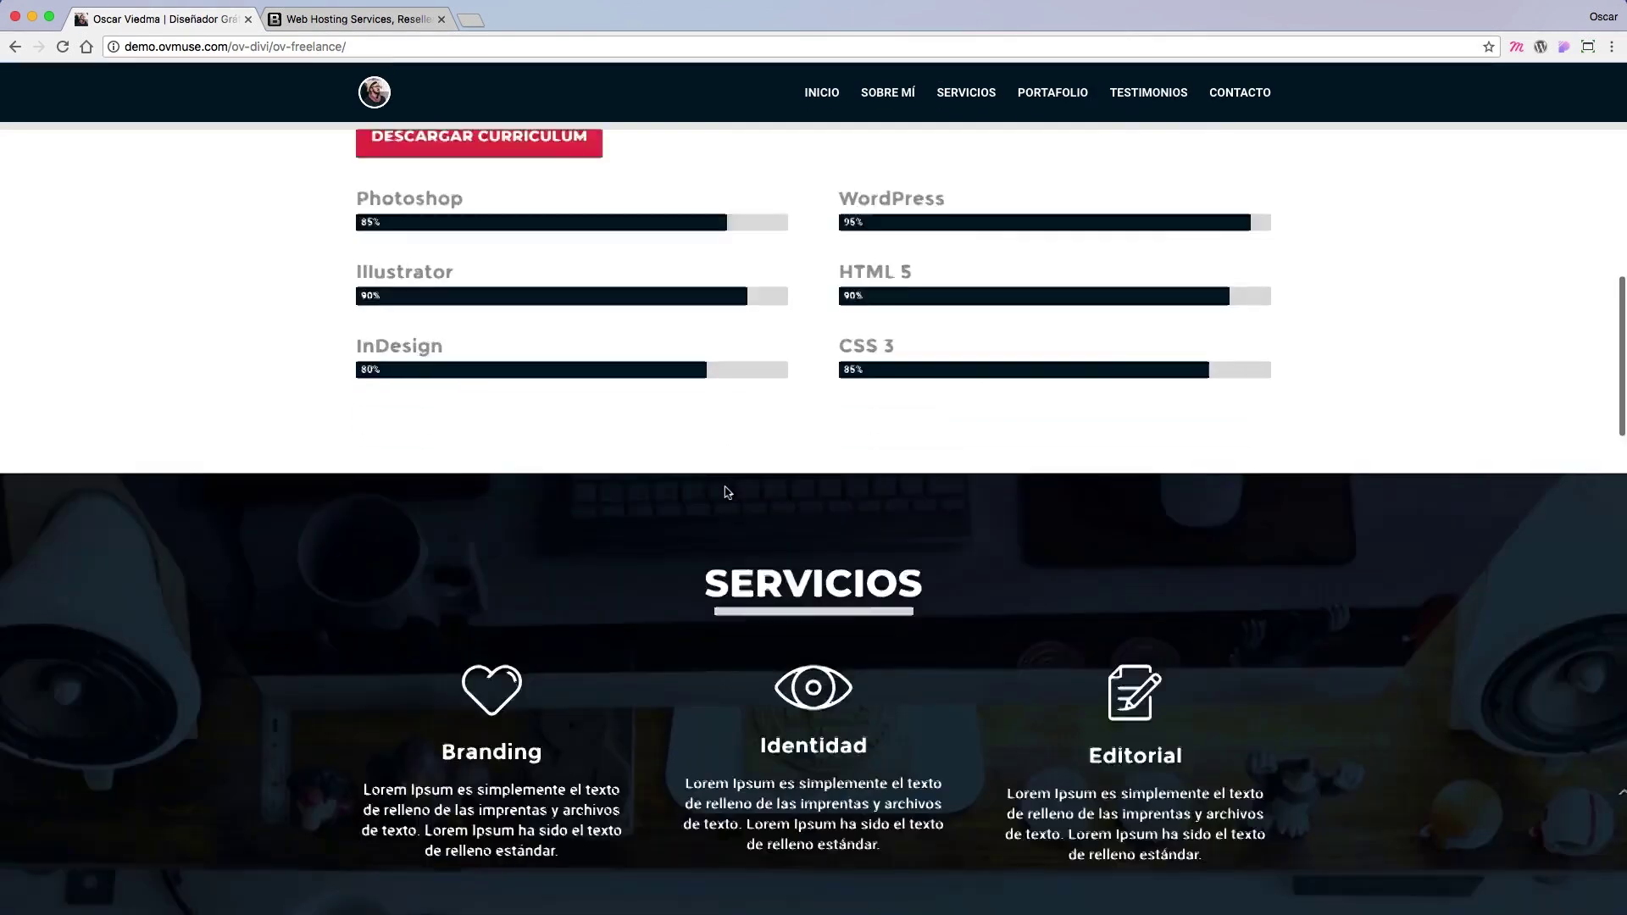
{"action": "scroll", "coordinate": [725, 491], "scroll_direction": "down", "scroll_amount": 15}
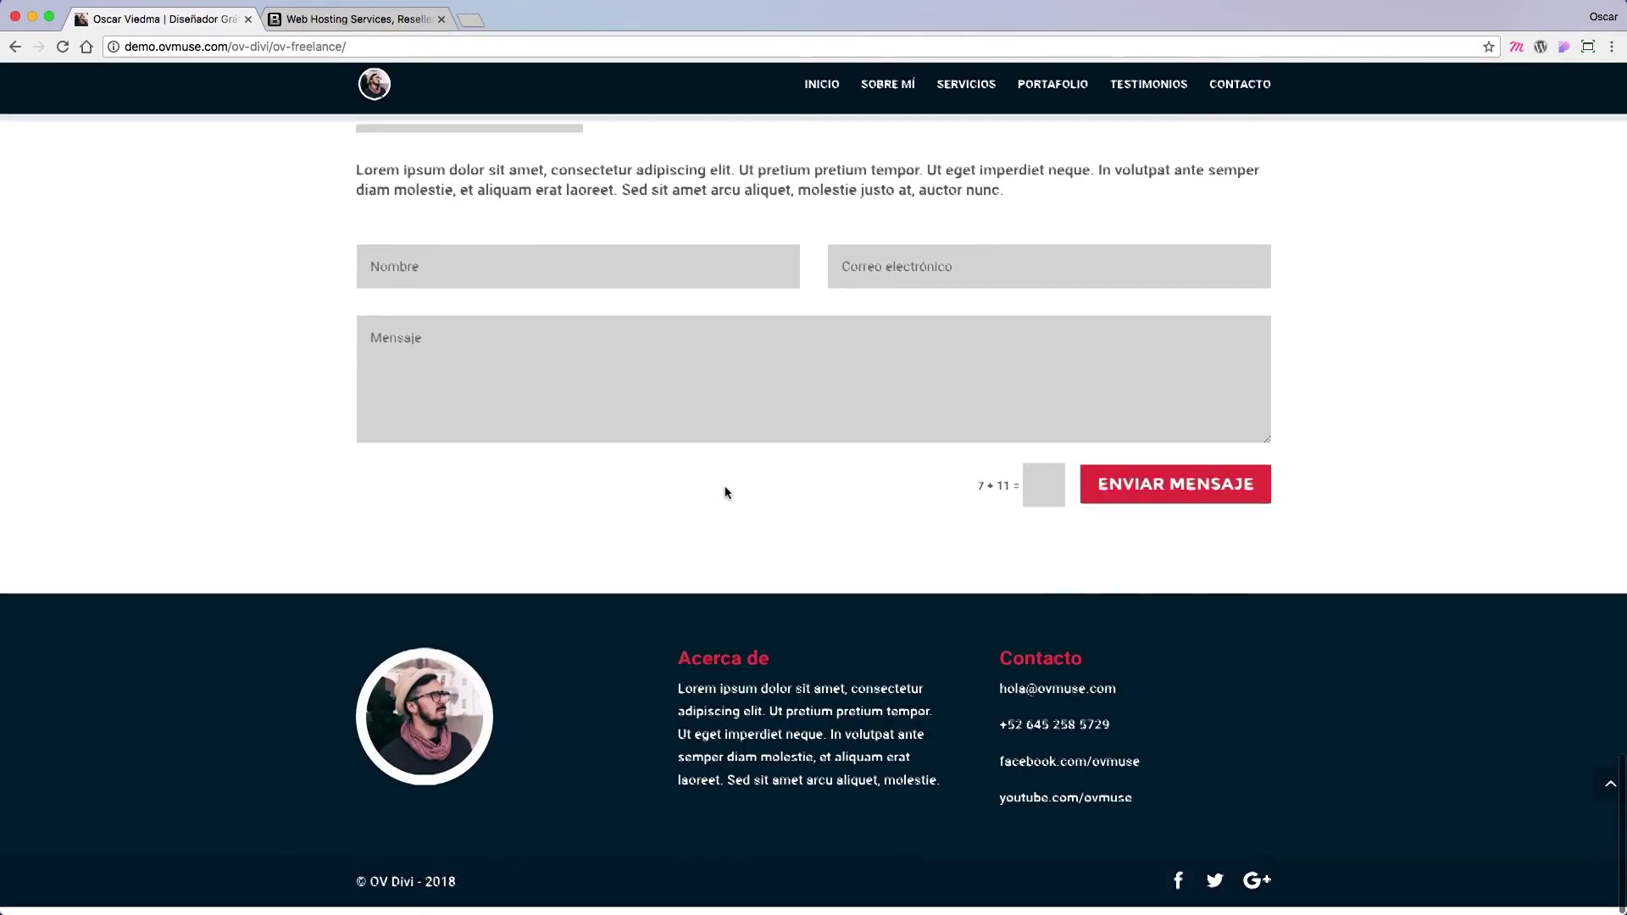
{"action": "scroll", "coordinate": [725, 490], "scroll_direction": "up", "scroll_amount": 20}
{"action": "scroll", "coordinate": [726, 487], "scroll_direction": "up", "scroll_amount": 10}
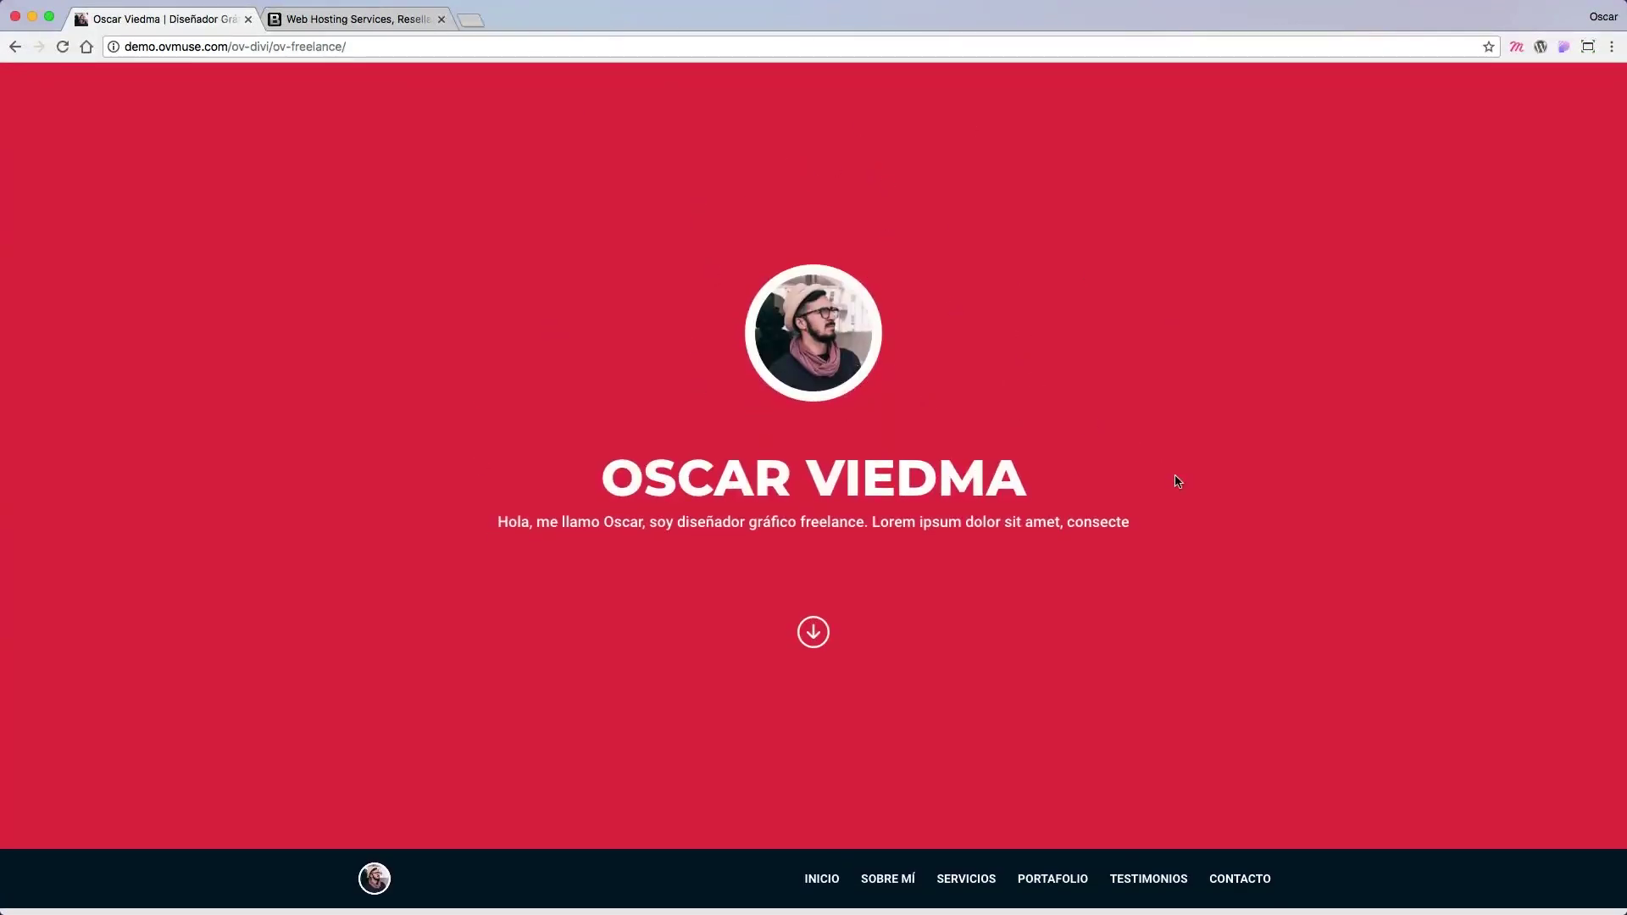
{"action": "scroll", "coordinate": [1146, 450], "scroll_direction": "down", "scroll_amount": 3}
{"action": "scroll", "coordinate": [1146, 451], "scroll_direction": "down", "scroll_amount": 20}
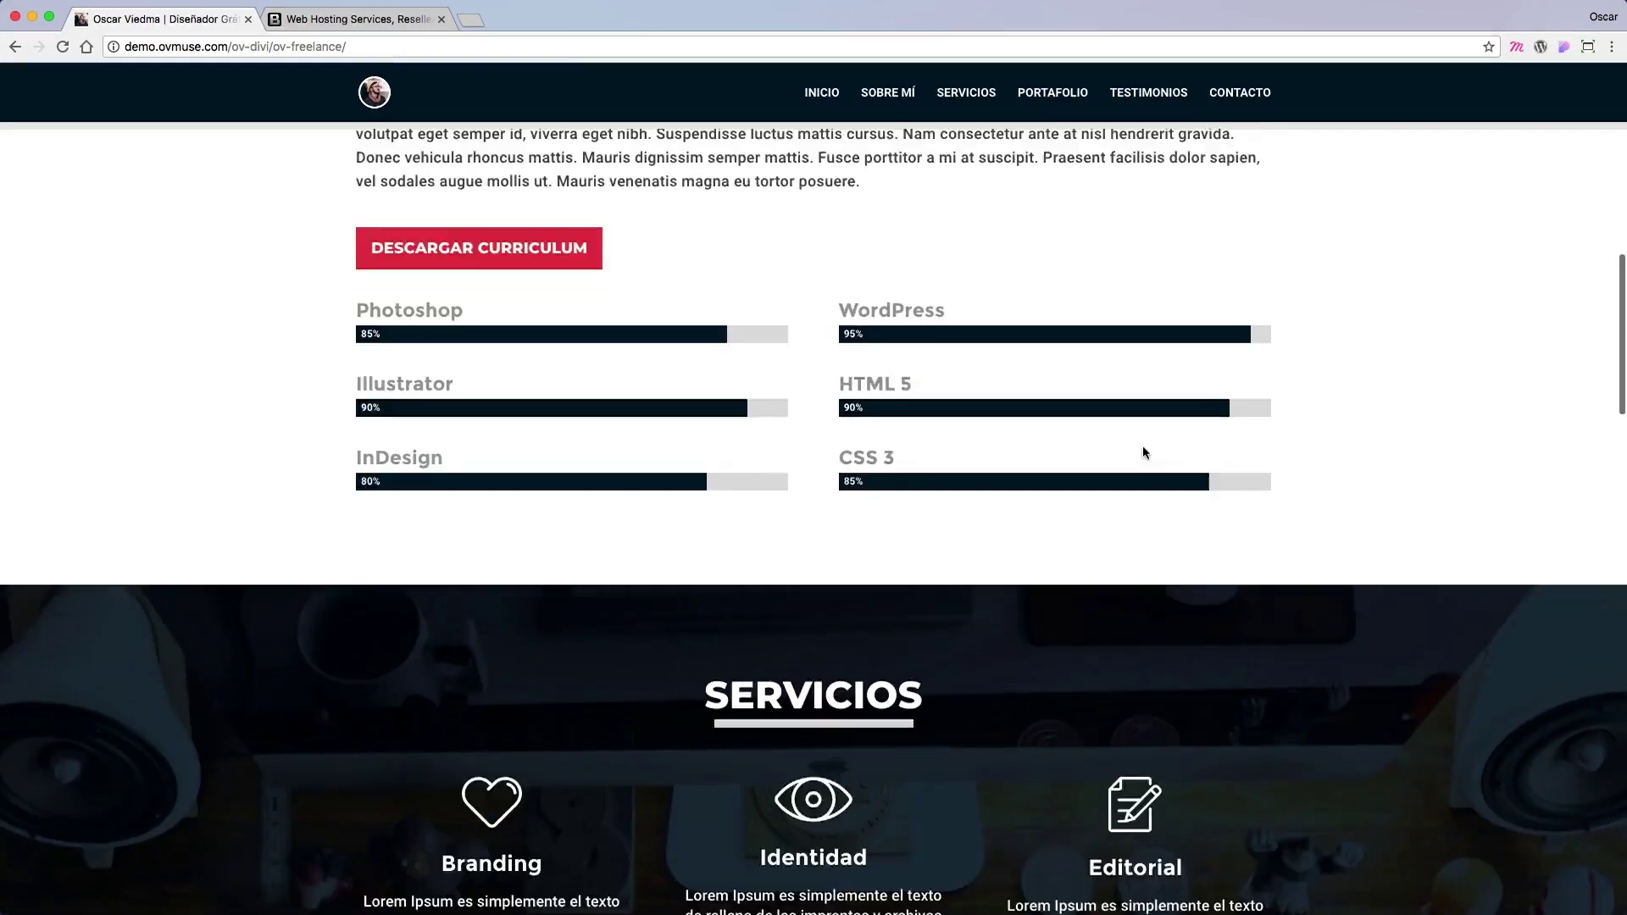
{"action": "scroll", "coordinate": [1145, 455], "scroll_direction": "up", "scroll_amount": 20}
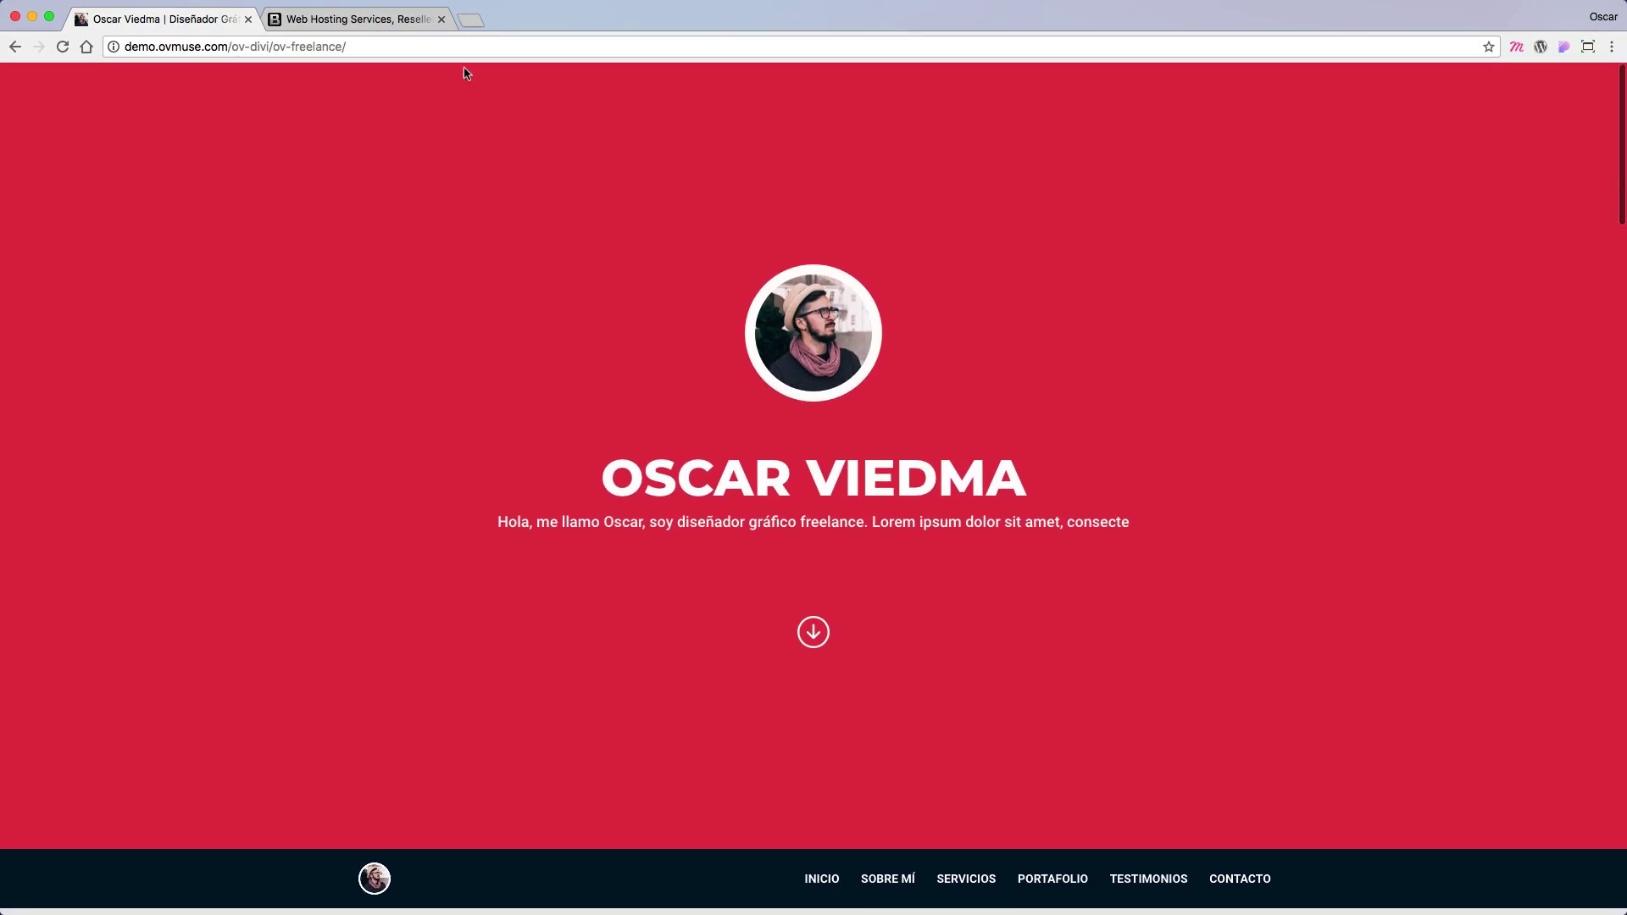
Step: Switch to the Web Hosting Services tab to view the BanaHosting homepage
{"action": "left_click", "coordinate": [363, 24]}
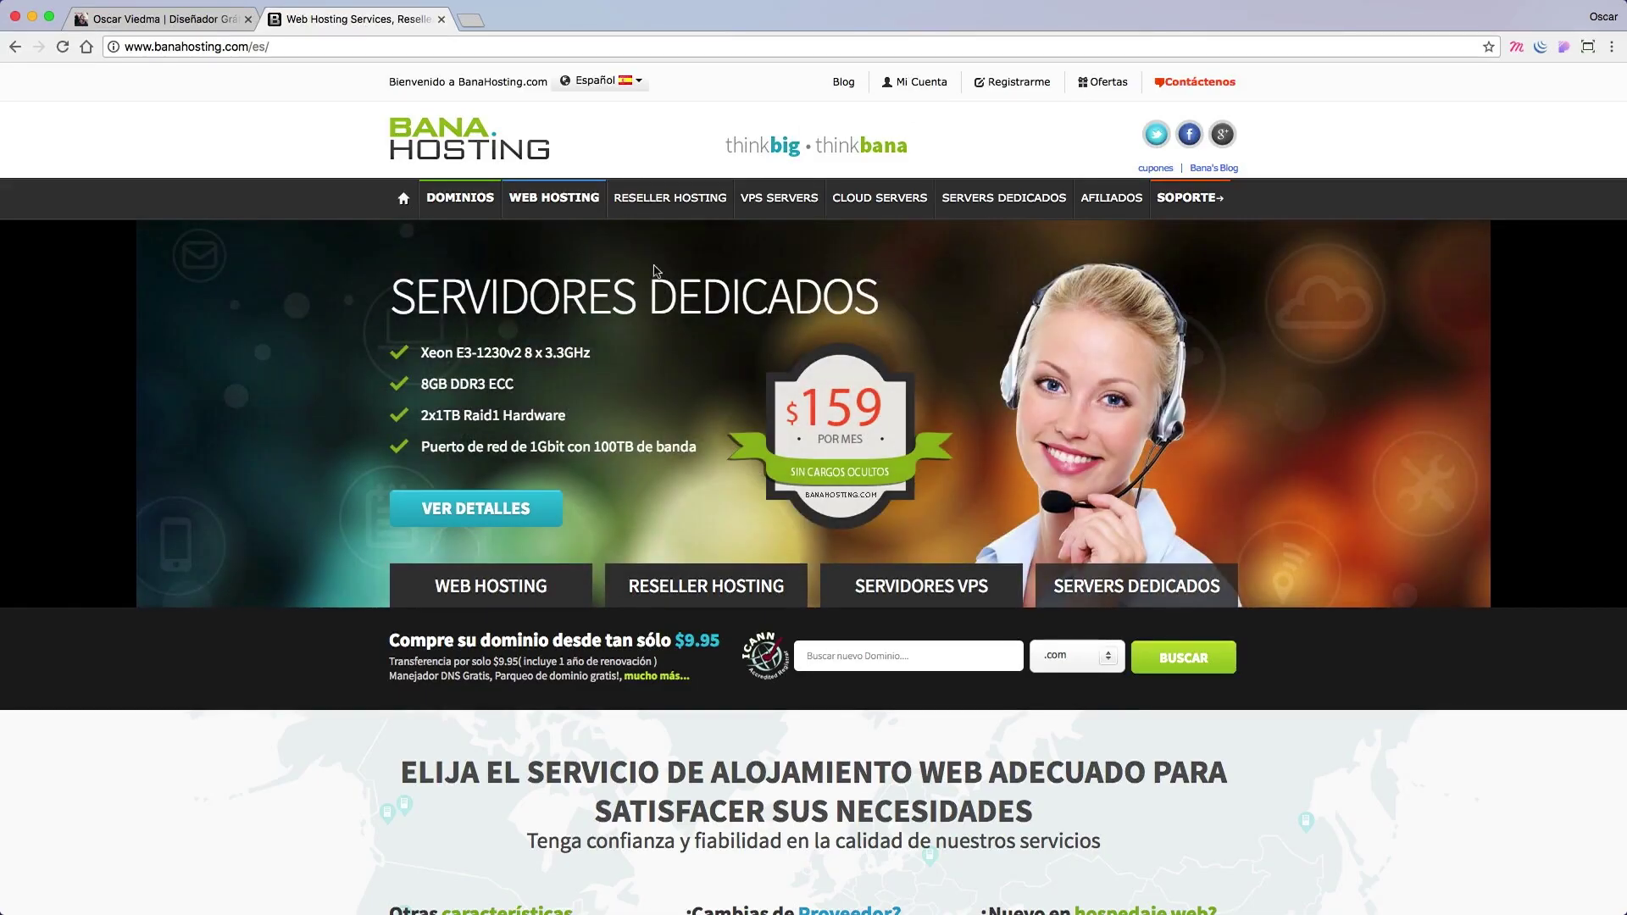
{"action": "scroll", "coordinate": [1204, 462], "scroll_direction": "down", "scroll_amount": 10}
{"action": "scroll", "coordinate": [1202, 466], "scroll_direction": "up", "scroll_amount": 10}
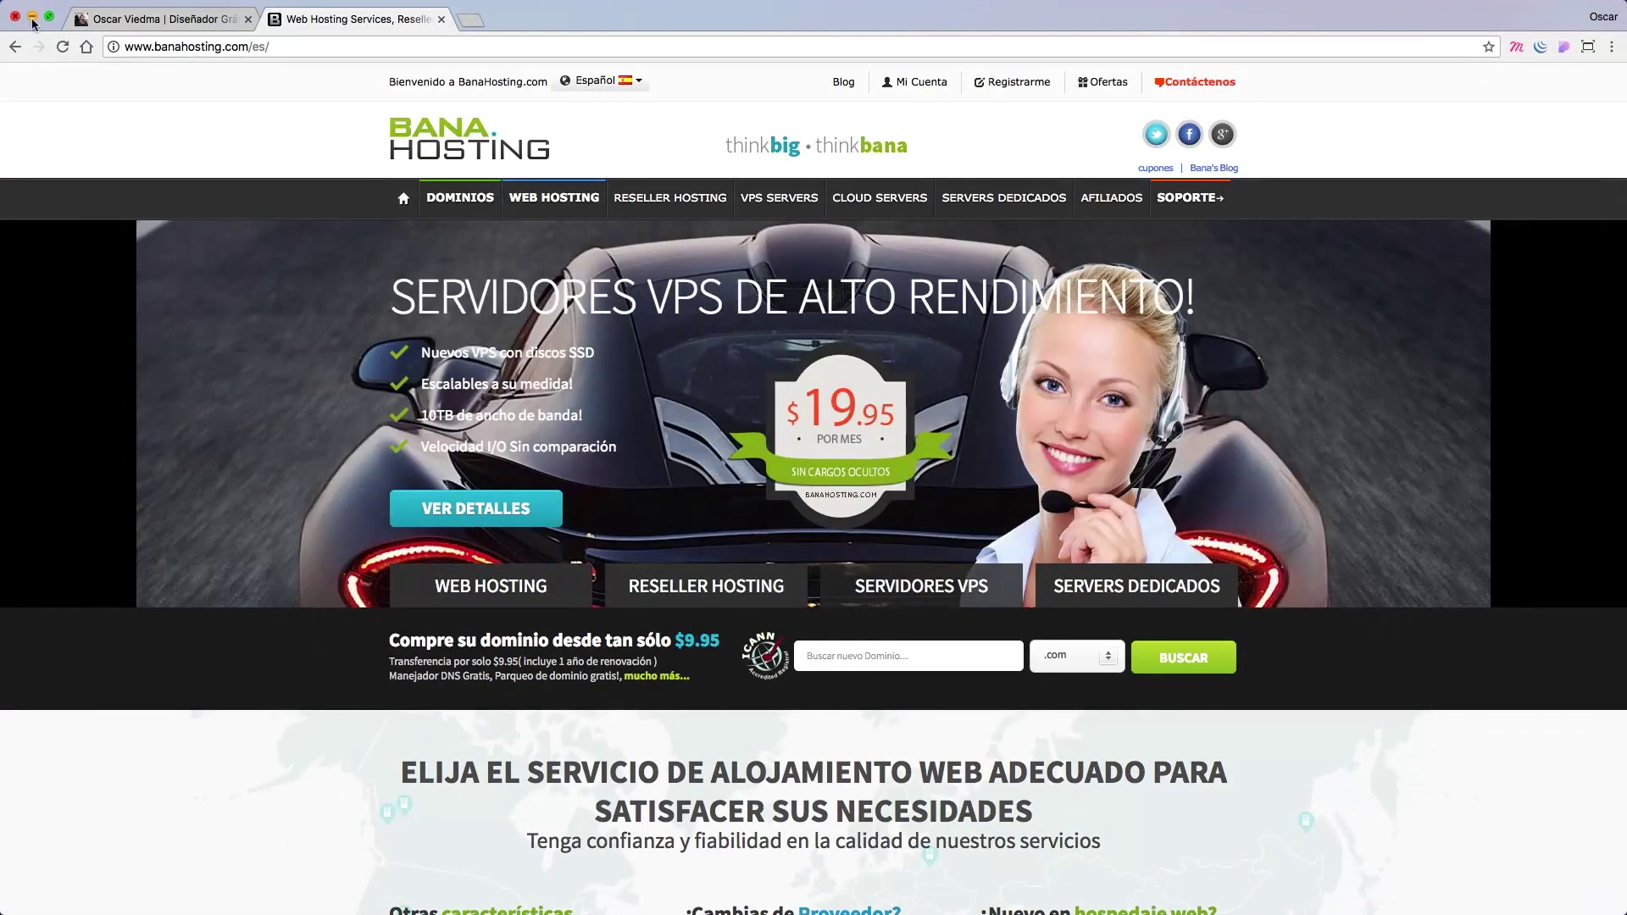
Step: Minimize Chrome, select OVFREELANCE in Local by Flywheel, and start the site
{"action": "left_click", "coordinate": [32, 16]}
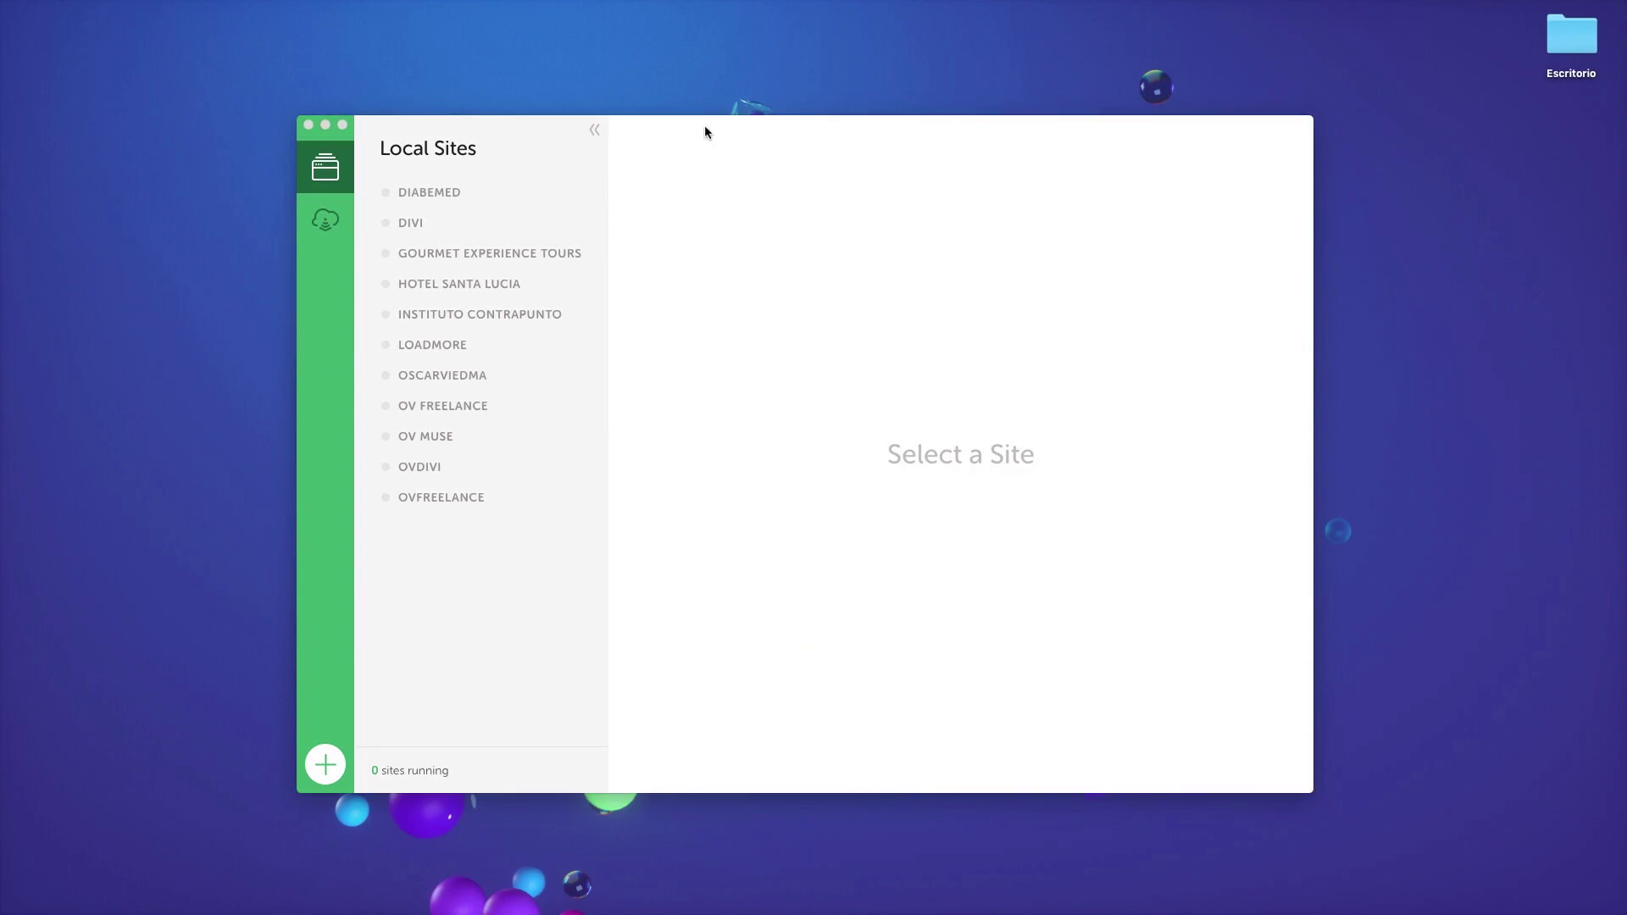
{"action": "left_click_drag", "start_coordinate": [704, 127], "coordinate": [751, 112]}
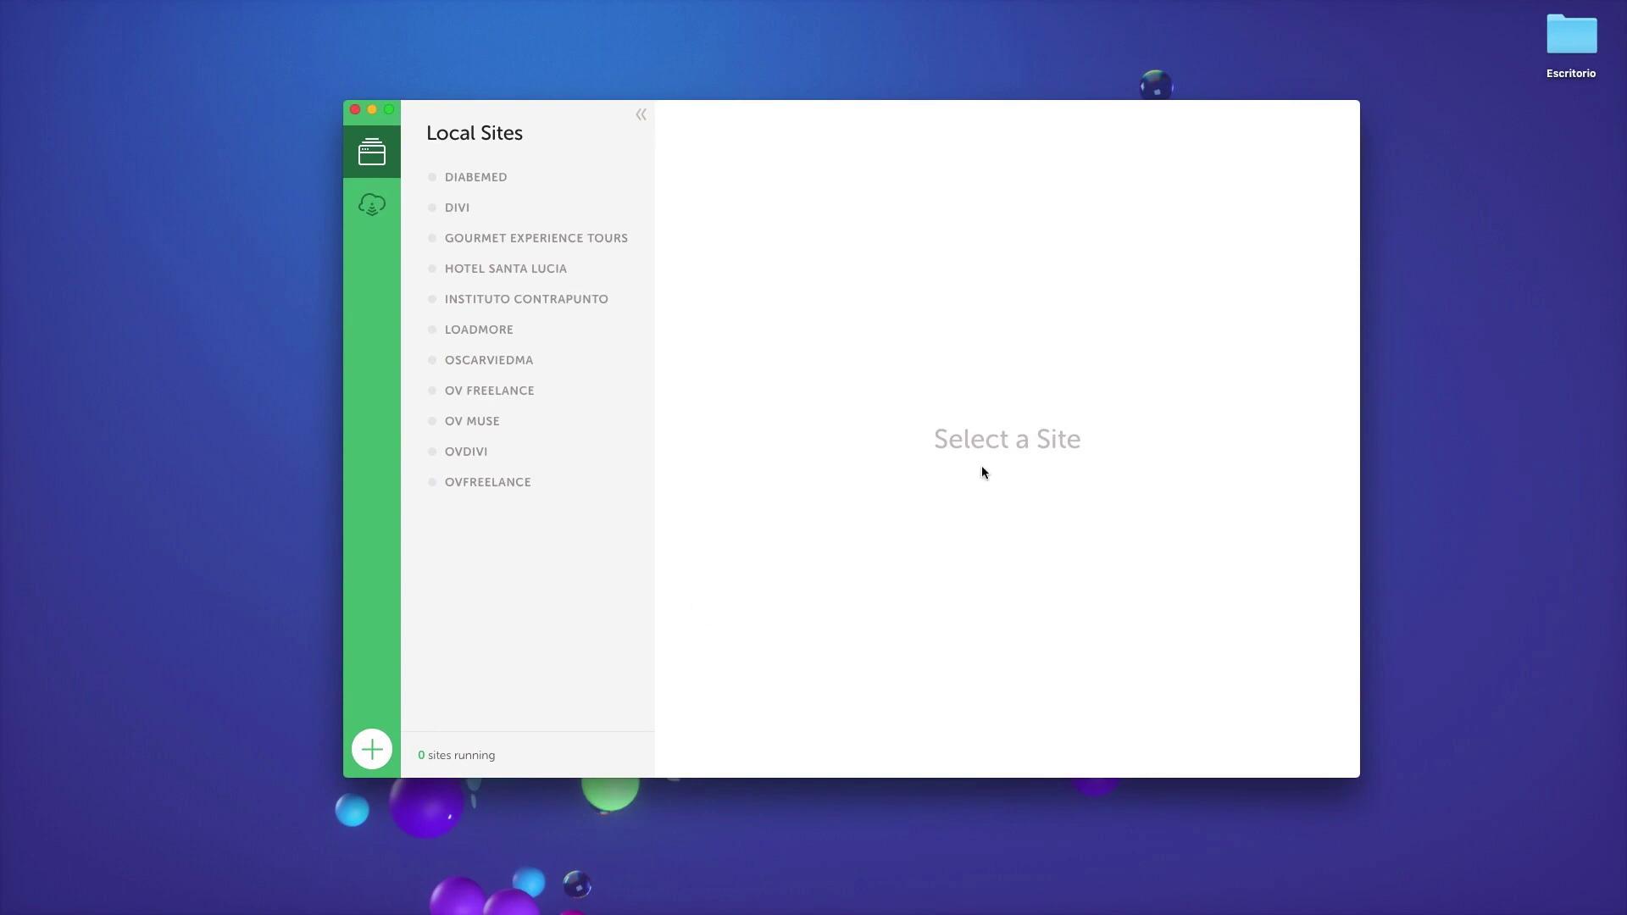
{"action": "left_click_drag", "start_coordinate": [863, 113], "coordinate": [861, 117]}
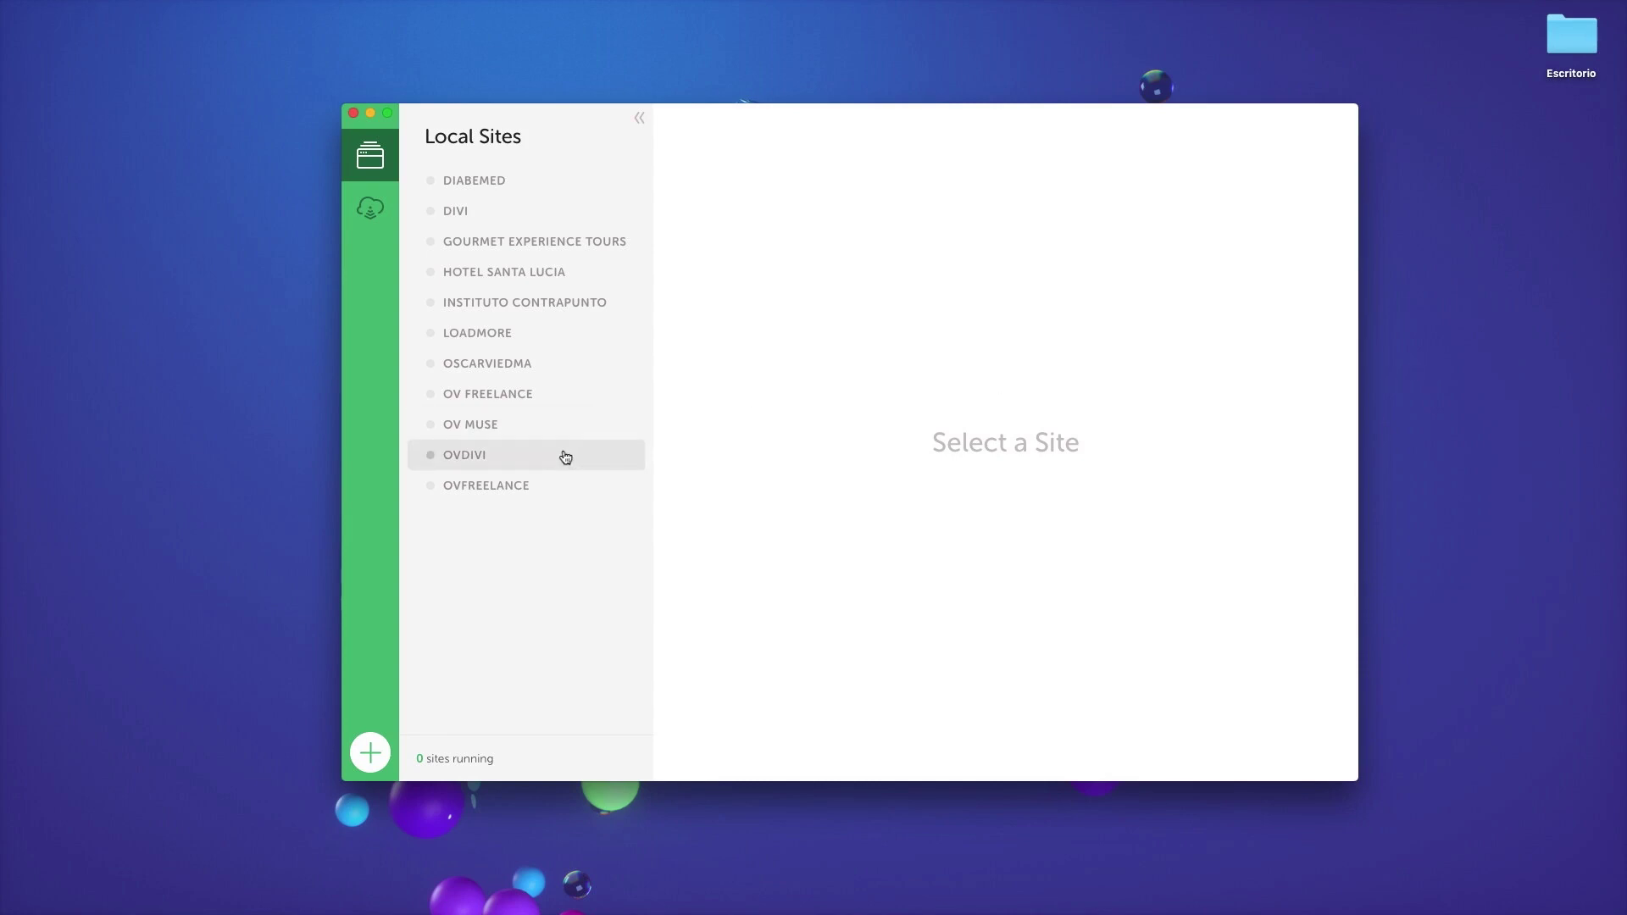
{"action": "left_click", "coordinate": [557, 485]}
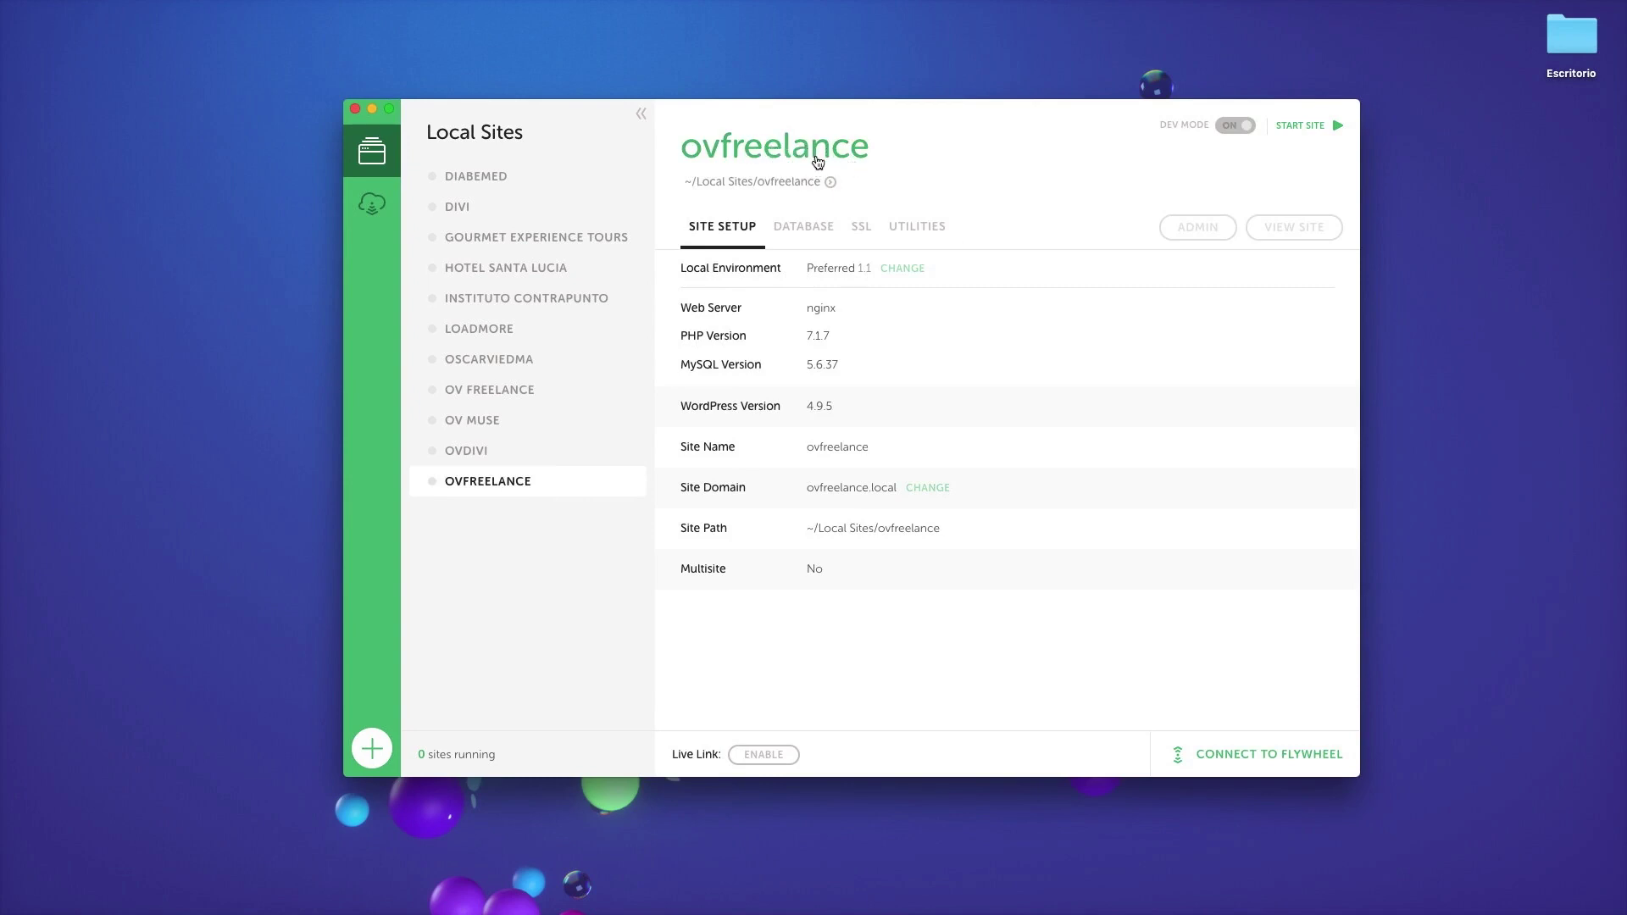
{"action": "left_click", "coordinate": [1304, 128]}
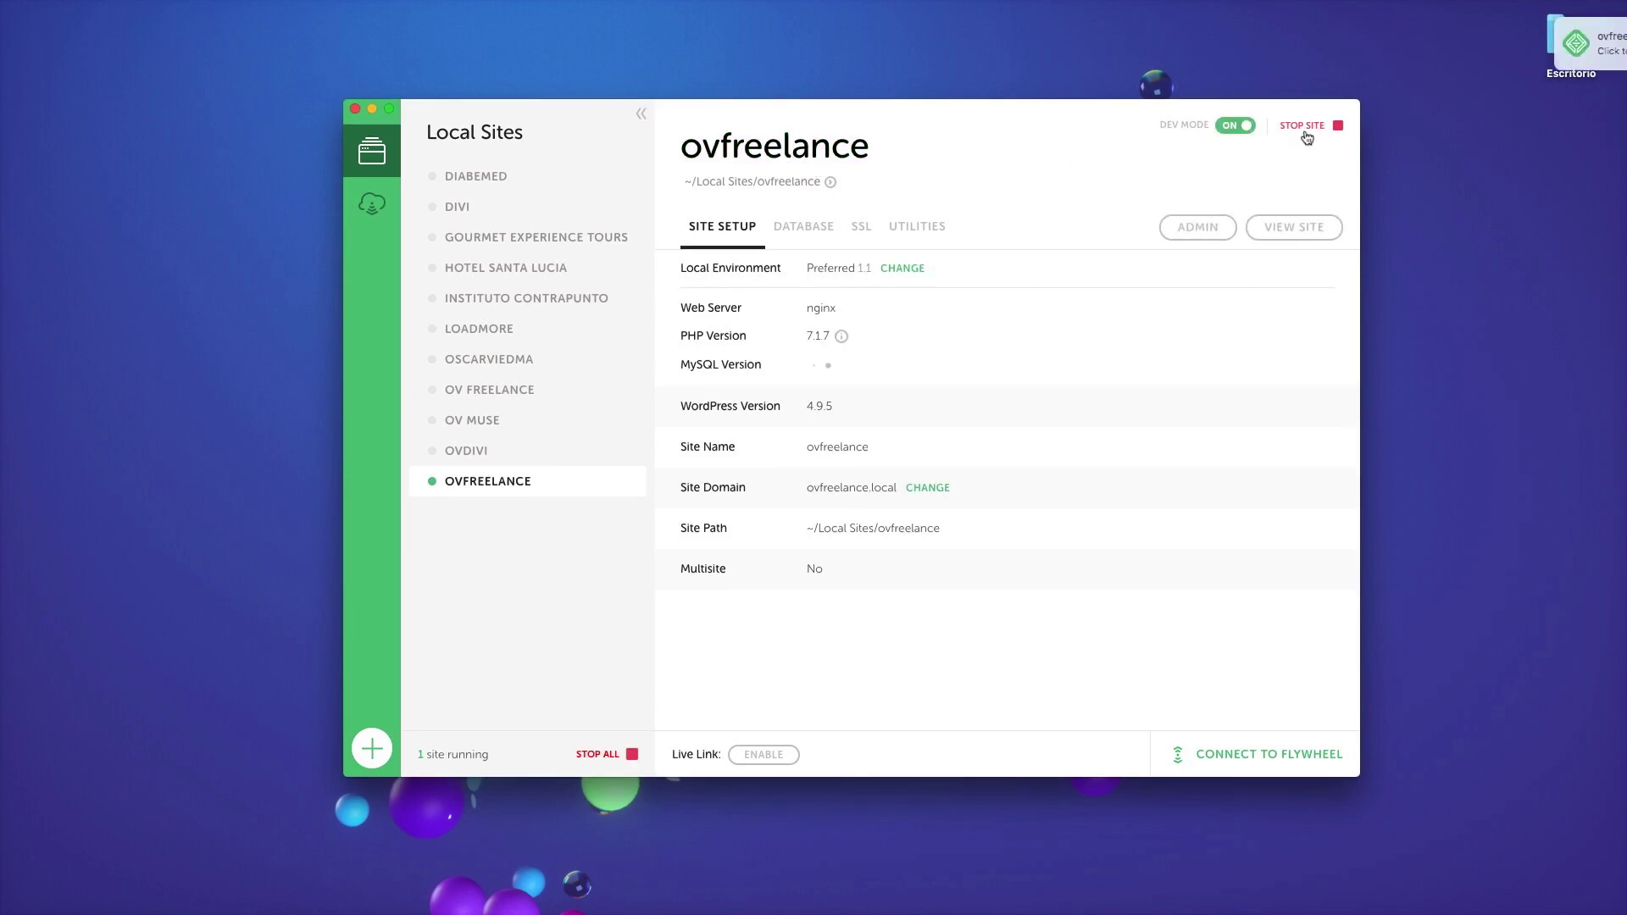
Step: Log into the ovfreelance.local WordPress admin with the admin credentials, then go to Plugins > Añadir nuevo
{"action": "left_click", "coordinate": [1193, 236]}
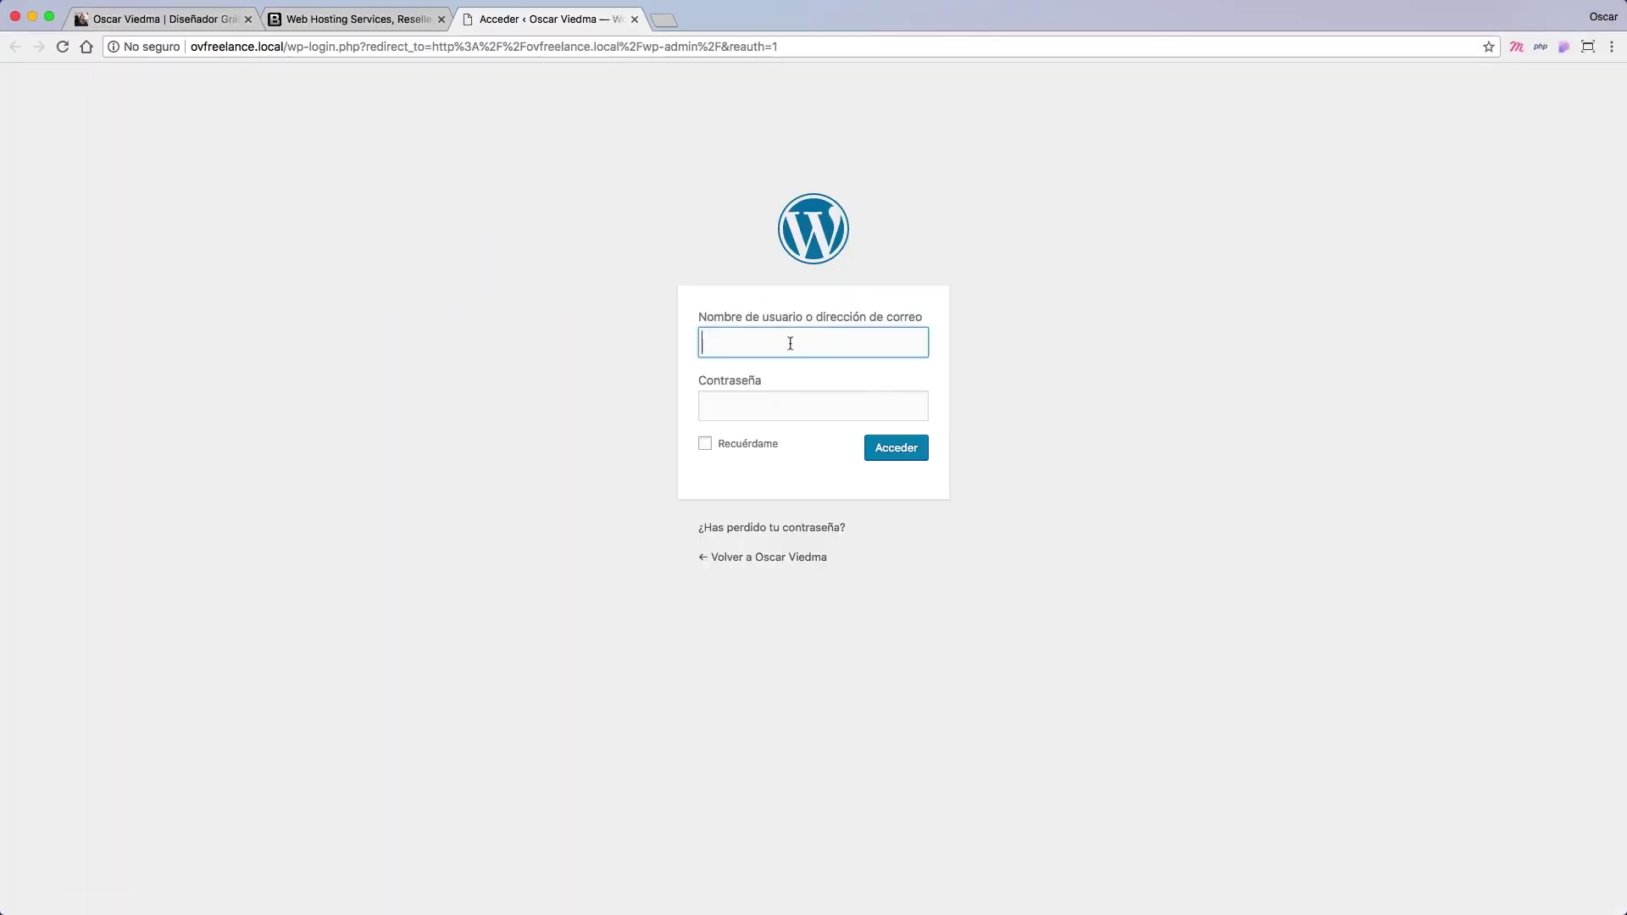
{"action": "type", "text": "ovadmin"}
{"action": "key", "text": "Tab"}
{"action": "type", "text": "••••••"}
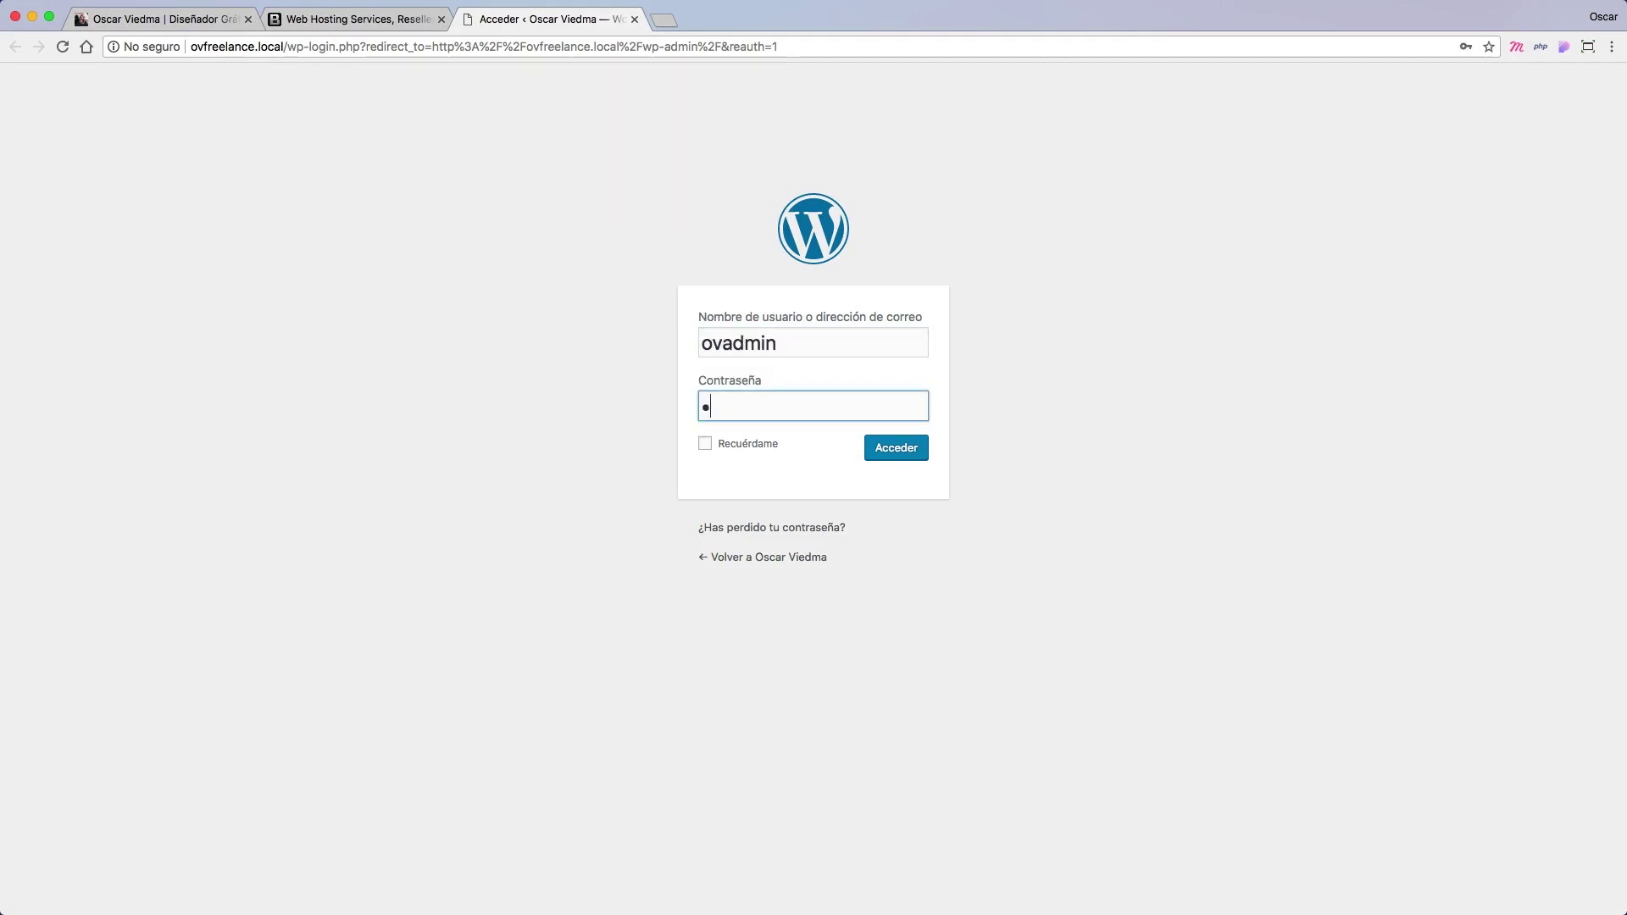
{"action": "type", "text": "••••"}
{"action": "key", "text": "Return"}
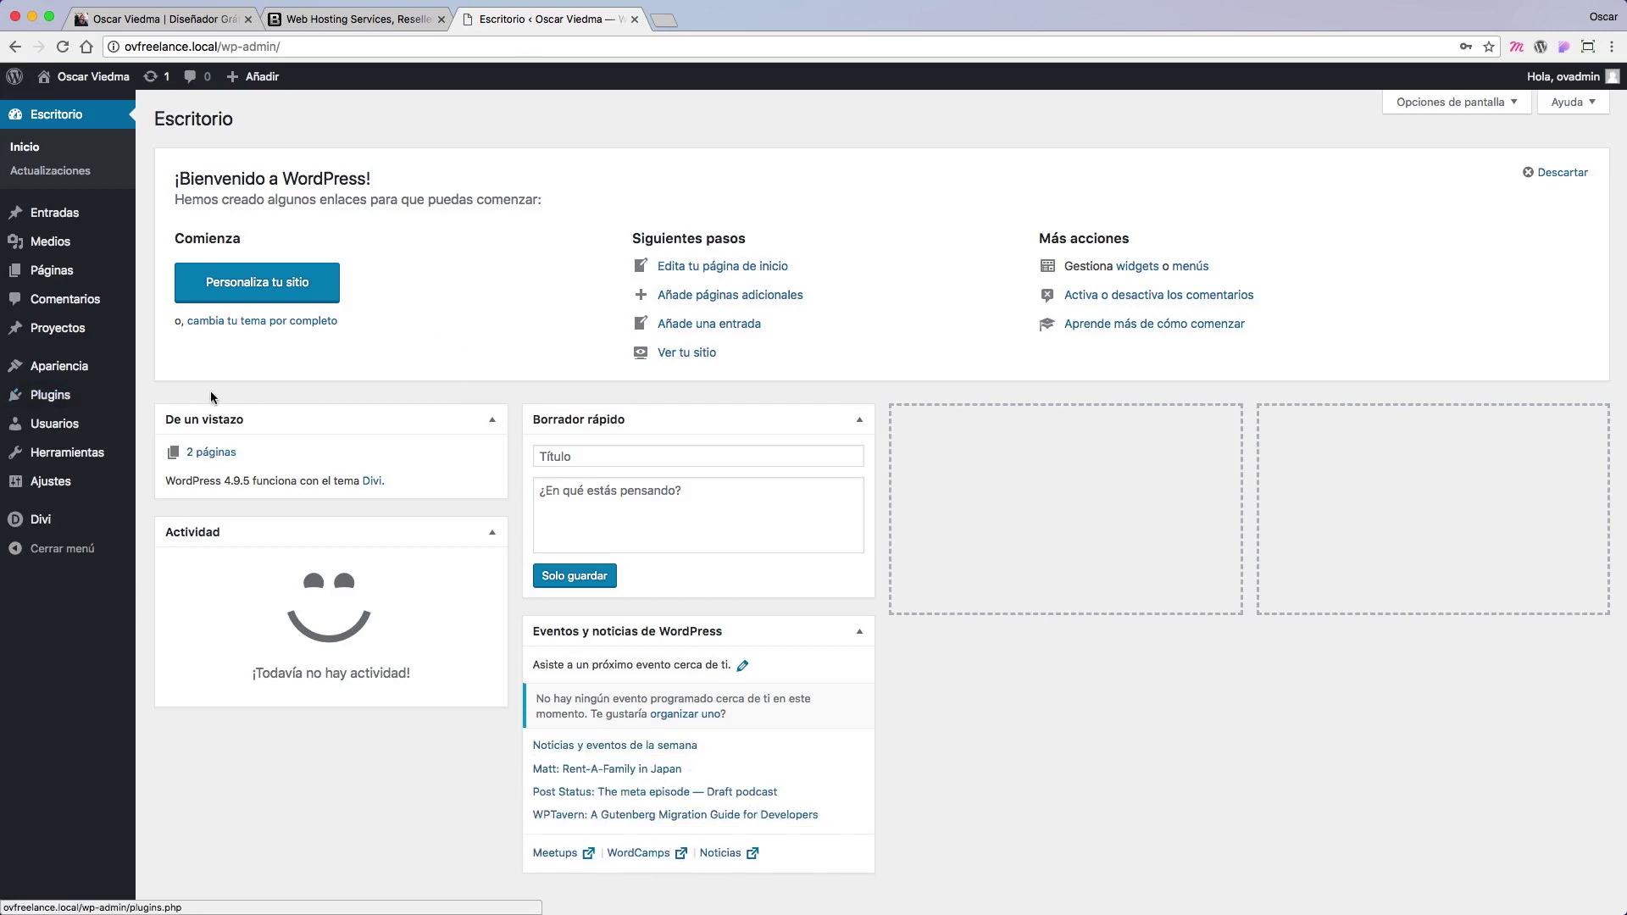
{"action": "mouse_move", "coordinate": [100, 402]}
{"action": "left_click", "coordinate": [204, 427]}
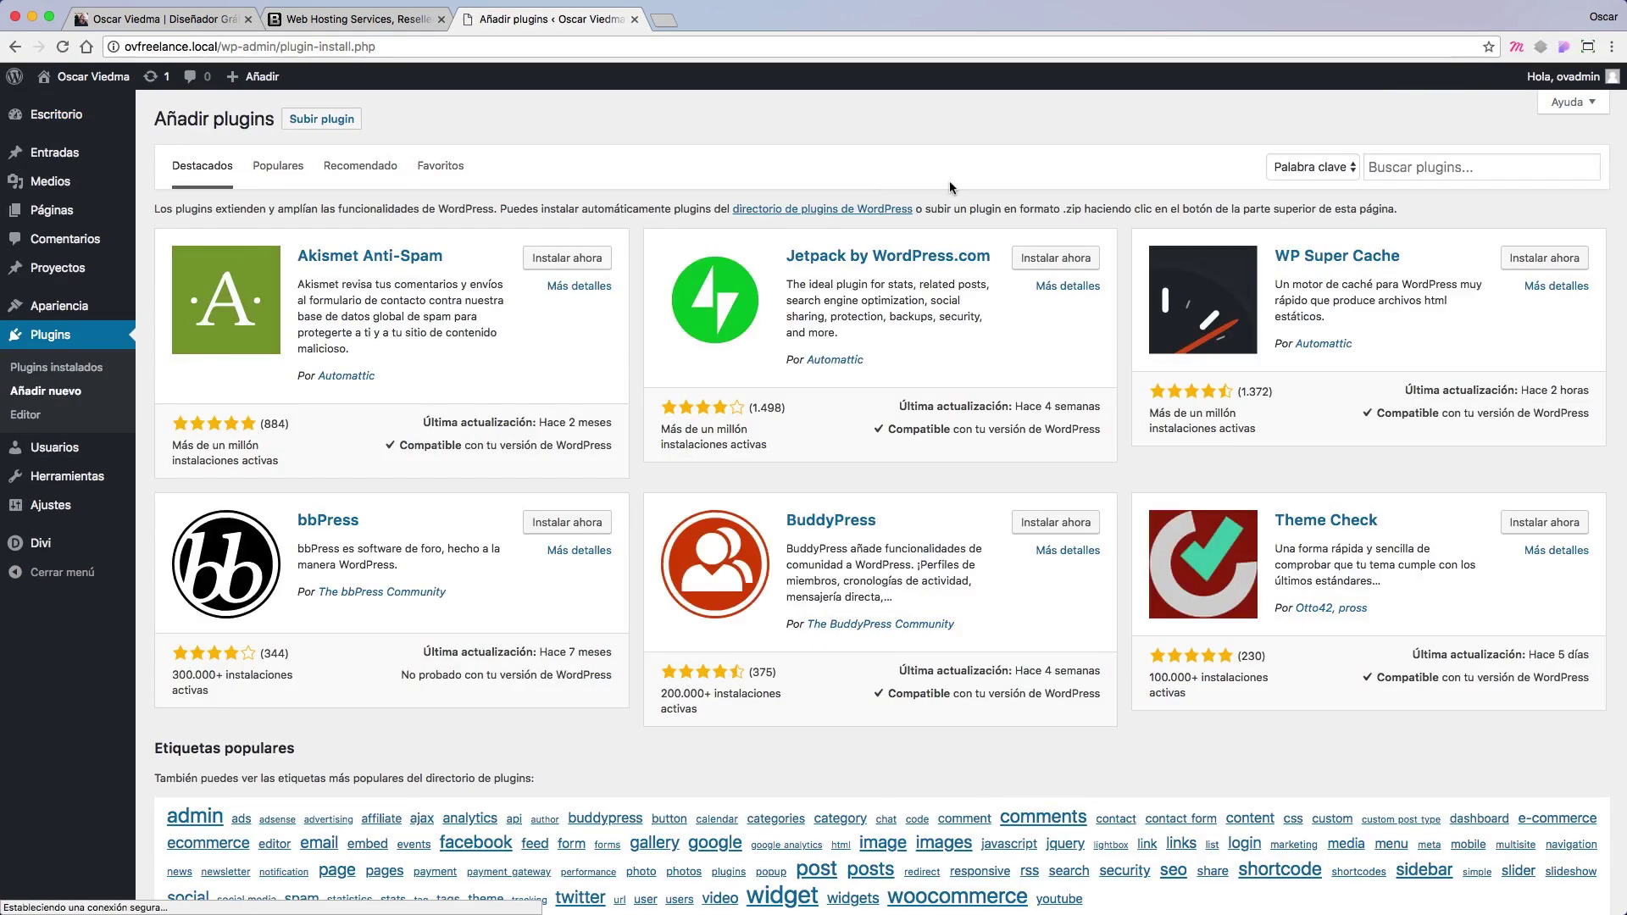
Step: Search plugins for 'WP Migrate', then install and activate WP Migrate DB
{"action": "left_click", "coordinate": [1448, 169]}
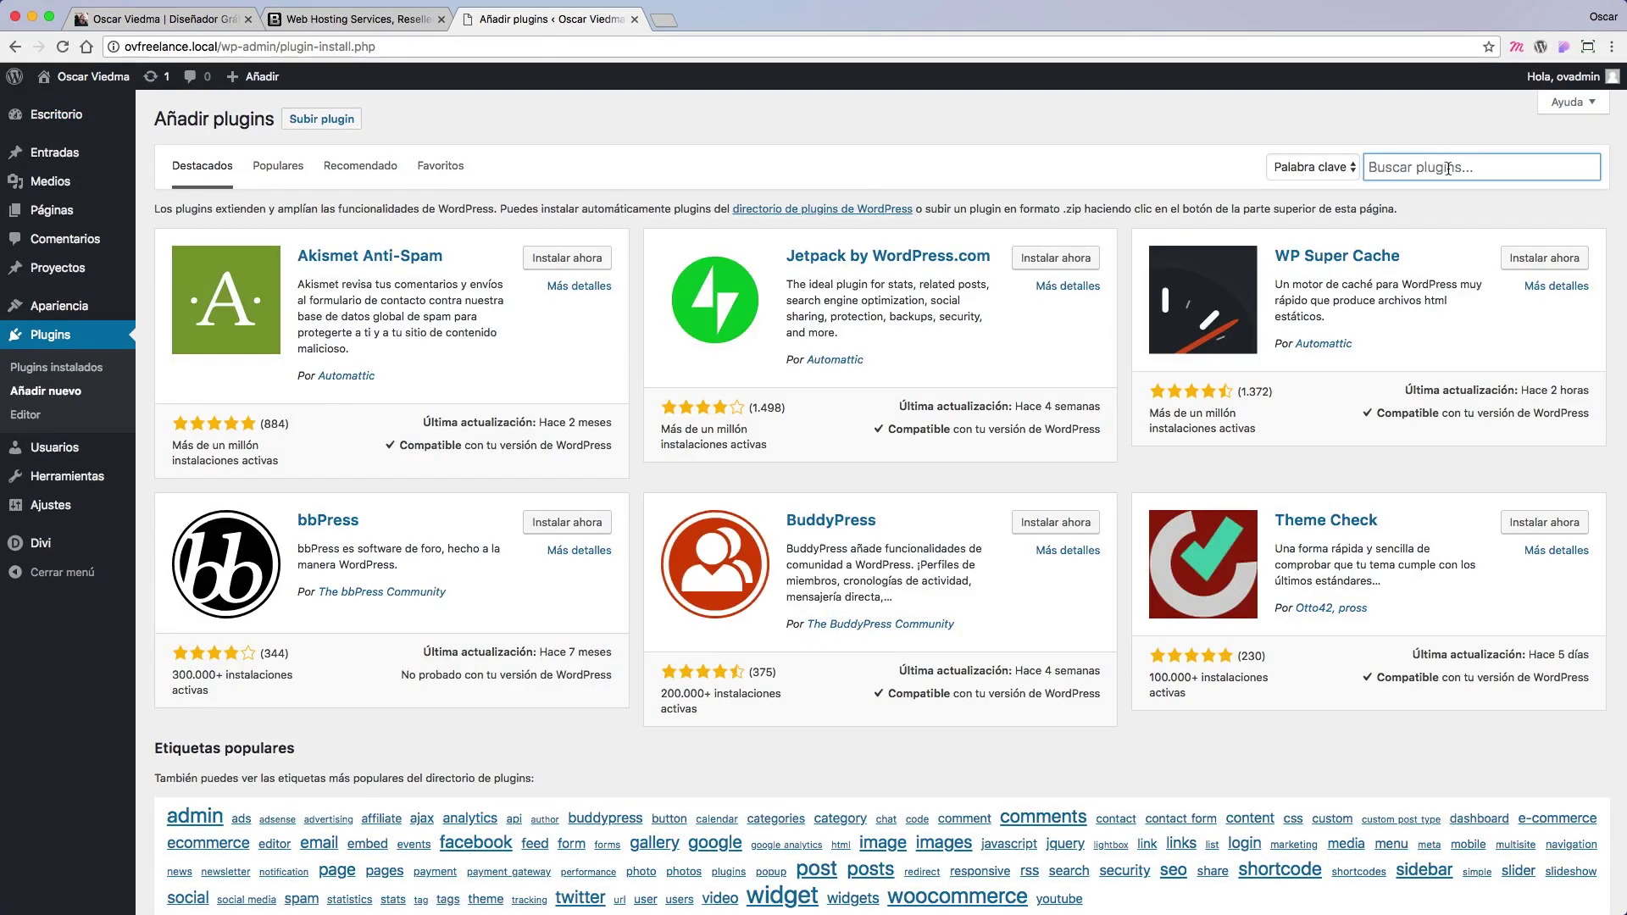
{"action": "type", "text": "WP Migr"}
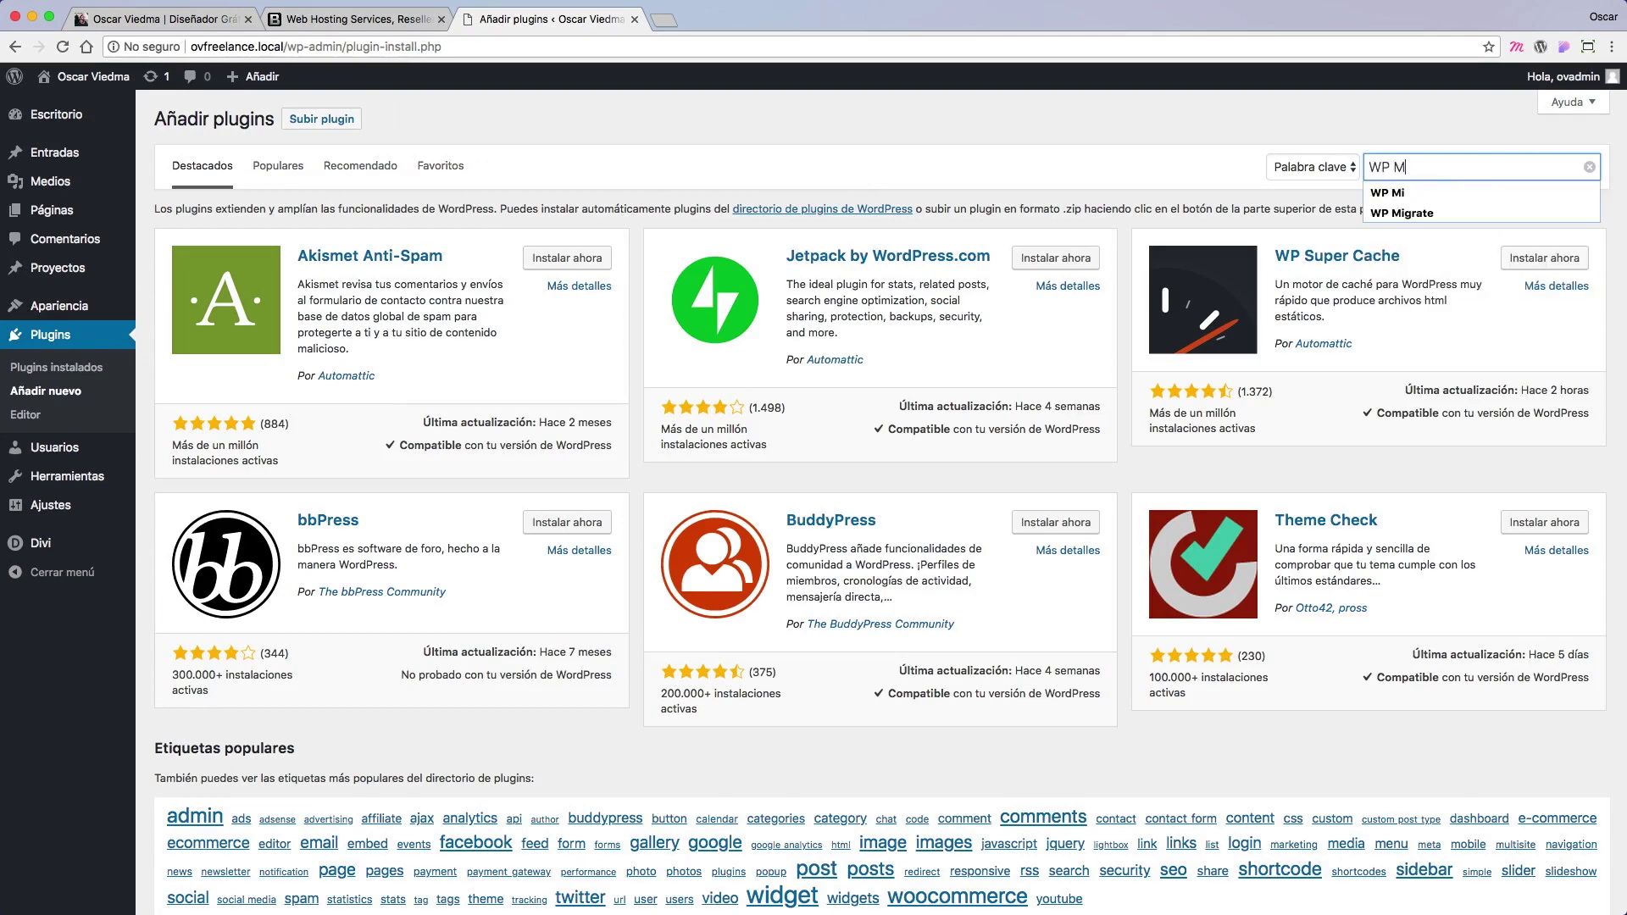
{"action": "type", "text": "ate"}
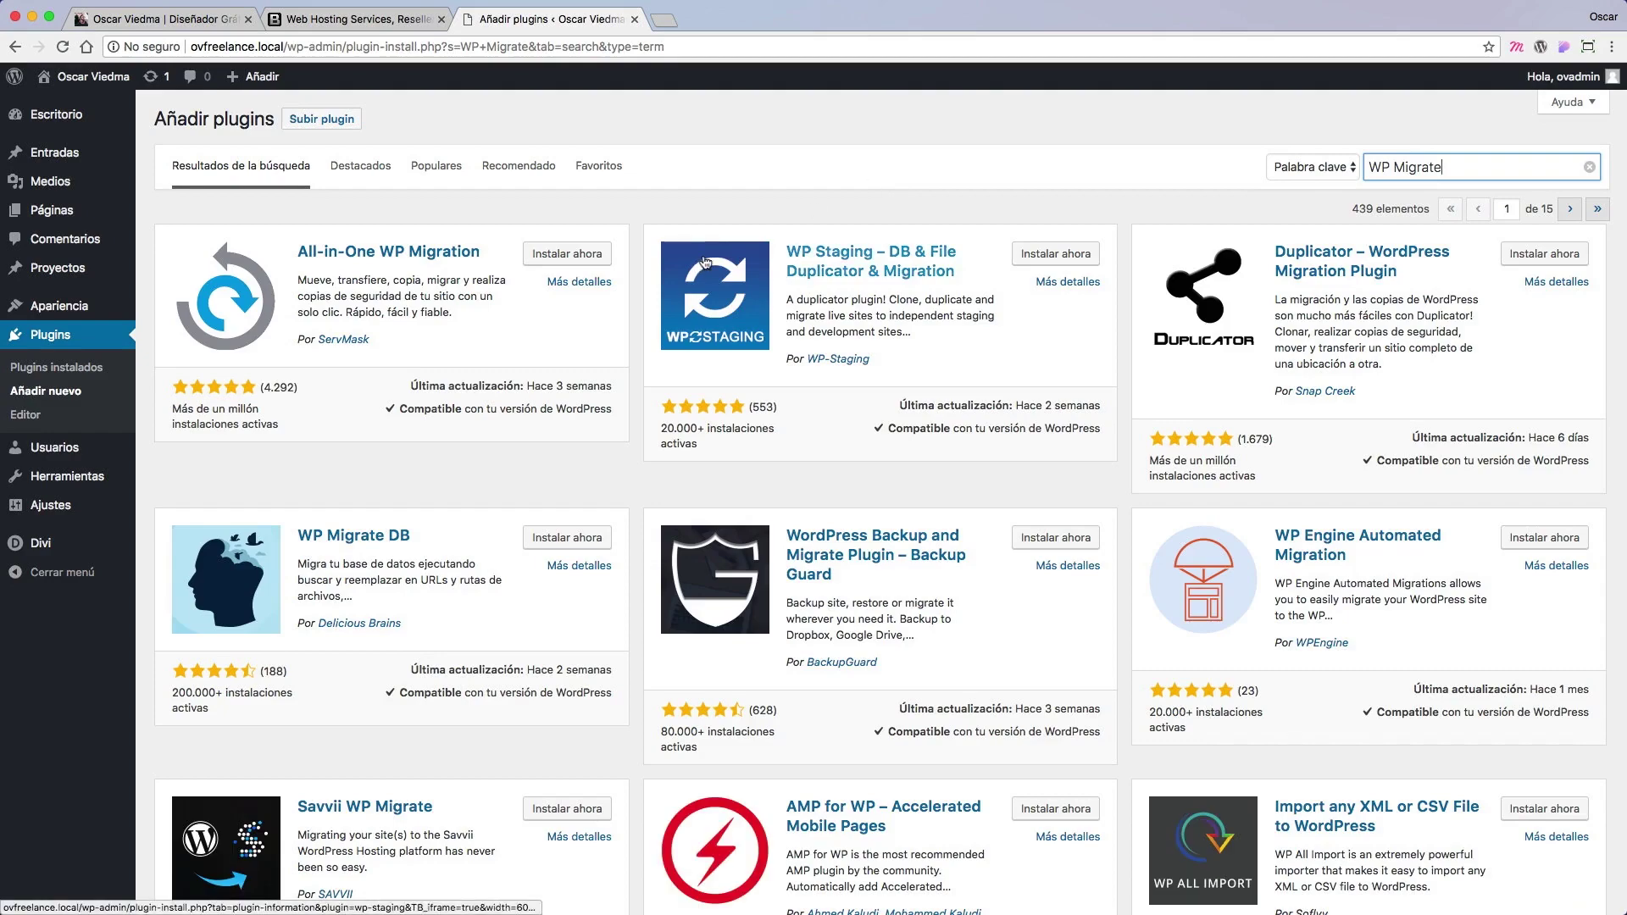
{"action": "scroll", "coordinate": [621, 495], "scroll_direction": "down", "scroll_amount": 2}
{"action": "scroll", "coordinate": [621, 495], "scroll_direction": "down", "scroll_amount": 1}
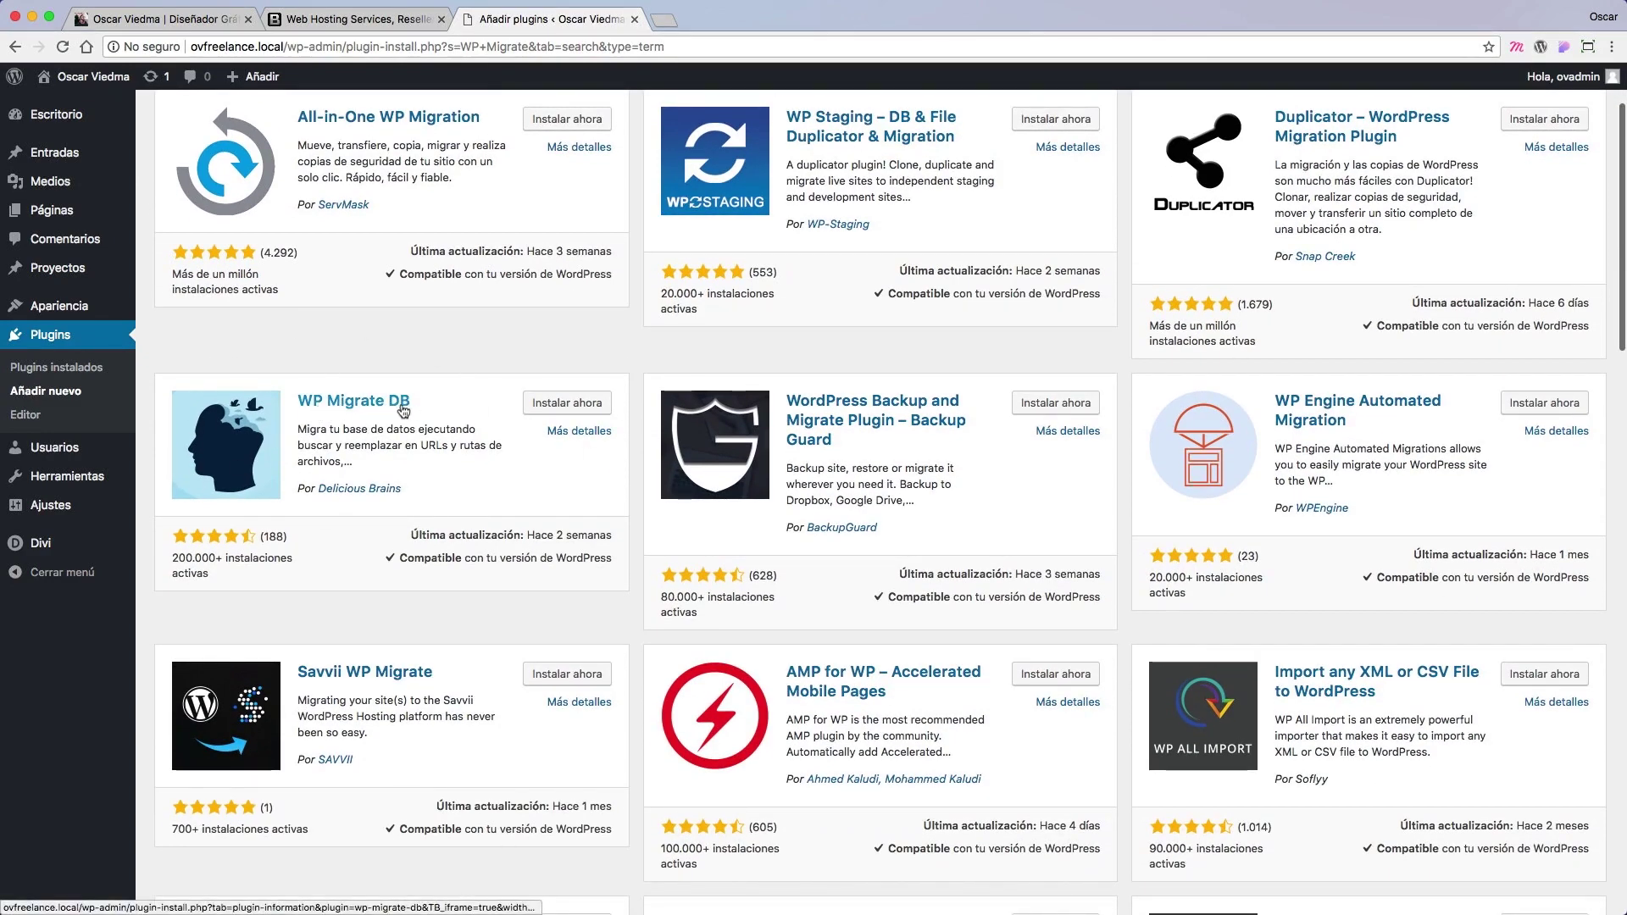
{"action": "scroll", "coordinate": [464, 442], "scroll_direction": "down", "scroll_amount": 1}
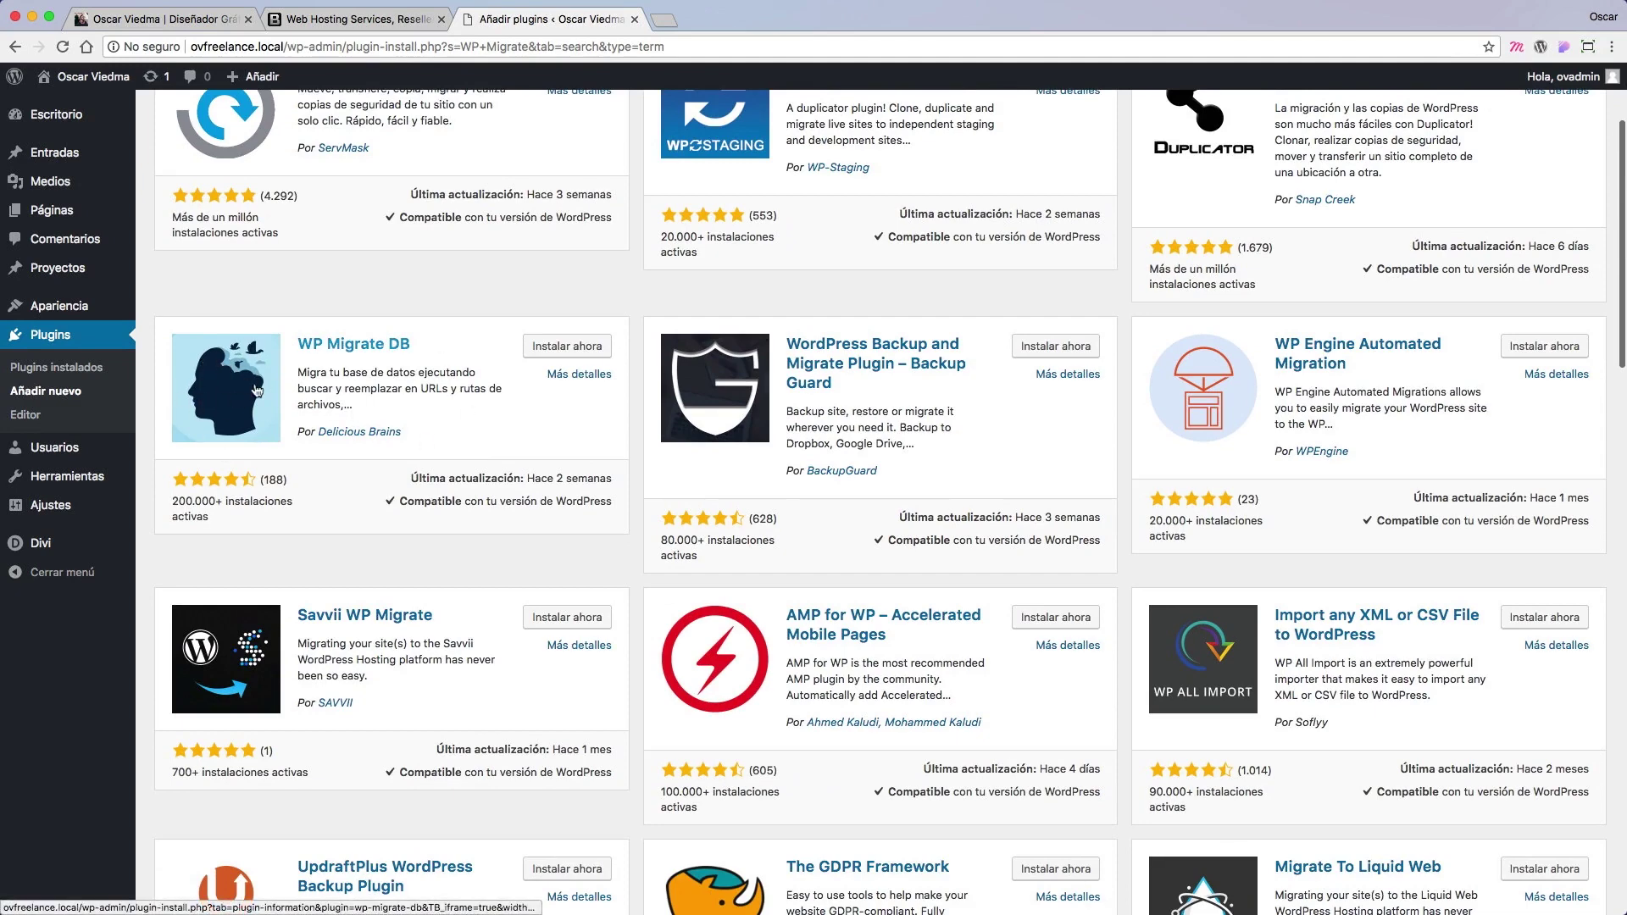
{"action": "left_click", "coordinate": [559, 350]}
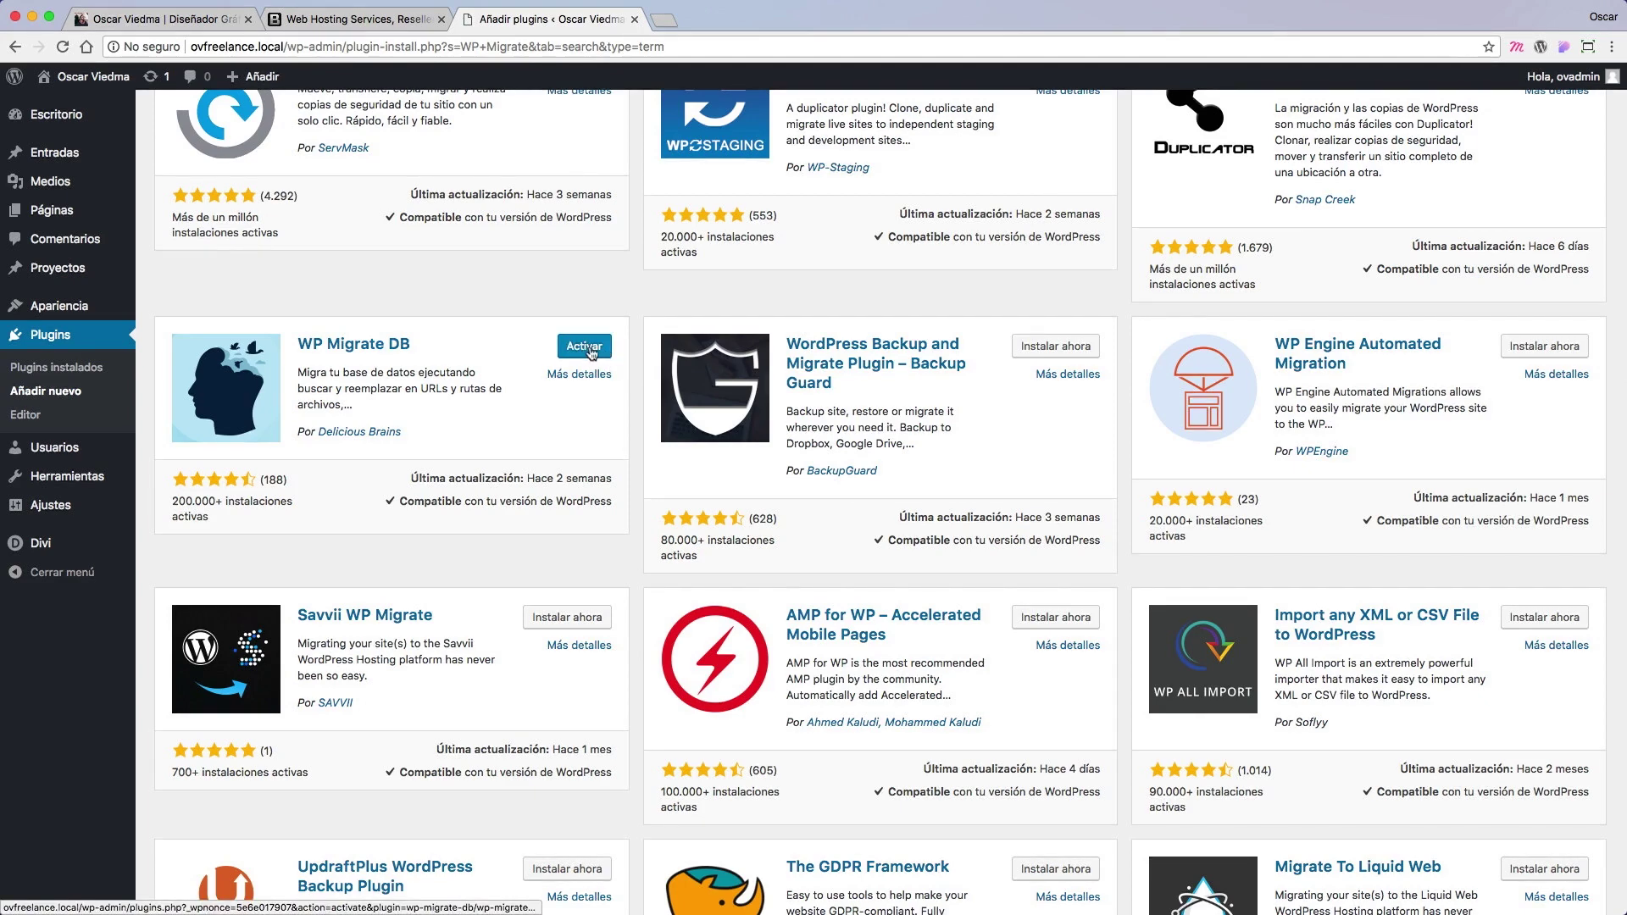
{"action": "left_click", "coordinate": [568, 354]}
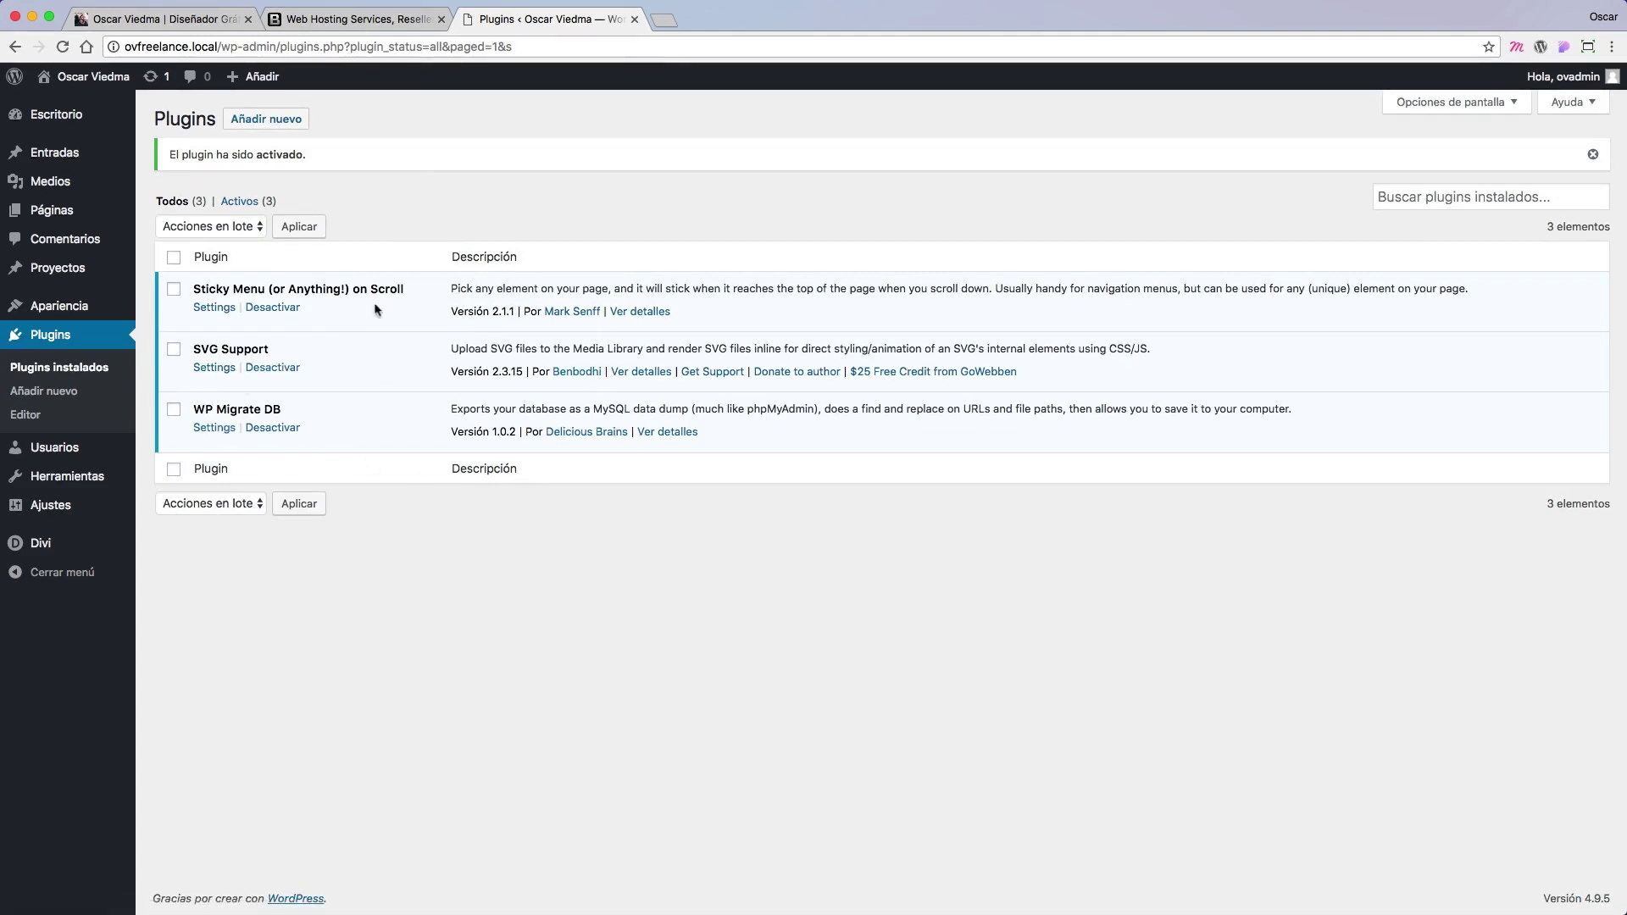
{"action": "mouse_move", "coordinate": [102, 476]}
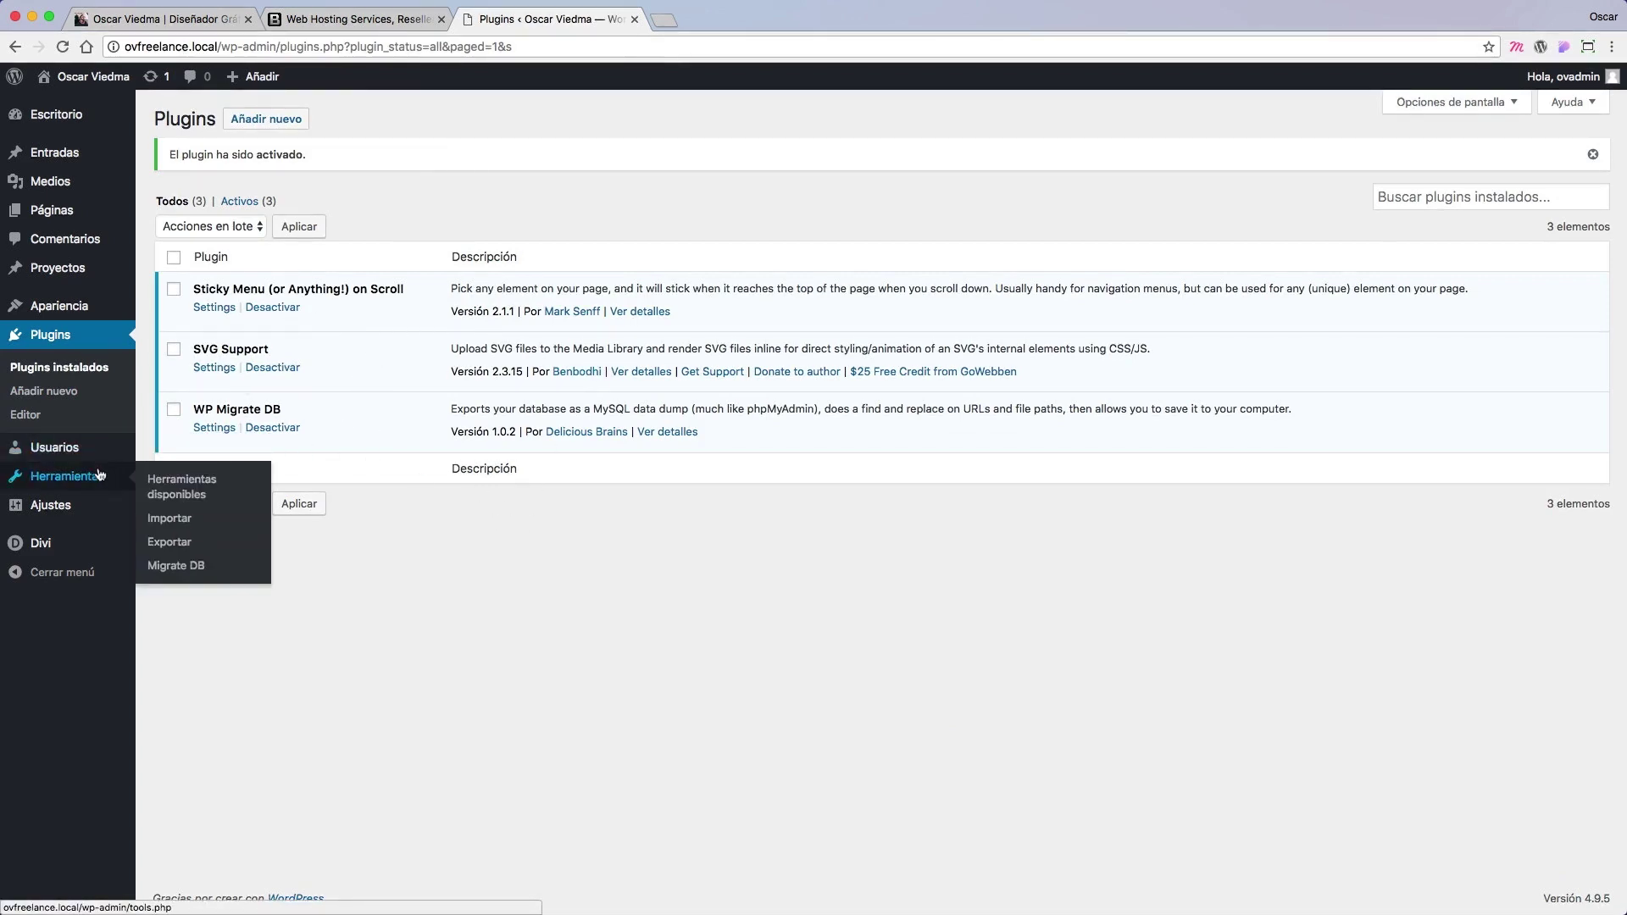
Step: In Herramientas > Migrate DB, enter //demo.ovdivi.com and /demo.ovdivi as the Replace values
{"action": "left_click", "coordinate": [183, 573]}
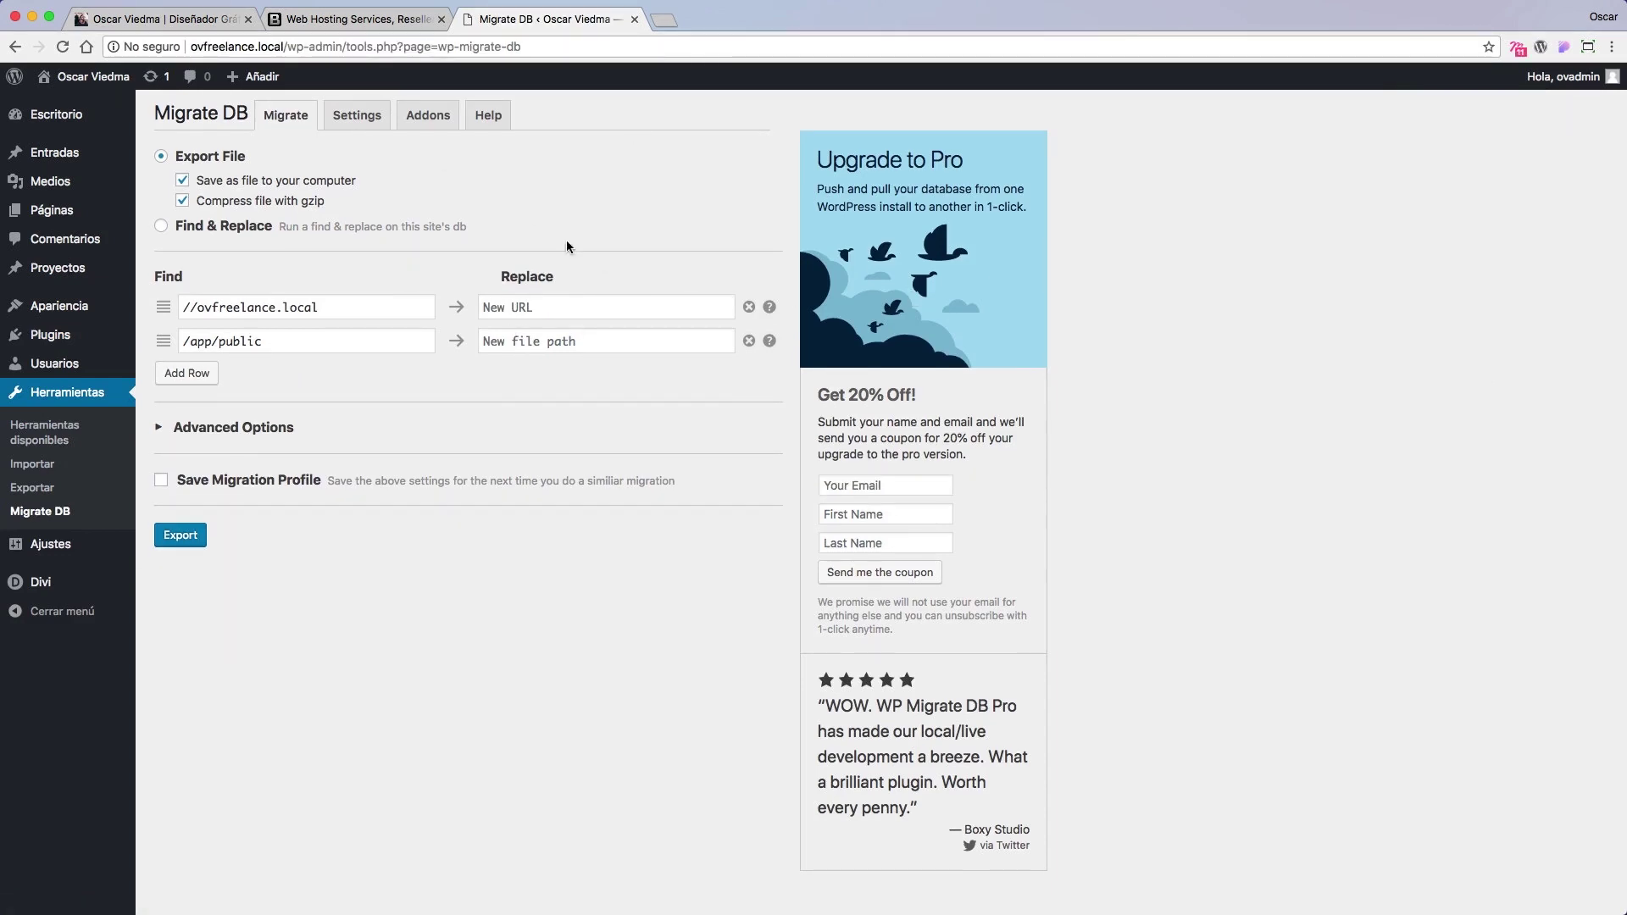
{"action": "left_click_drag", "start_coordinate": [350, 306], "coordinate": [176, 307]}
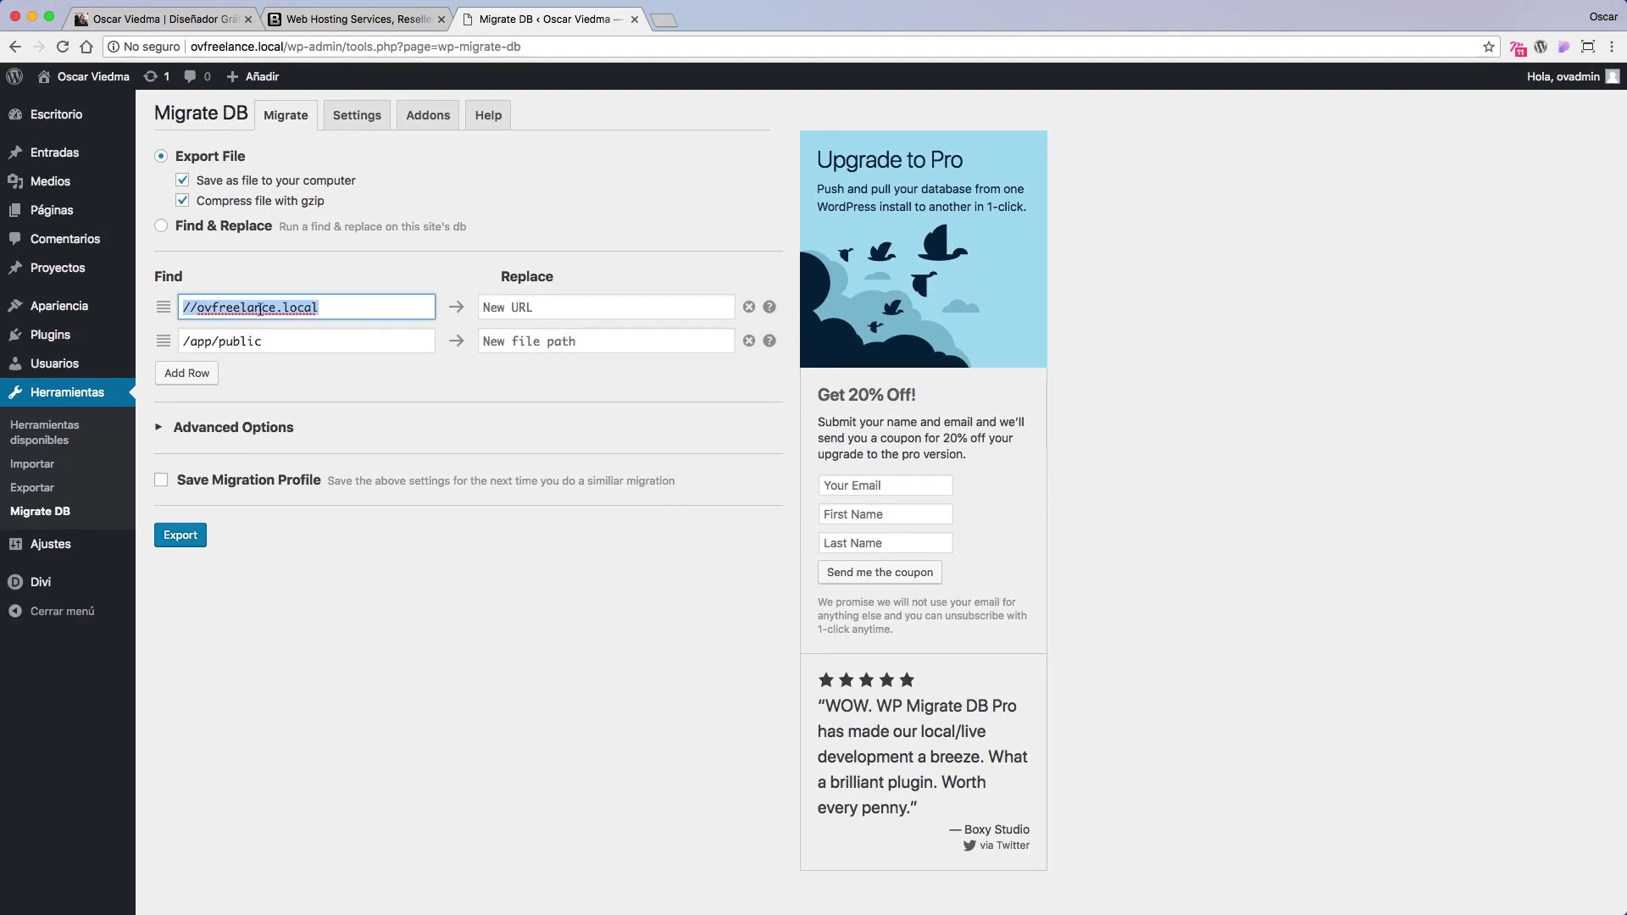
{"action": "left_click", "coordinate": [542, 307]}
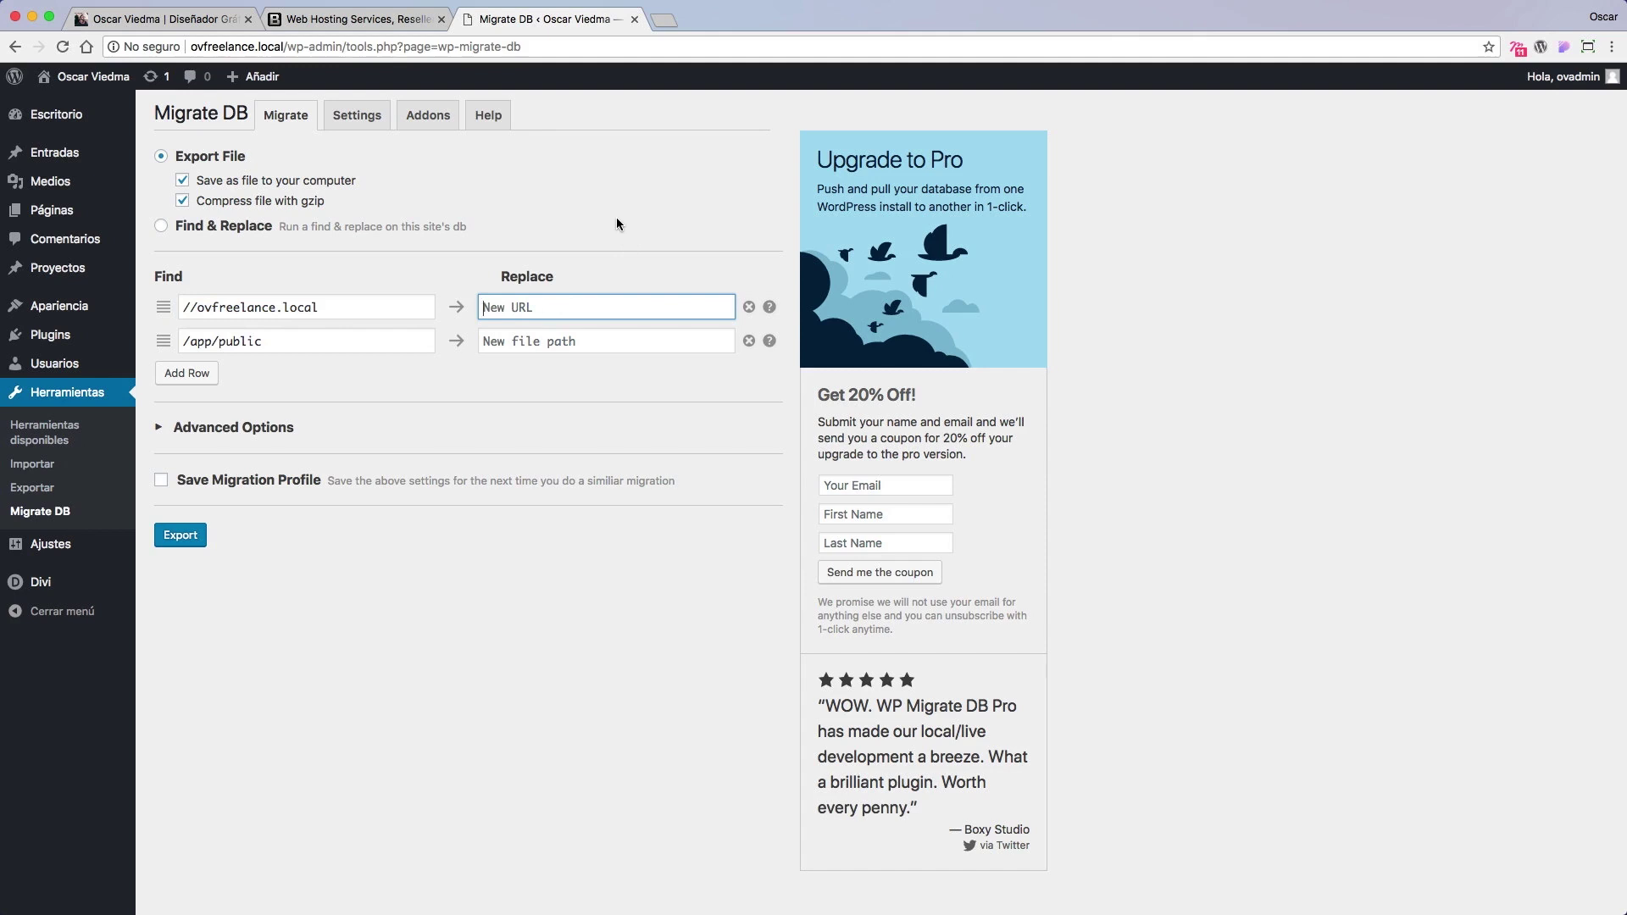
{"action": "type", "text": "//demo.ovdivi.com"}
{"action": "left_click", "coordinate": [600, 338]}
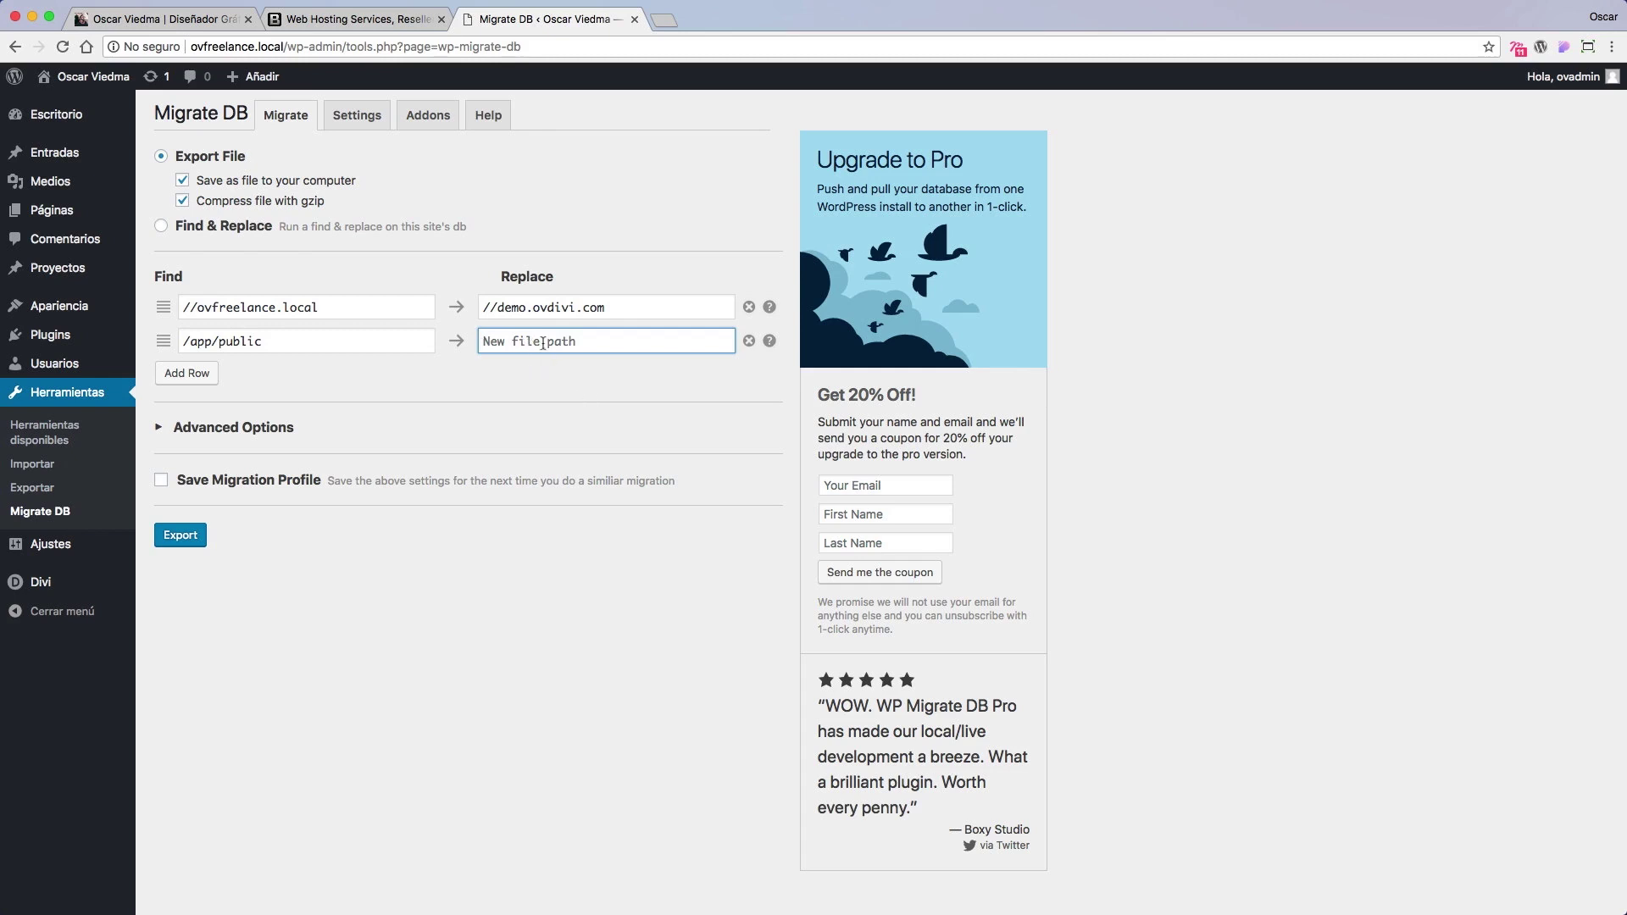
{"action": "type", "text": "/"}
{"action": "key", "text": "BackSpace"}
{"action": "type", "text": "/demo.ovdivi.com"}
Step: Open the demo.ovdivi.com folder in File Manager, confirm it is empty, and return to the home directory
{"action": "left_click", "coordinate": [607, 379]}
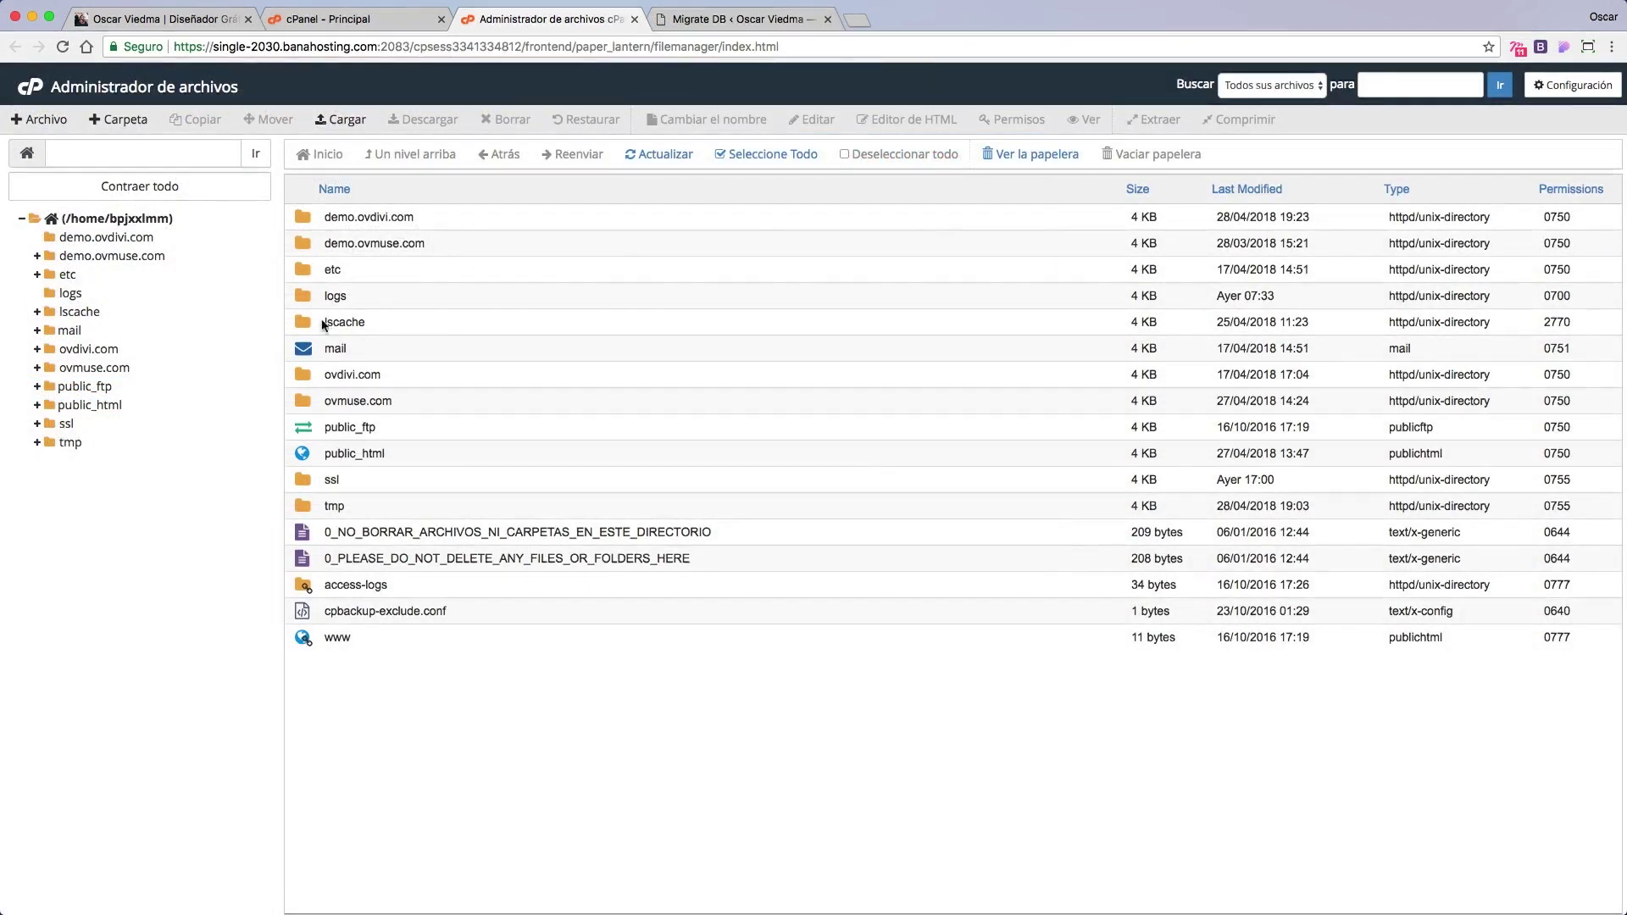
{"action": "left_click", "coordinate": [420, 216]}
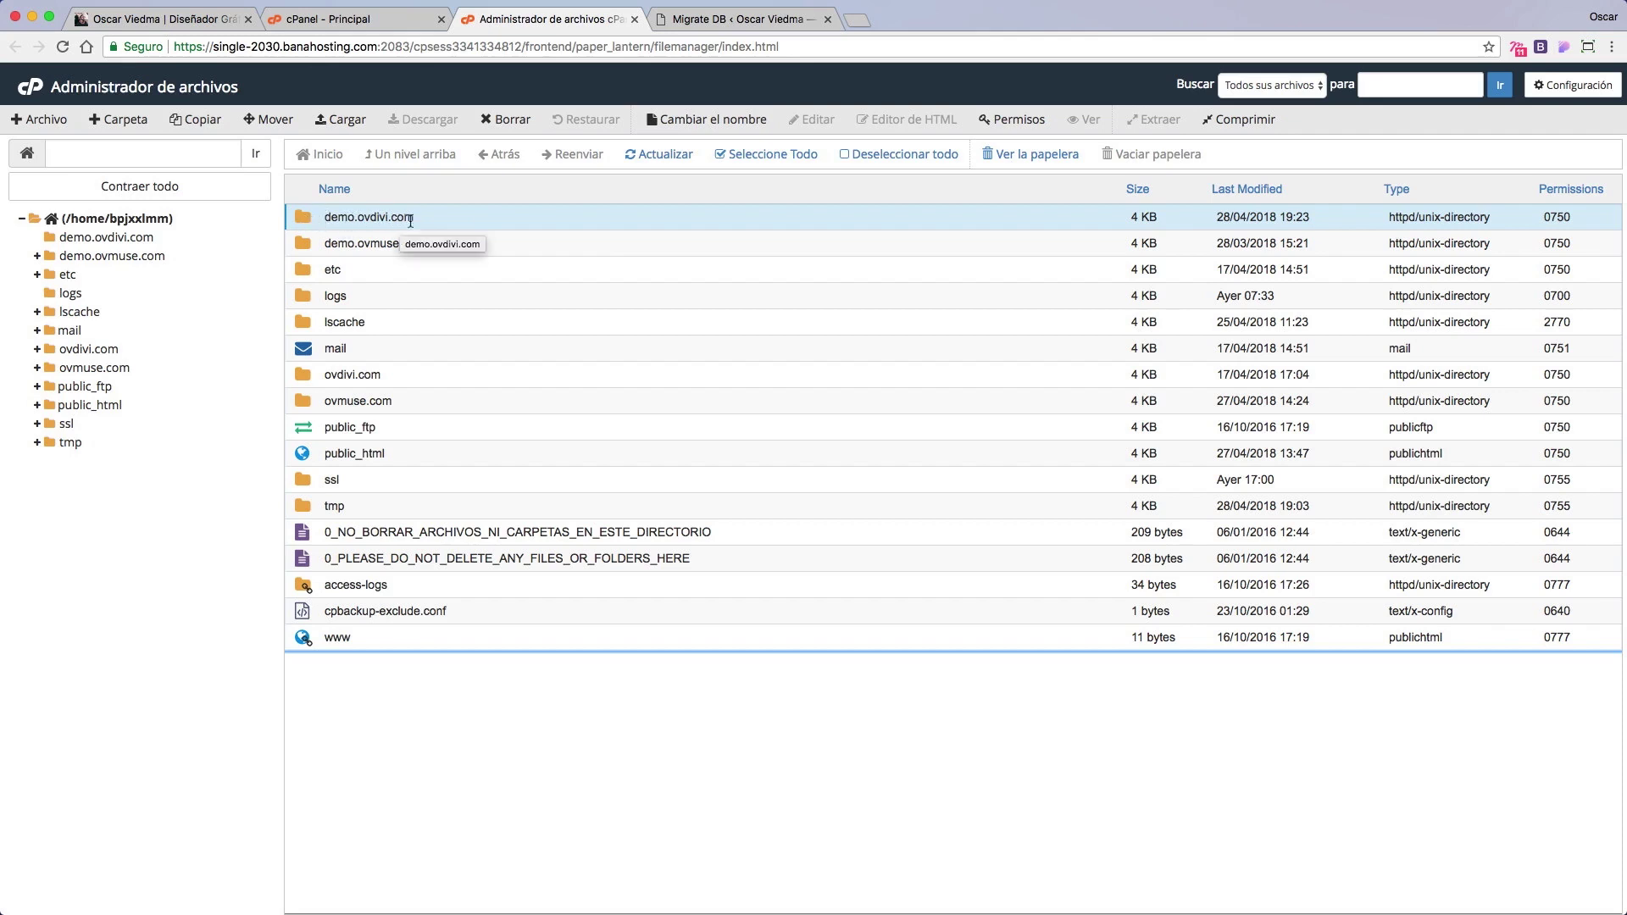
{"action": "left_click", "coordinate": [310, 220], "text": "super"}
{"action": "double_click", "coordinate": [308, 216]}
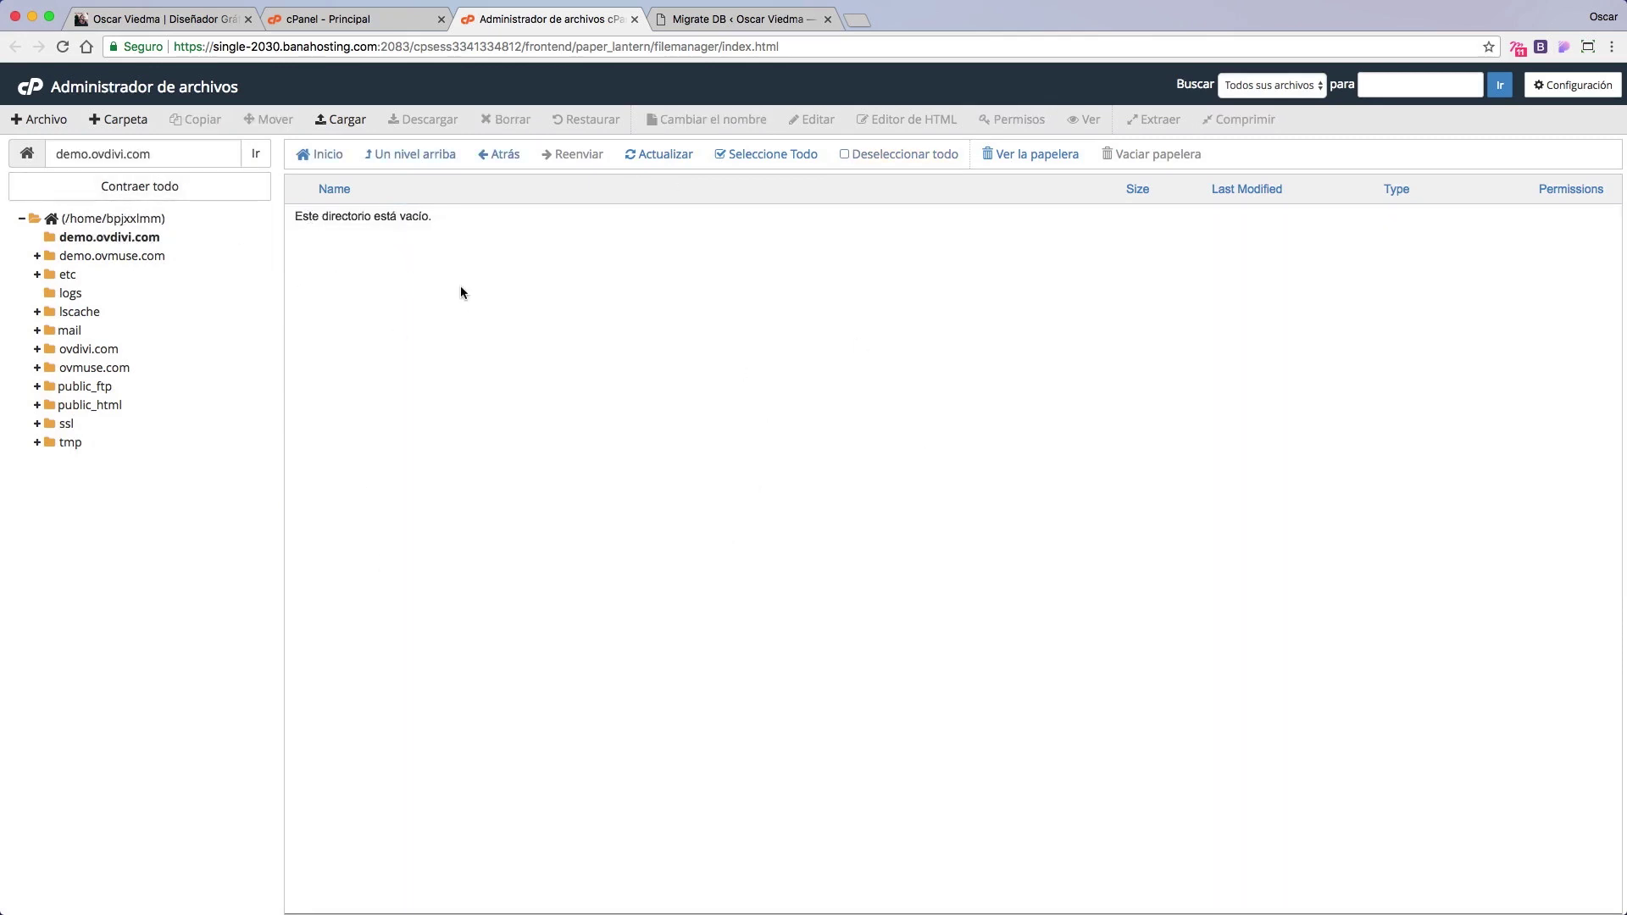
{"action": "left_click_drag", "start_coordinate": [176, 155], "coordinate": [47, 150]}
{"action": "left_click", "coordinate": [485, 331]}
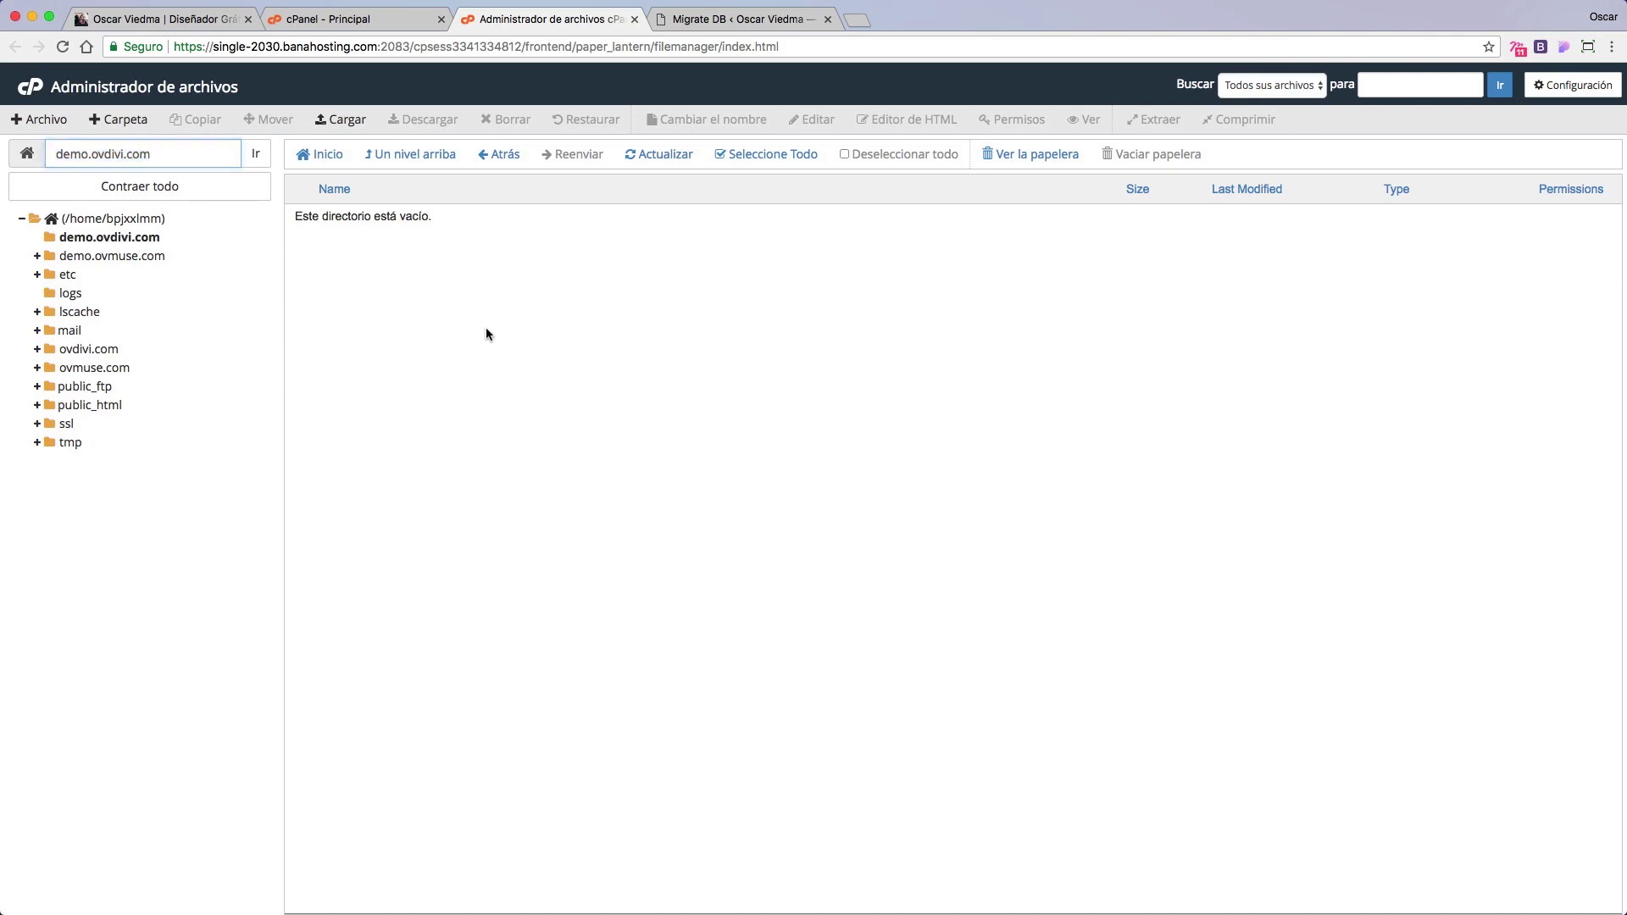
{"action": "left_click", "coordinate": [362, 158]}
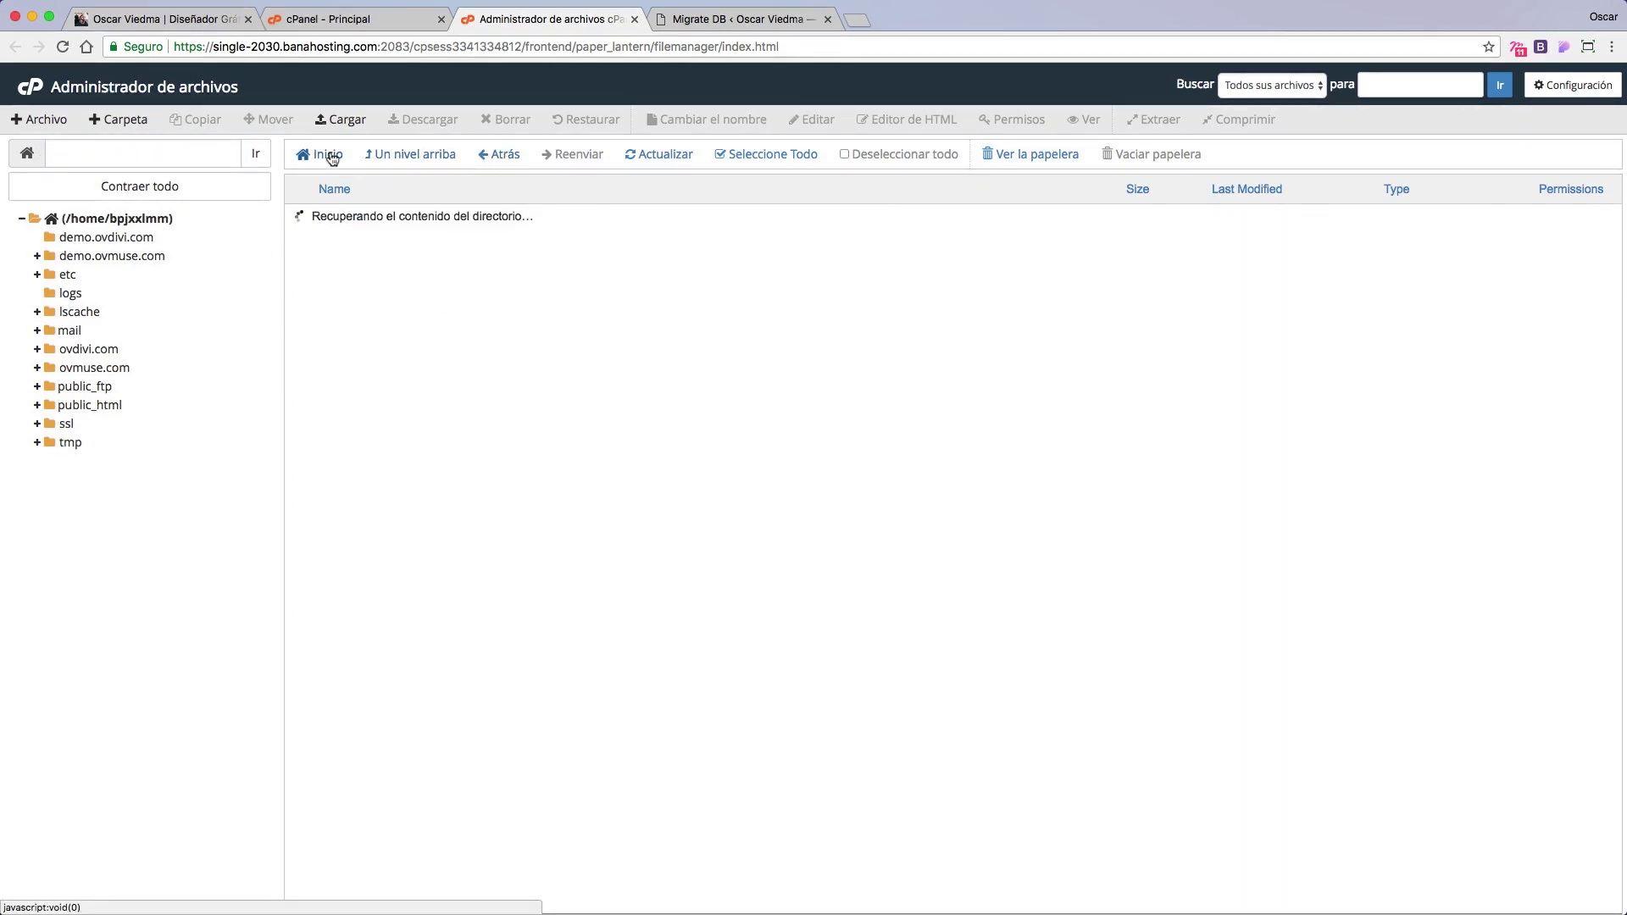
{"action": "left_click", "coordinate": [322, 456]}
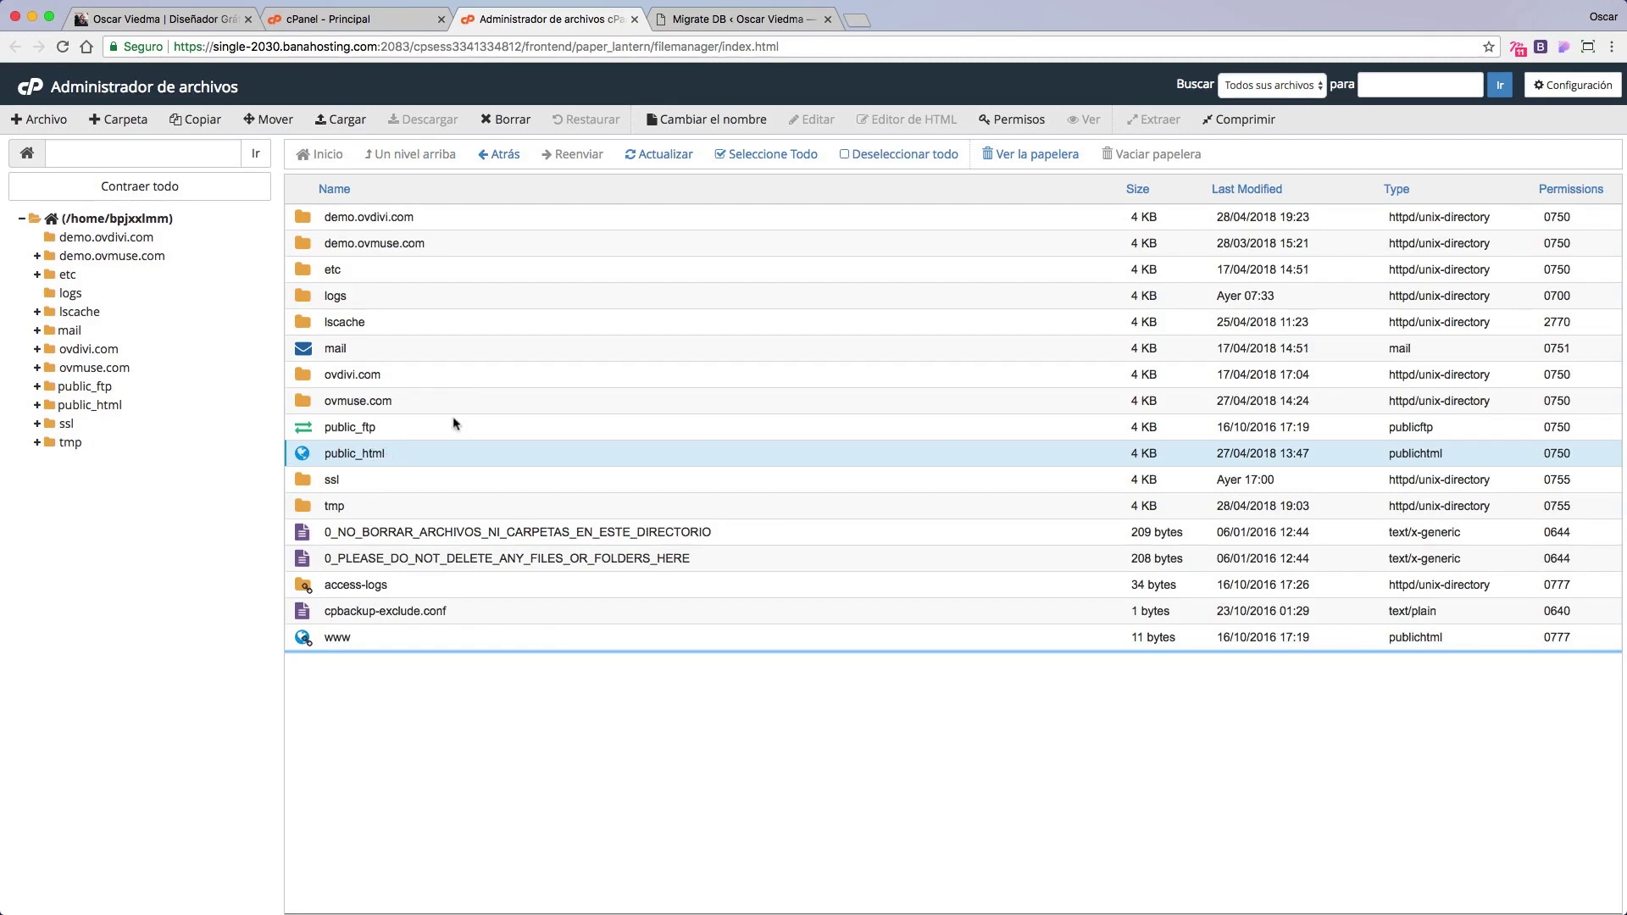
Step: Back in Migrate DB, retype the second Replace value for the demo site path
{"action": "left_click", "coordinate": [732, 22]}
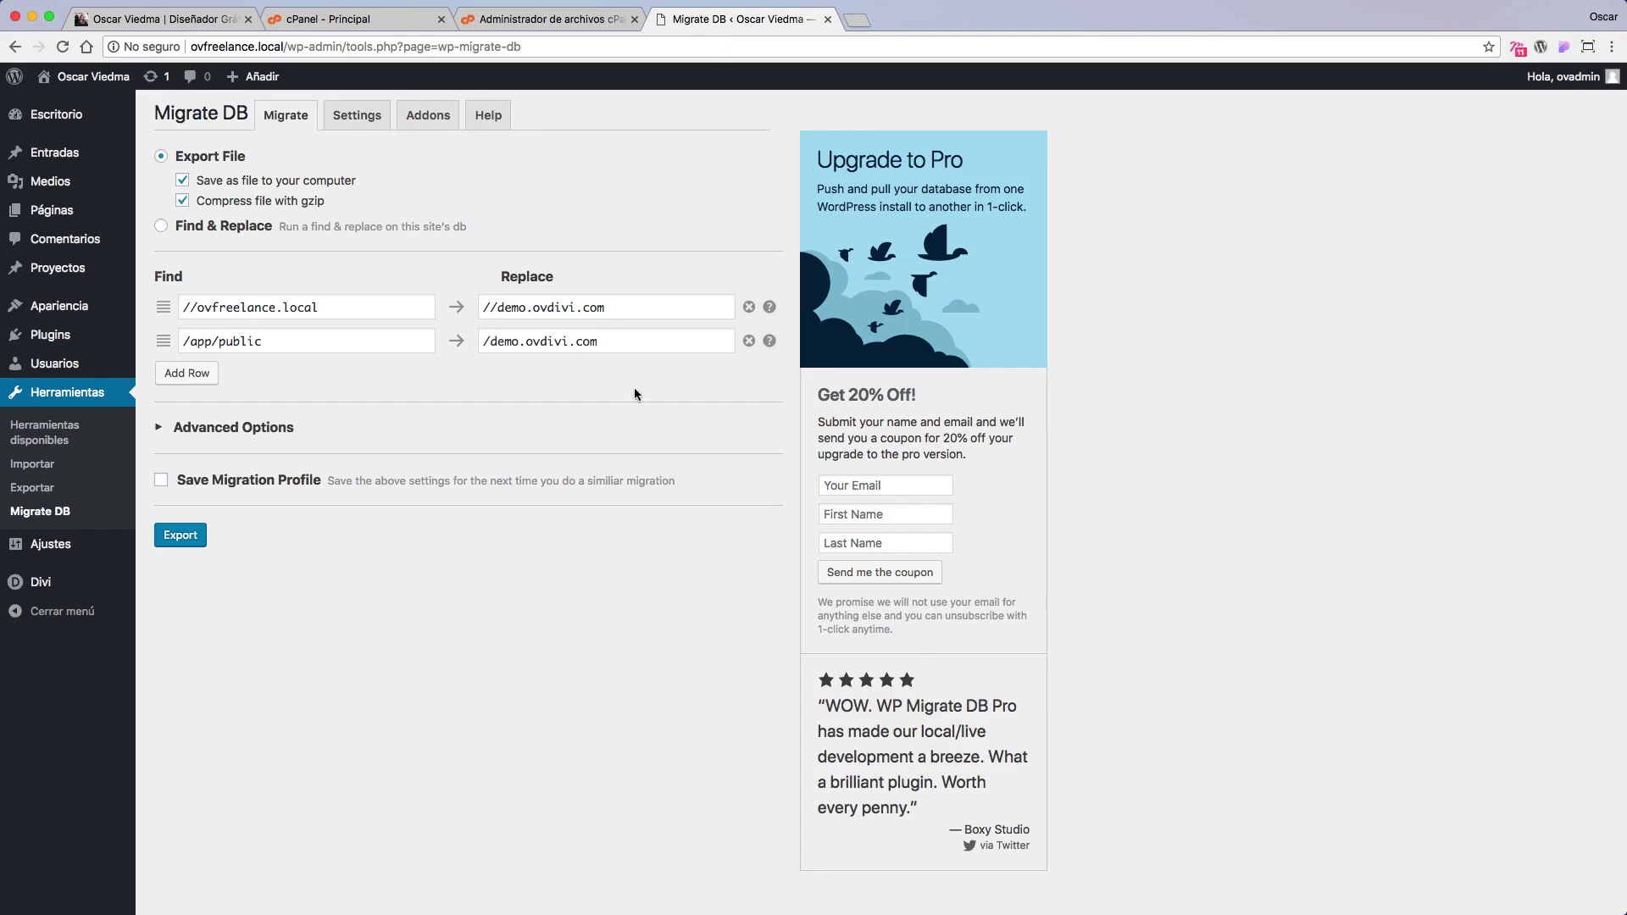
{"action": "left_click", "coordinate": [620, 344]}
{"action": "left_click_drag", "start_coordinate": [598, 343], "coordinate": [493, 347]}
{"action": "key", "text": "BackSpace"}
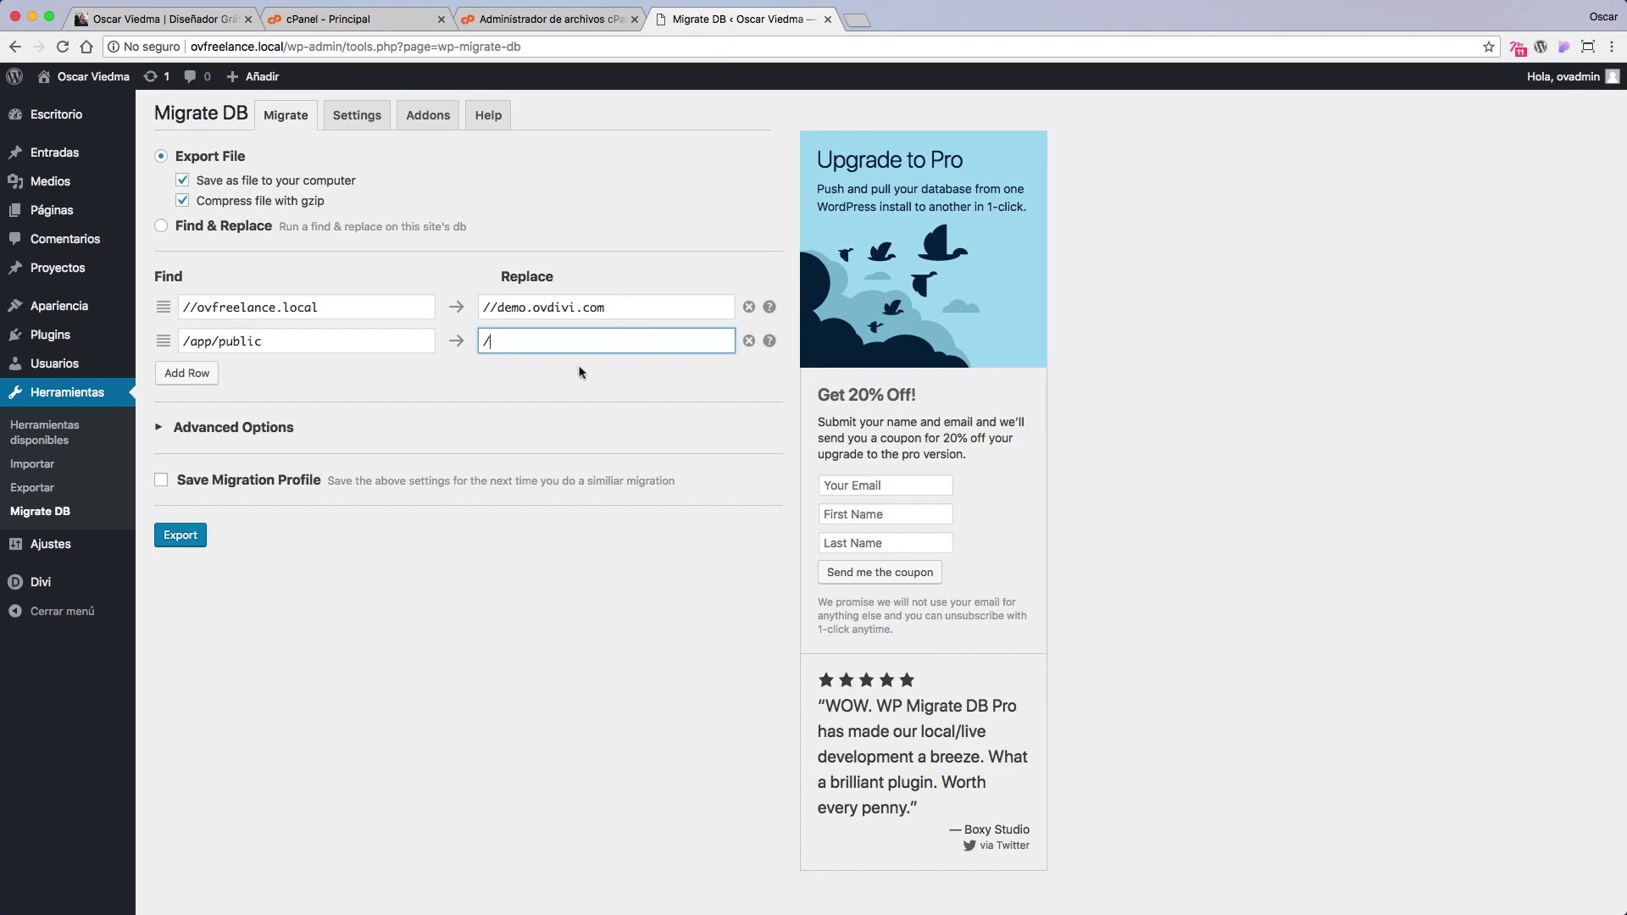
{"action": "type", "text": "public"}
{"action": "key", "text": "BackSpace"}
{"action": "key", "text": "BackSpace"}
{"action": "key", "text": "BackSpace"}
{"action": "key", "text": "BackSpace"}
{"action": "key", "text": "BackSpace"}
{"action": "key", "text": "BackSpace"}
{"action": "key", "text": "BackSpace"}
{"action": "type", "text": "dem"}
{"action": "type", "text": "o.ovmus"}
Step: Finalize the replace values with /demo.ovdivi.com and export the database
{"action": "left_click", "coordinate": [595, 371]}
{"action": "scroll", "coordinate": [644, 311], "scroll_direction": "up", "scroll_amount": 1}
{"action": "left_click", "coordinate": [582, 313]}
{"action": "left_click", "coordinate": [622, 357]}
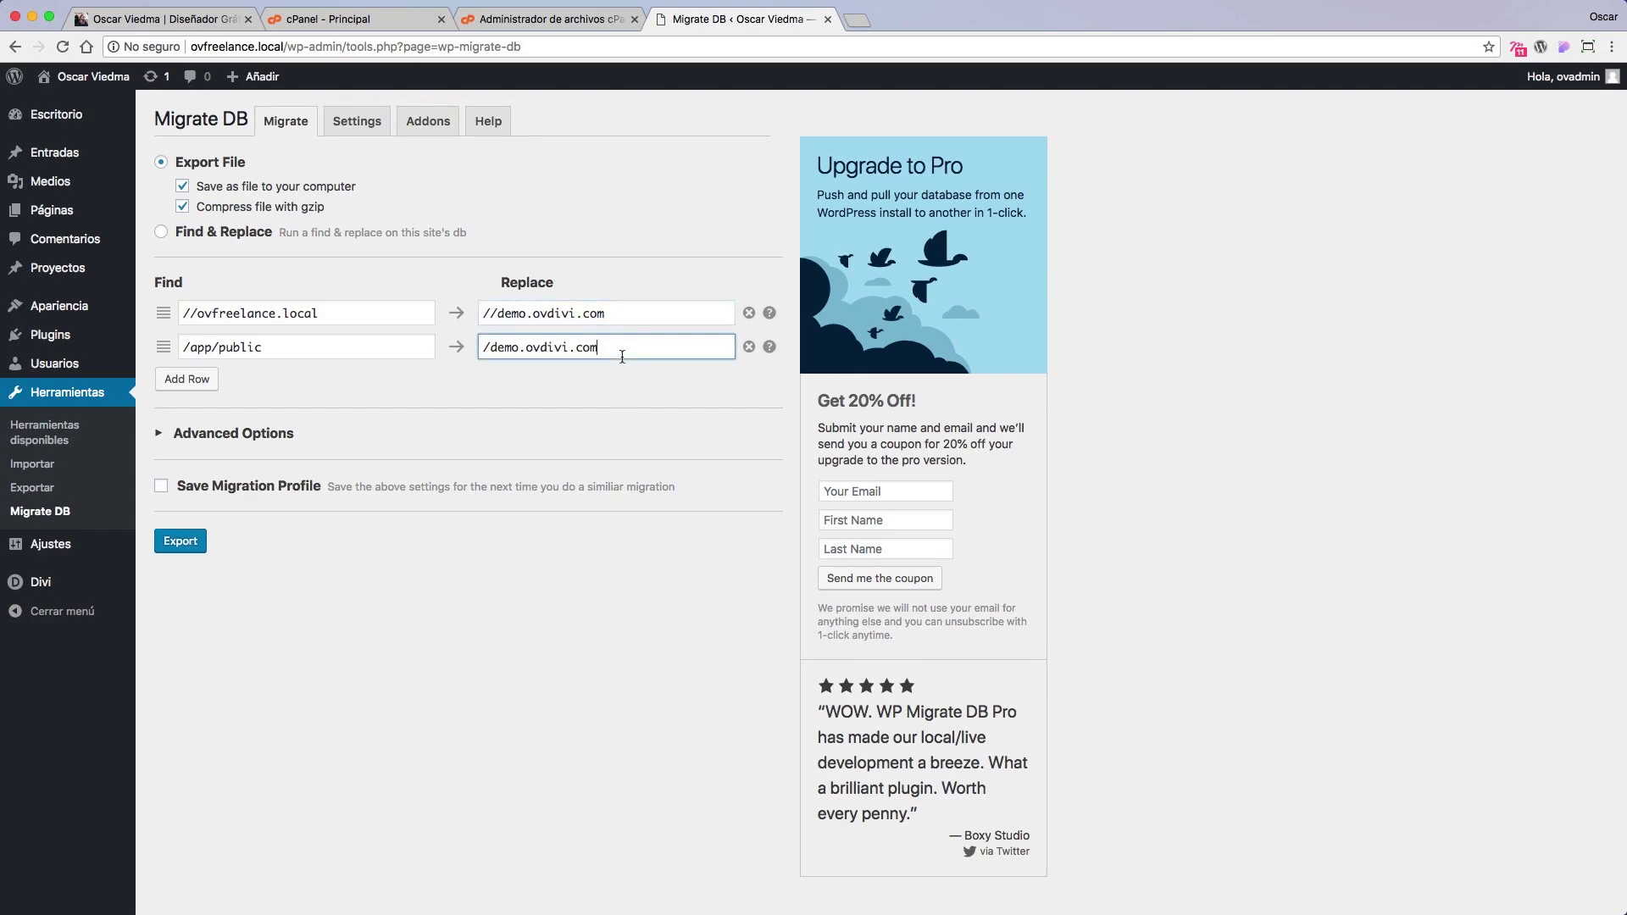
{"action": "left_click", "coordinate": [624, 319]}
{"action": "left_click", "coordinate": [587, 414]}
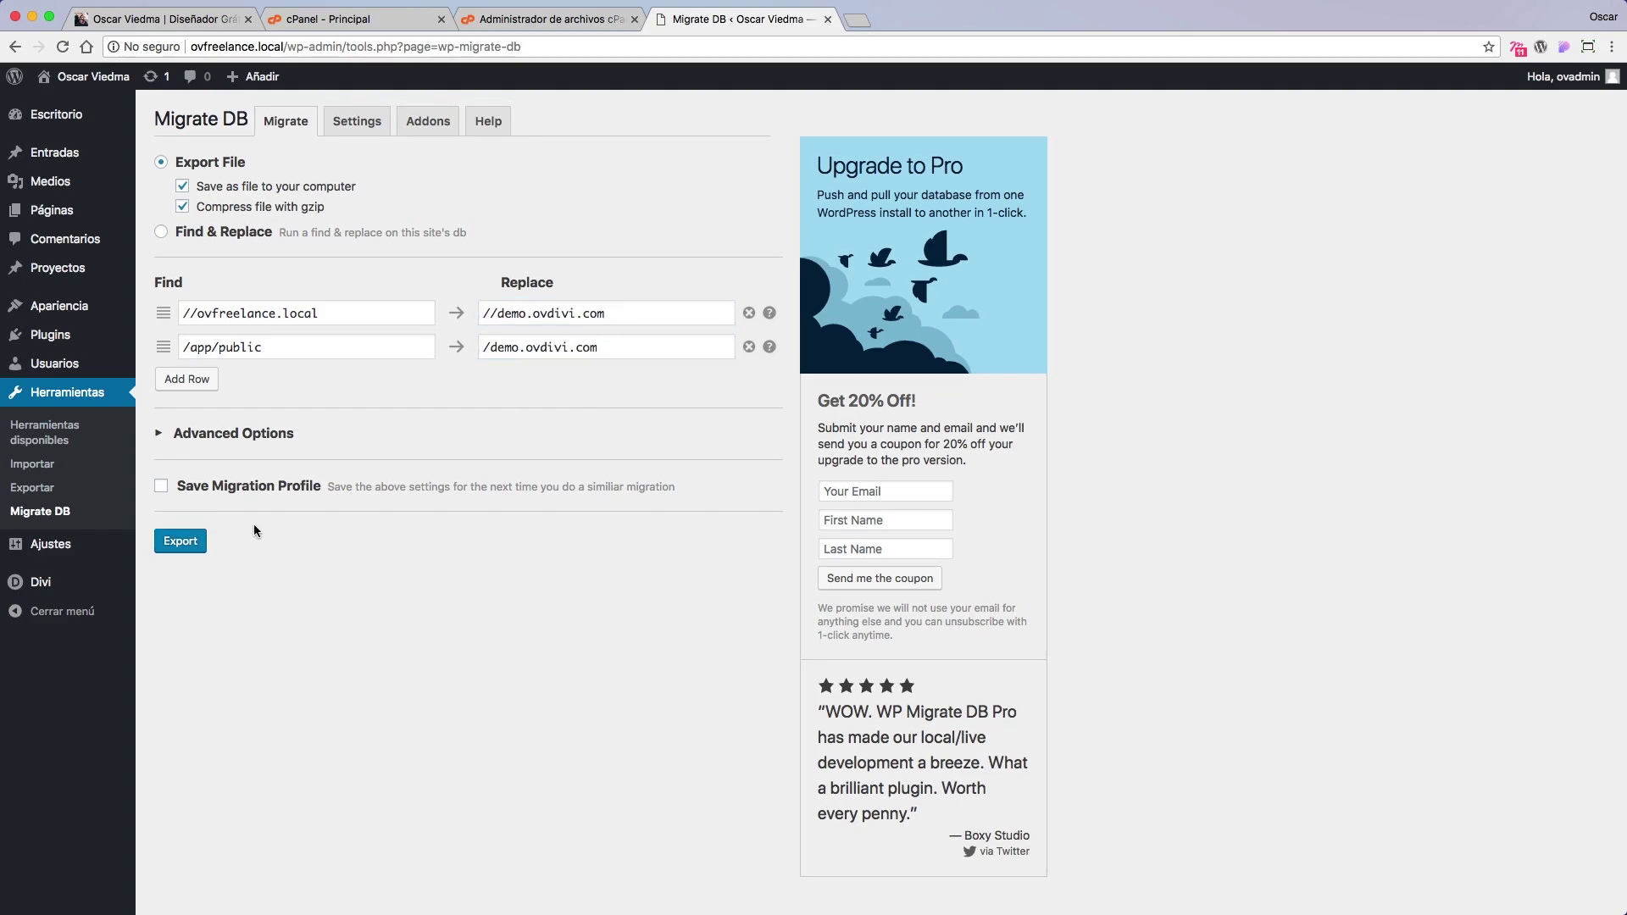
{"action": "left_click", "coordinate": [194, 543]}
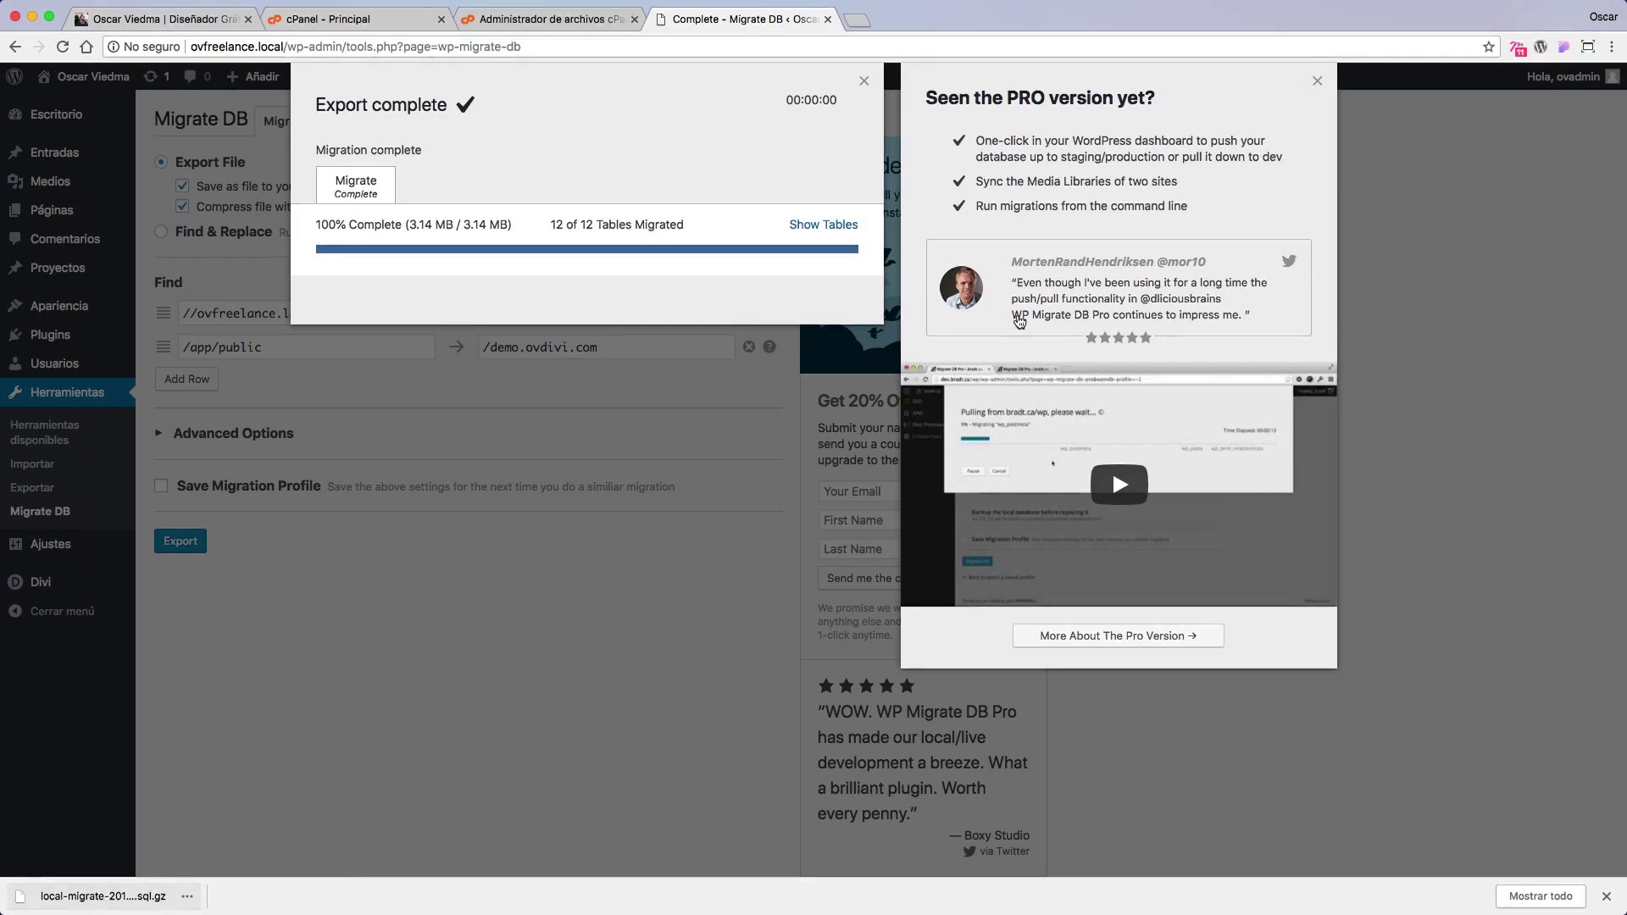
Step: Close the PRO promotion and Export complete dialogs, then switch to the desktop
{"action": "left_click", "coordinate": [1317, 81]}
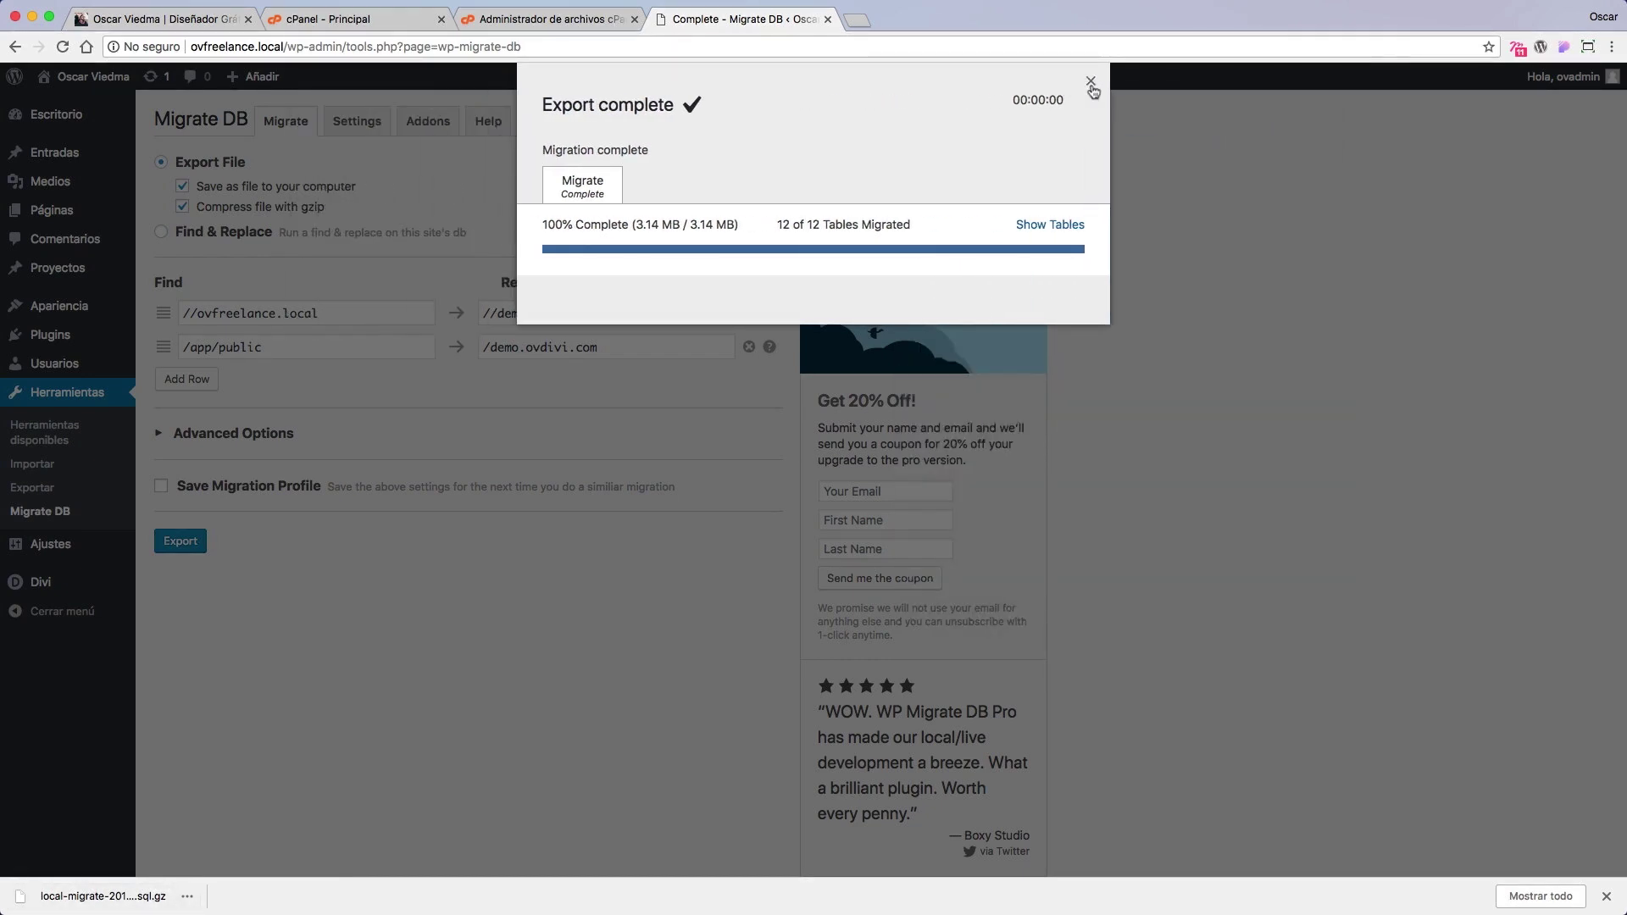
{"action": "left_click", "coordinate": [1096, 85]}
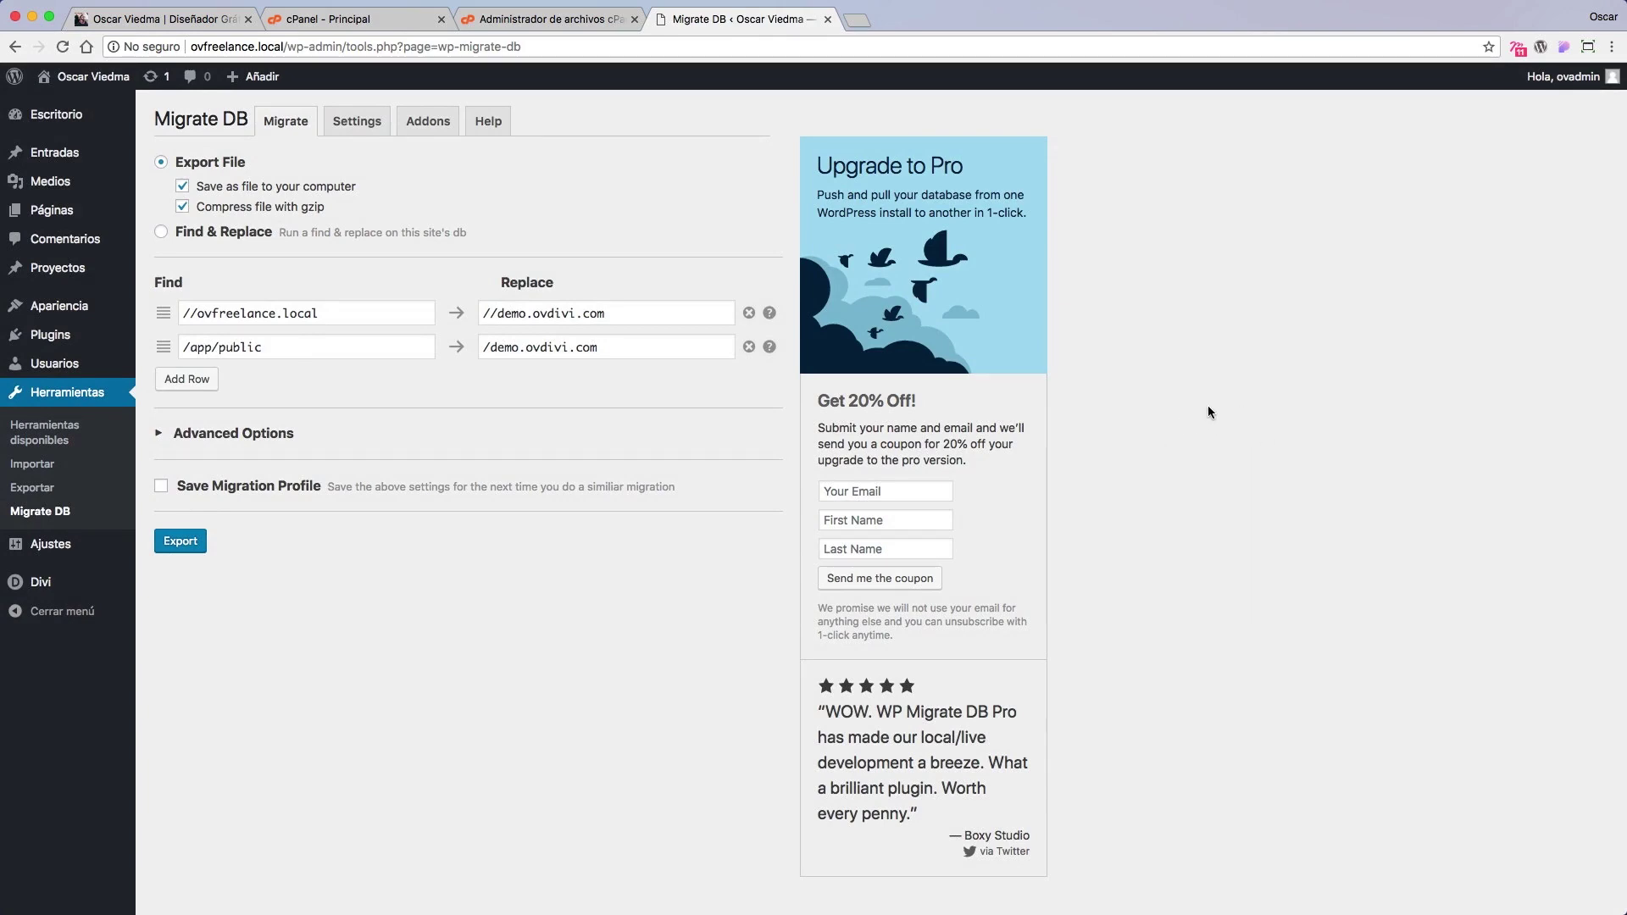
{"action": "key", "text": "super+Tab"}
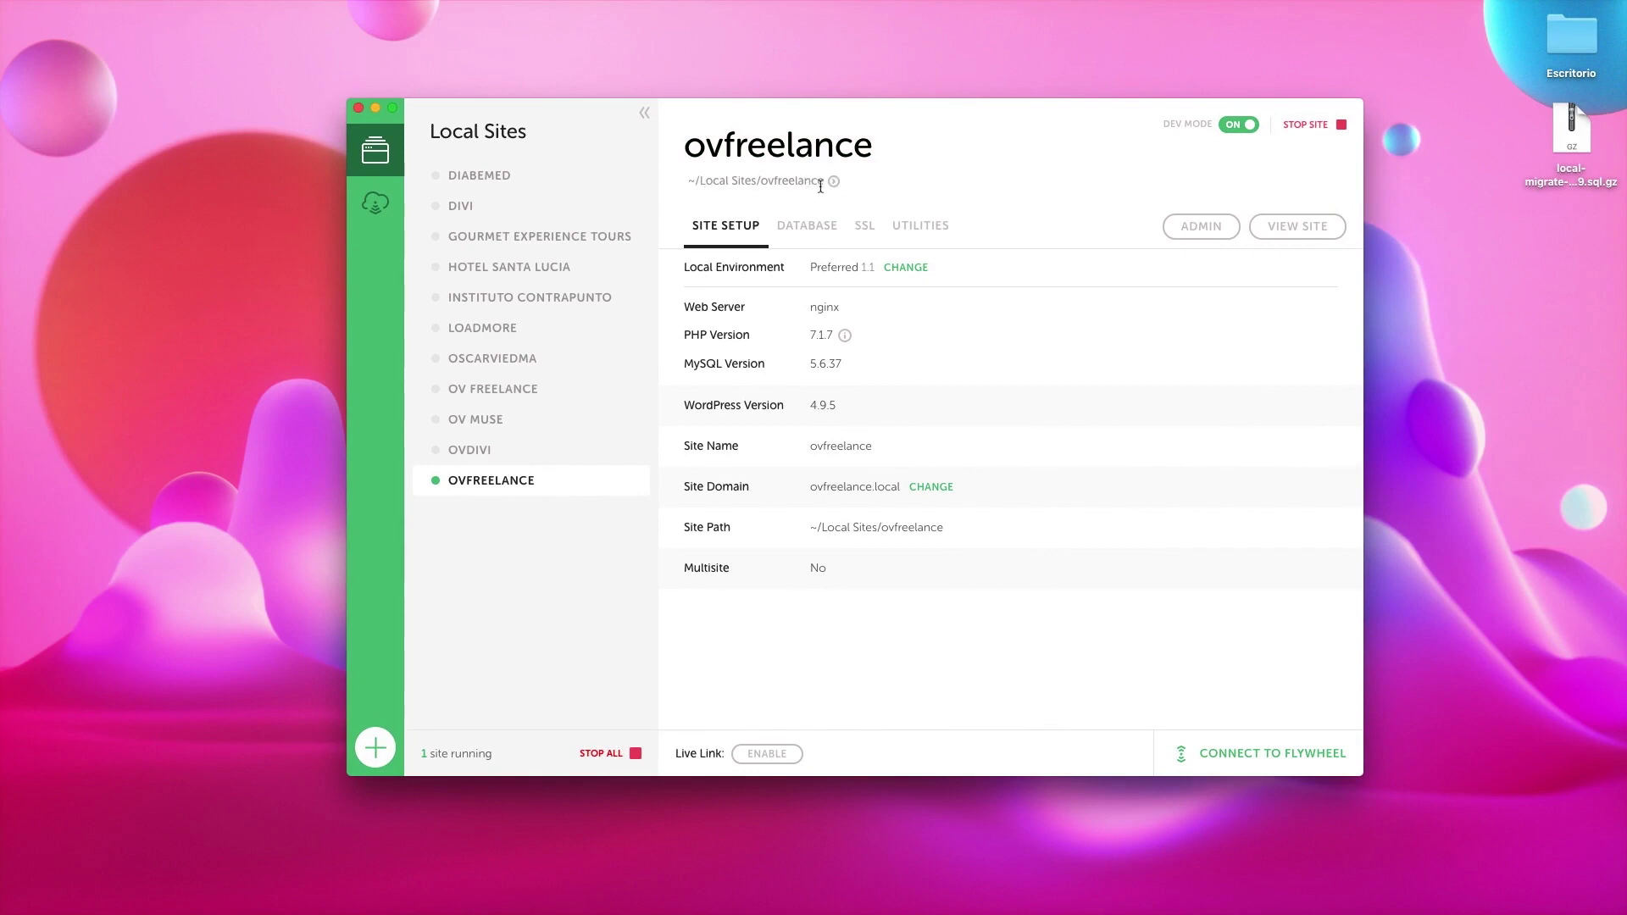
Step: Reveal the ovfreelance site in Finder and open app/public to view its WordPress files
{"action": "left_click", "coordinate": [835, 182]}
{"action": "left_click", "coordinate": [1177, 274]}
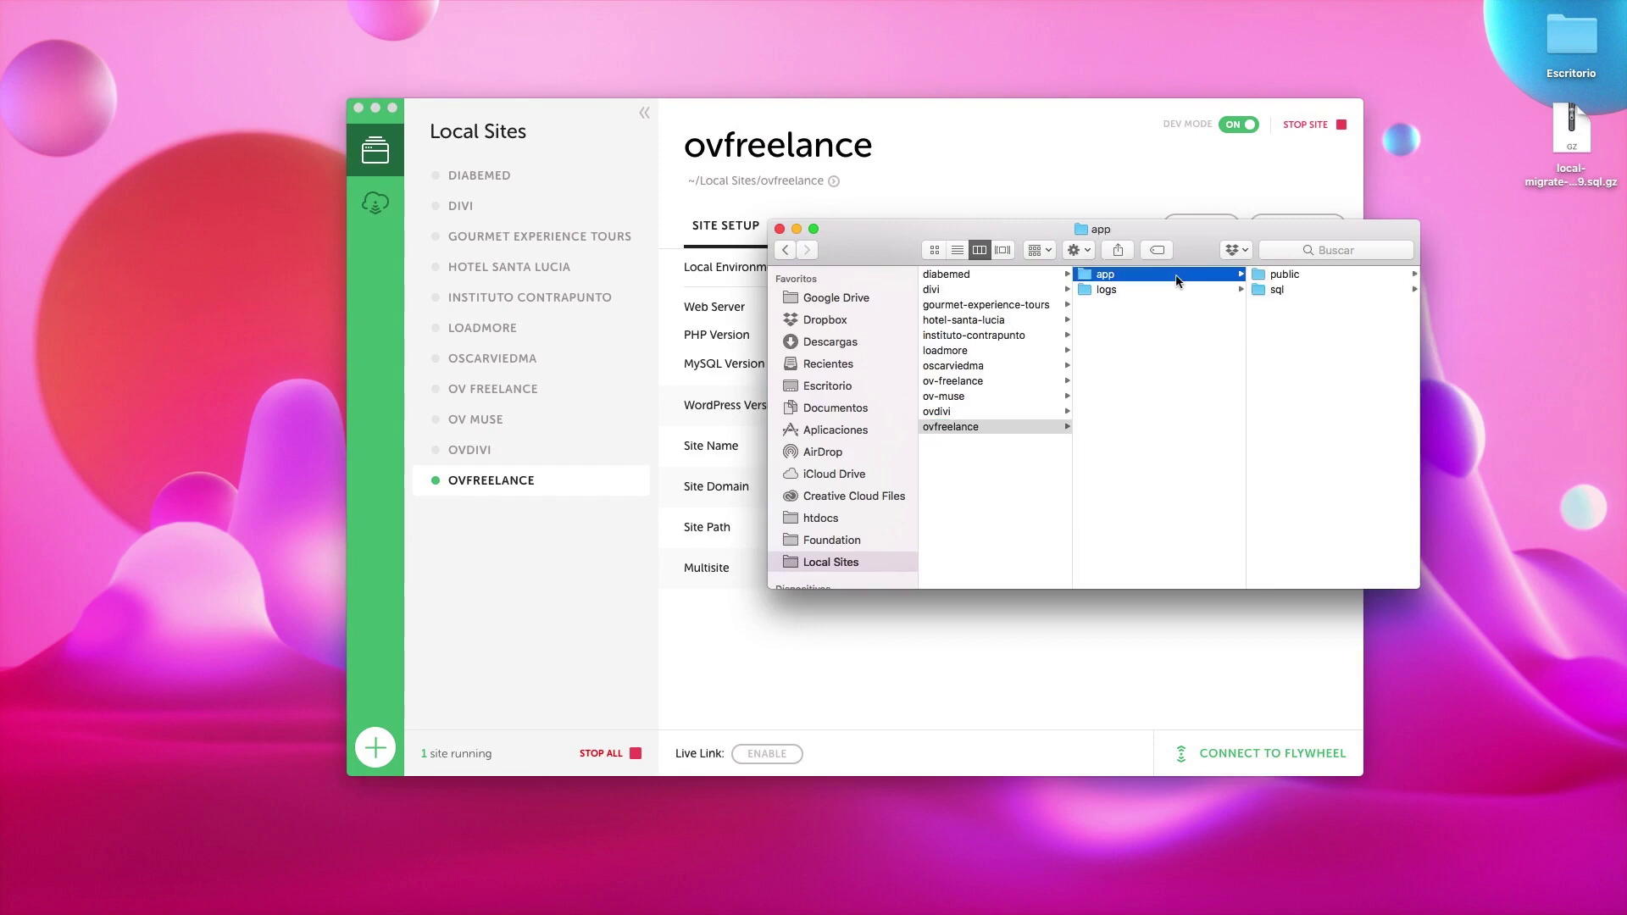
{"action": "left_click_drag", "start_coordinate": [1171, 226], "coordinate": [914, 249]}
{"action": "left_click", "coordinate": [1046, 294]}
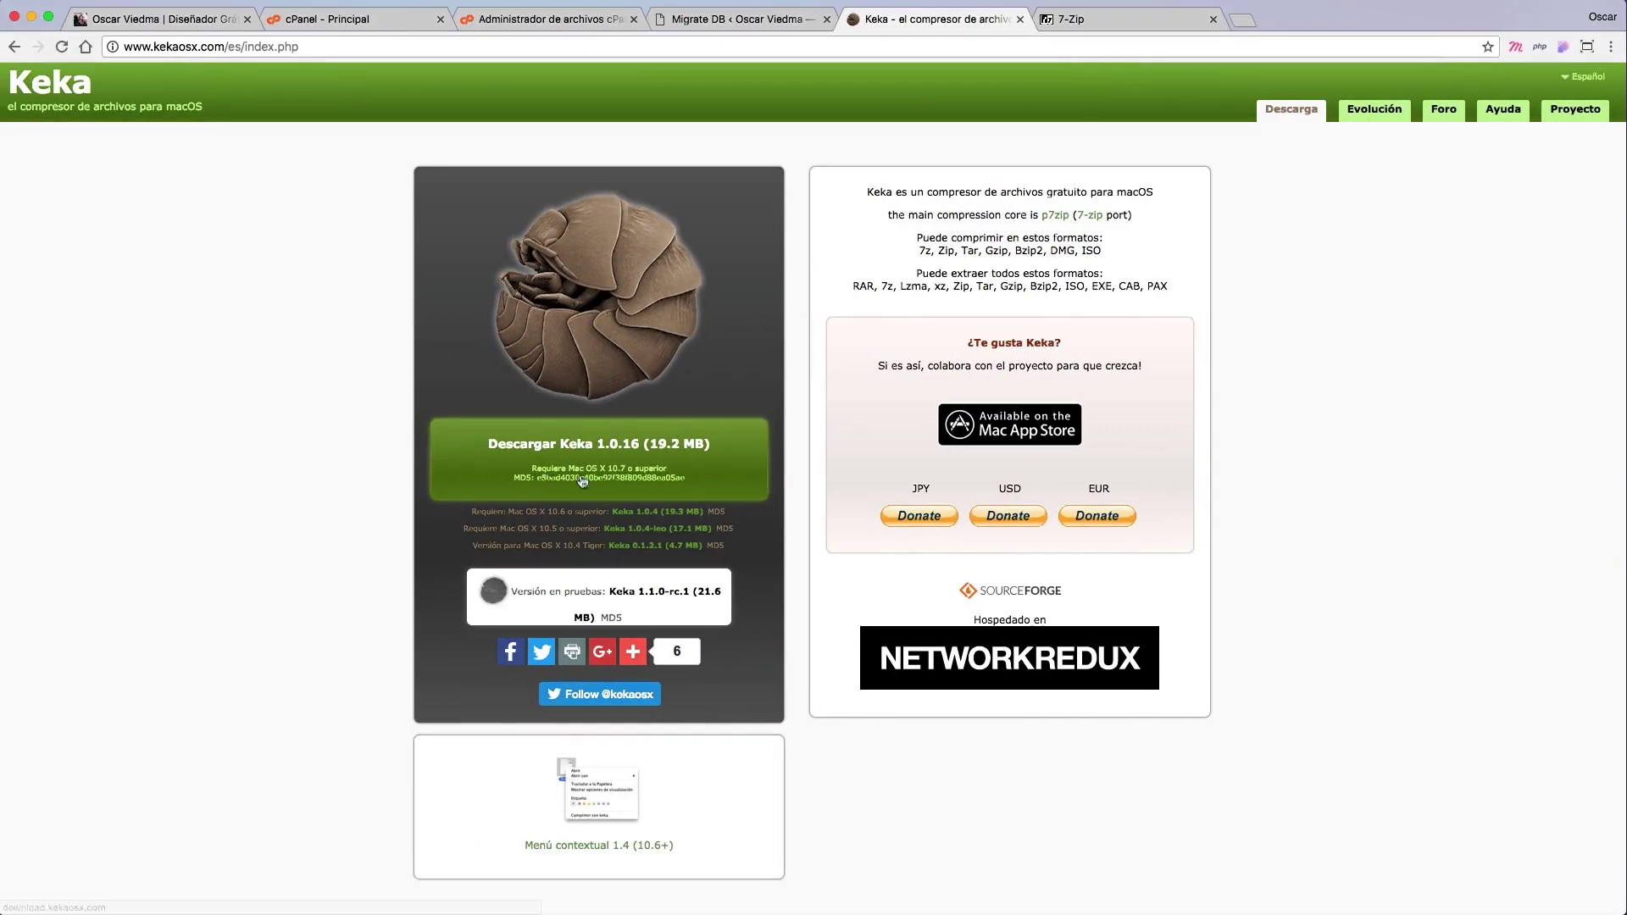
Step: Check the 7-Zip tab, return to the Keka download page, then switch back to the desktop
{"action": "key", "text": "ctrl+Tab"}
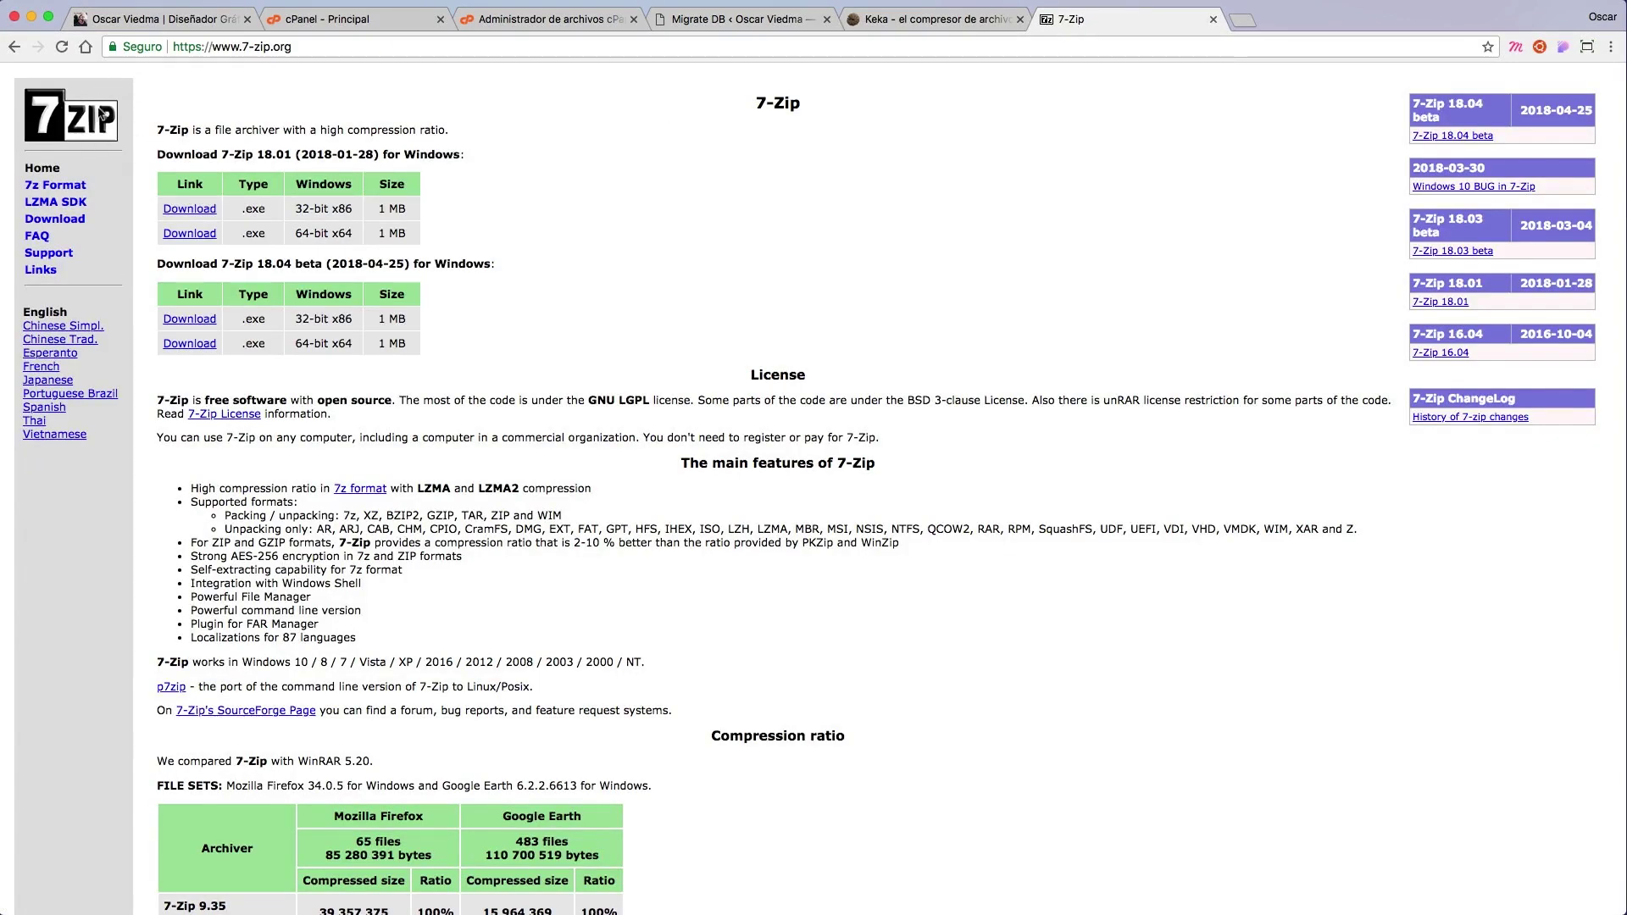
{"action": "left_click", "coordinate": [904, 47]}
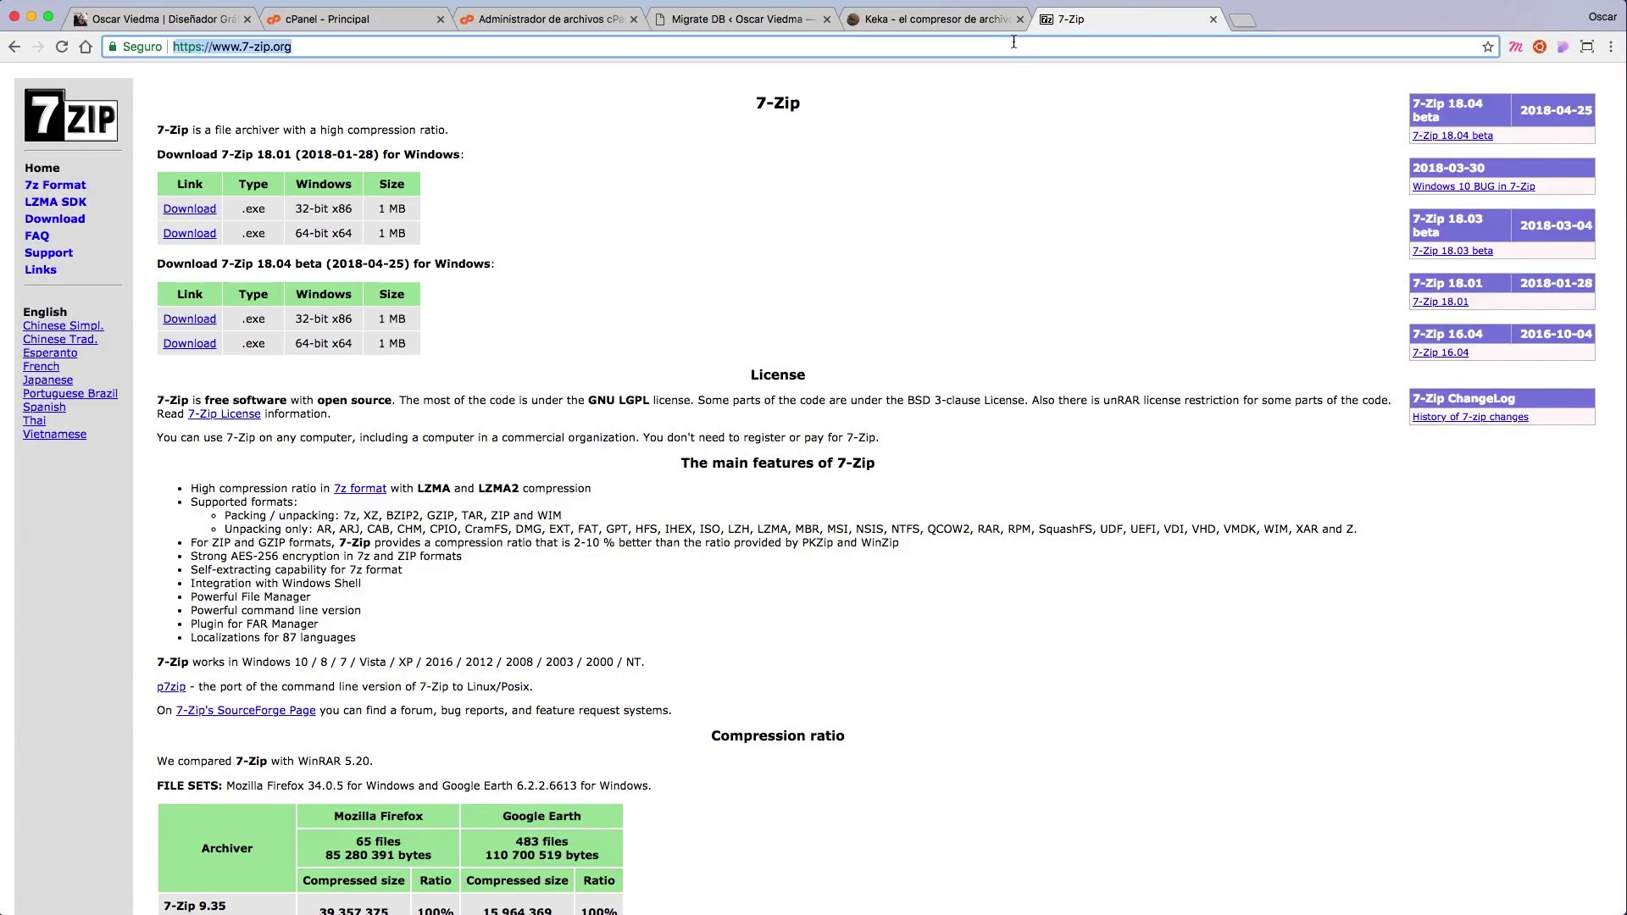
{"action": "key", "text": "ctrl+shift+Tab"}
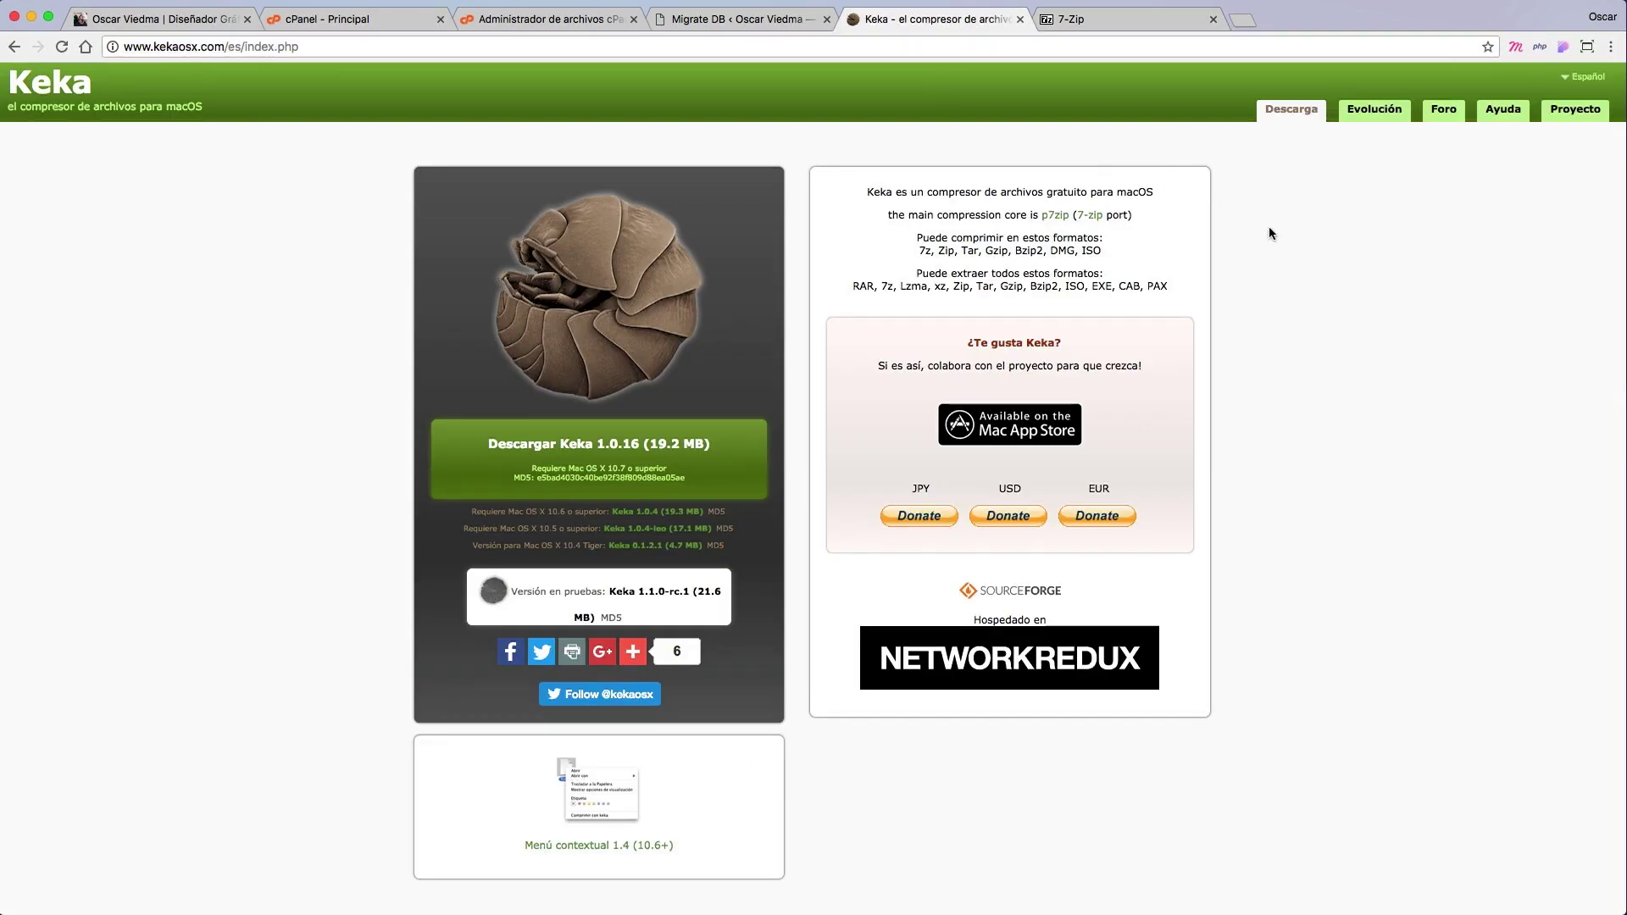
{"action": "key", "text": "ctrl+Right"}
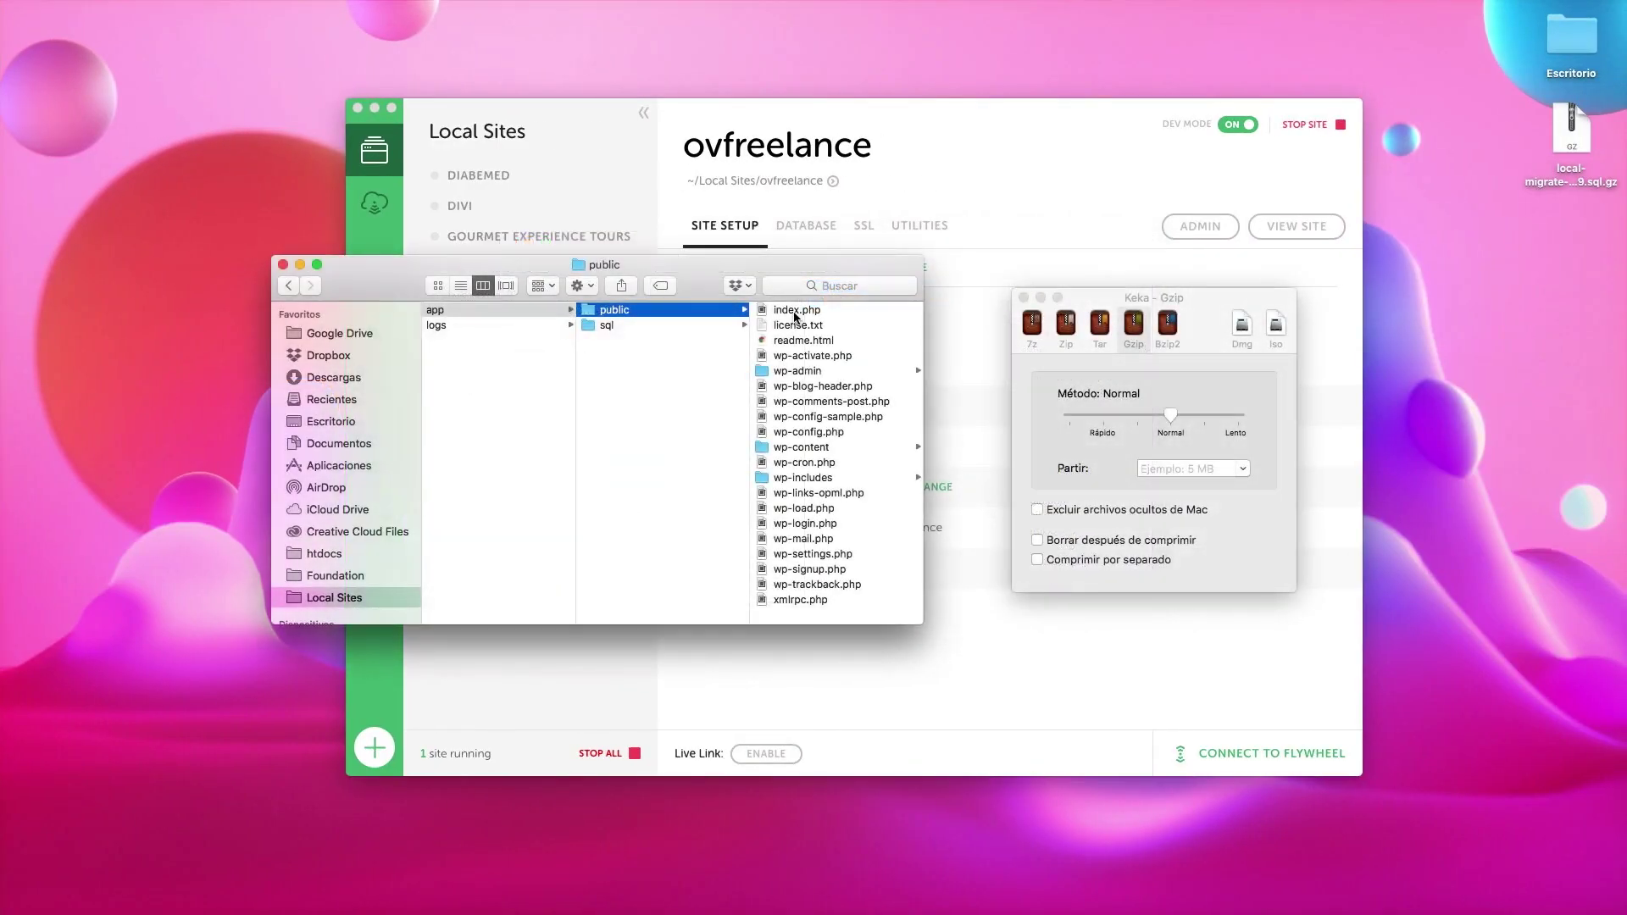
Step: Compress all files in the public folder with Keka's Gzip format
{"action": "left_click", "coordinate": [795, 312]}
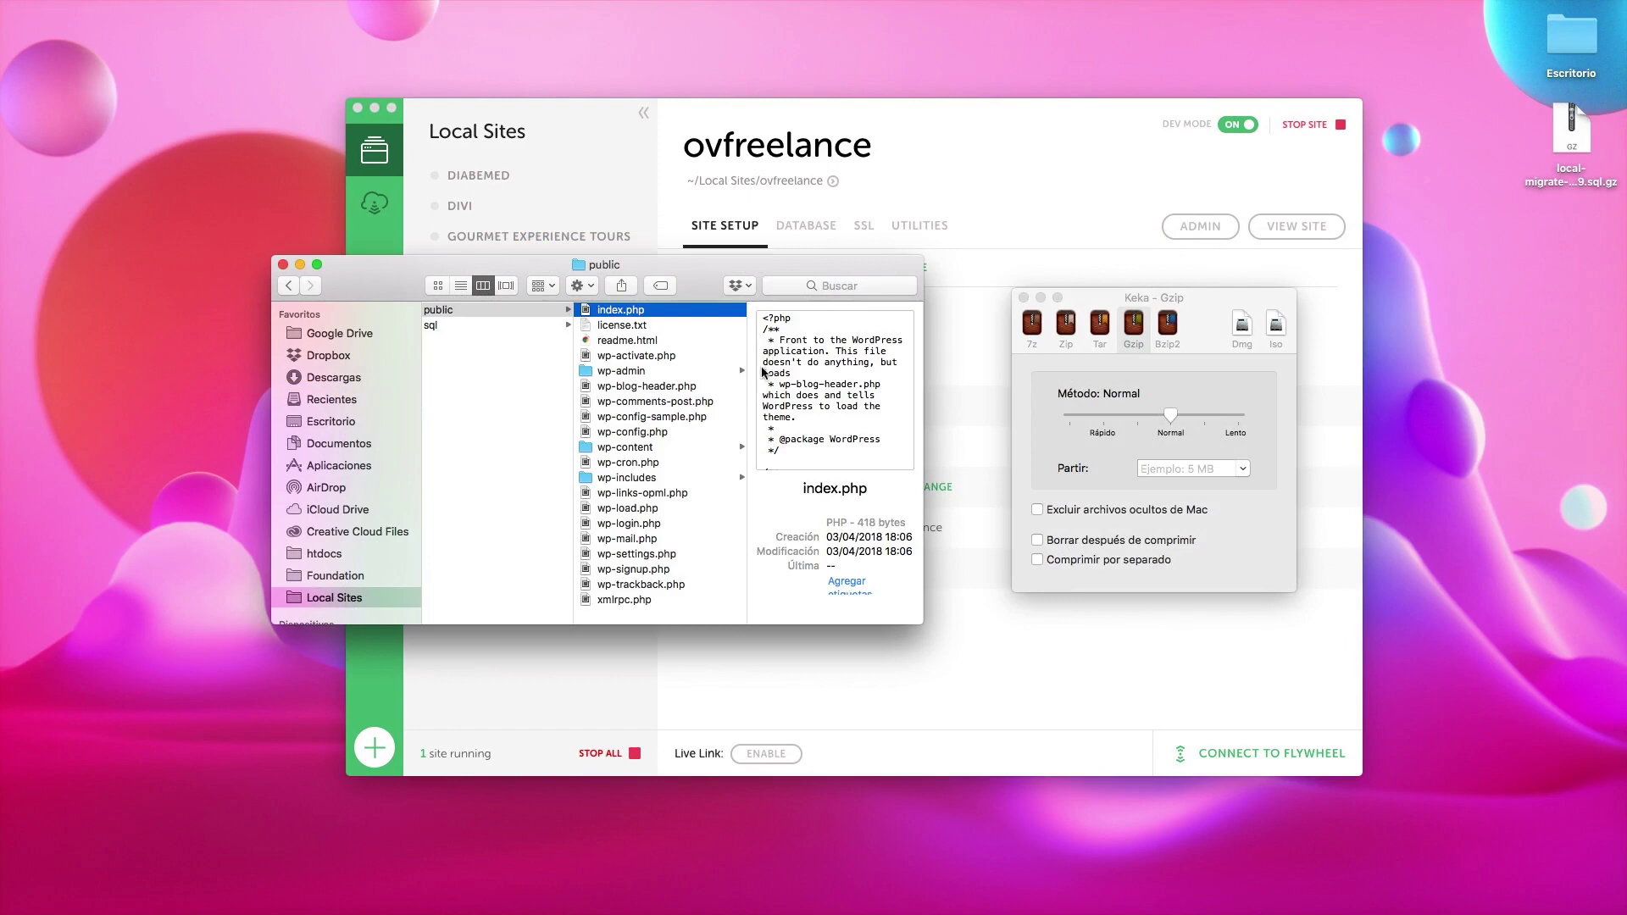
{"action": "left_click", "coordinate": [649, 600], "text": "shift"}
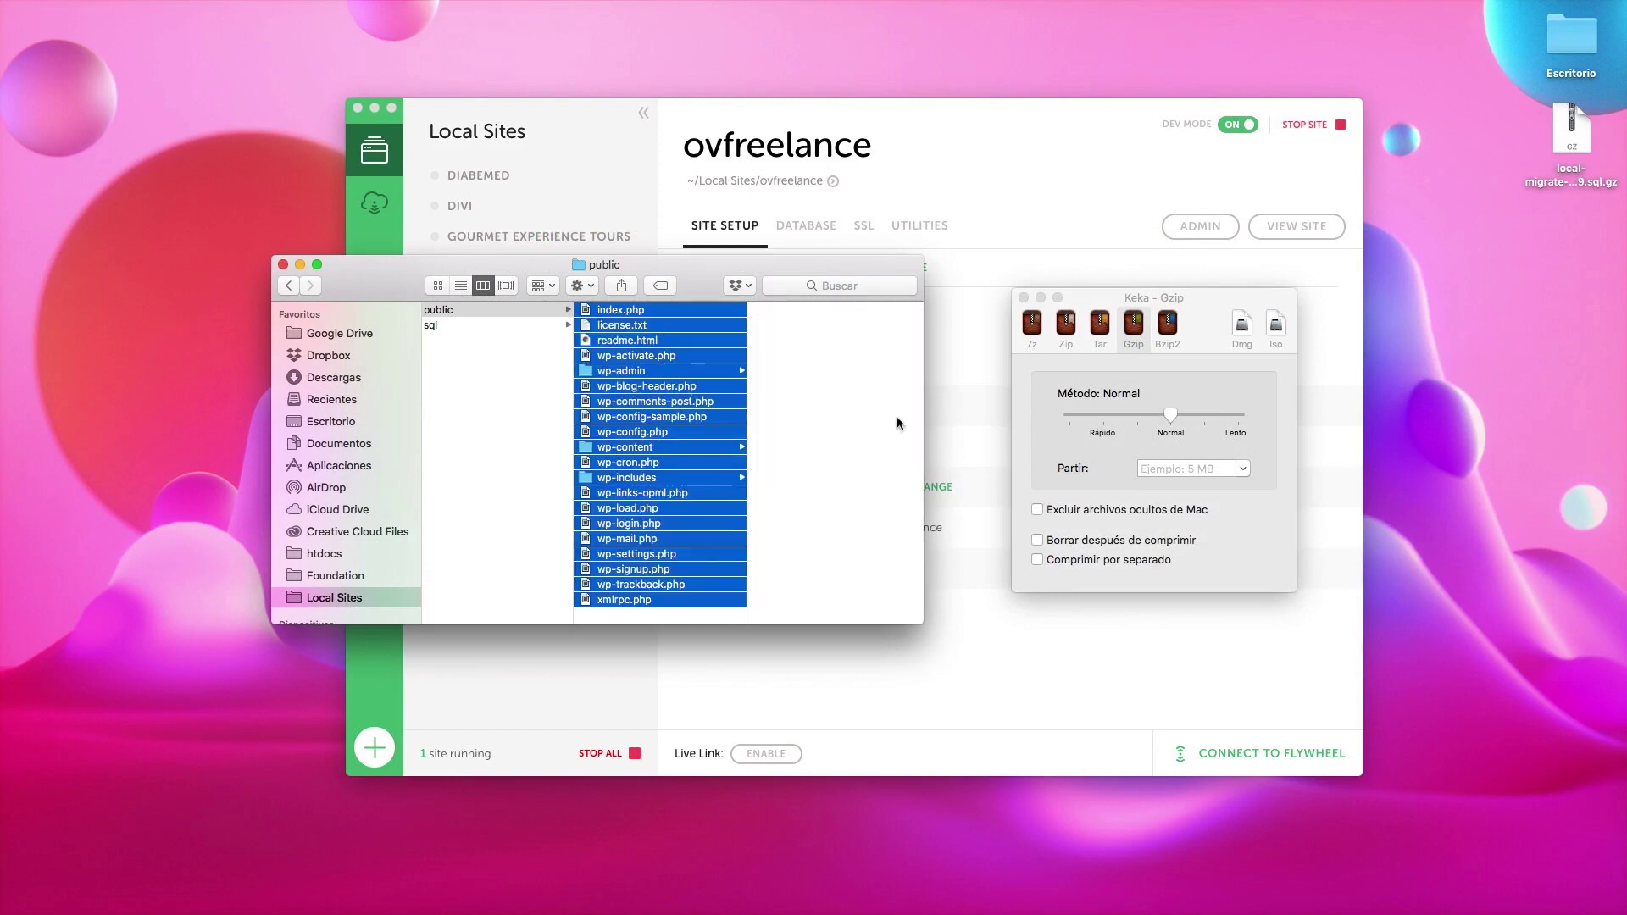
{"action": "left_click", "coordinate": [1179, 292]}
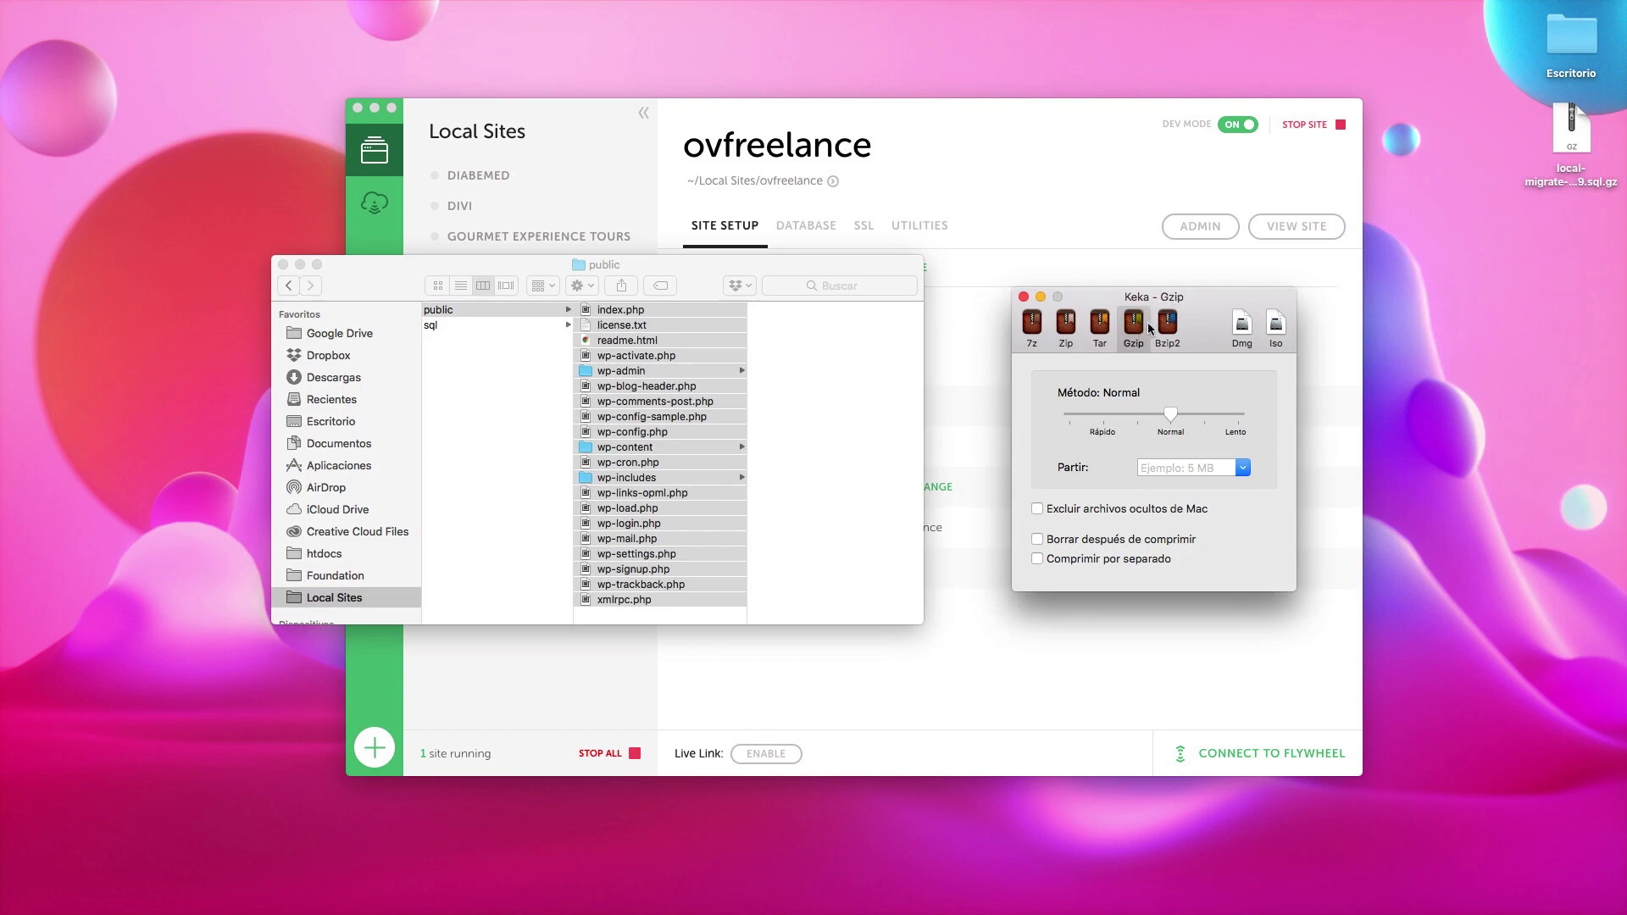
{"action": "left_click", "coordinate": [872, 277]}
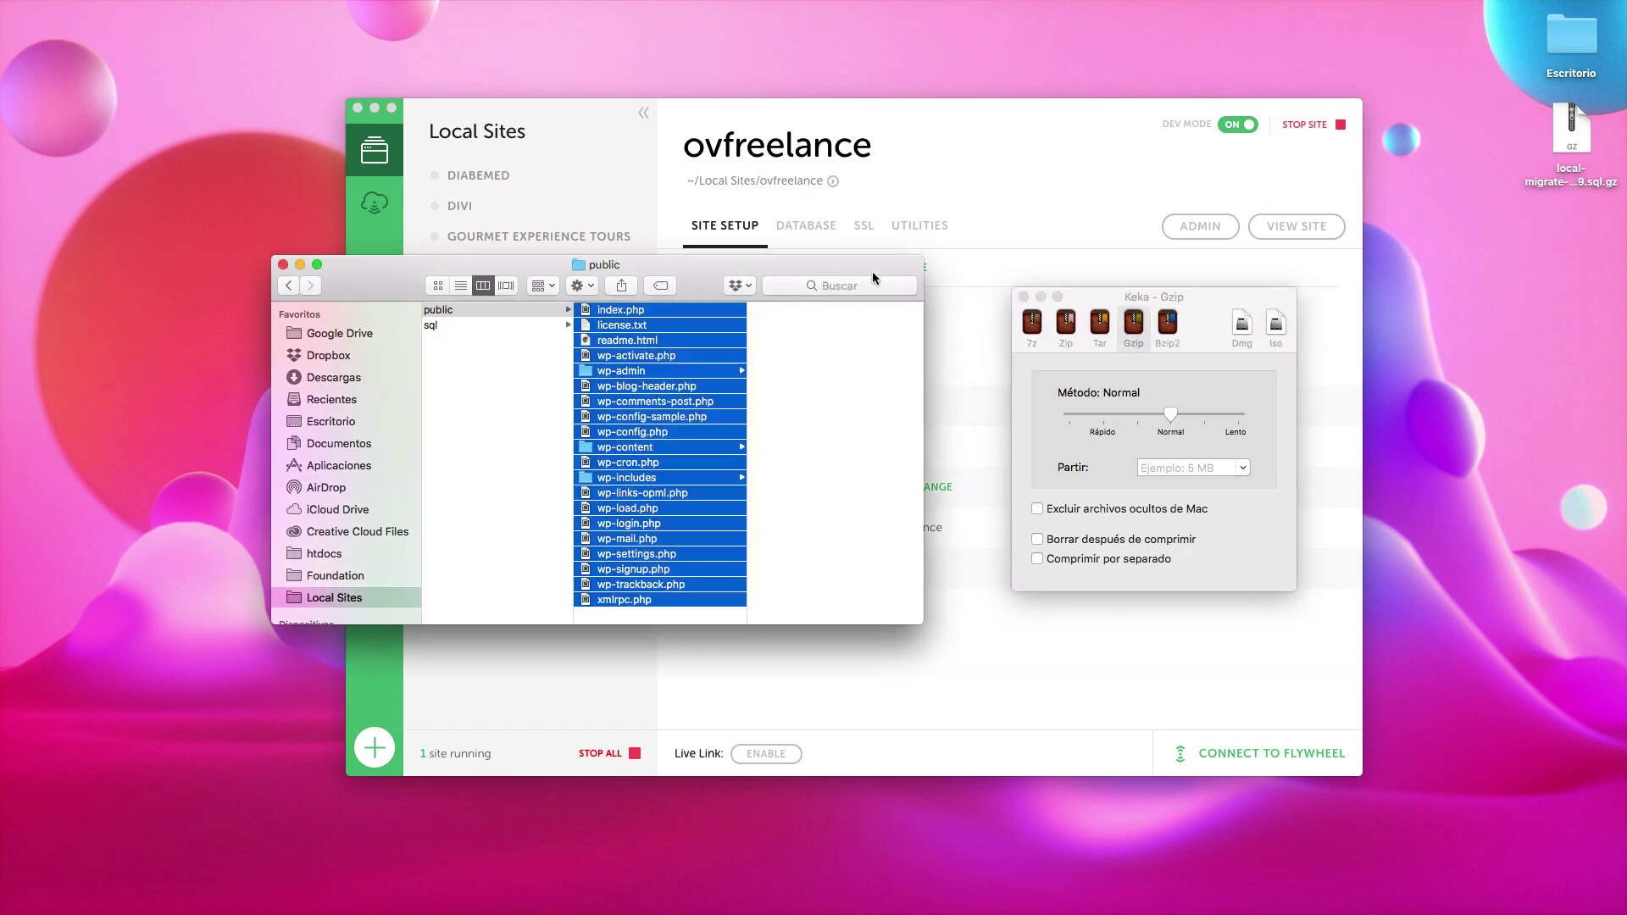
{"action": "left_click_drag", "start_coordinate": [687, 343], "coordinate": [1131, 399]}
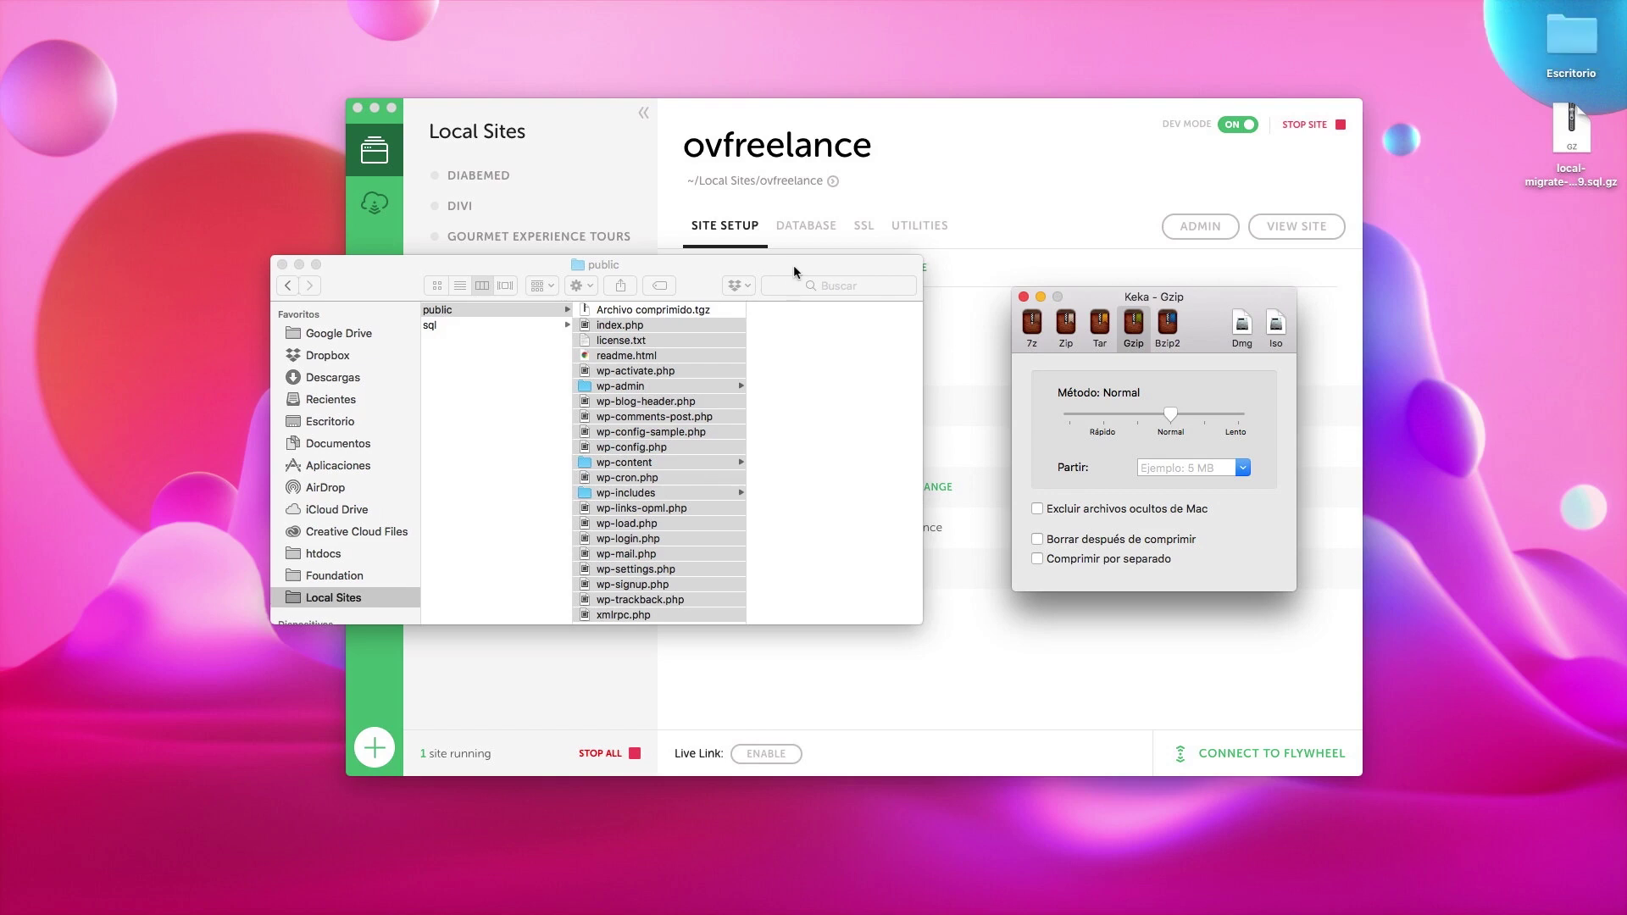
Step: Rename the new archive to ovfreelance.tgz and move it to the desktop
{"action": "left_click", "coordinate": [687, 339]}
{"action": "left_click", "coordinate": [674, 308]}
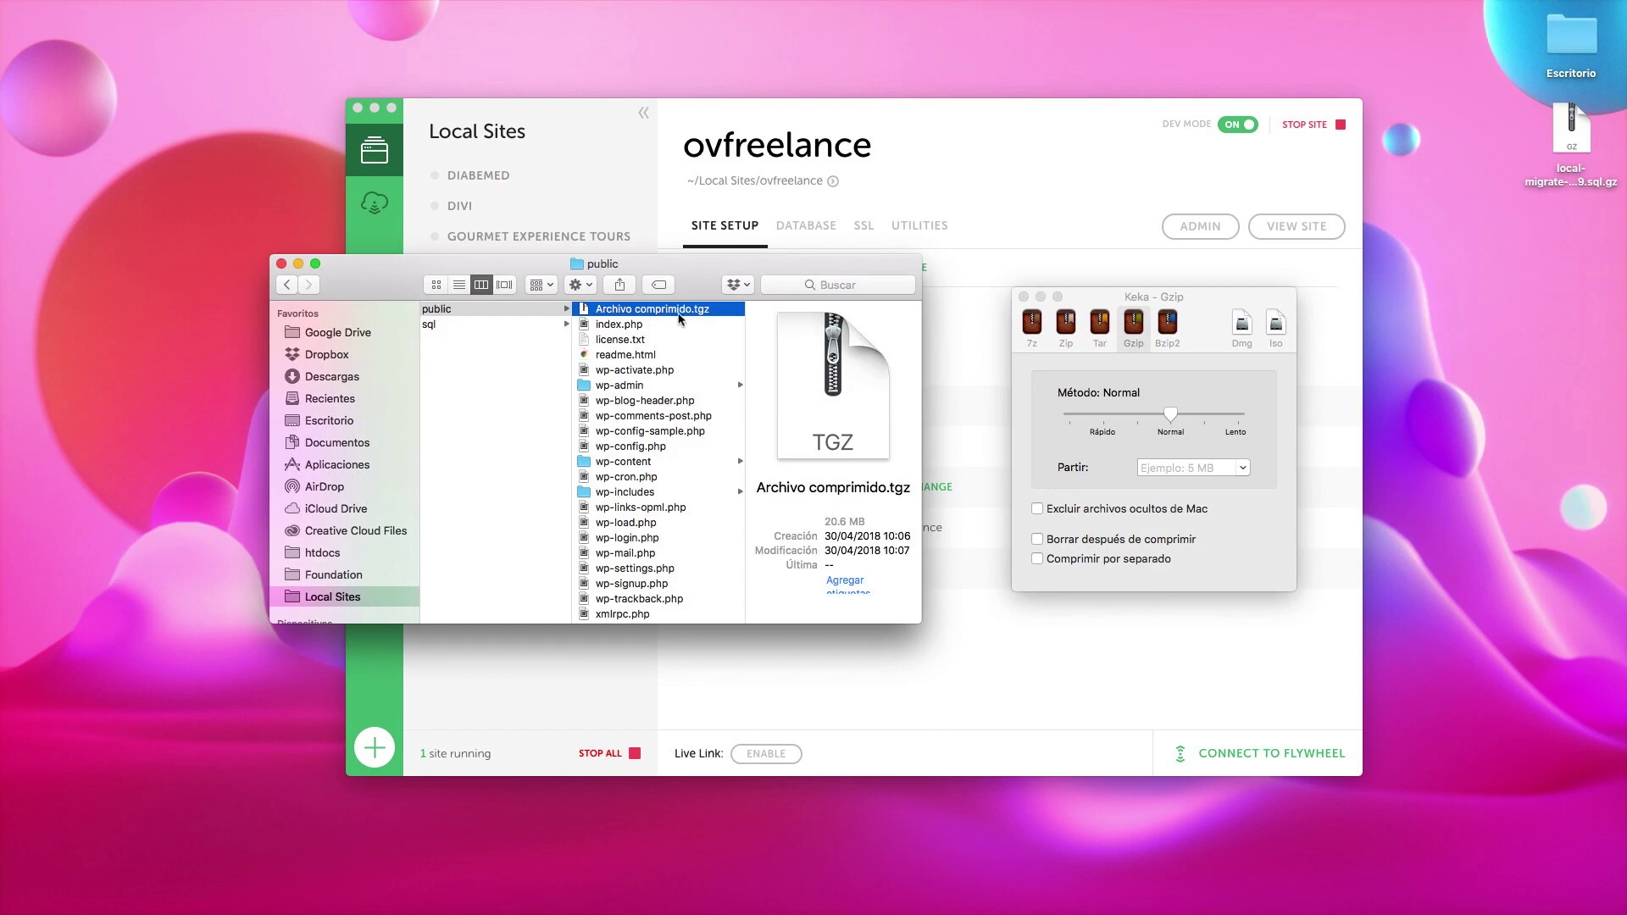
{"action": "left_click", "coordinate": [669, 313]}
{"action": "type", "text": "ovfree"}
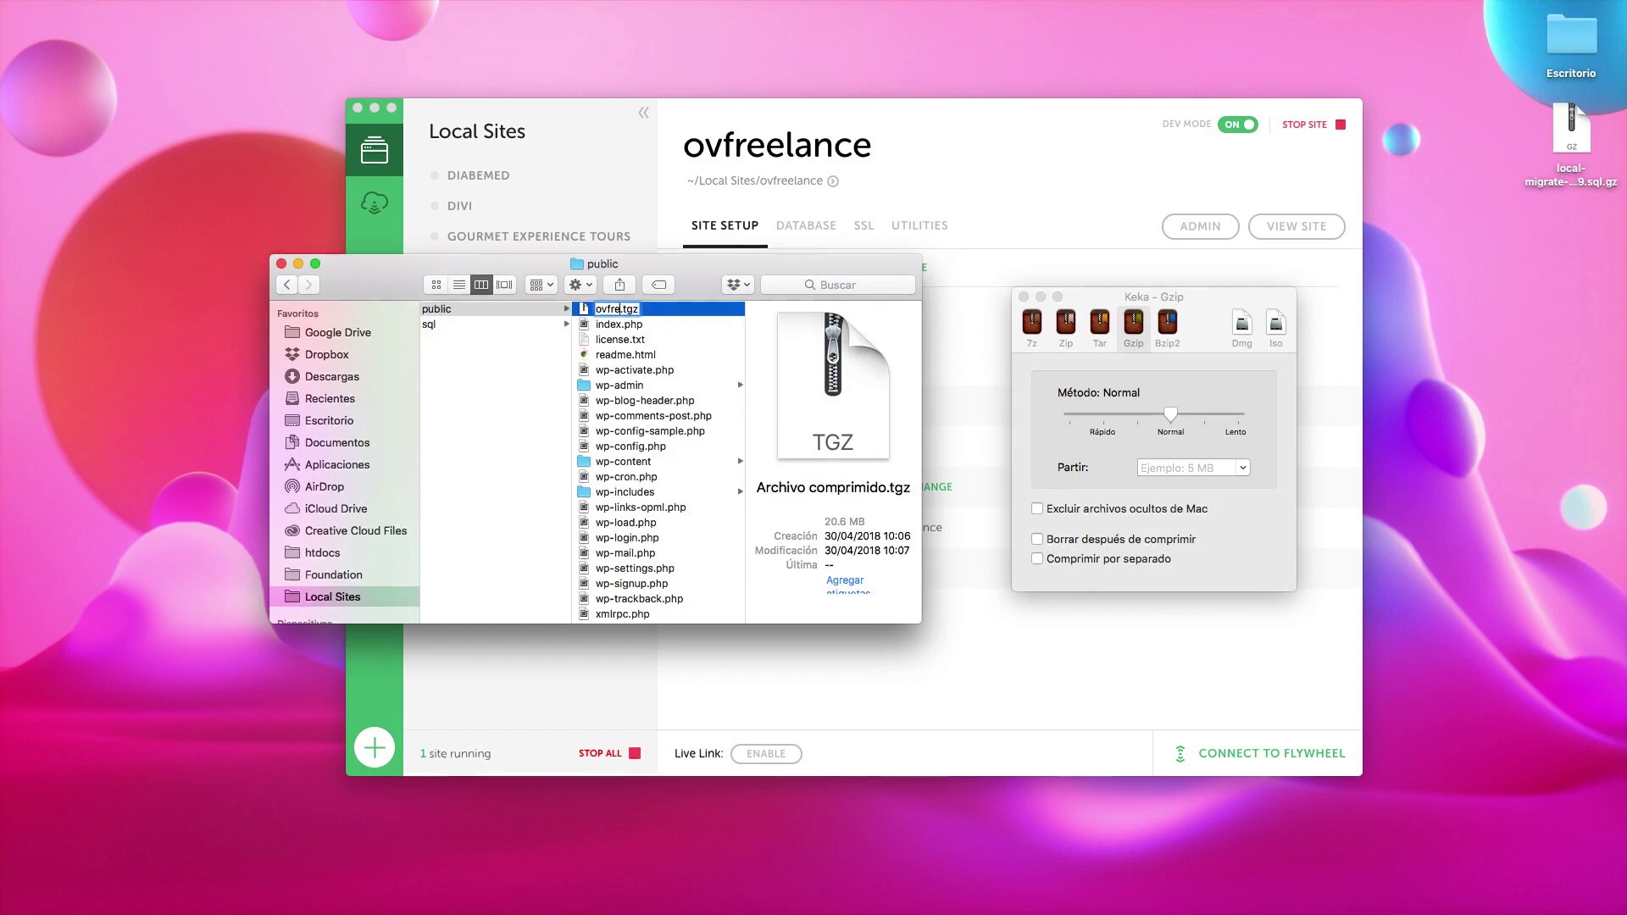
{"action": "type", "text": "lance"}
{"action": "key", "text": "Return"}
{"action": "left_click_drag", "start_coordinate": [627, 343], "coordinate": [1564, 257]}
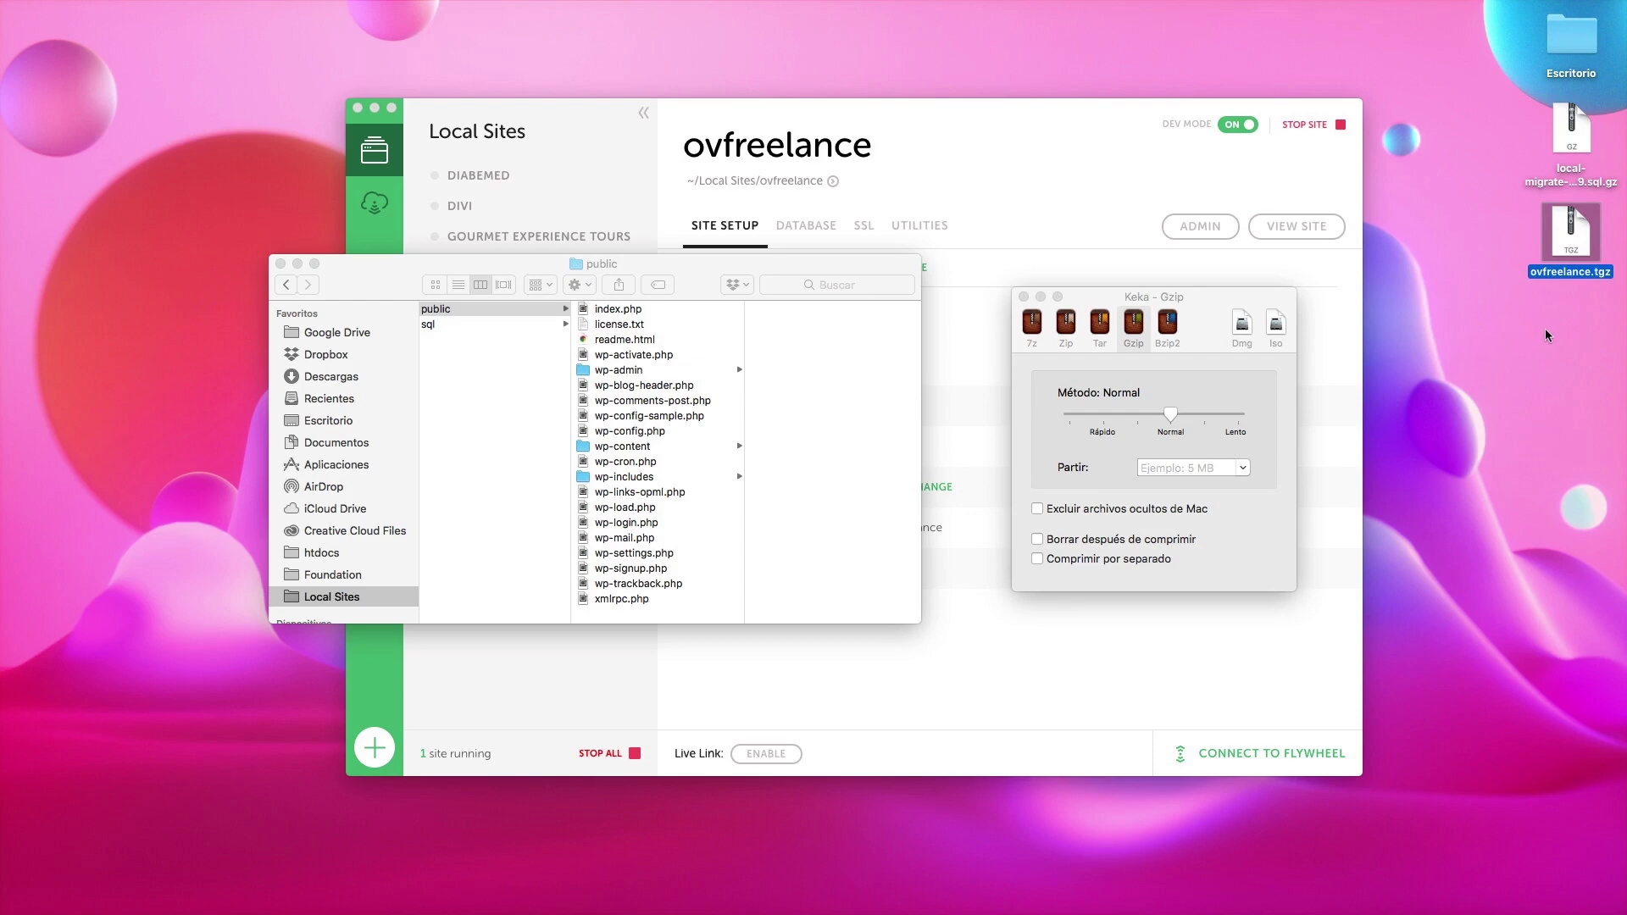
{"action": "key", "text": "ctrl+Left"}
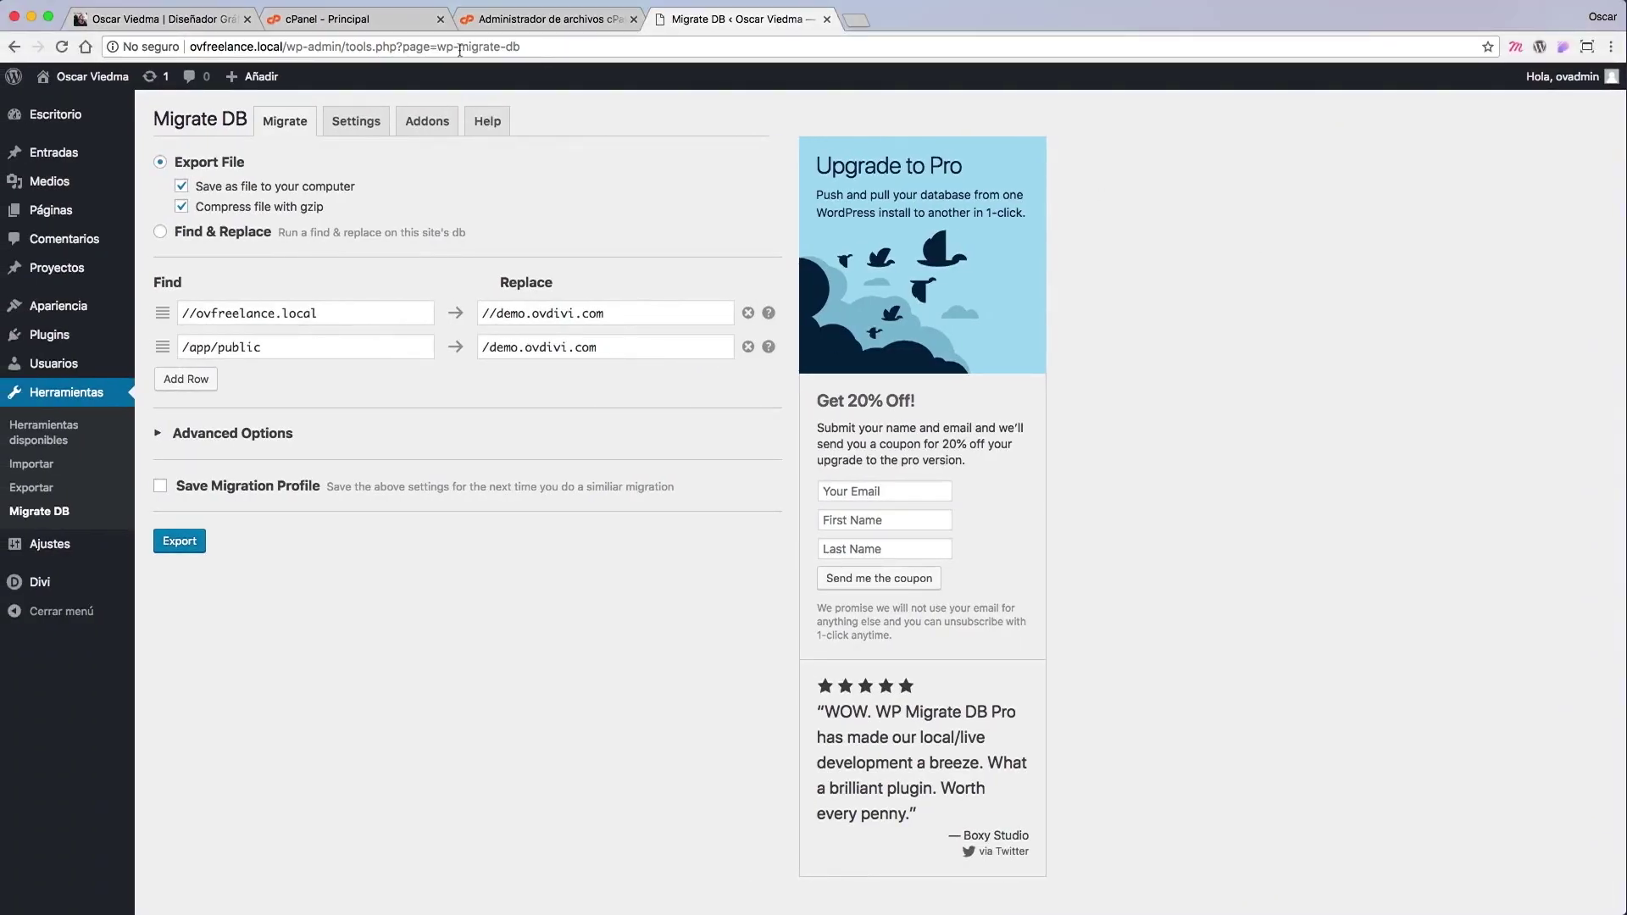
Step: Open Administrador de archivos from the cPanel home page to list the home directory
{"action": "left_click", "coordinate": [394, 24]}
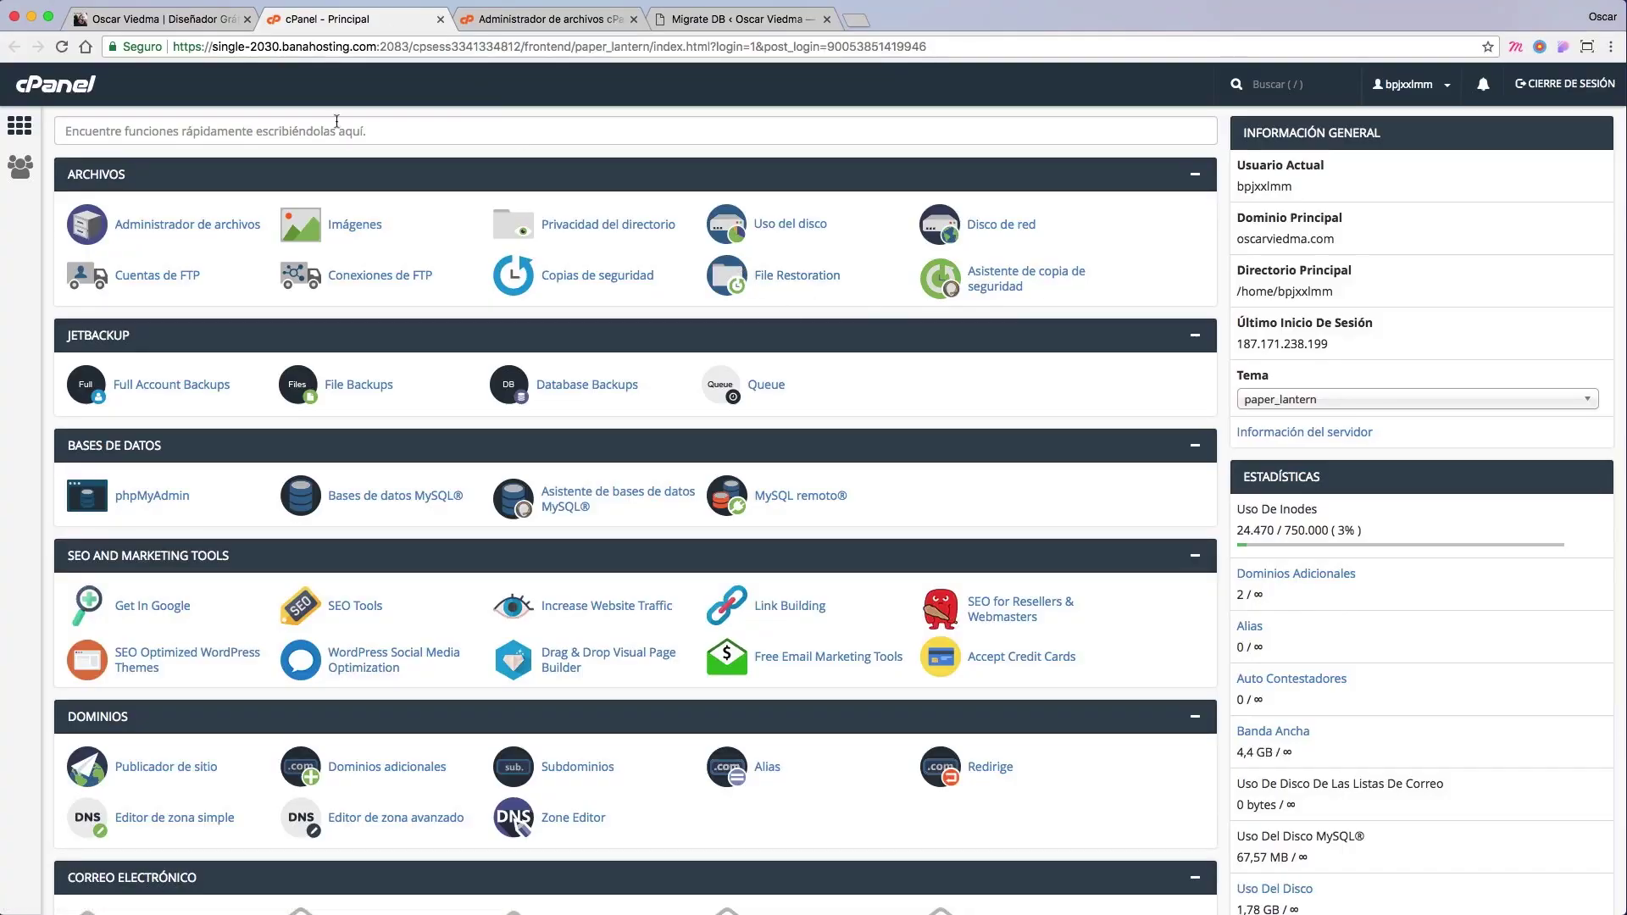
{"action": "scroll", "coordinate": [579, 313], "scroll_direction": "up", "scroll_amount": 1}
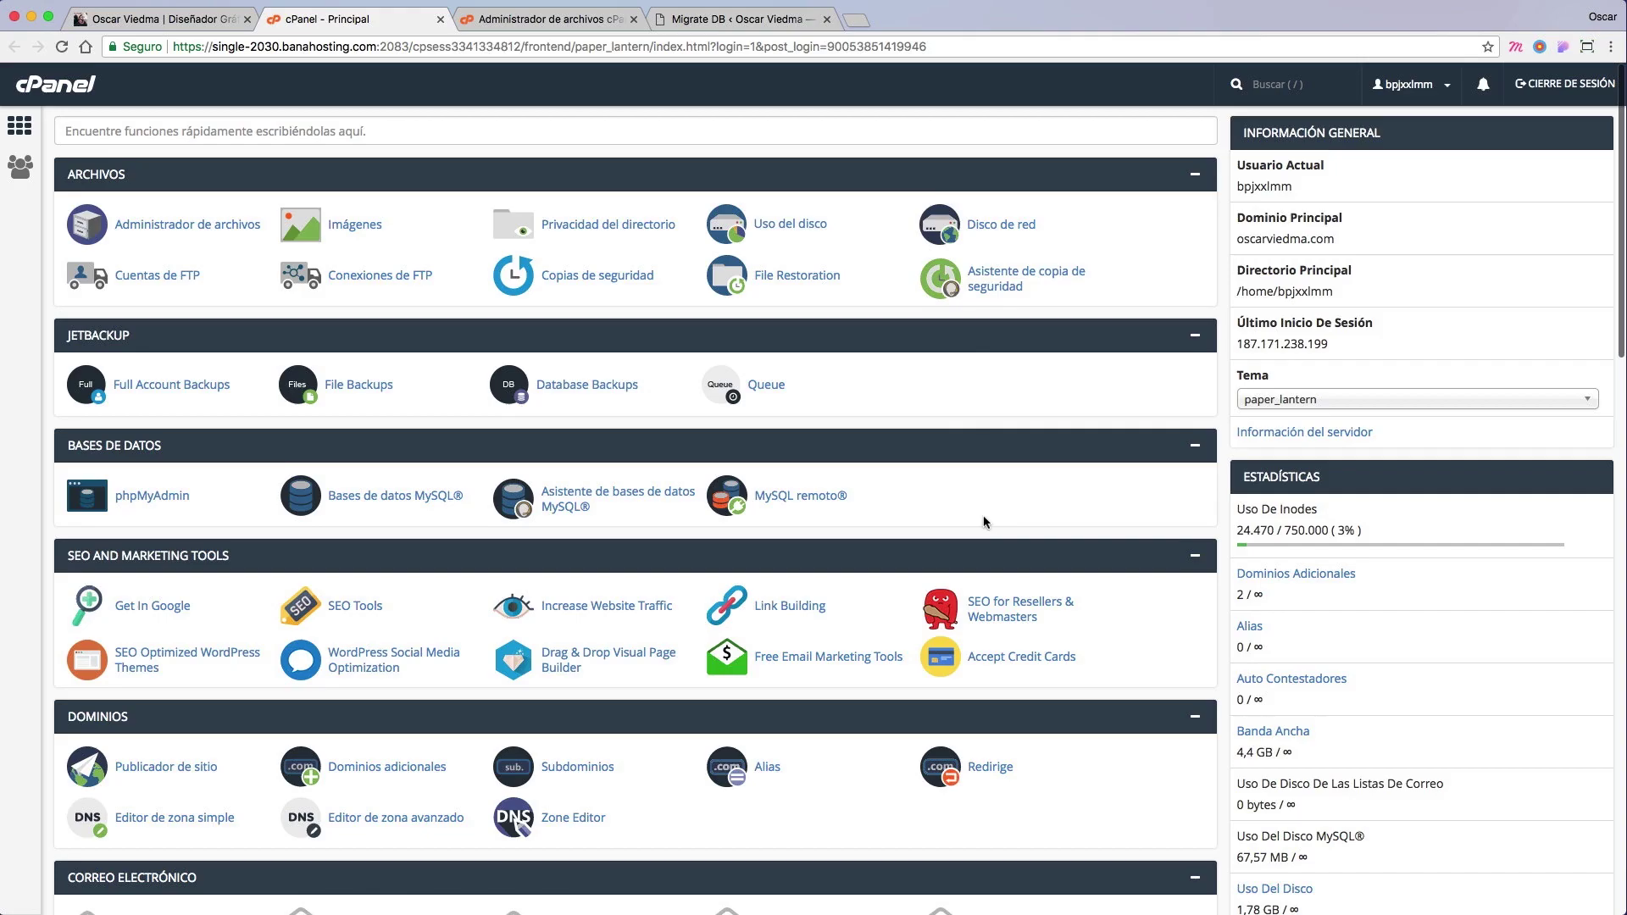
{"action": "scroll", "coordinate": [984, 510], "scroll_direction": "down", "scroll_amount": 3}
{"action": "scroll", "coordinate": [983, 516], "scroll_direction": "down", "scroll_amount": 10}
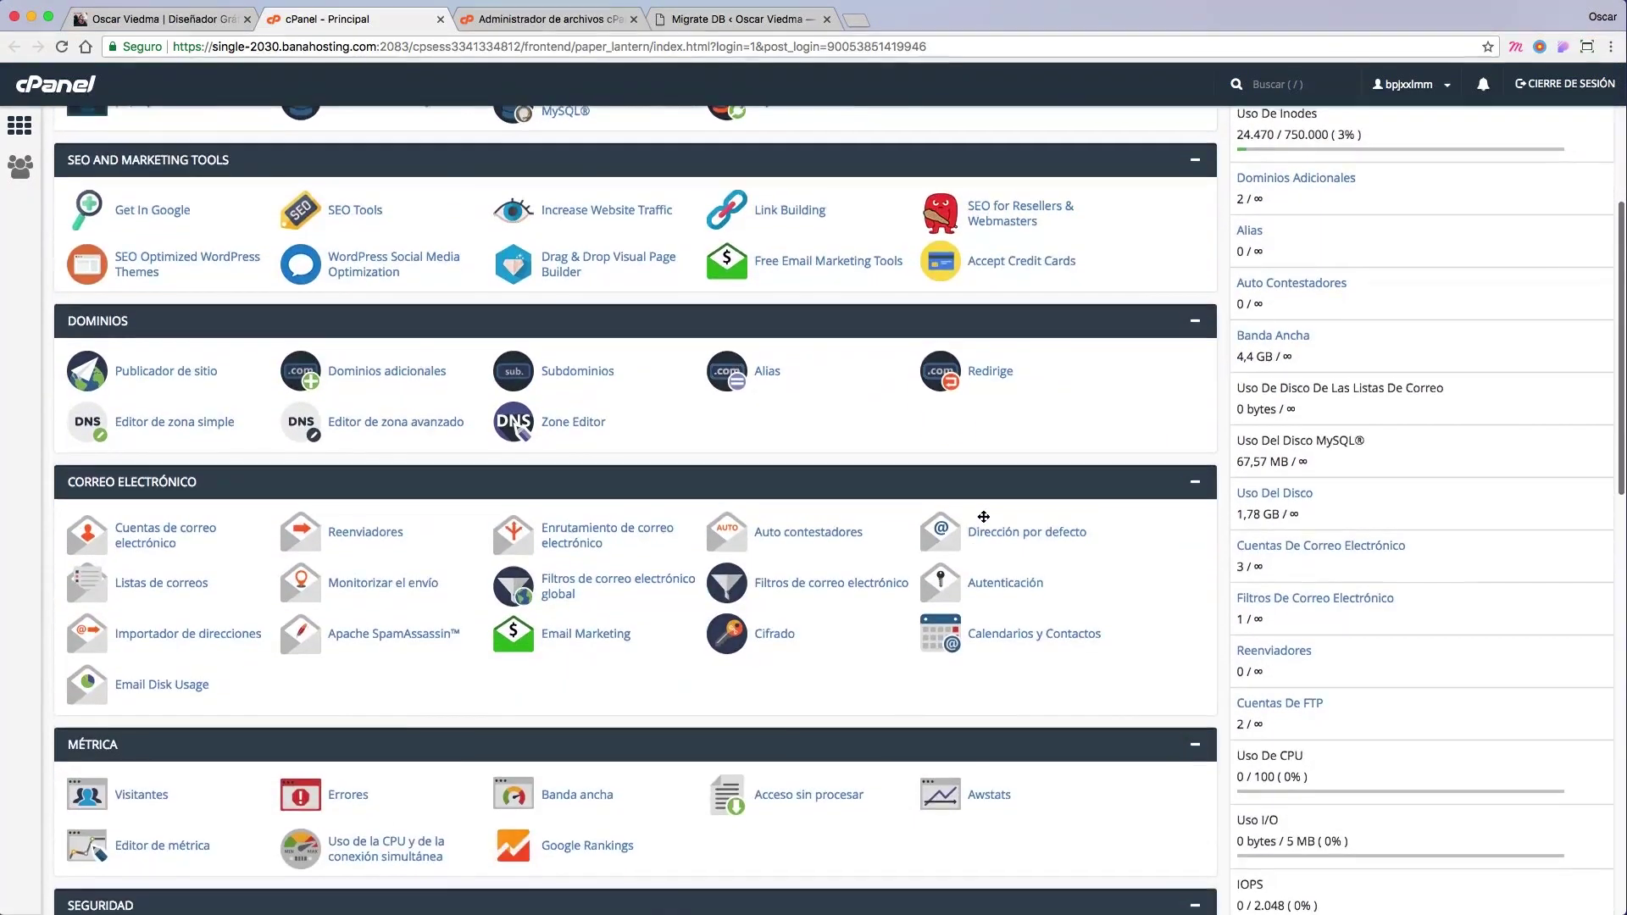
{"action": "scroll", "coordinate": [983, 516], "scroll_direction": "down", "scroll_amount": 6}
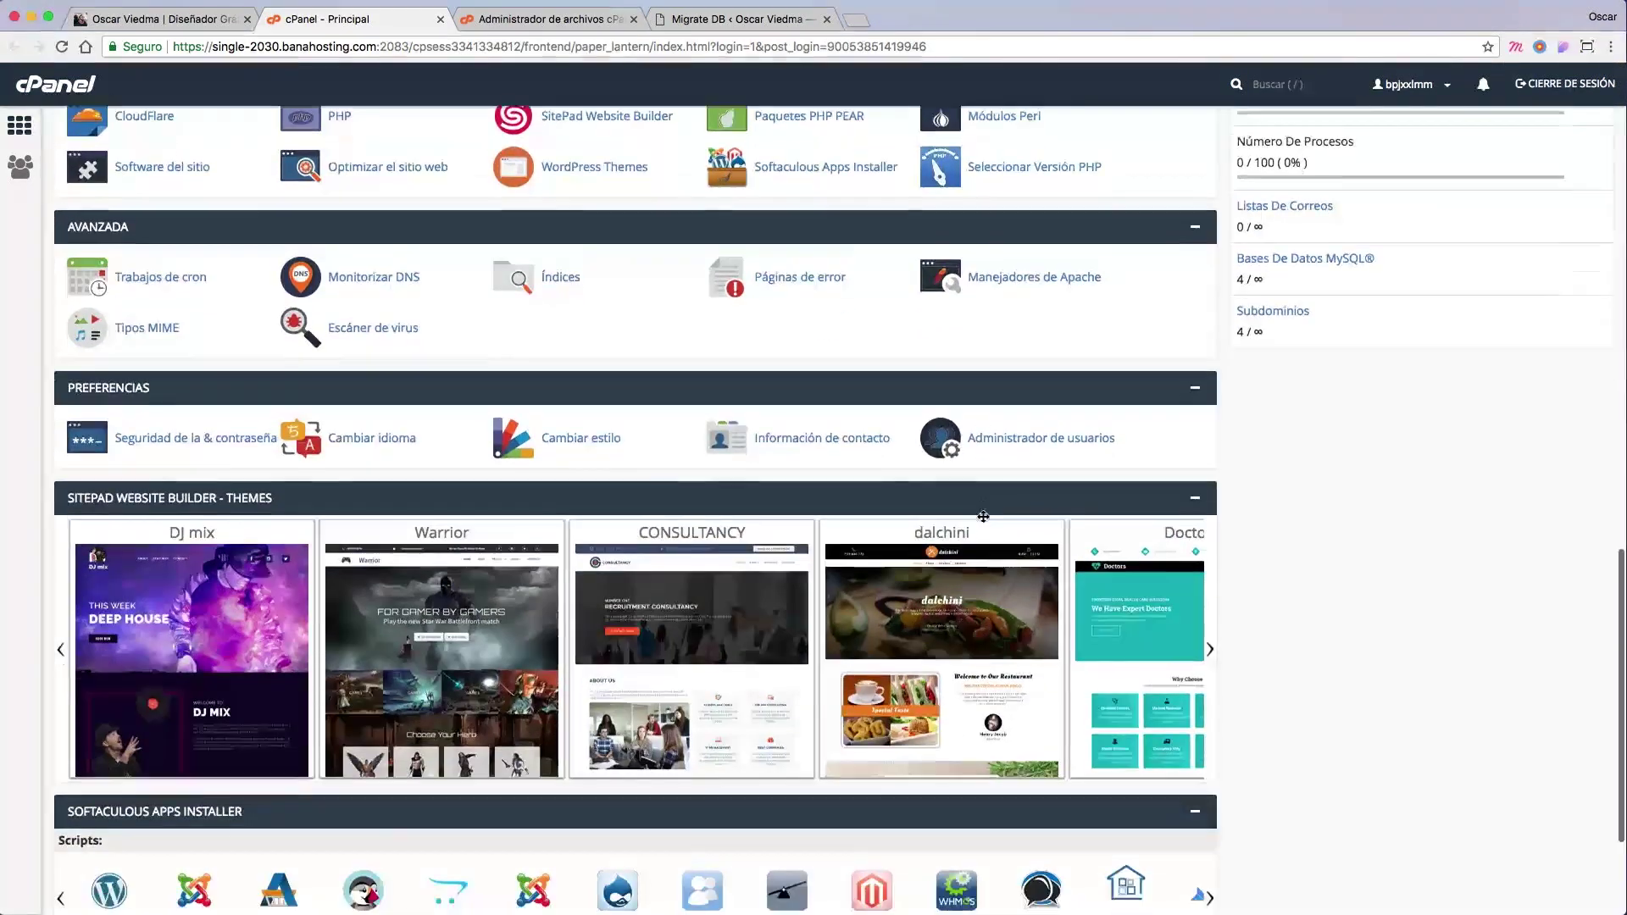
{"action": "scroll", "coordinate": [984, 521], "scroll_direction": "up", "scroll_amount": 10}
{"action": "scroll", "coordinate": [985, 522], "scroll_direction": "up", "scroll_amount": 9}
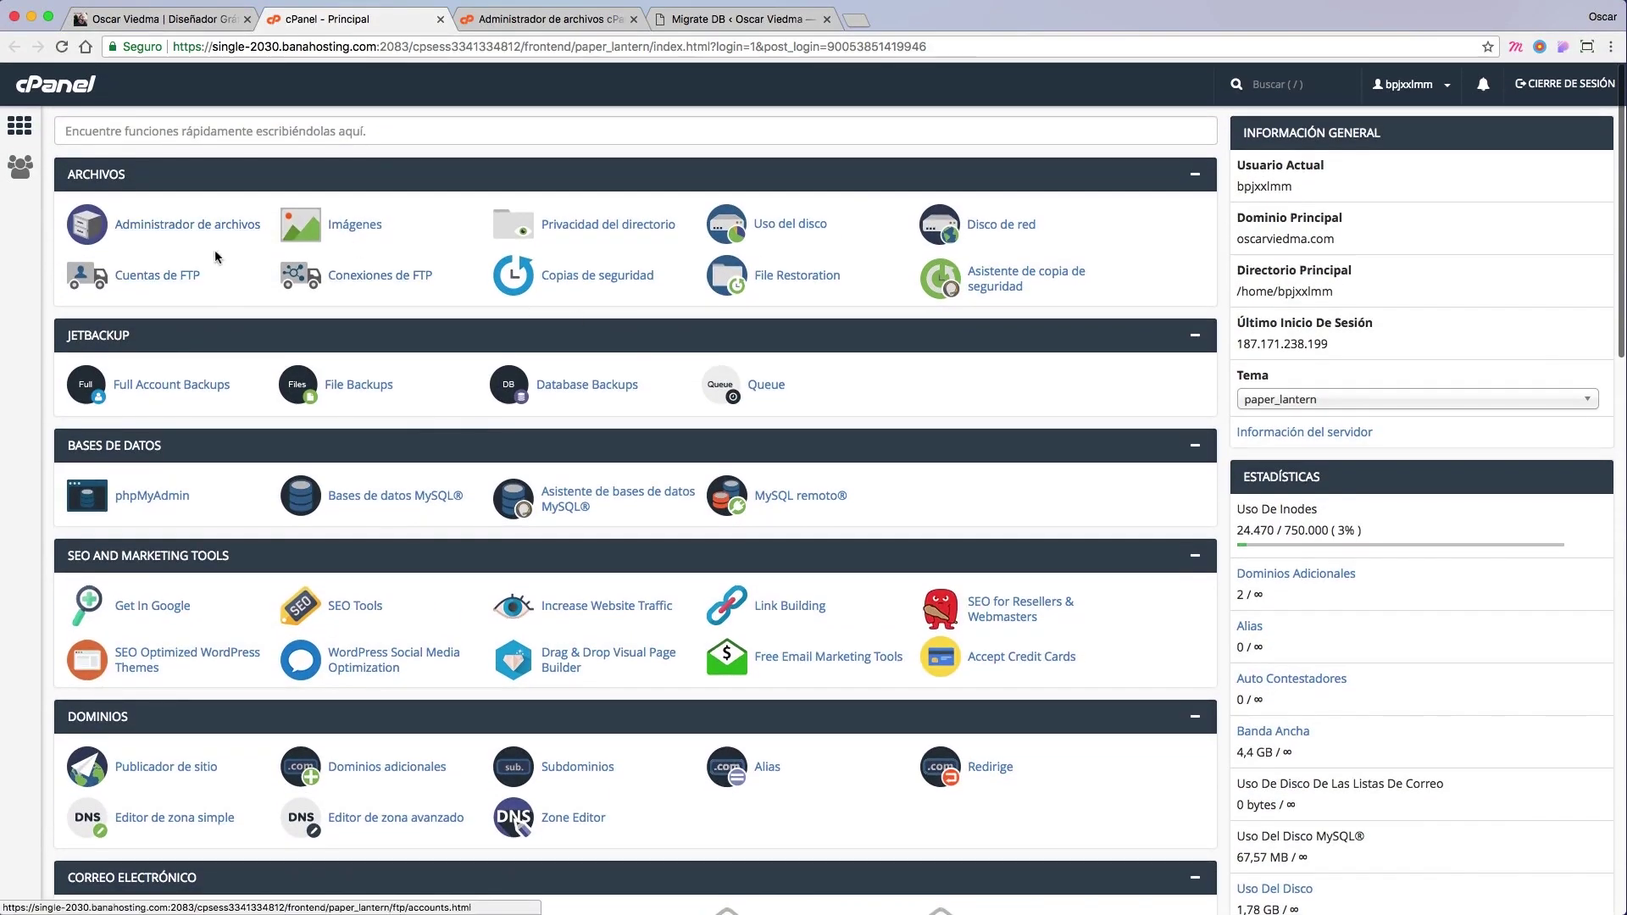
{"action": "left_click", "coordinate": [166, 229]}
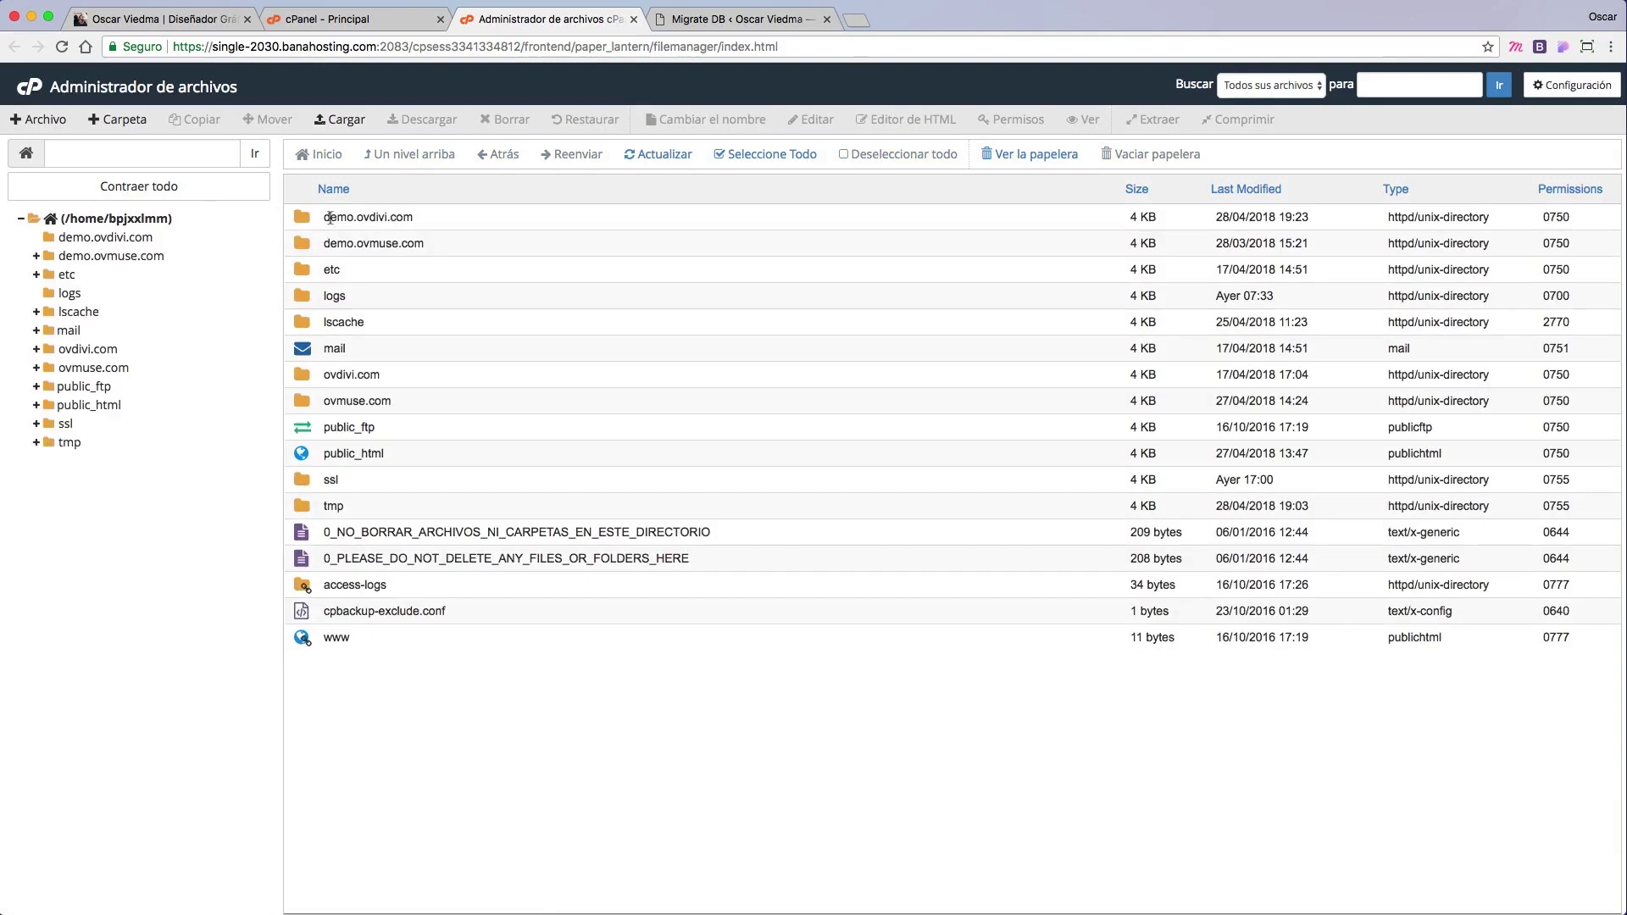
Step: Open the demo.ovdivi.com folder in File Manager, confirming it is empty
{"action": "left_click", "coordinate": [394, 218]}
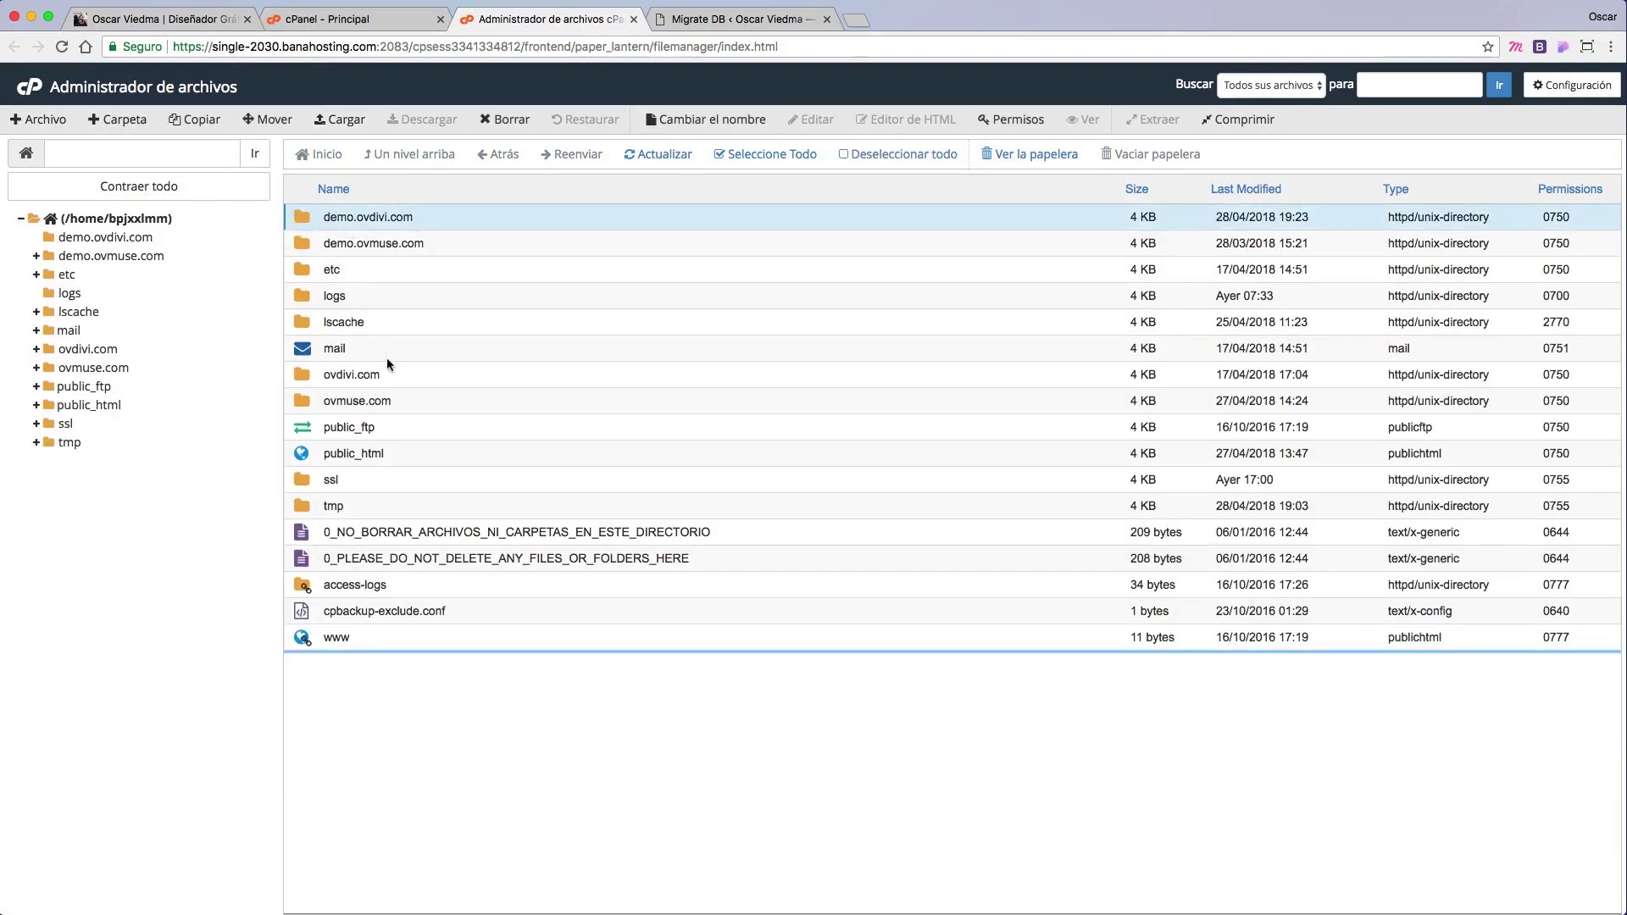
{"action": "left_click", "coordinate": [308, 453]}
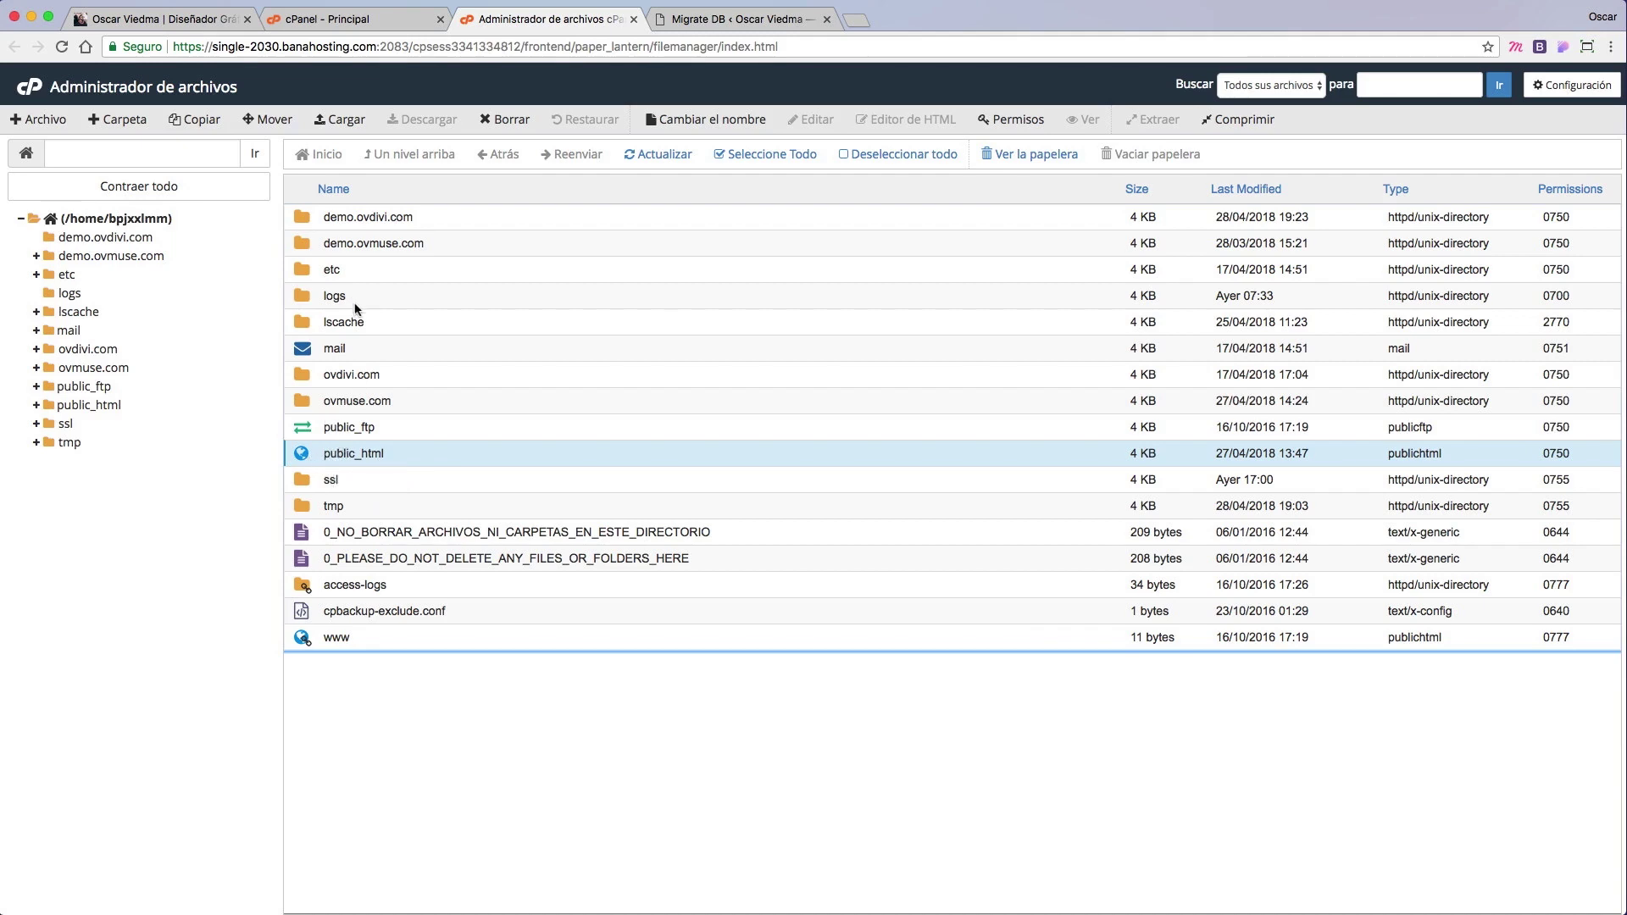
{"action": "left_click", "coordinate": [327, 222]}
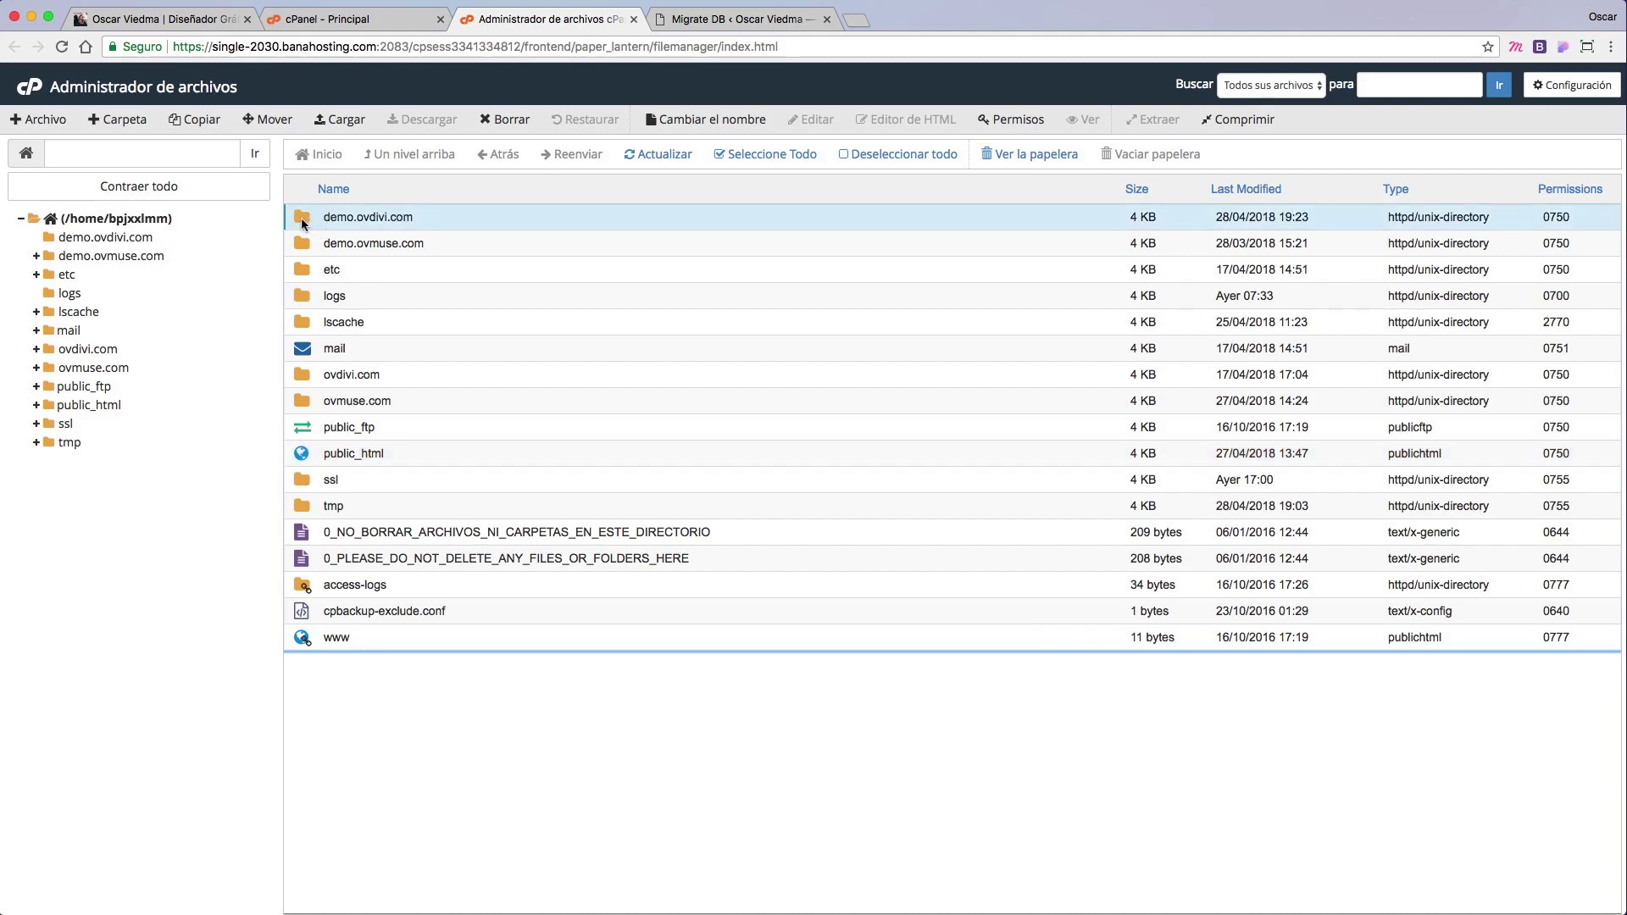
{"action": "double_click", "coordinate": [304, 222]}
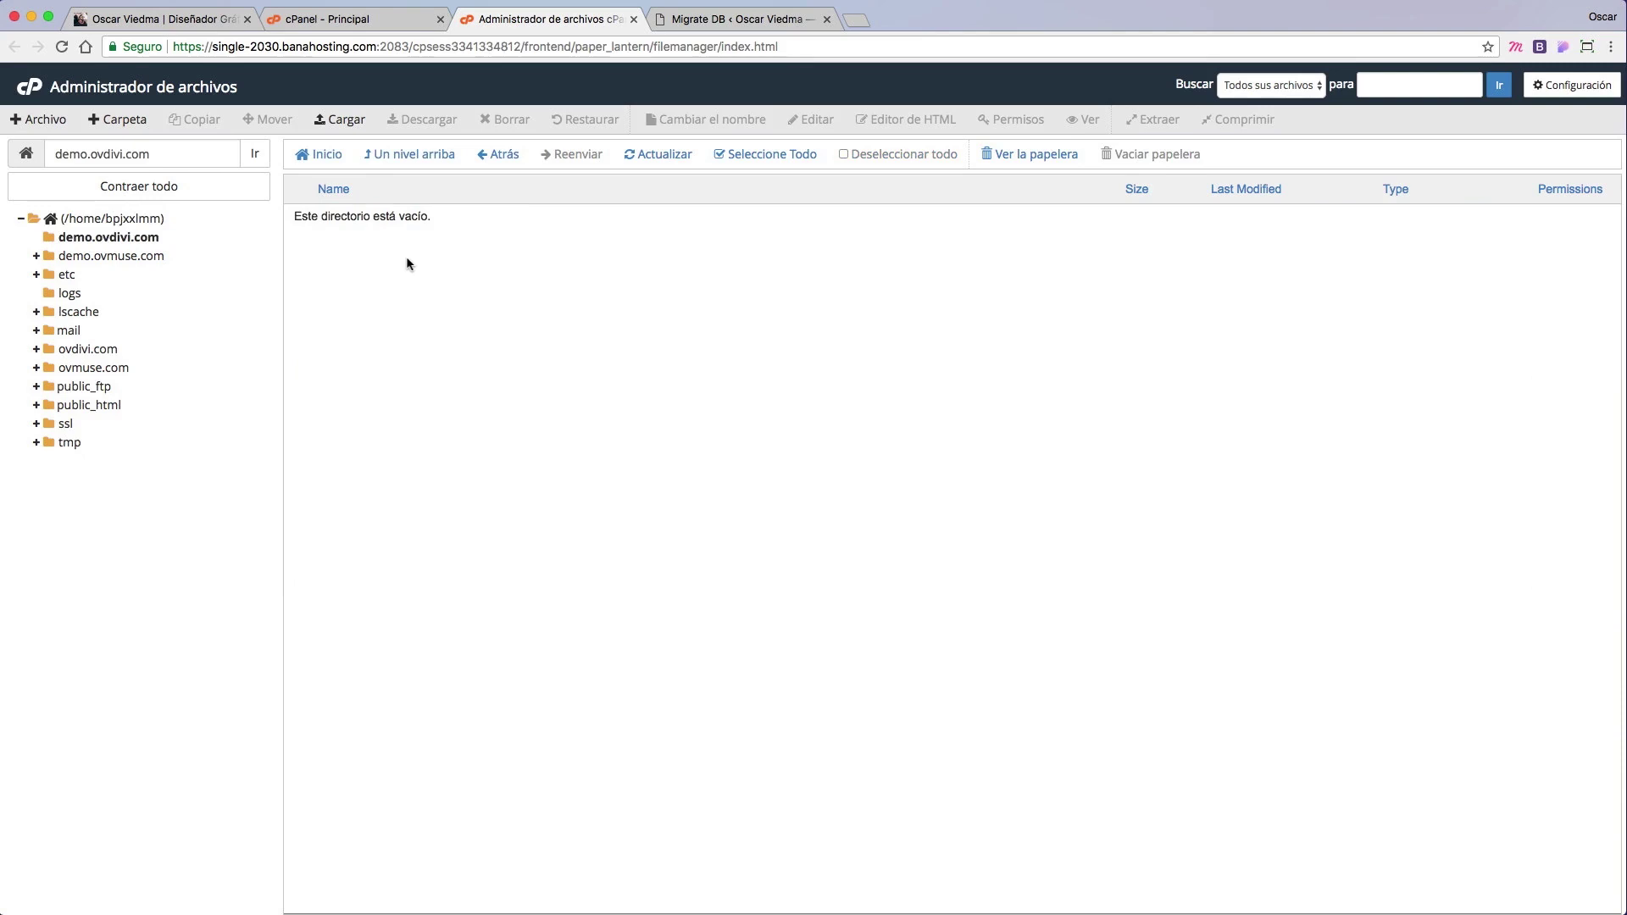
Step: Upload ovfreelance.tgz from the computer into the demo.ovdivi.com folder
{"action": "left_click", "coordinate": [343, 122]}
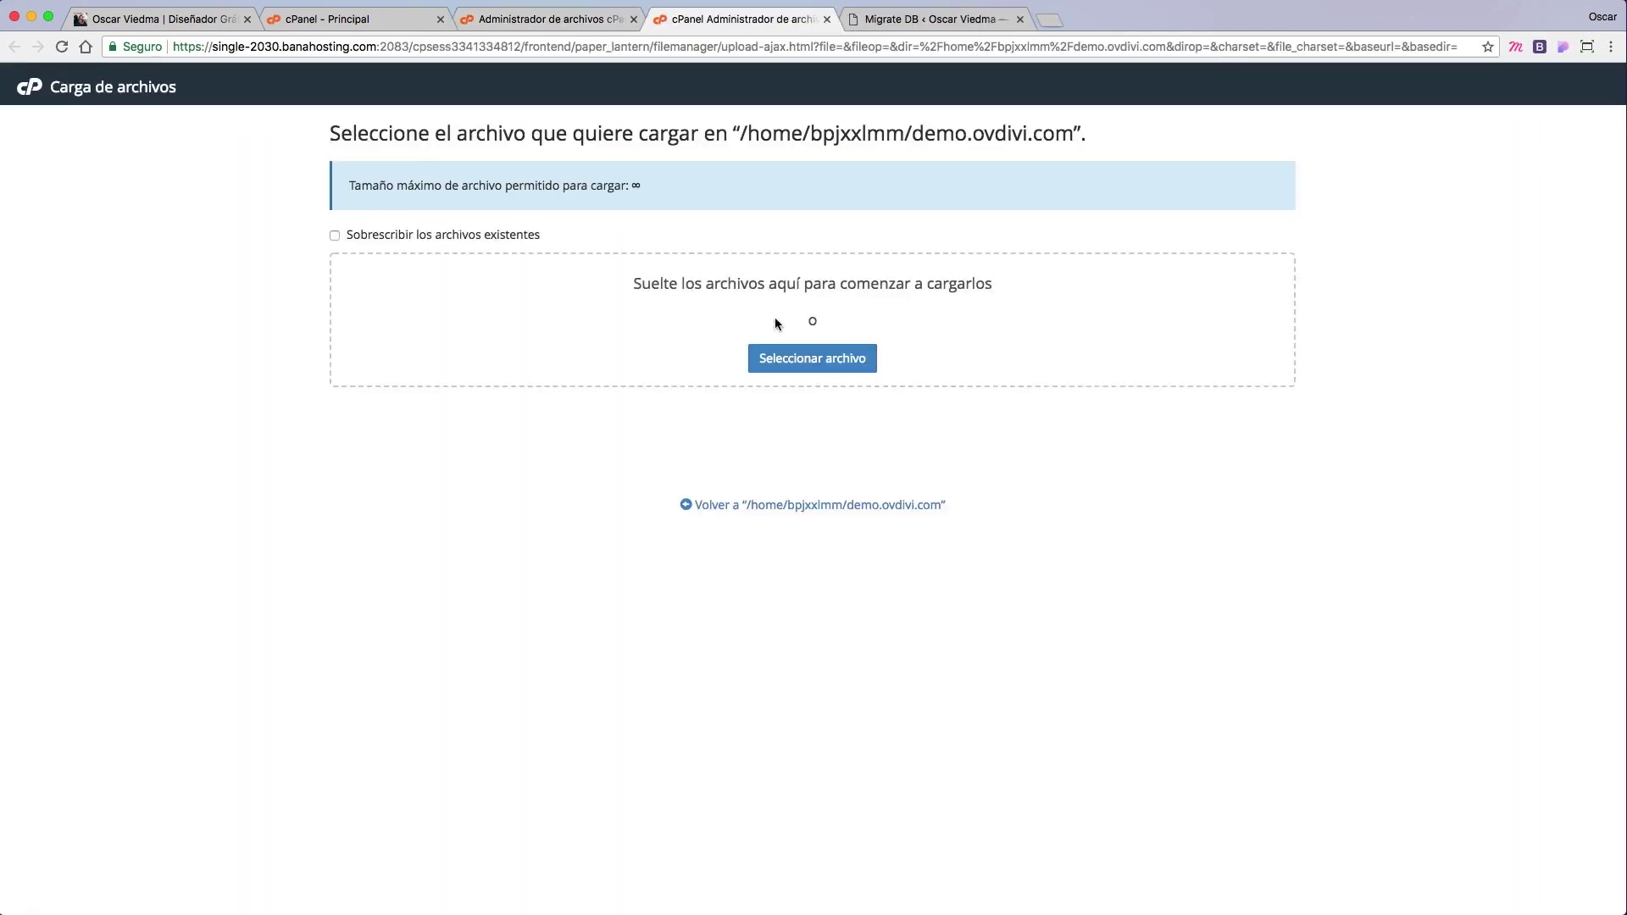
{"action": "left_click", "coordinate": [829, 363]}
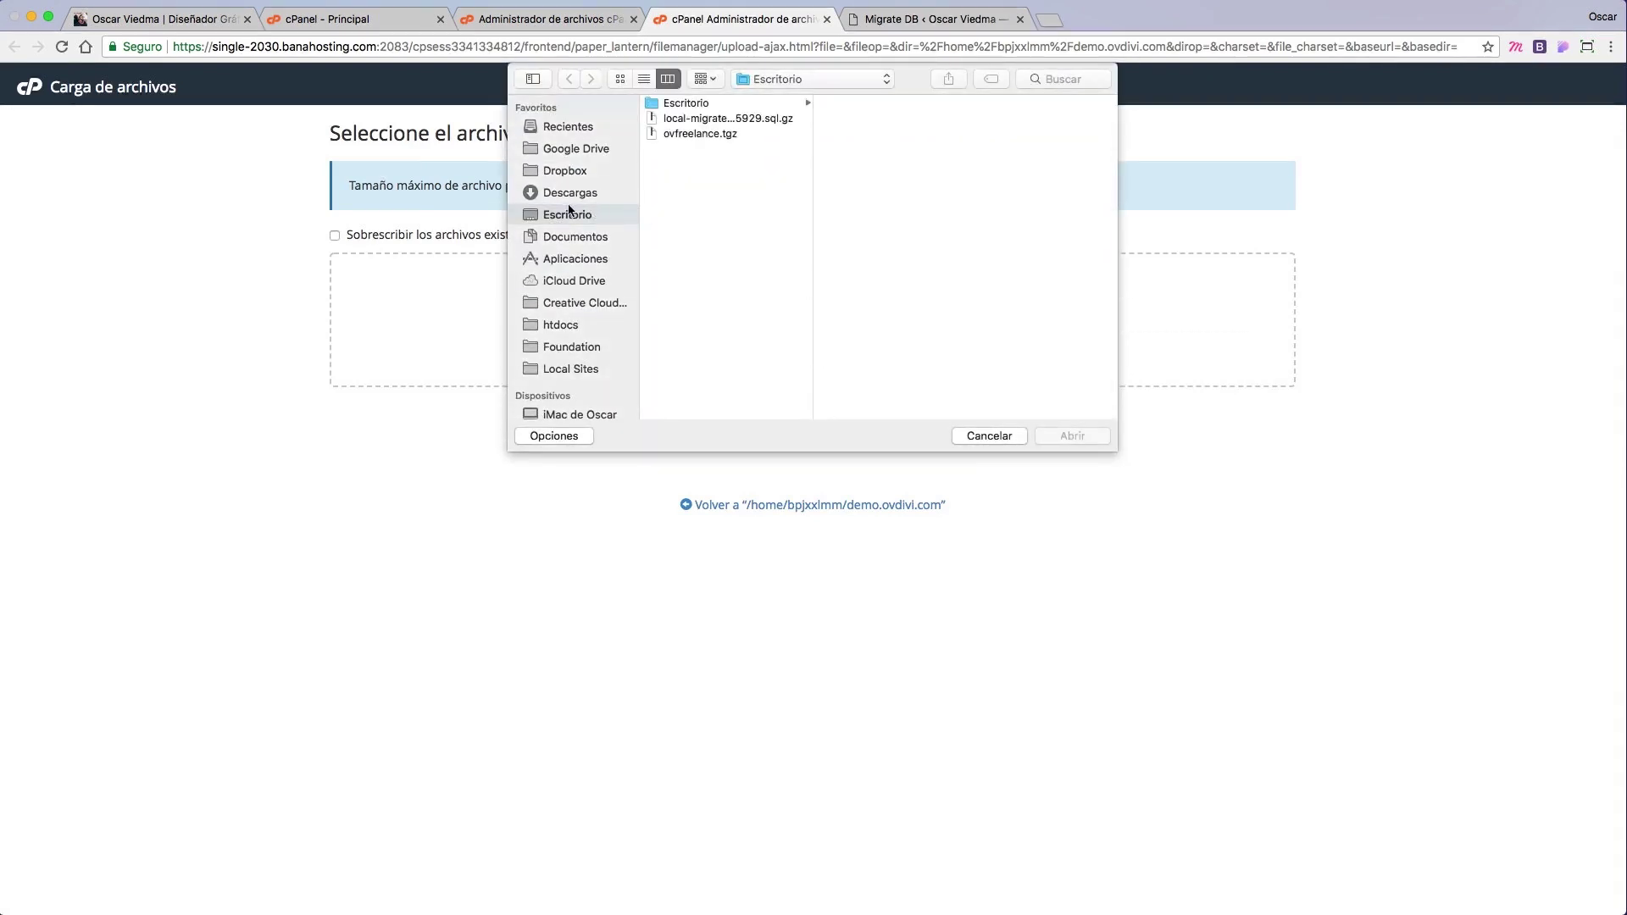
{"action": "left_click", "coordinate": [700, 133]}
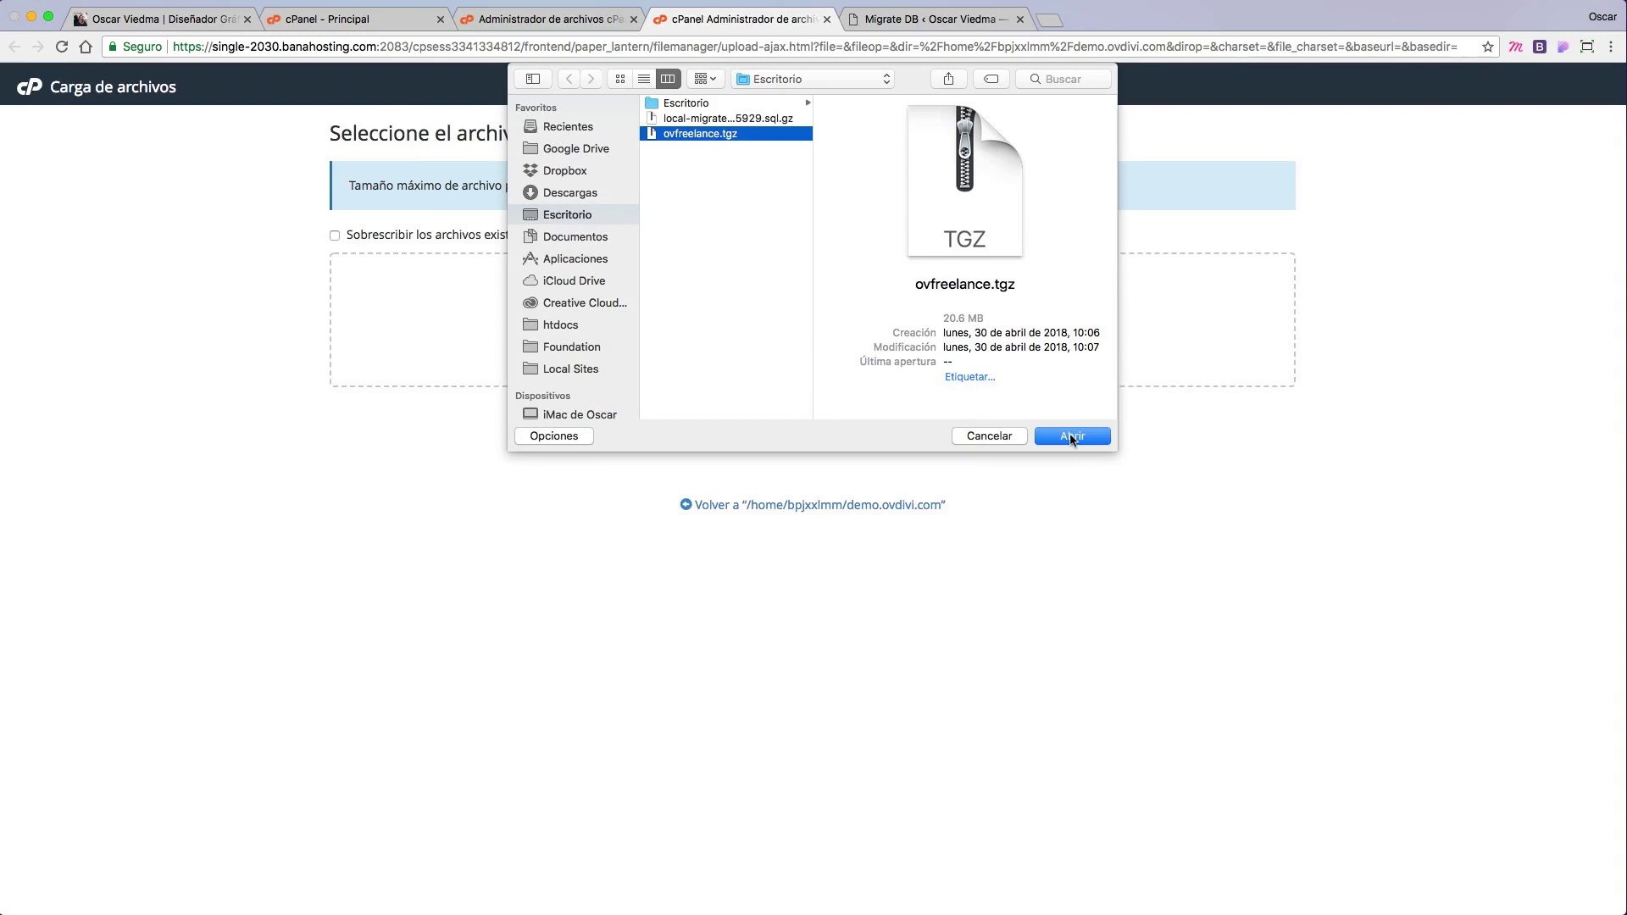
{"action": "left_click", "coordinate": [1072, 437]}
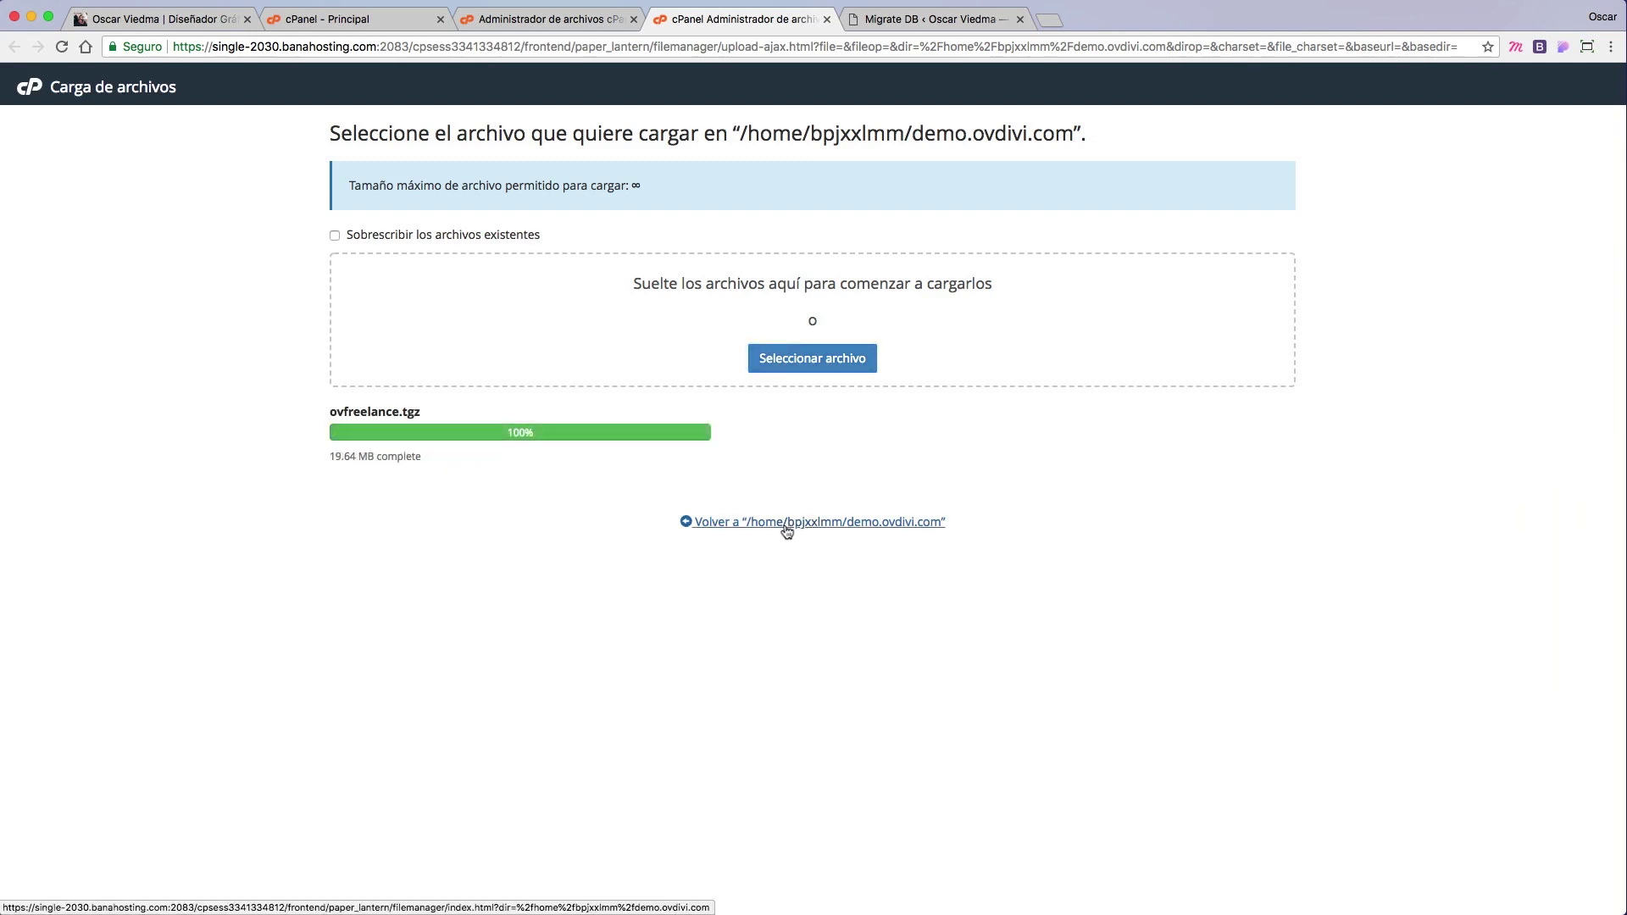
Step: Close the finished upload tab and select ovfreelance.tgz in File Manager
{"action": "key", "text": "super+w"}
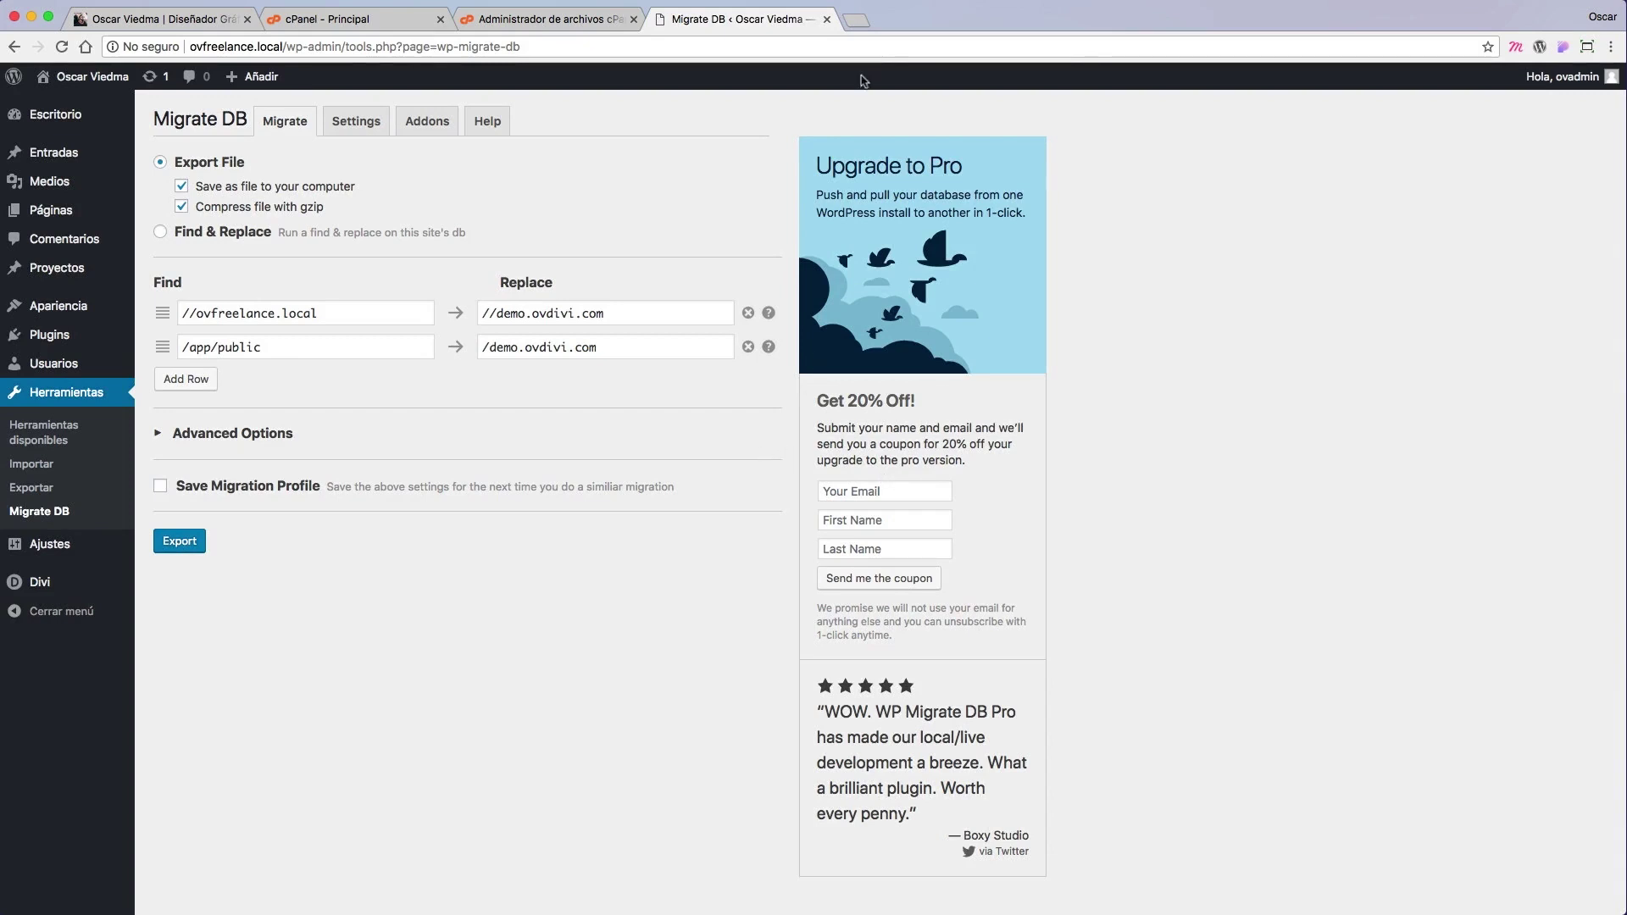
{"action": "left_click", "coordinate": [553, 17]}
{"action": "left_click", "coordinate": [375, 219]}
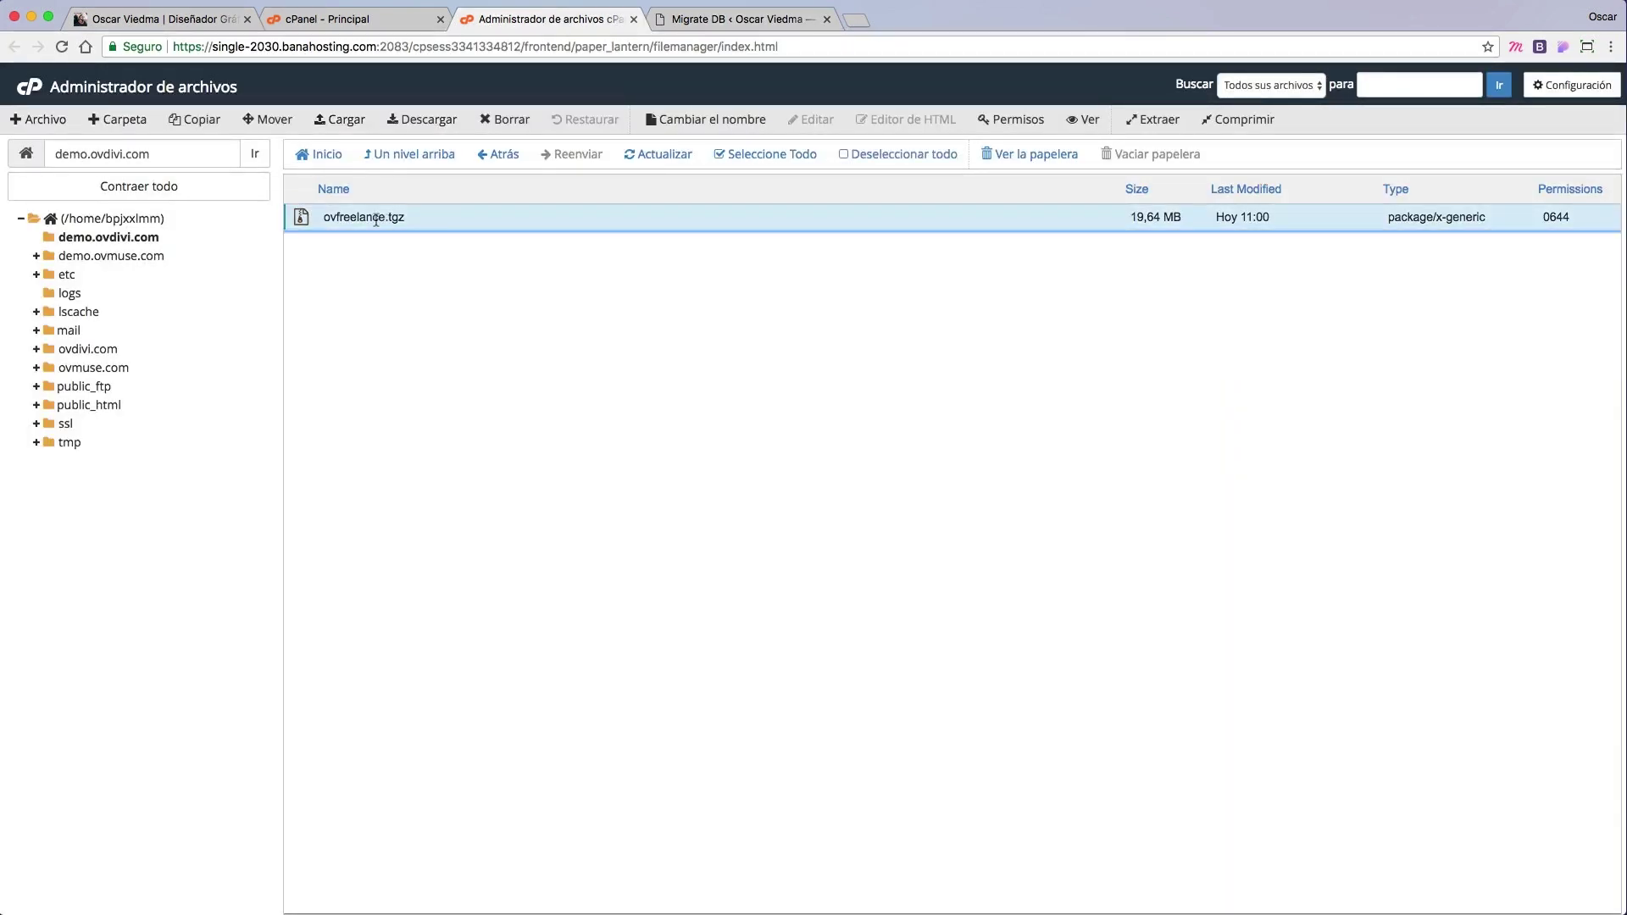
{"action": "right_click", "coordinate": [374, 218]}
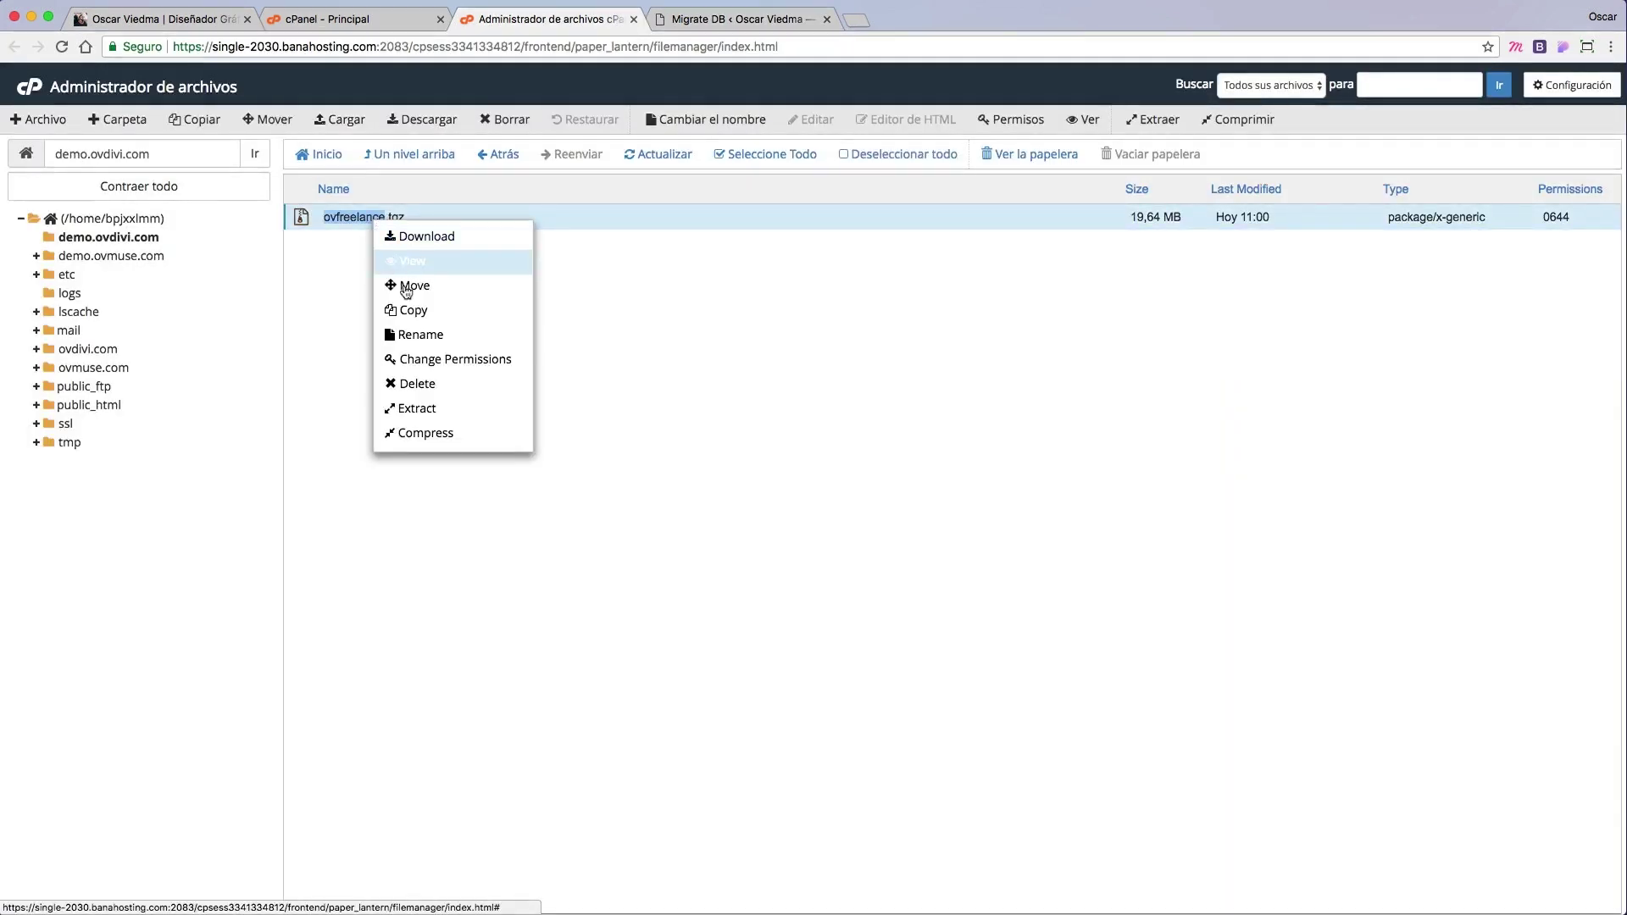
Step: Extract ovfreelance.tgz into /demo.ovdivi.com
{"action": "left_click", "coordinate": [451, 411]}
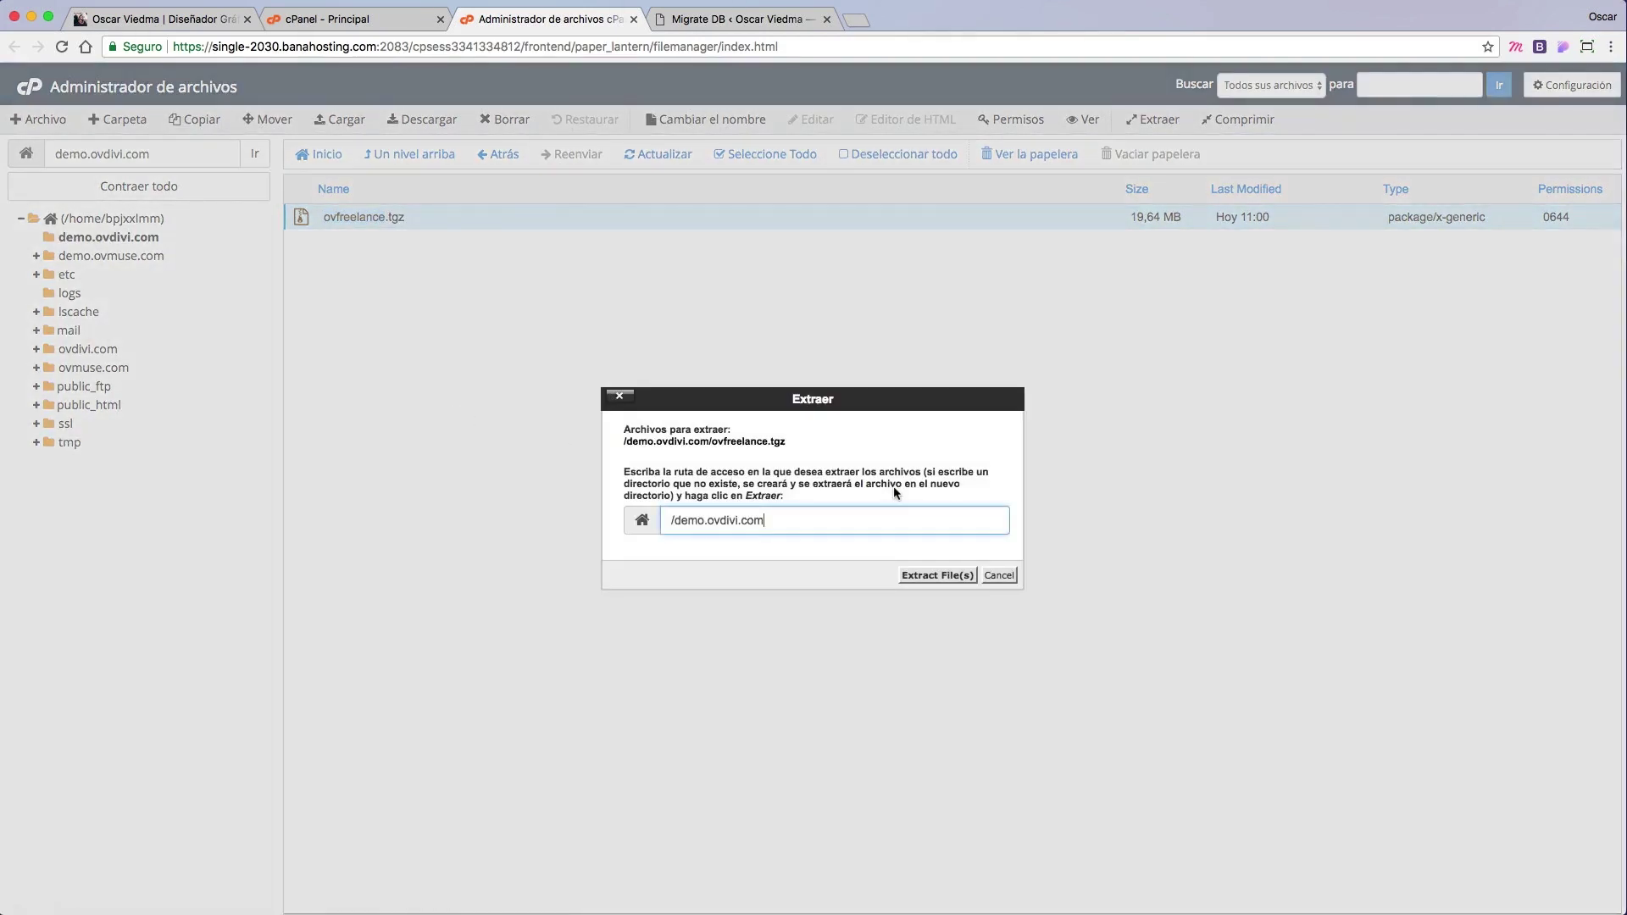
{"action": "left_click", "coordinate": [954, 583]}
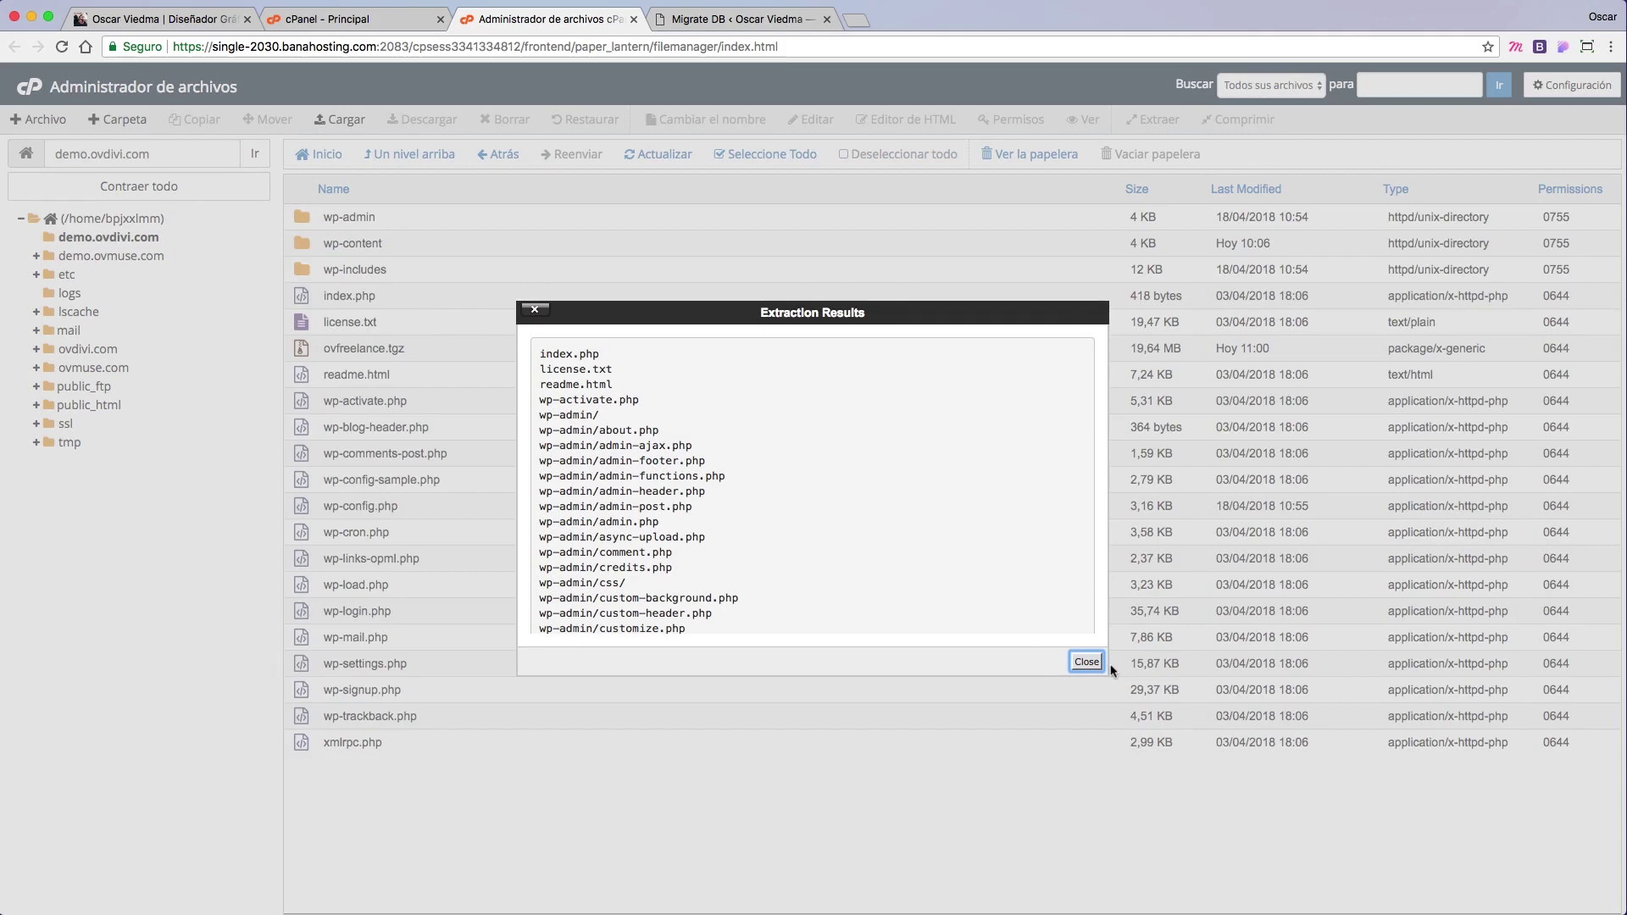
{"action": "left_click", "coordinate": [1086, 661]}
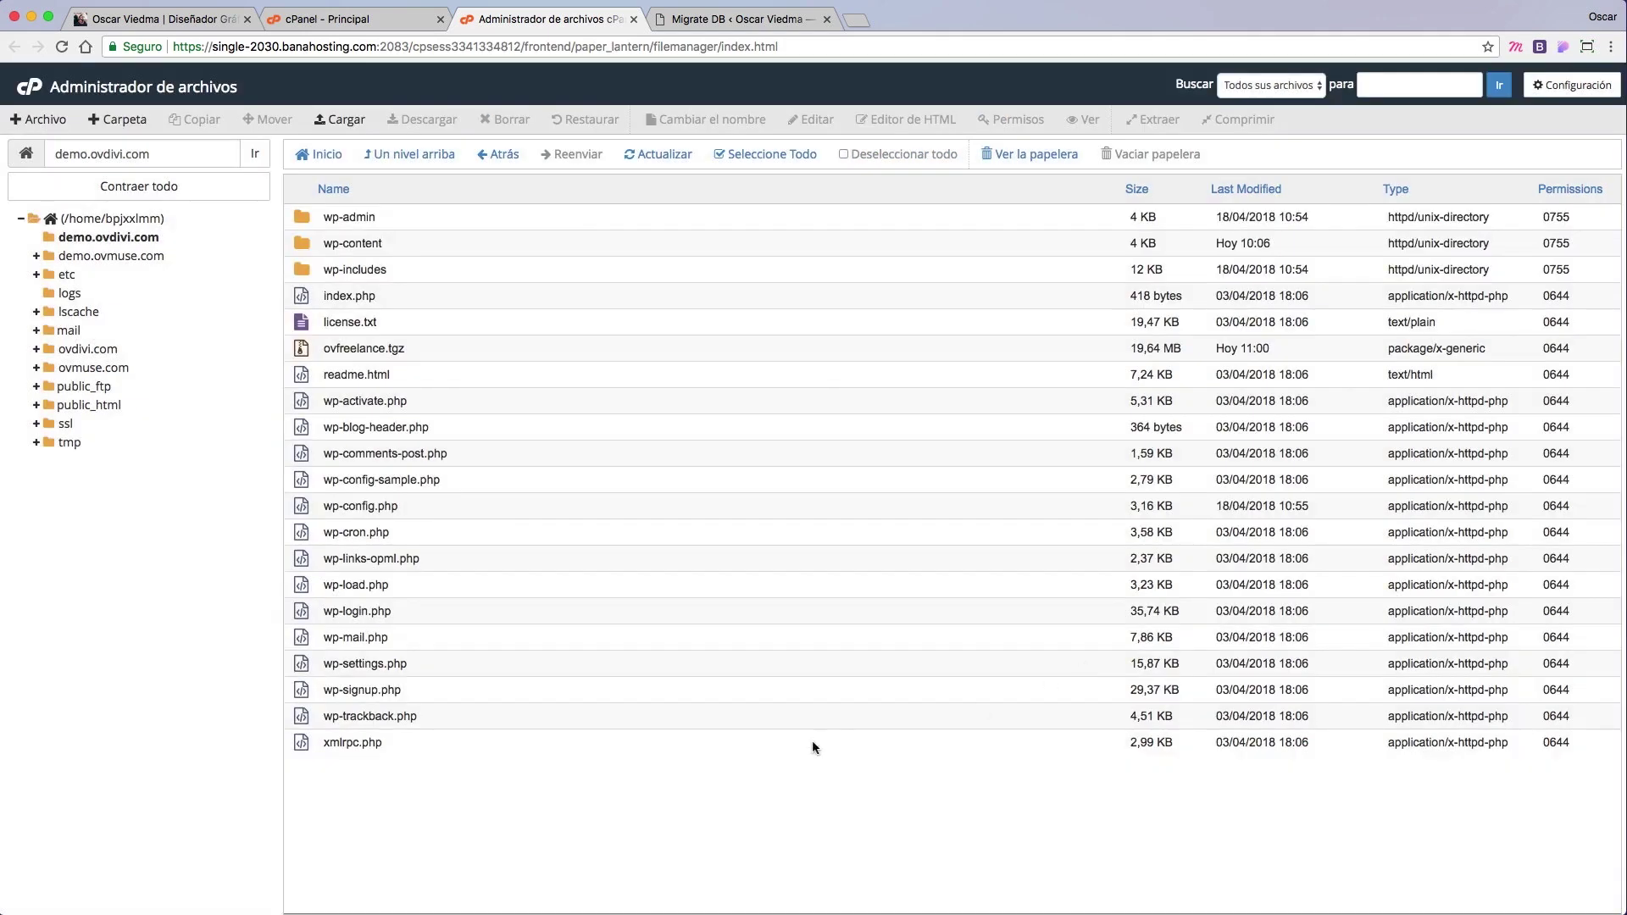
Step: Permanently delete ovfreelance.tgz, skipping the trash
{"action": "left_click", "coordinate": [364, 346]}
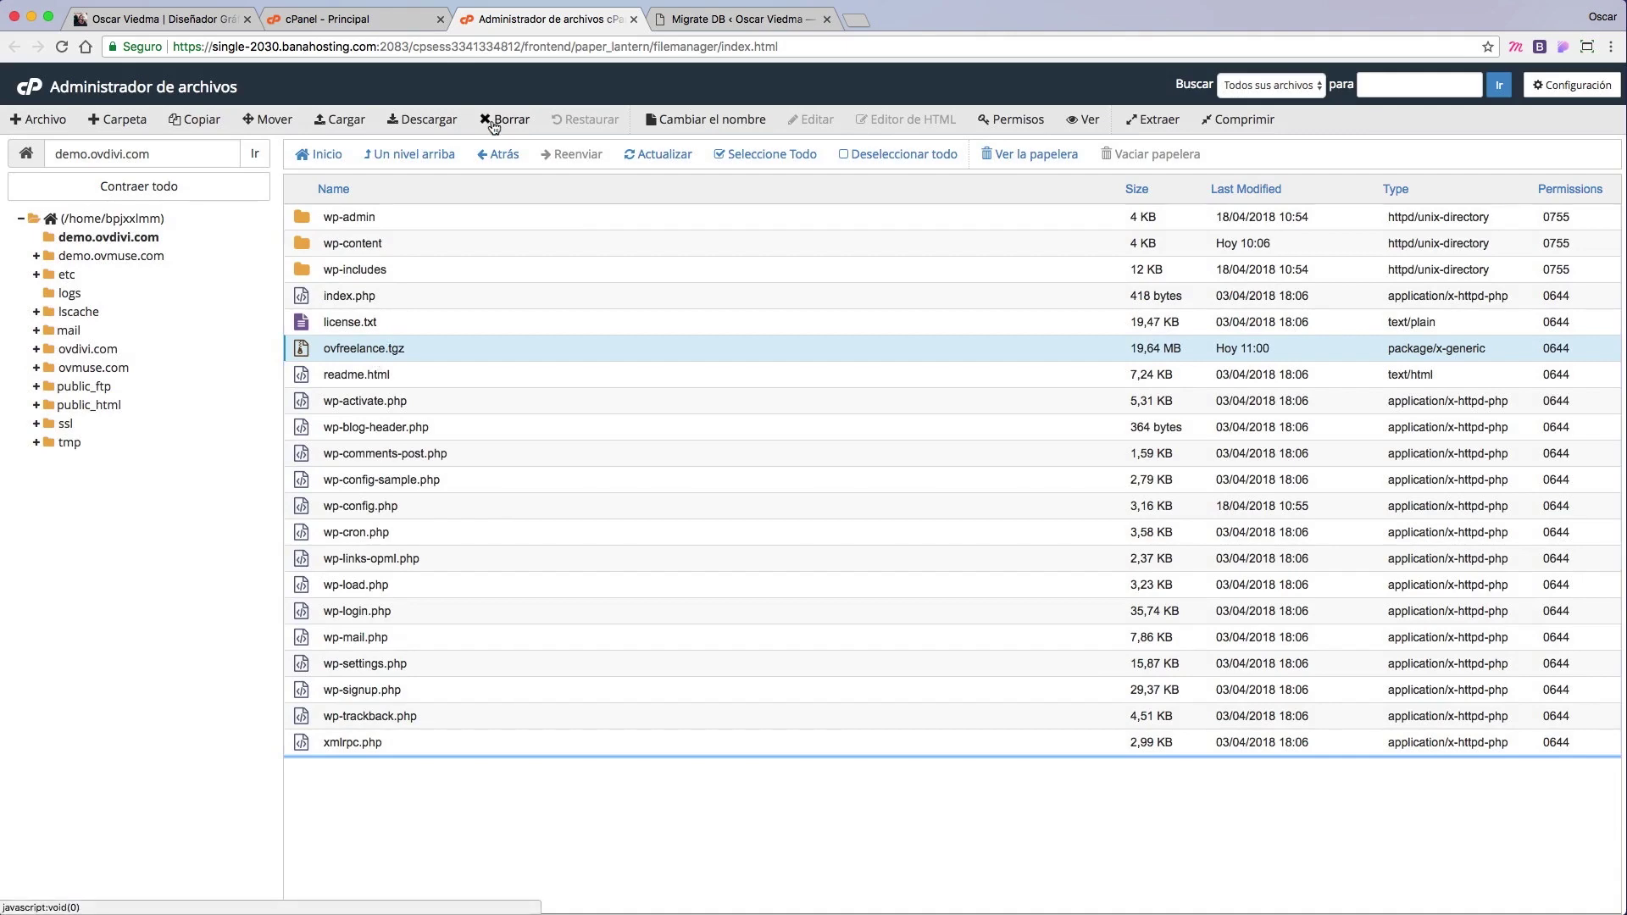
{"action": "left_click", "coordinate": [495, 121]}
{"action": "left_click", "coordinate": [796, 497]}
{"action": "left_click", "coordinate": [954, 541]}
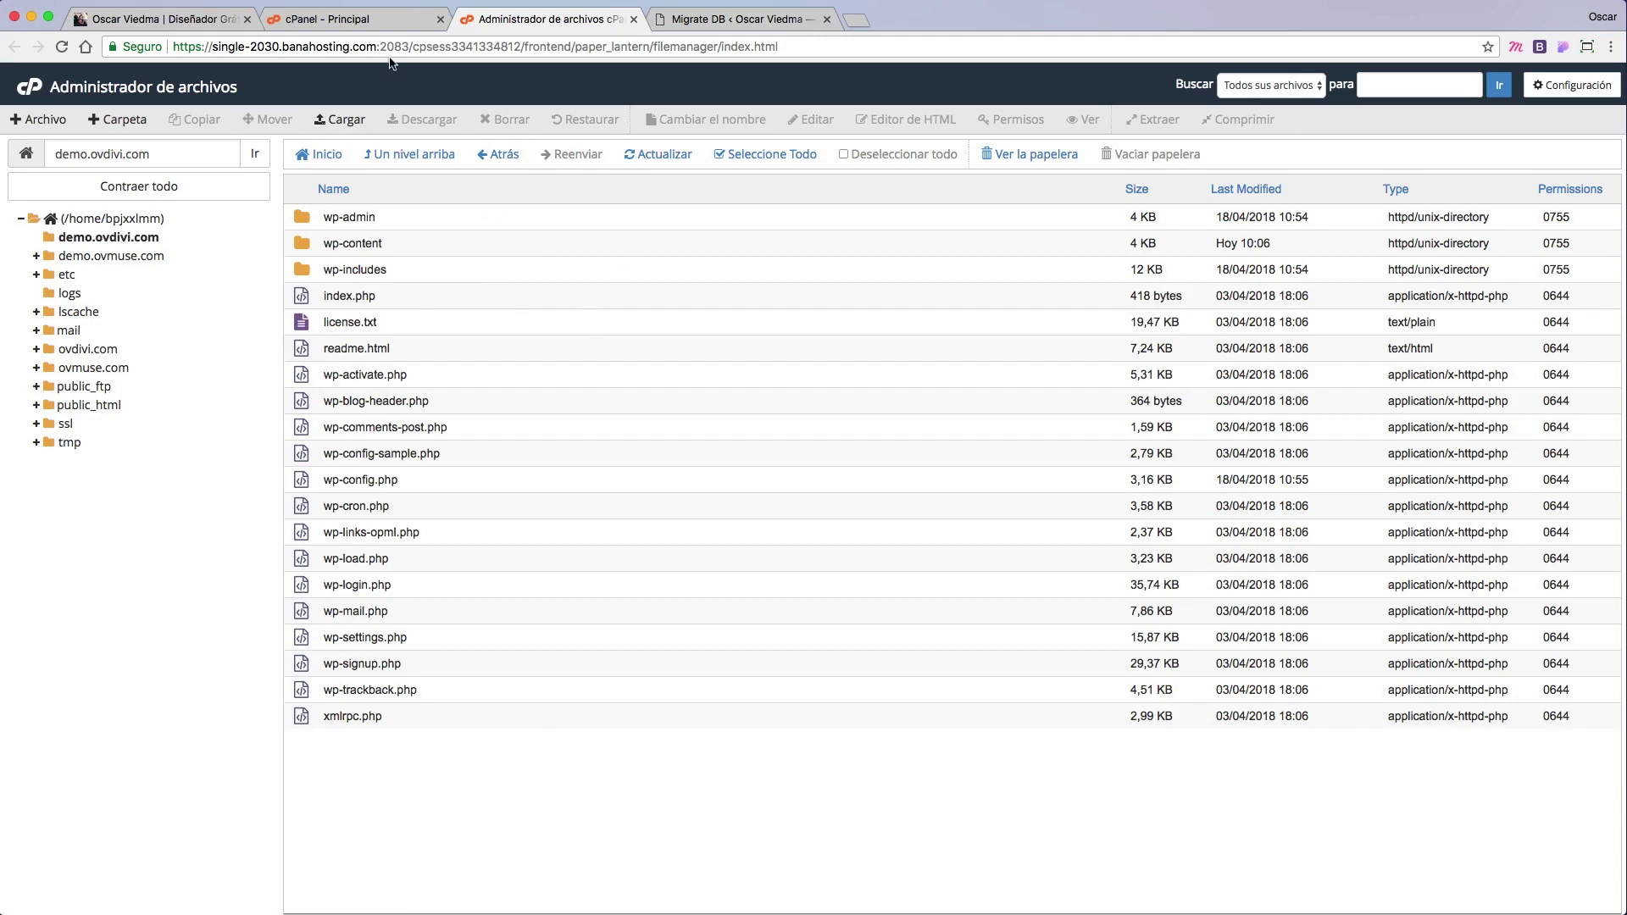
Step: Create the MySQL database ovfreelance (bpjxxlmm_ovfreelance) in Bases de datos MySQL
{"action": "left_click", "coordinate": [376, 22]}
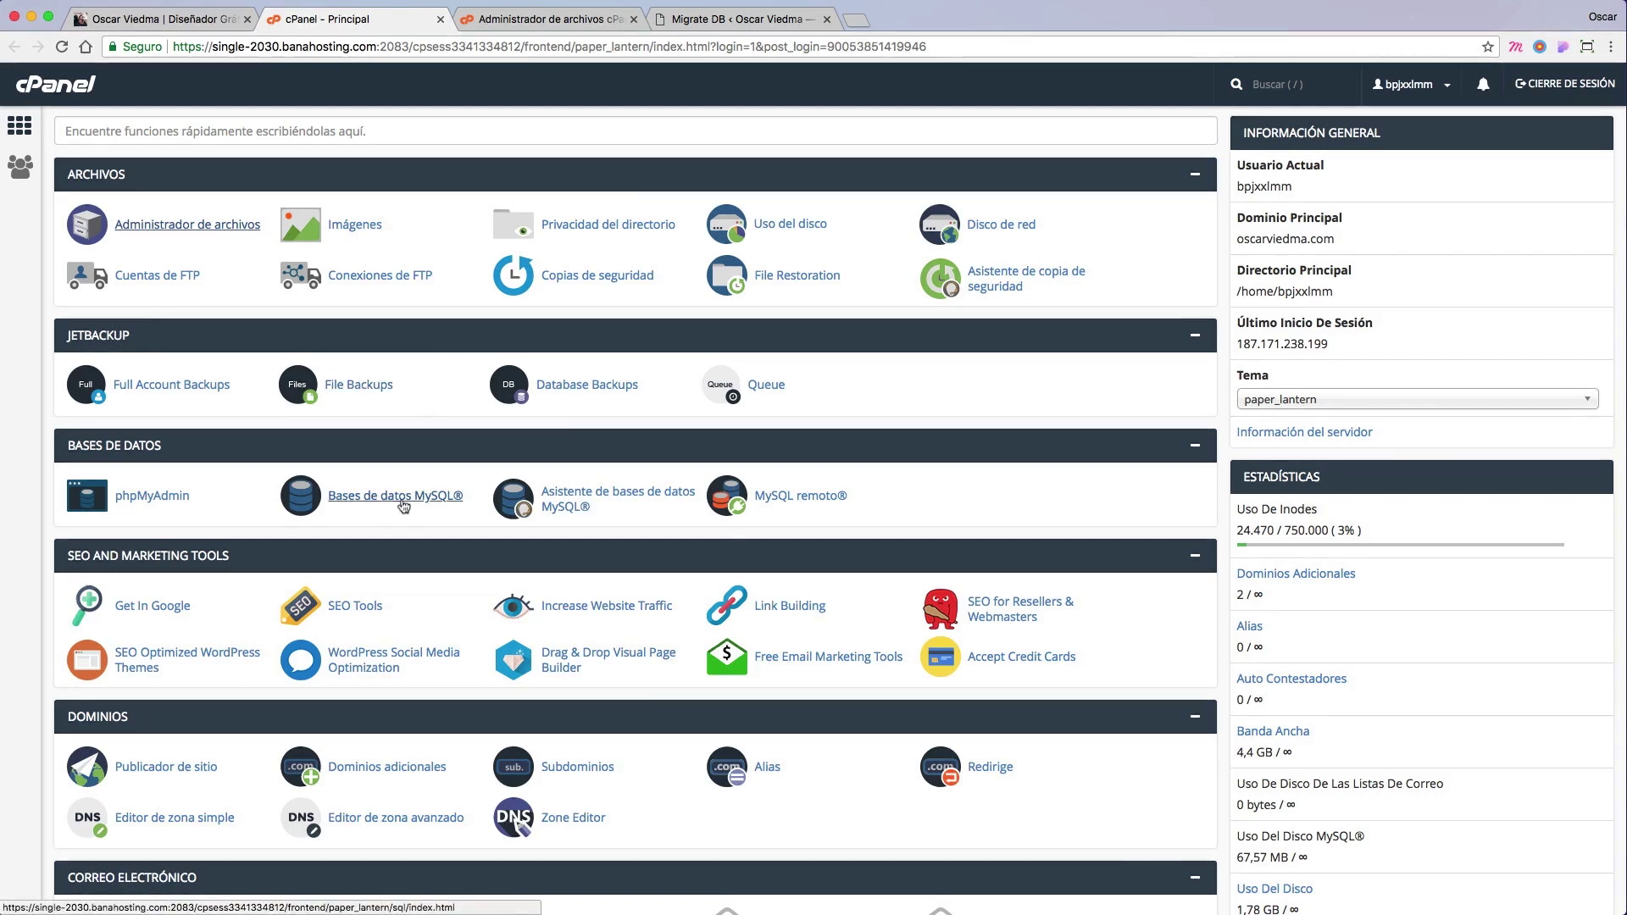
{"action": "left_click", "coordinate": [372, 502]}
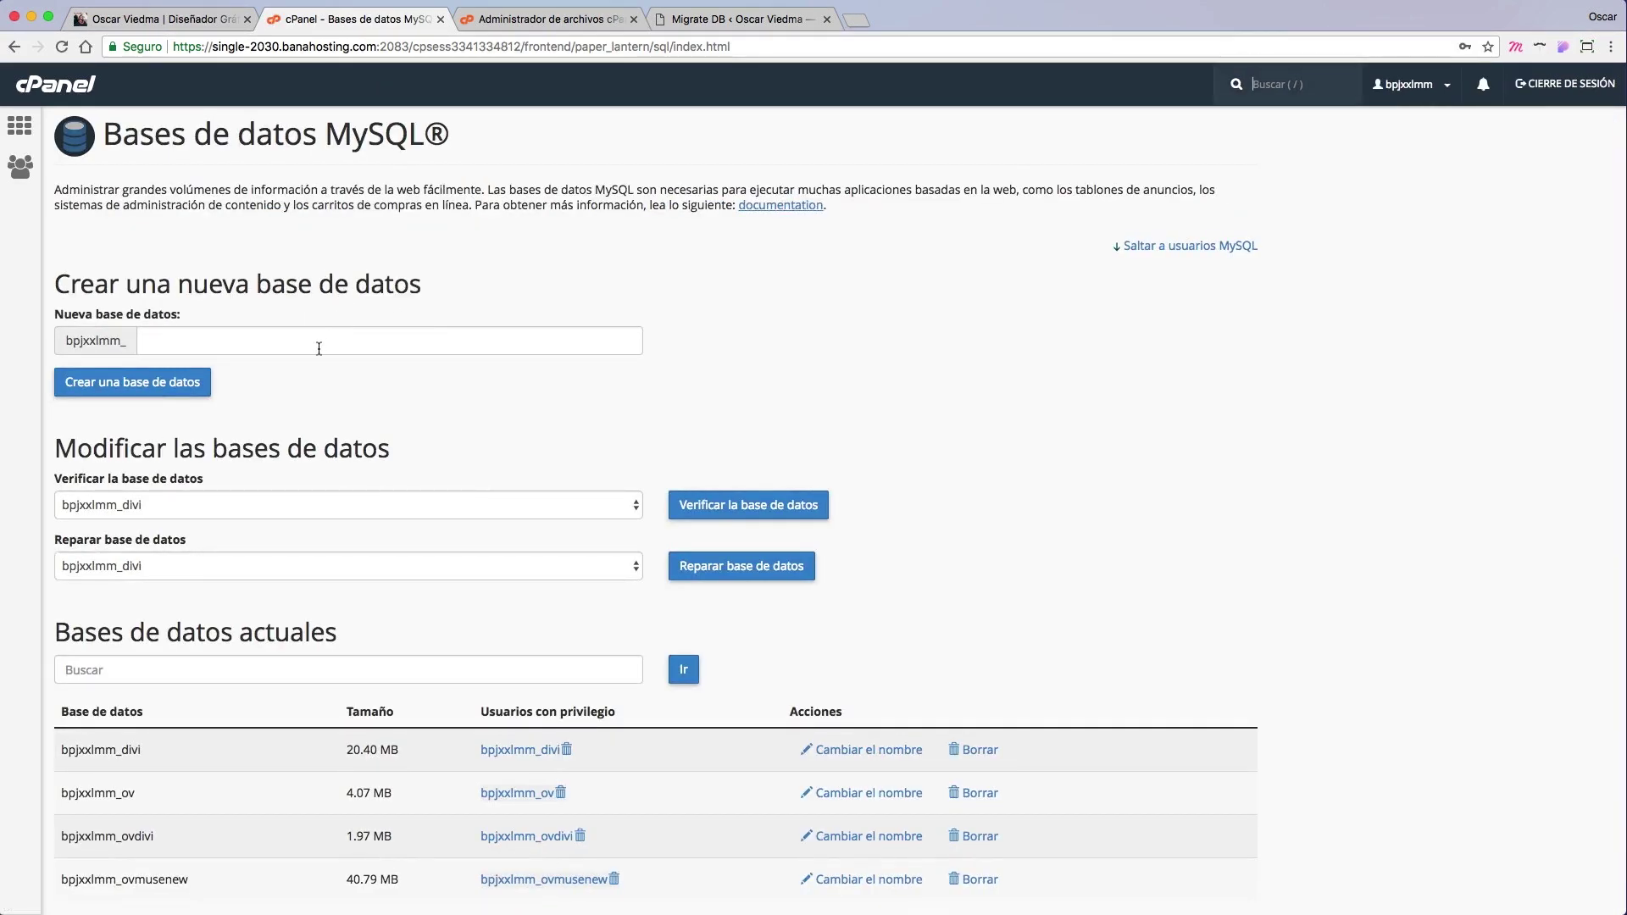
{"action": "left_click", "coordinate": [318, 348]}
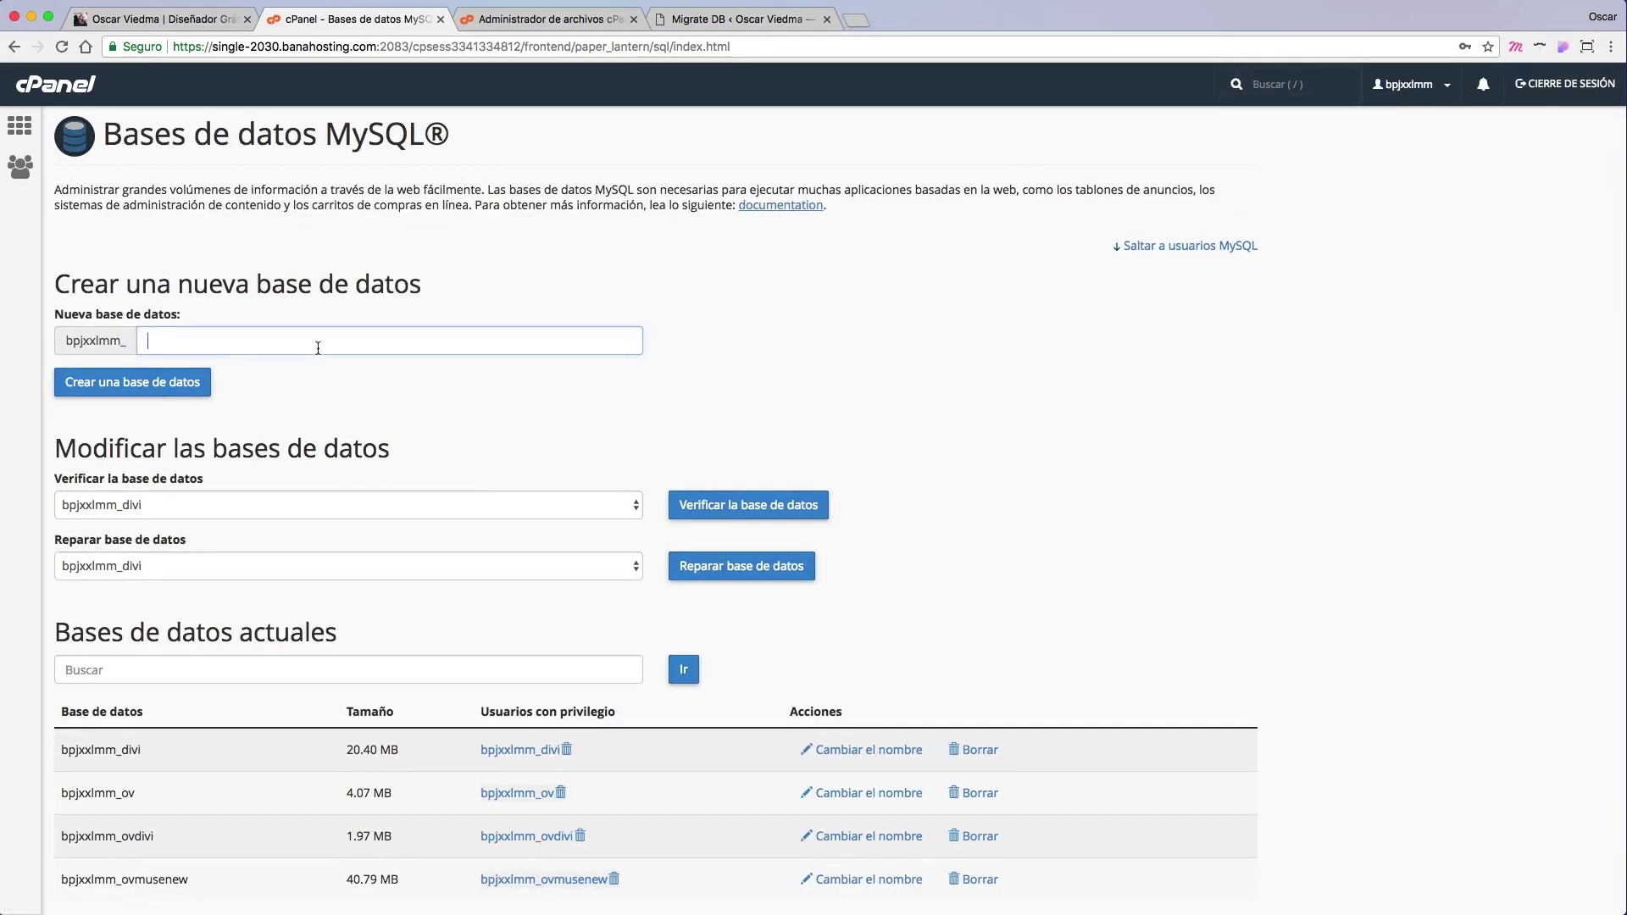
{"action": "type", "text": "ovf"}
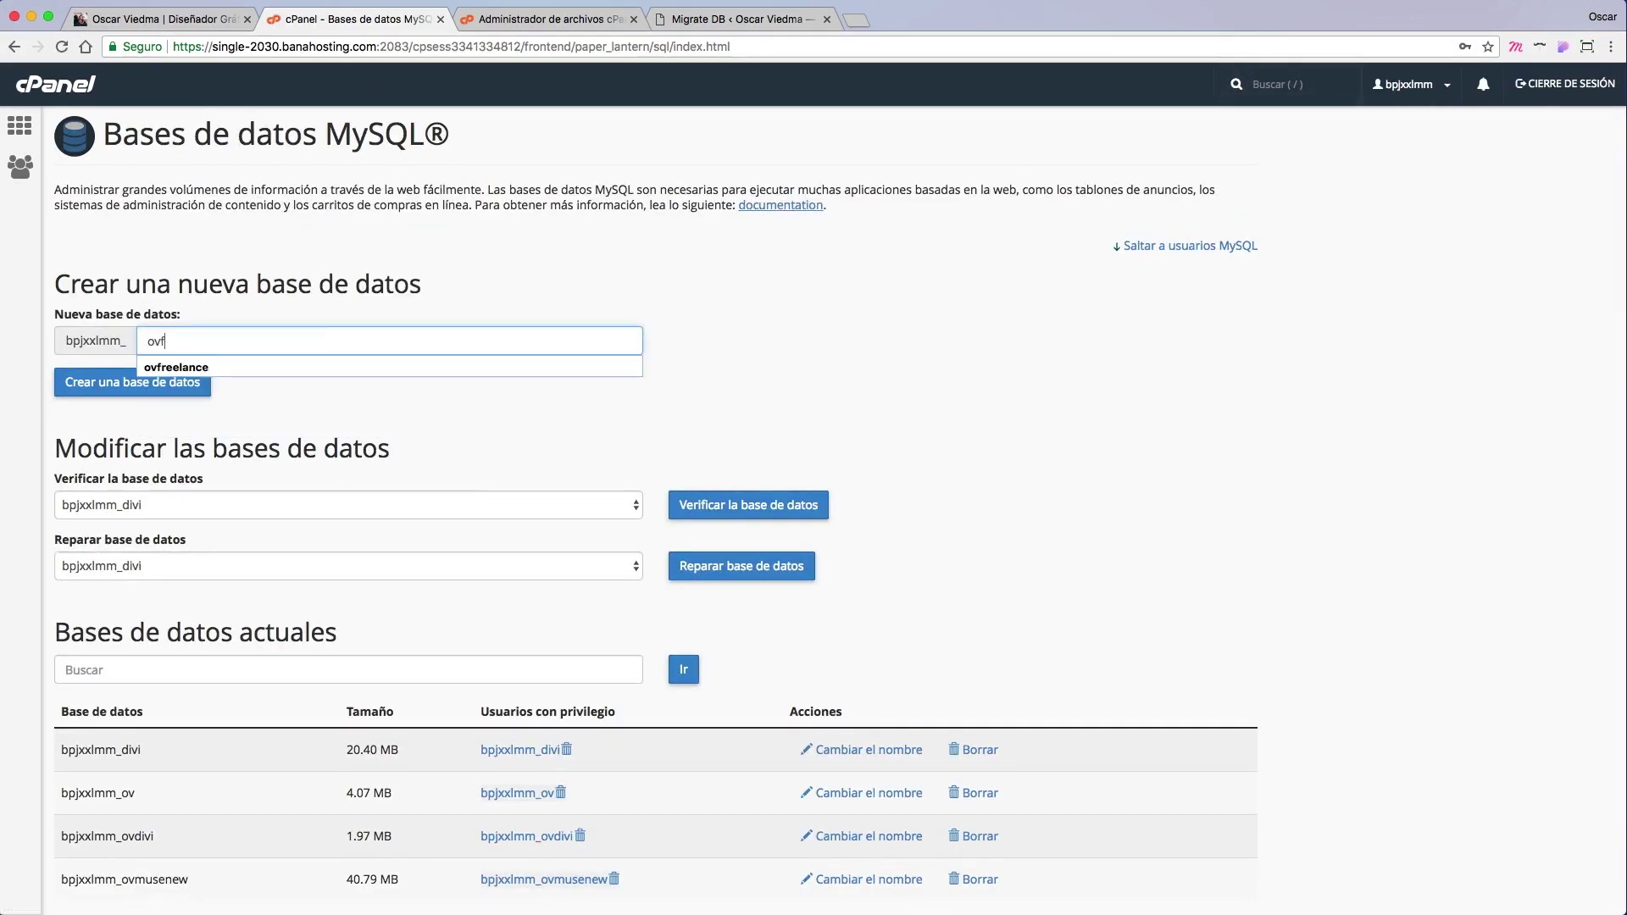
{"action": "type", "text": "reelance"}
{"action": "left_click", "coordinate": [404, 384]}
{"action": "left_click", "coordinate": [178, 386]}
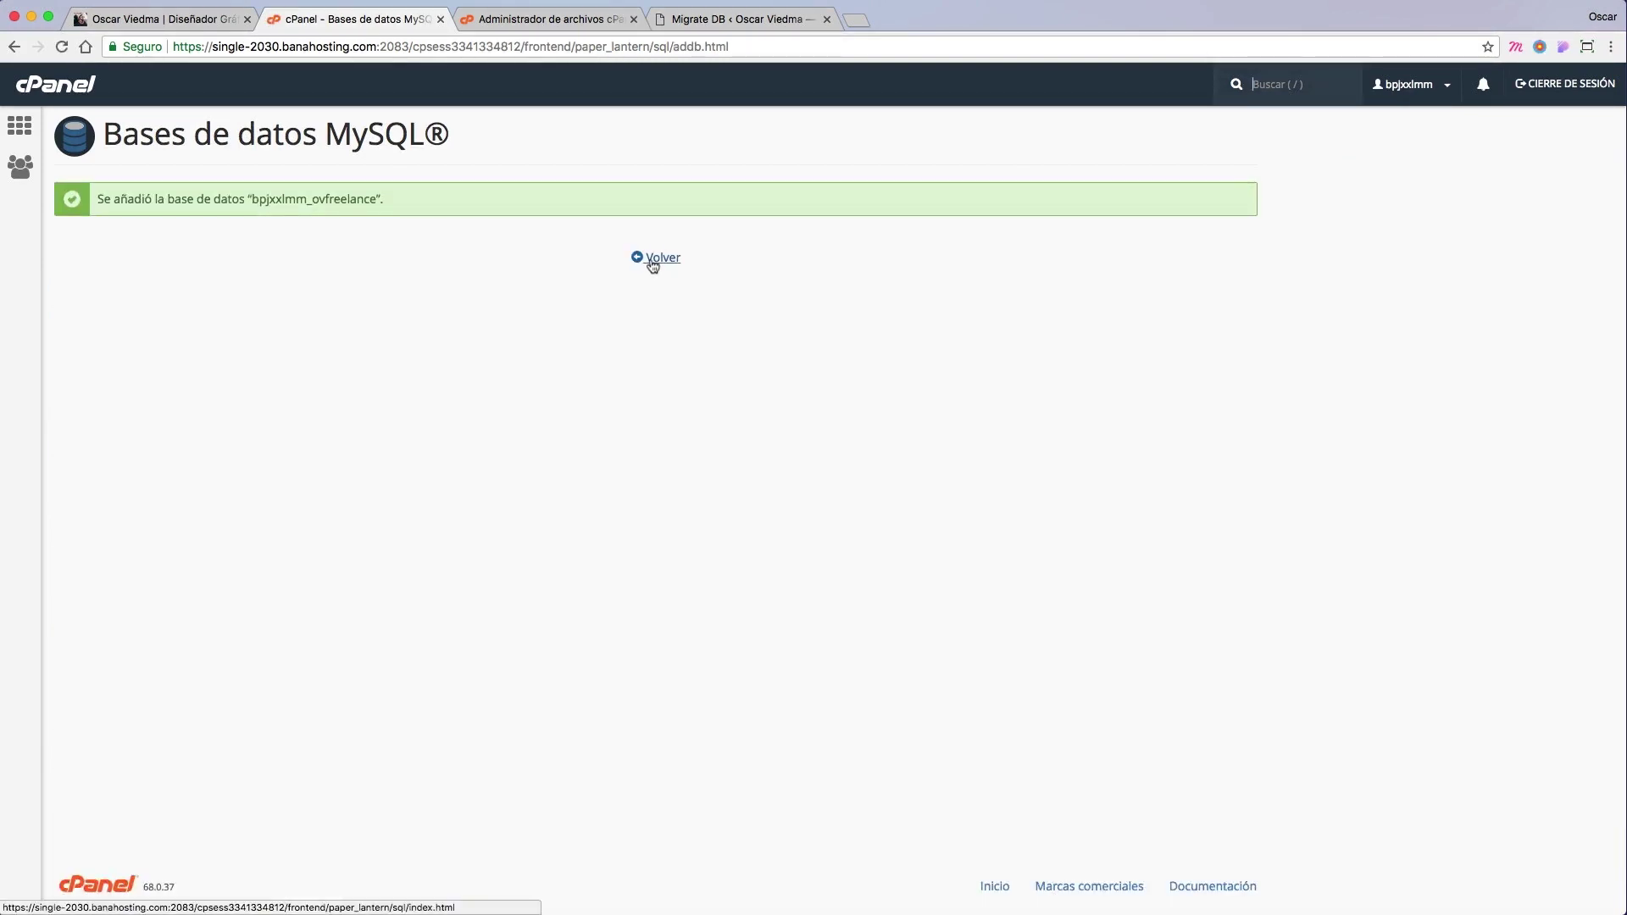
{"action": "left_click", "coordinate": [653, 259]}
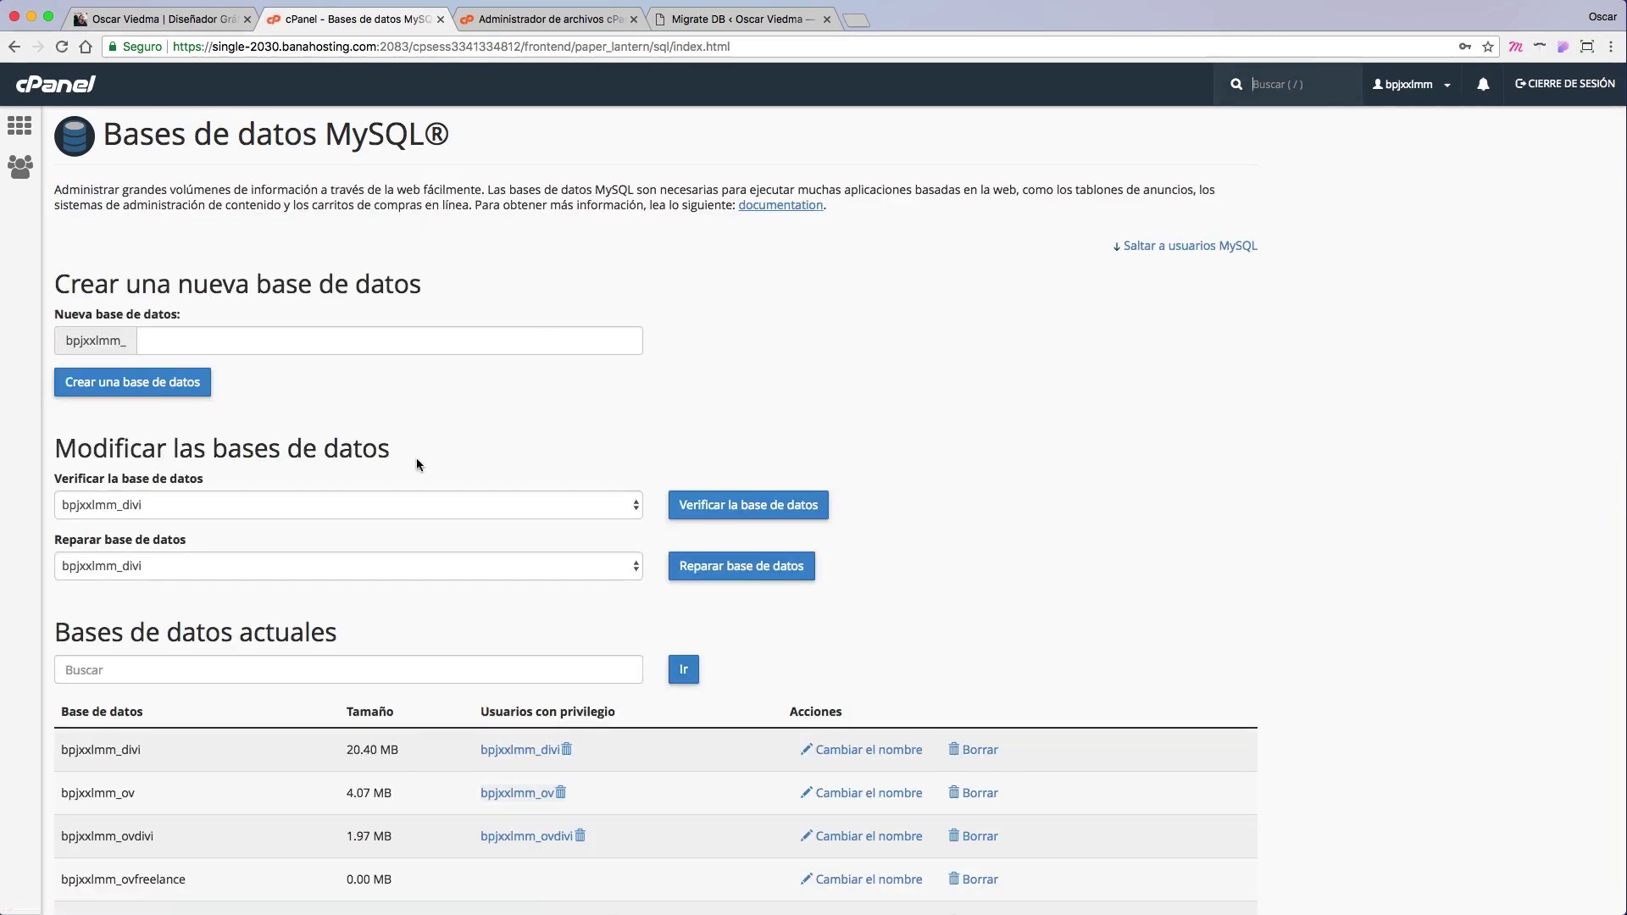
Step: Enter ovfreelance as the new MySQL username
{"action": "scroll", "coordinate": [476, 525], "scroll_direction": "down", "scroll_amount": 10}
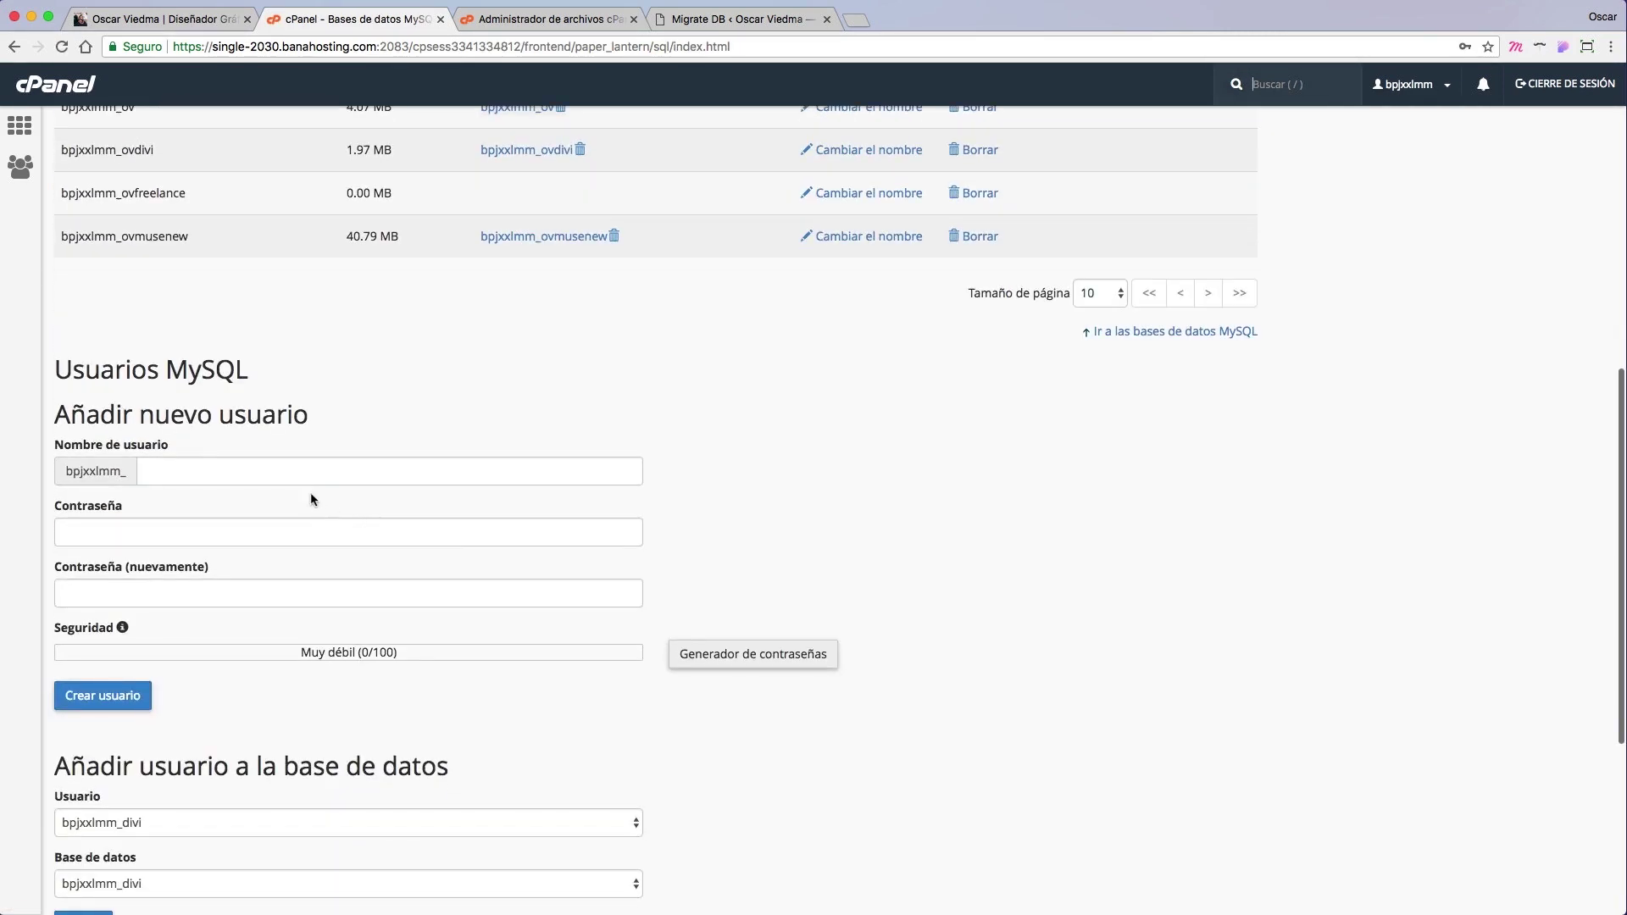
{"action": "left_click", "coordinate": [295, 478]}
{"action": "type", "text": "ov"}
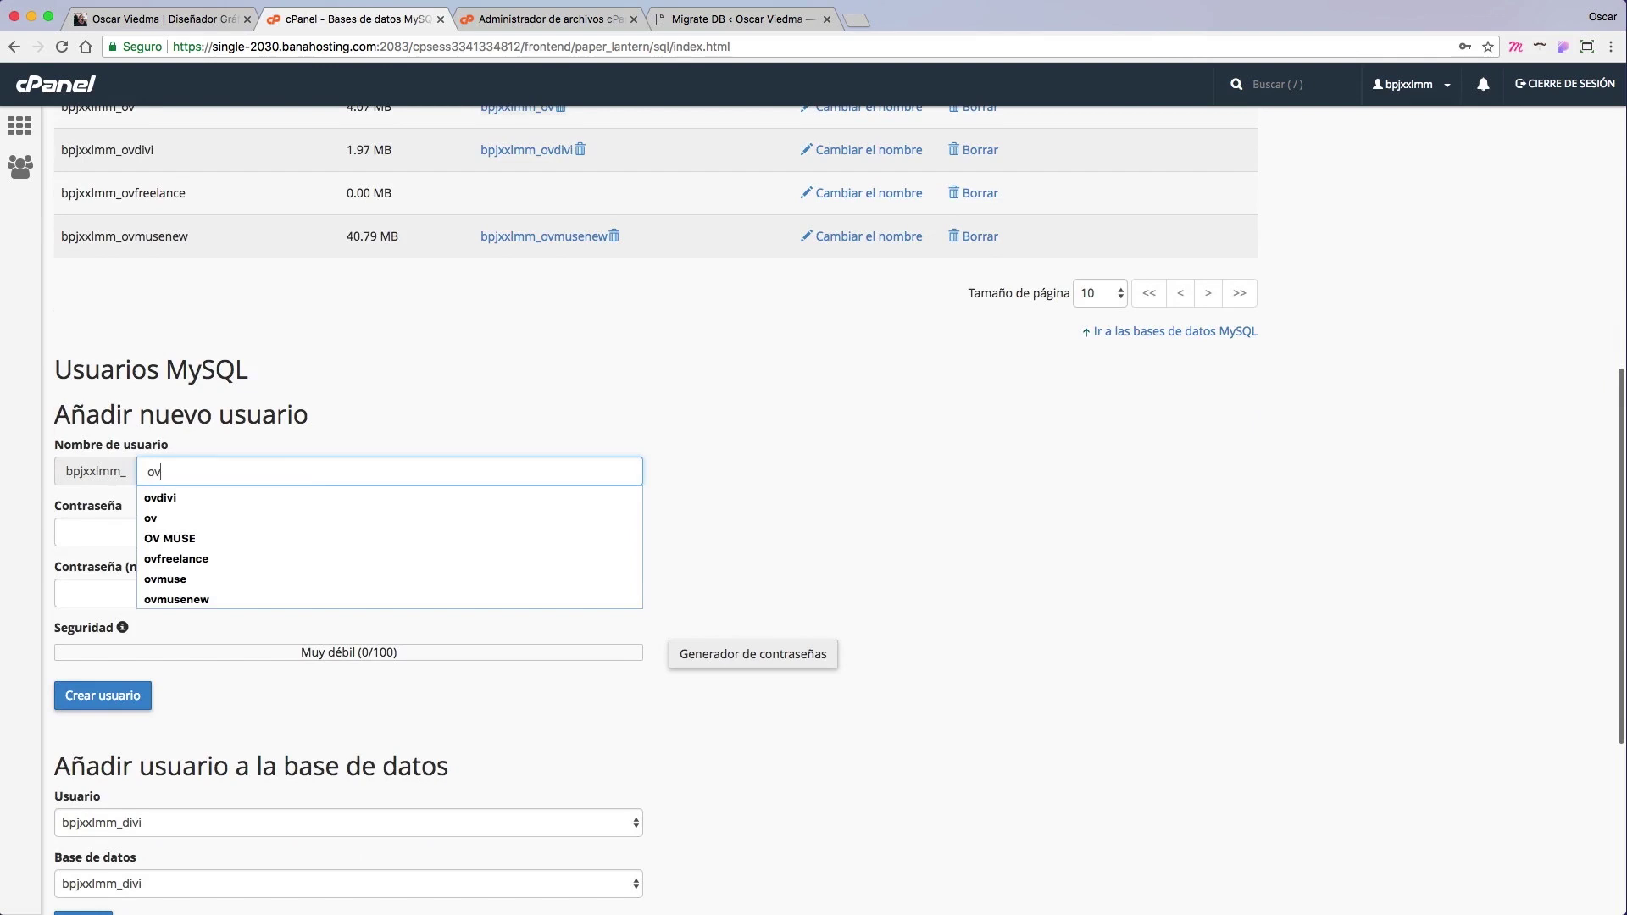
{"action": "type", "text": "free"}
{"action": "key", "text": "Down"}
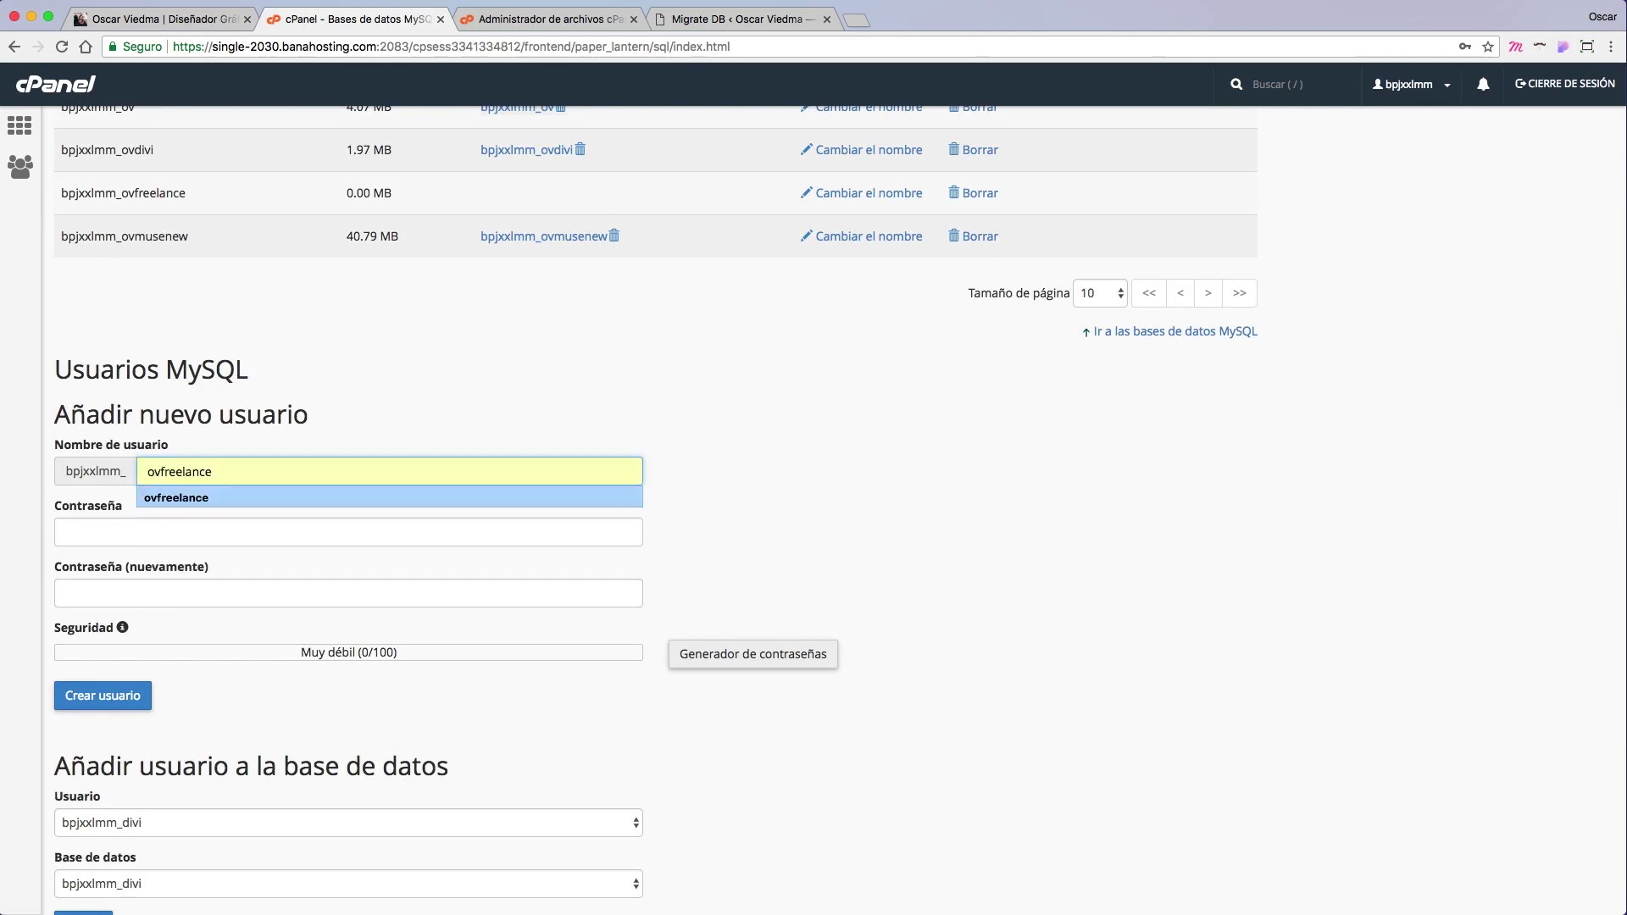
{"action": "key", "text": "Return"}
Step: Give the user a strong password, entered twice, and create it
{"action": "left_click", "coordinate": [283, 538]}
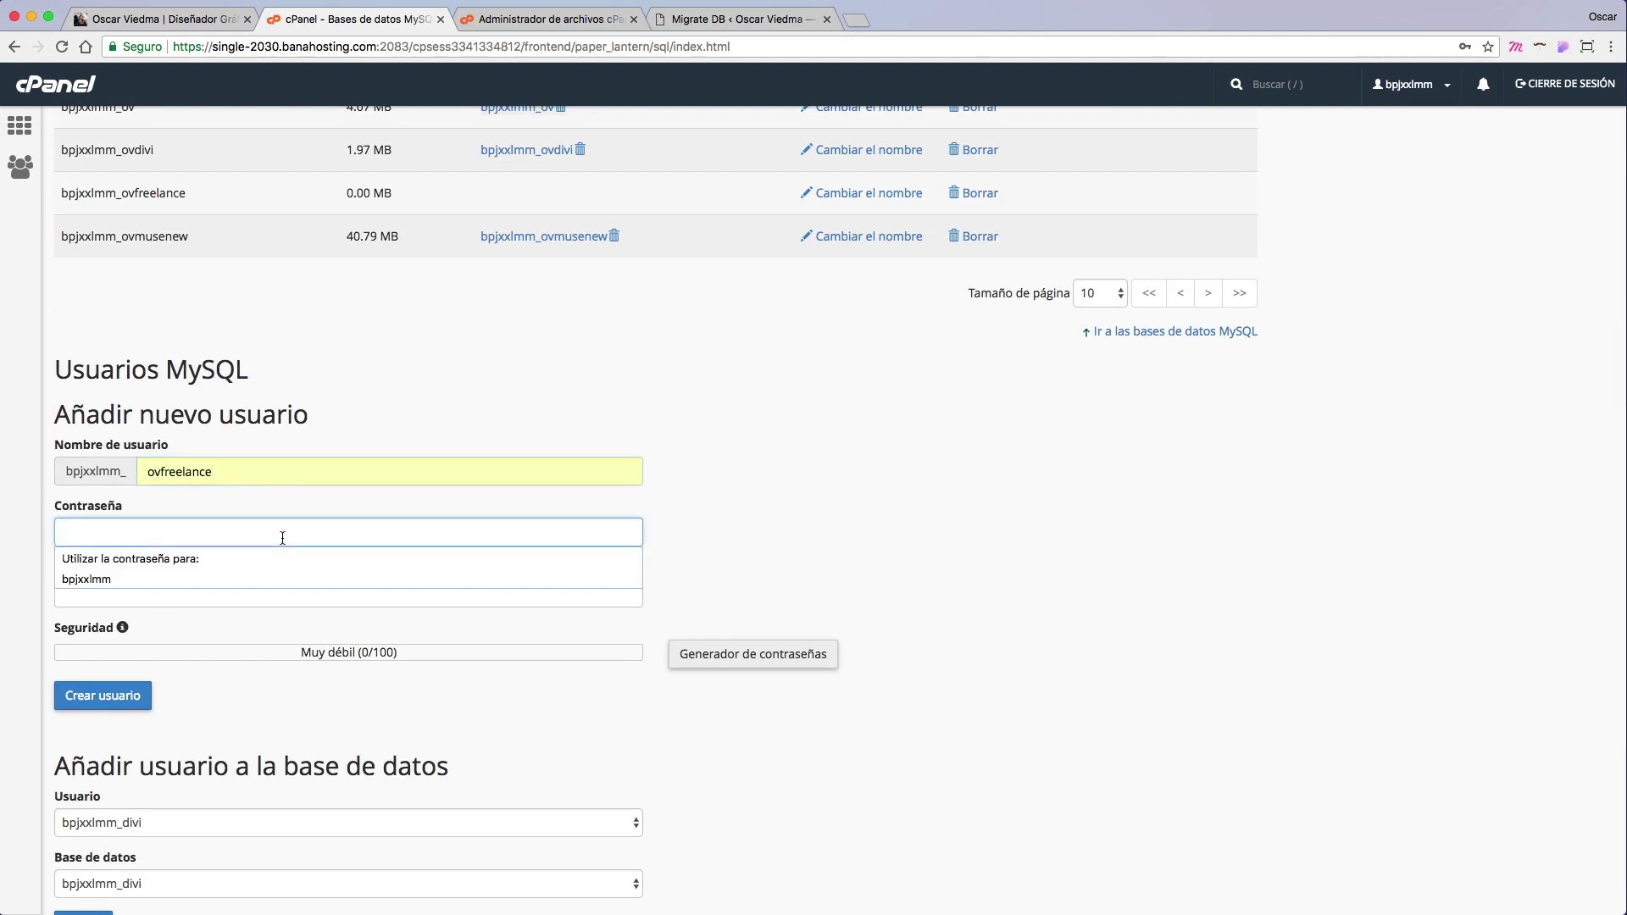
{"action": "type", "text": "••••••"}
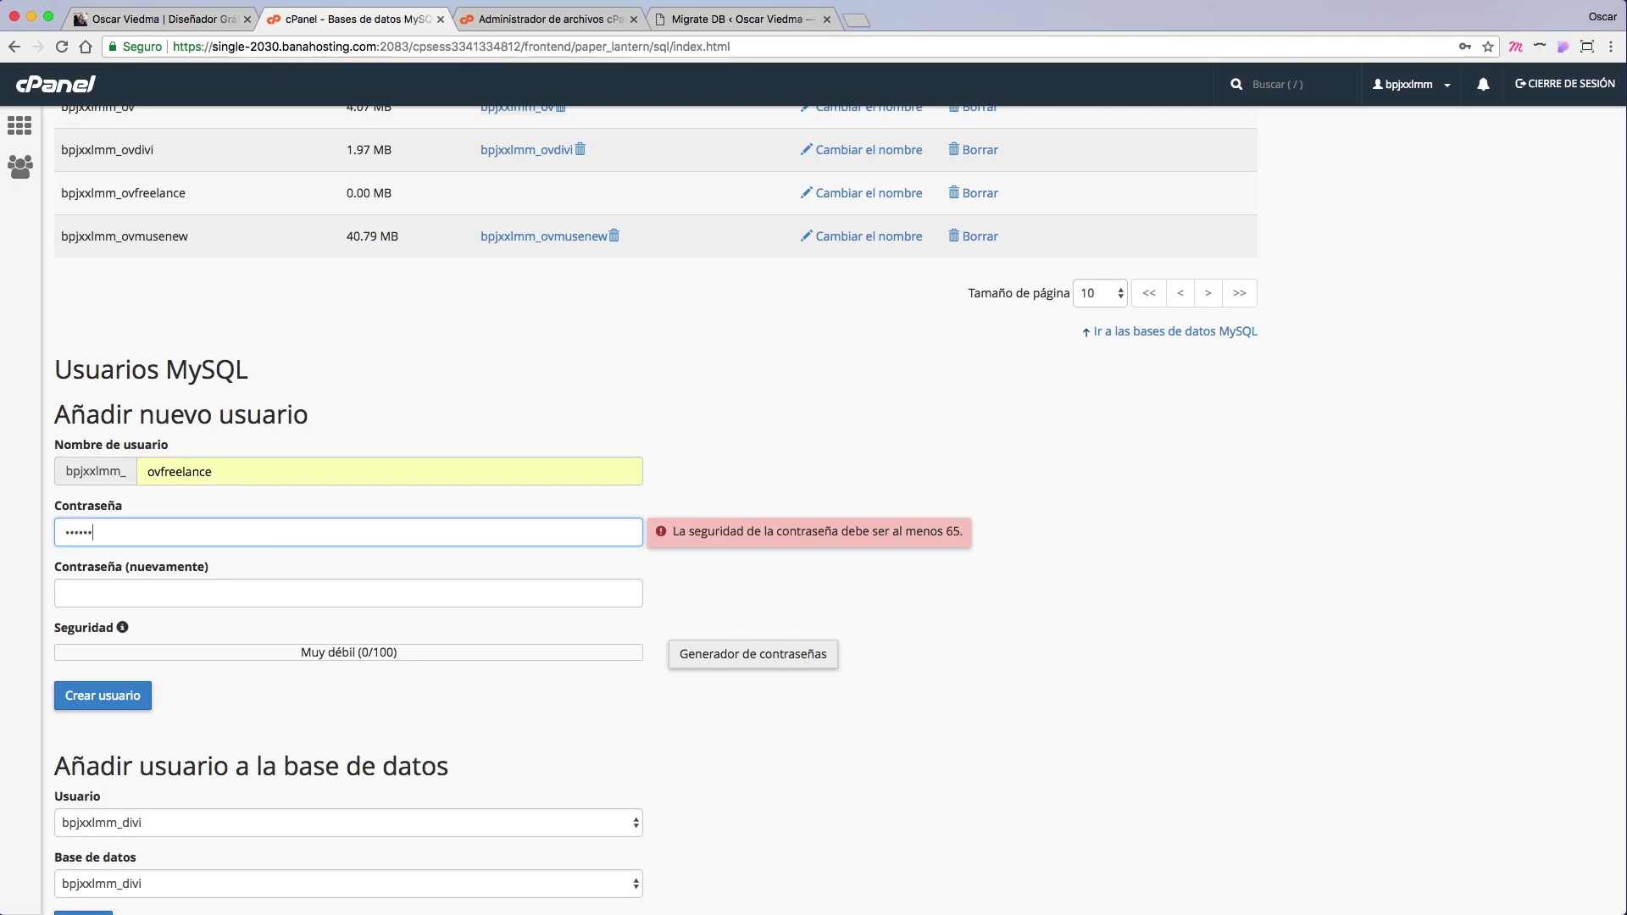
{"action": "key", "text": "Tab"}
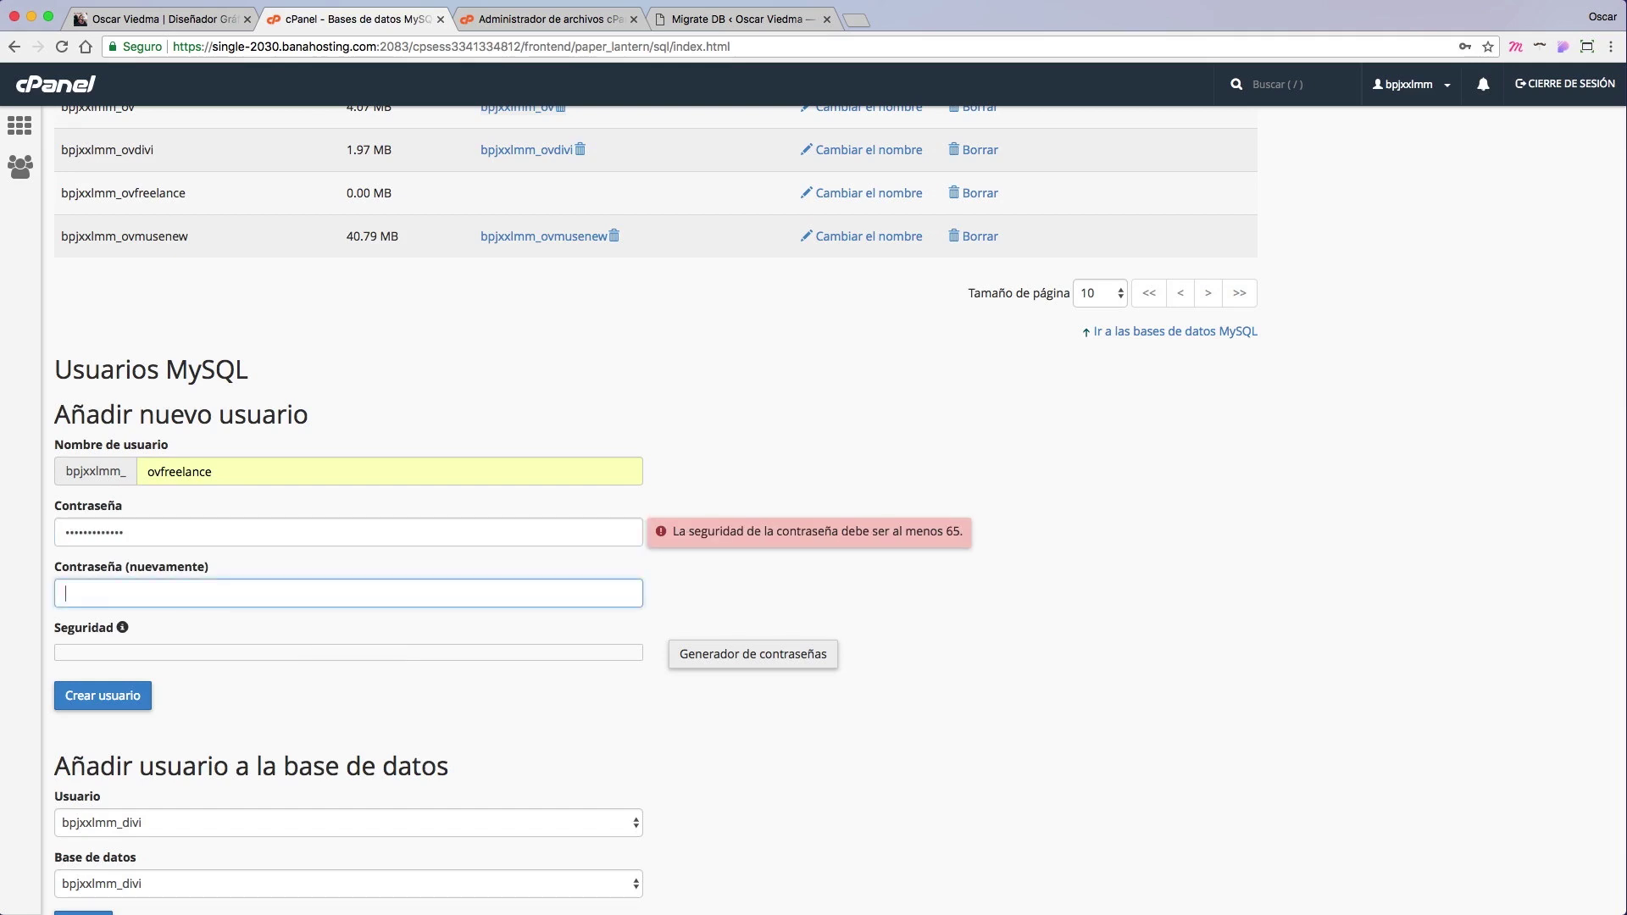
{"action": "type", "text": "••••••••••"}
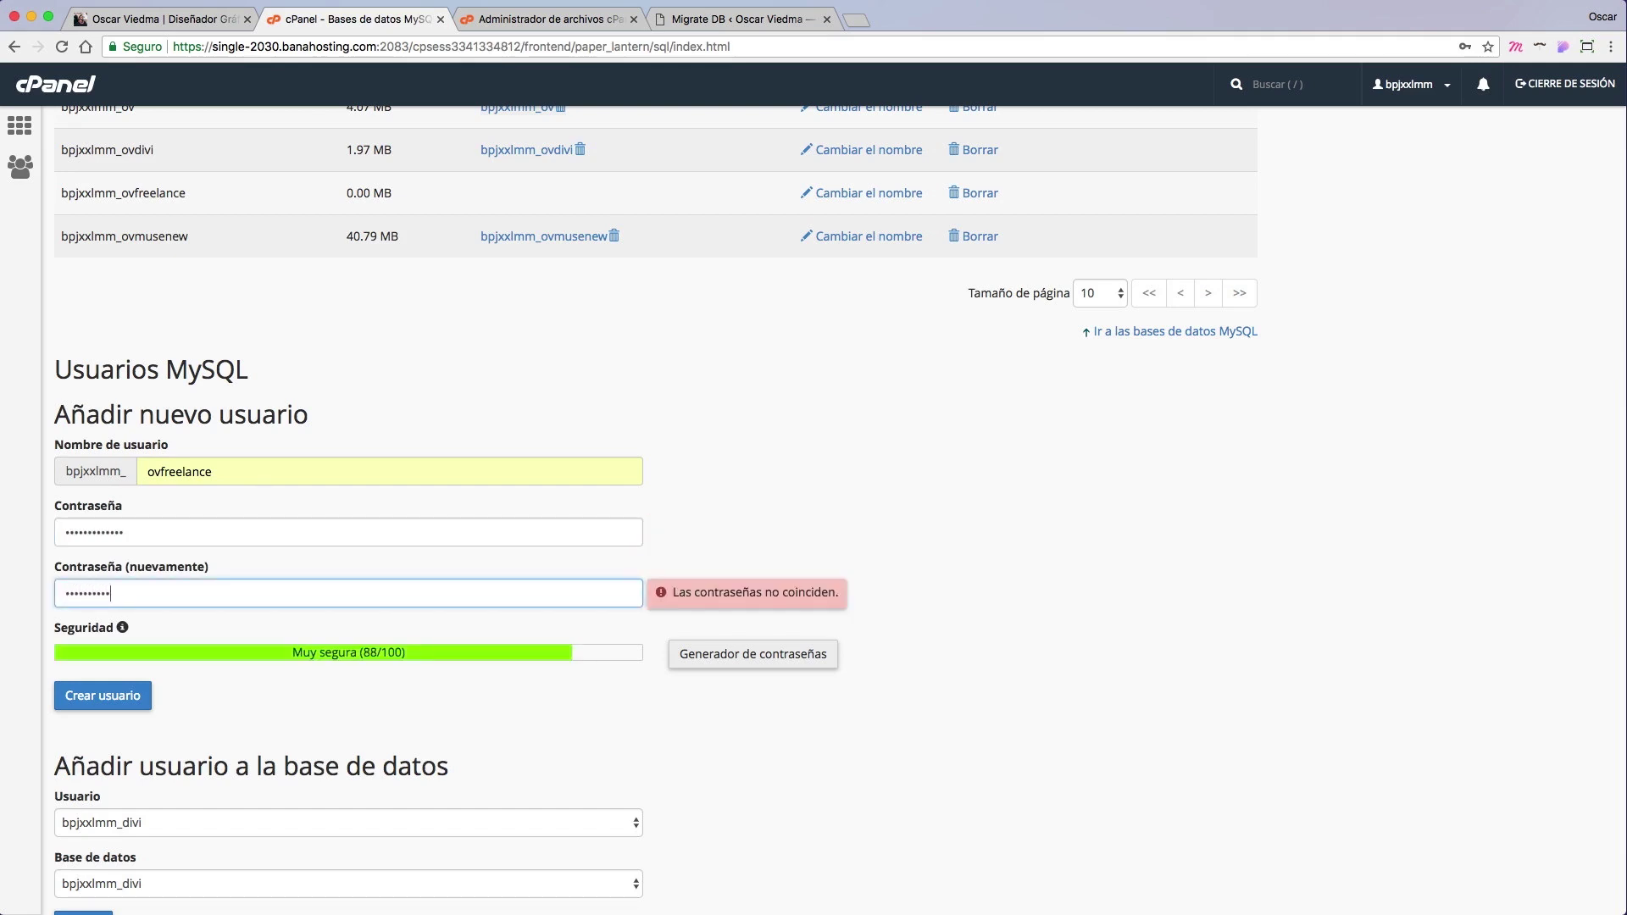
{"action": "type", "text": "•••"}
{"action": "left_click", "coordinate": [103, 696]}
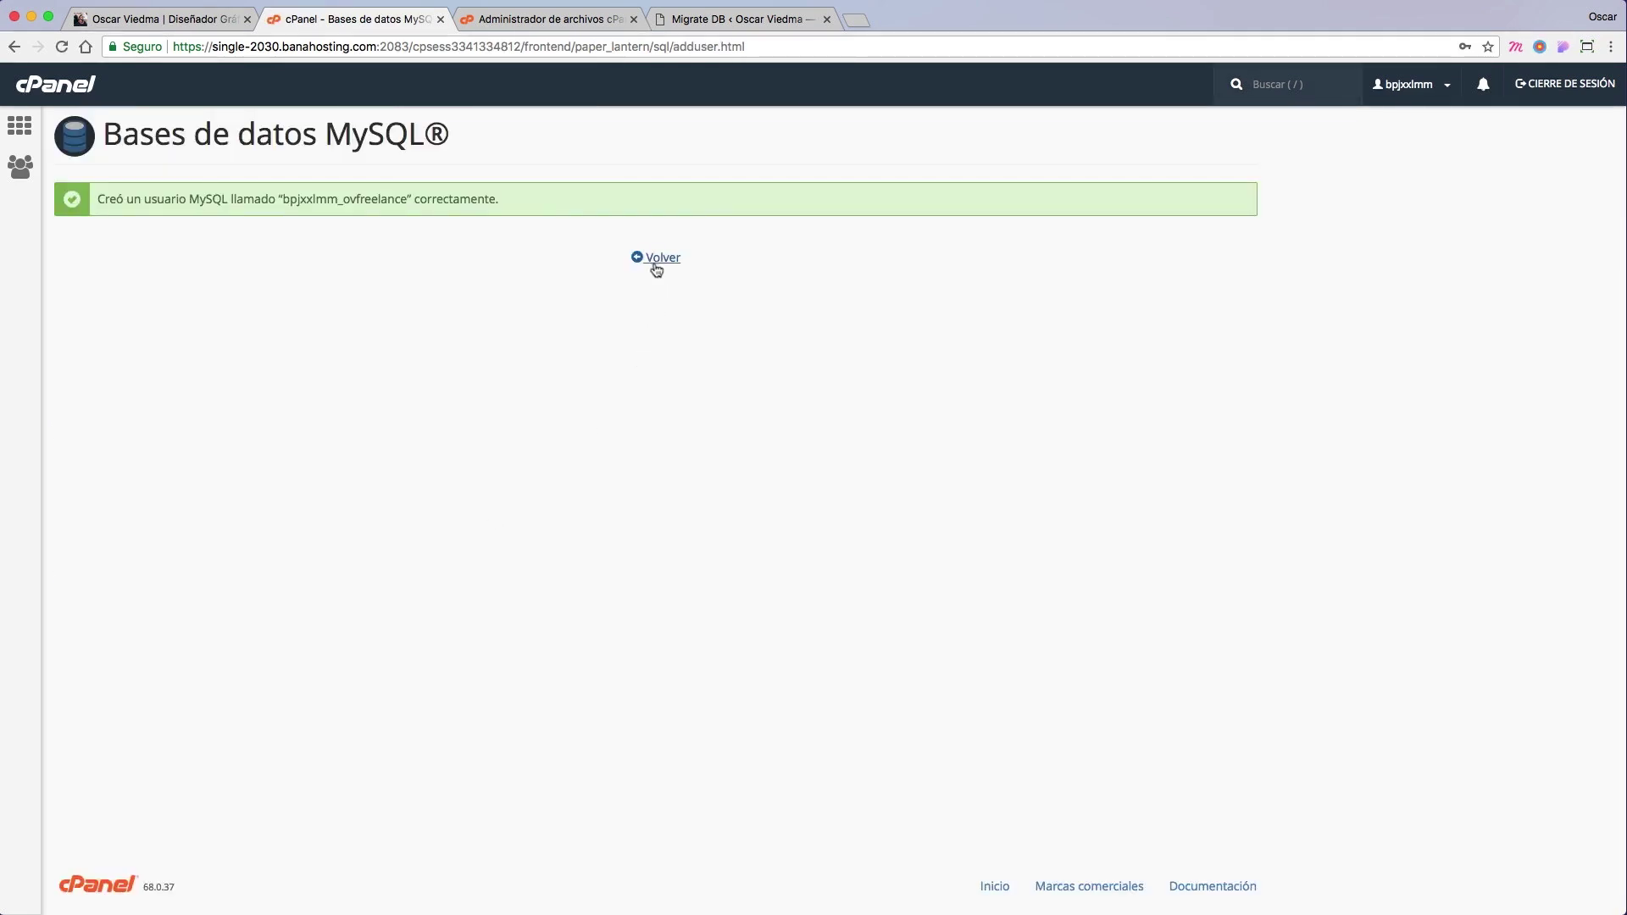
{"action": "left_click", "coordinate": [657, 262]}
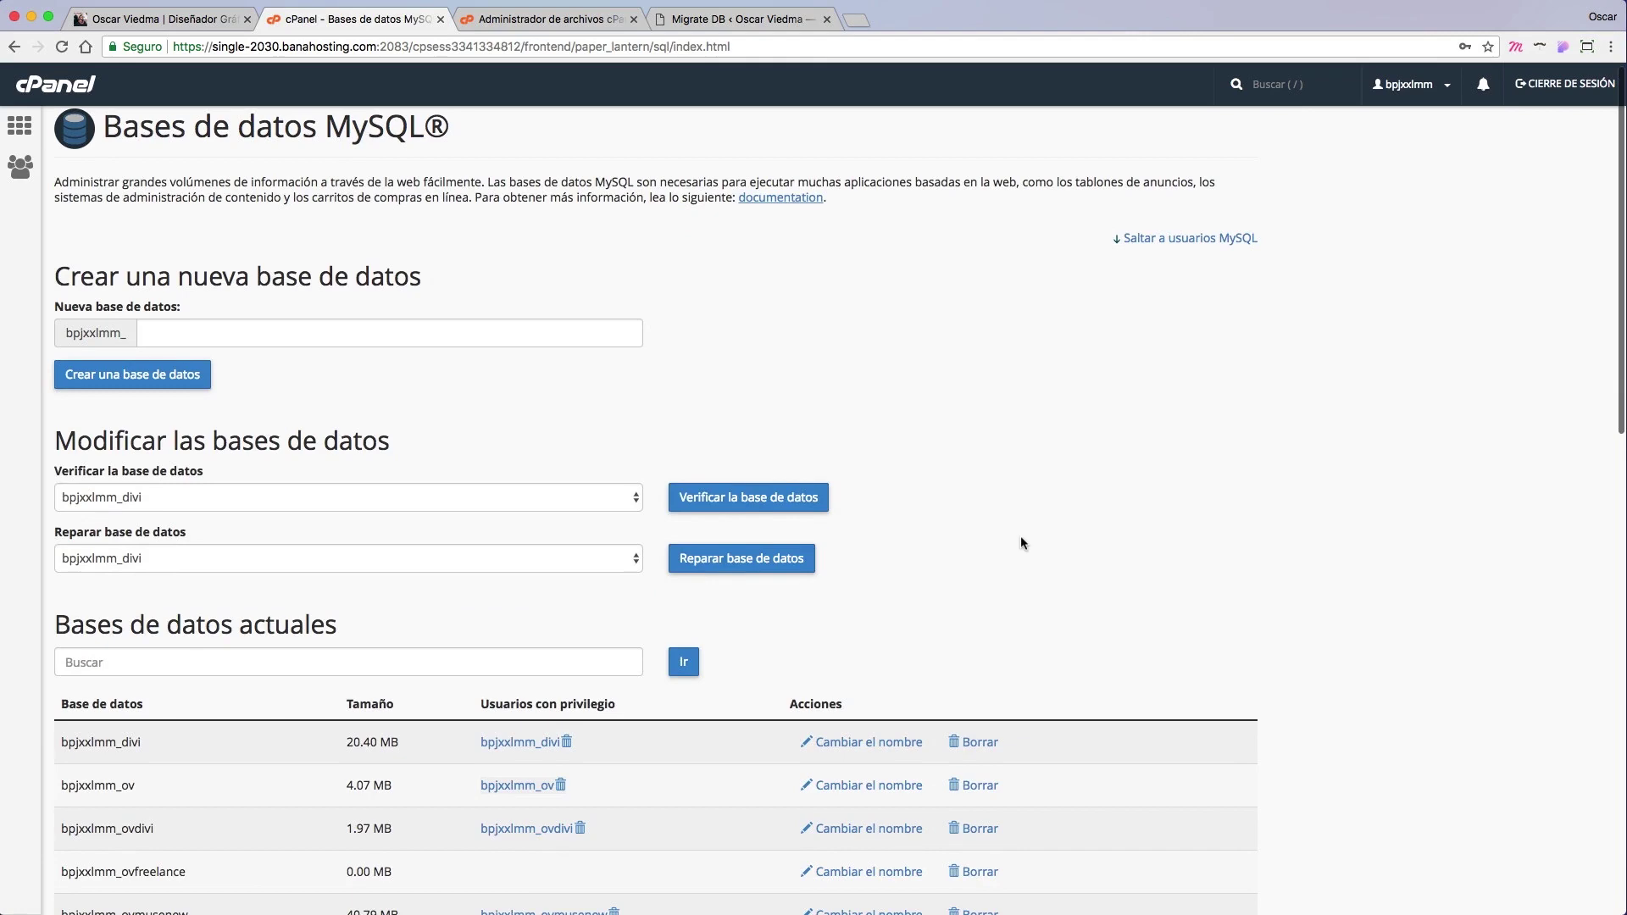
{"action": "scroll", "coordinate": [1020, 542], "scroll_direction": "down", "scroll_amount": 12}
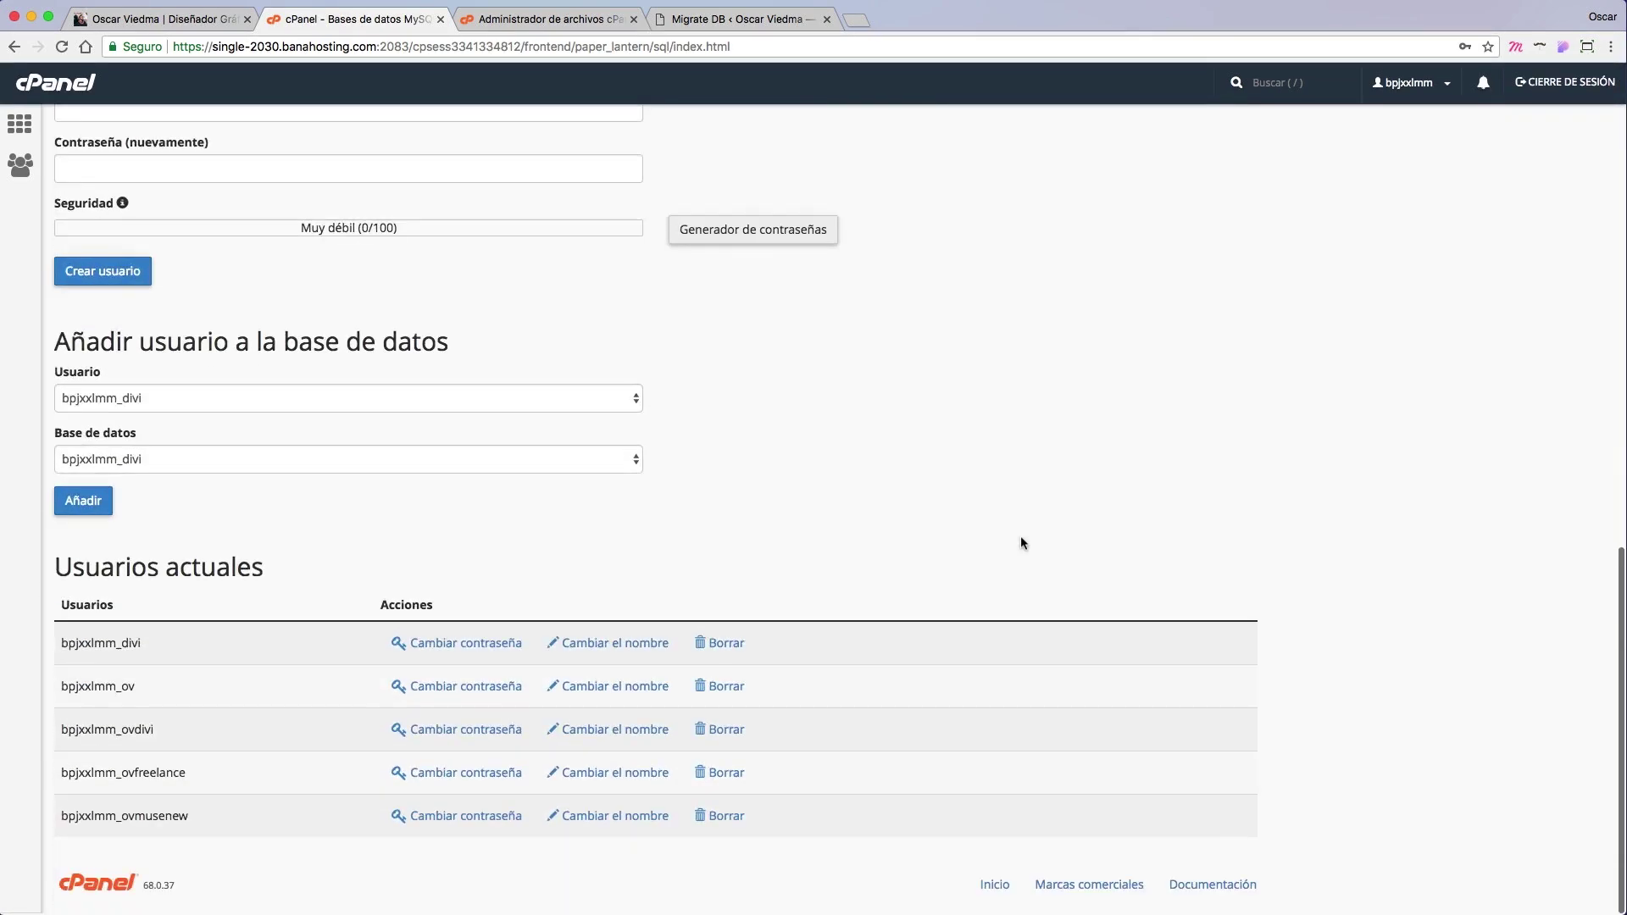
Step: Add user bpjxxlmm_ovfreelance to database bpjxxlmm_ovfreelance with TODOS LOS PRIVILEGIOS
{"action": "left_click", "coordinate": [625, 403]}
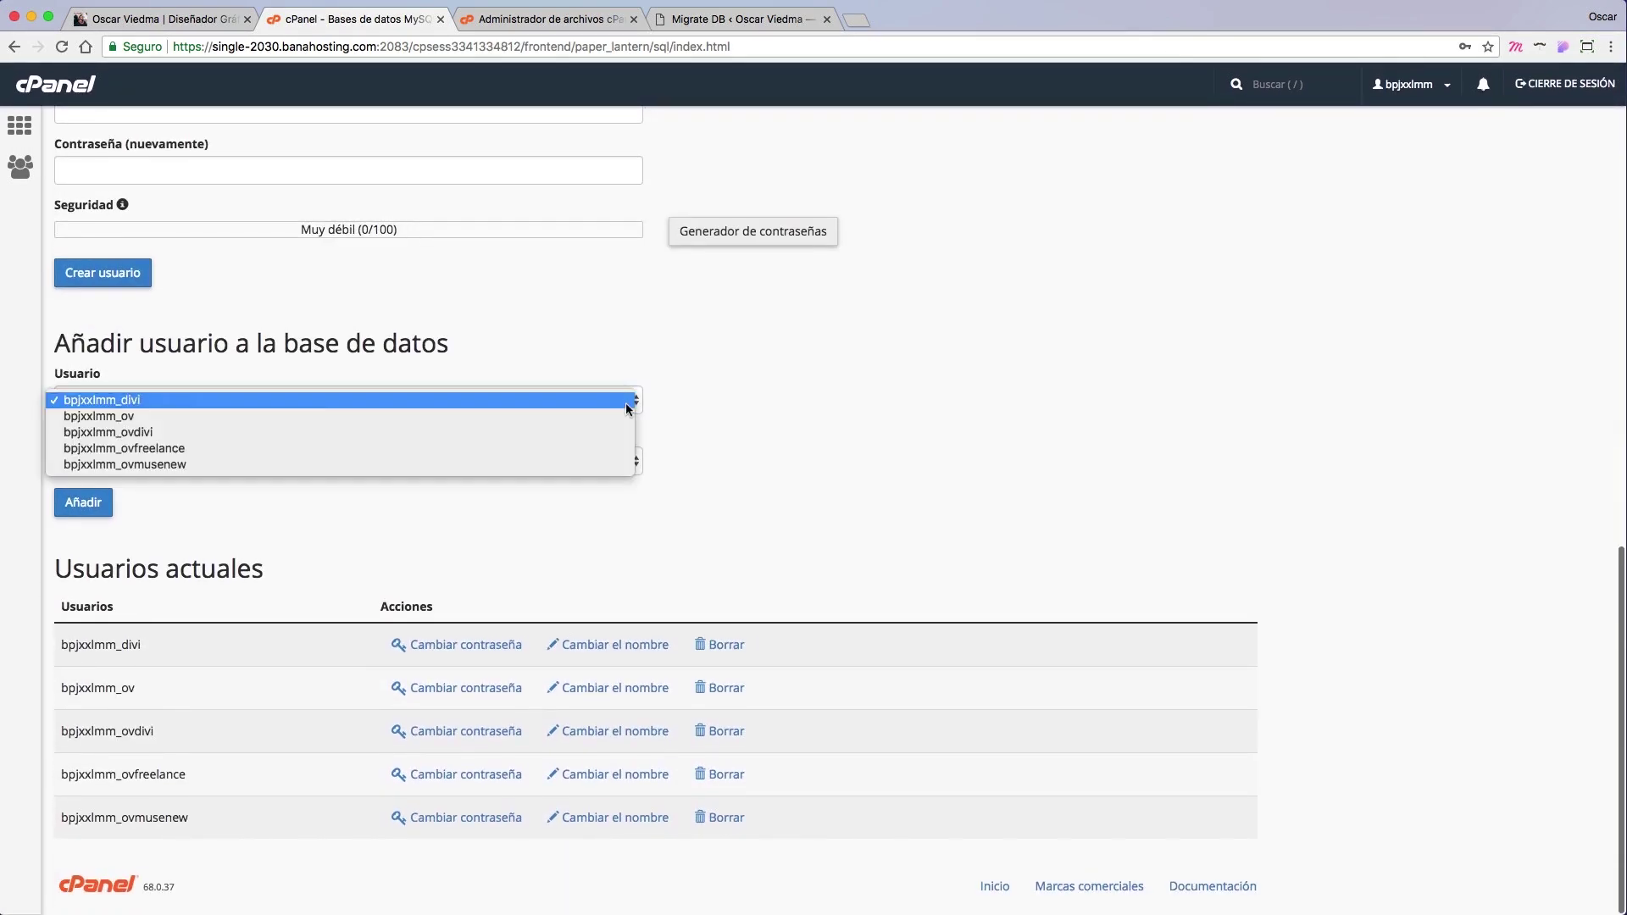
{"action": "left_click", "coordinate": [397, 448]}
{"action": "left_click", "coordinate": [392, 457]}
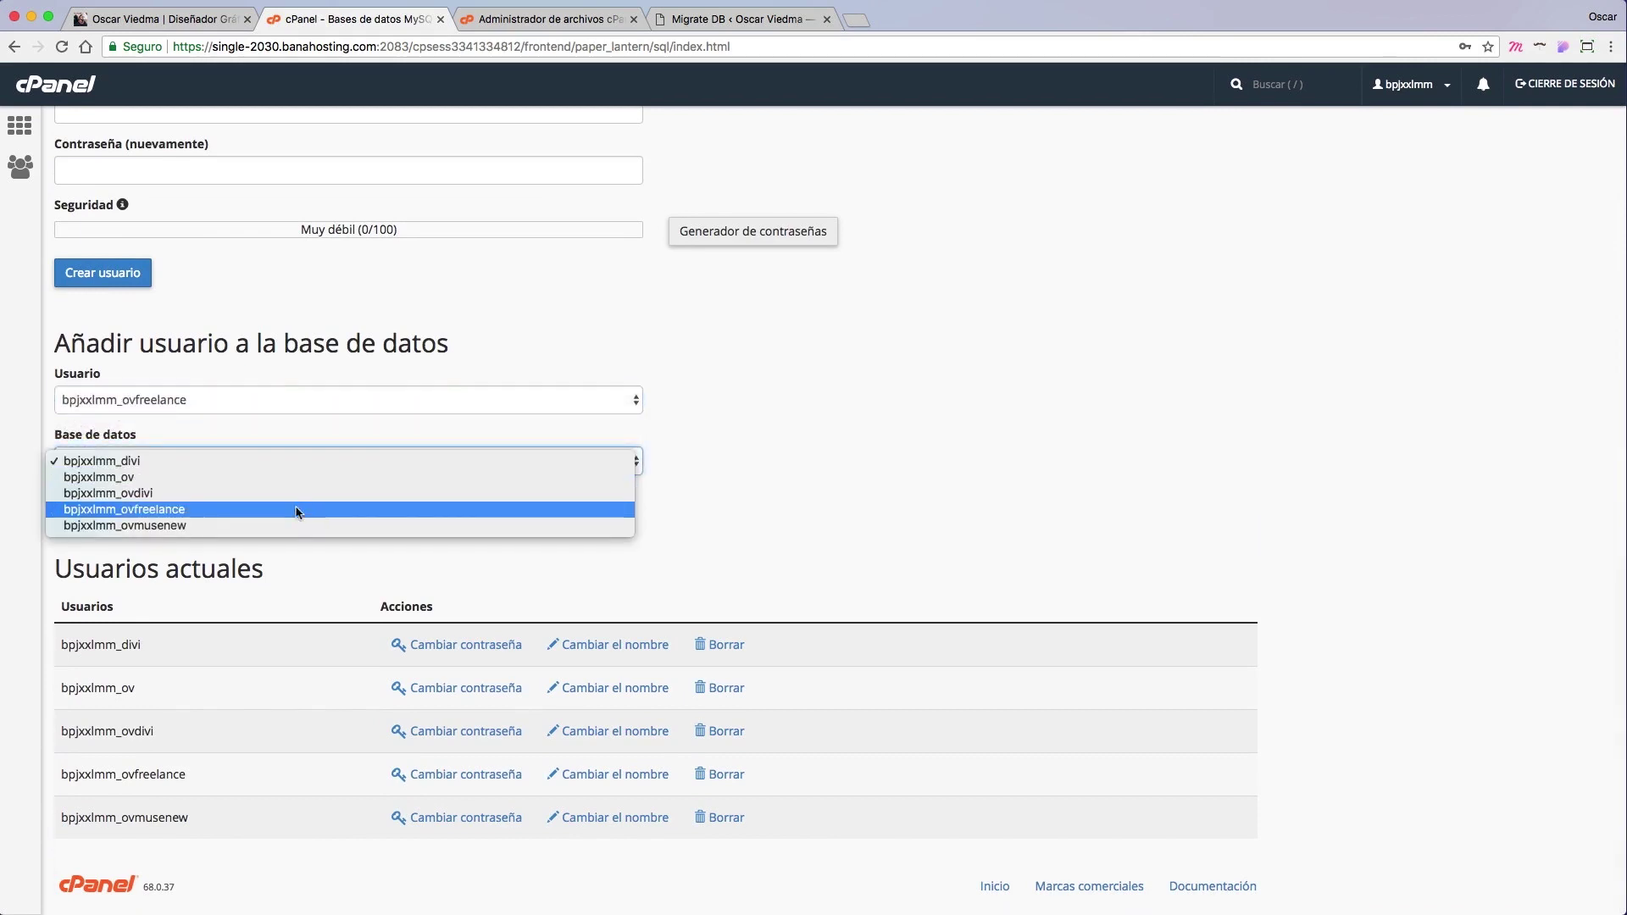
{"action": "left_click", "coordinate": [146, 515]}
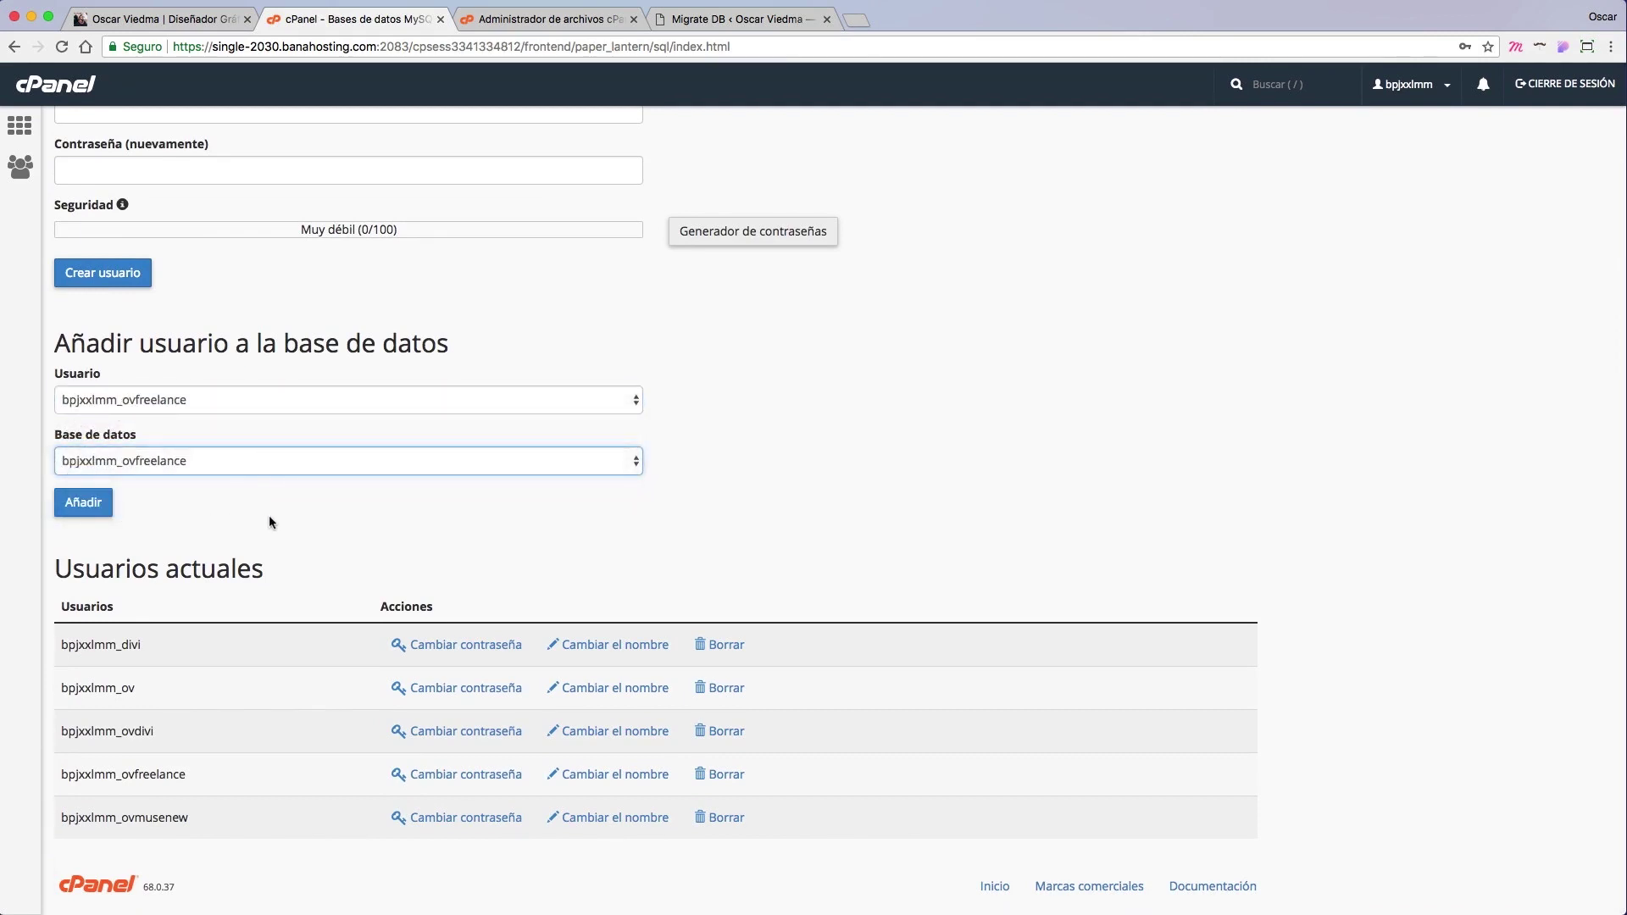
{"action": "left_click", "coordinate": [99, 506]}
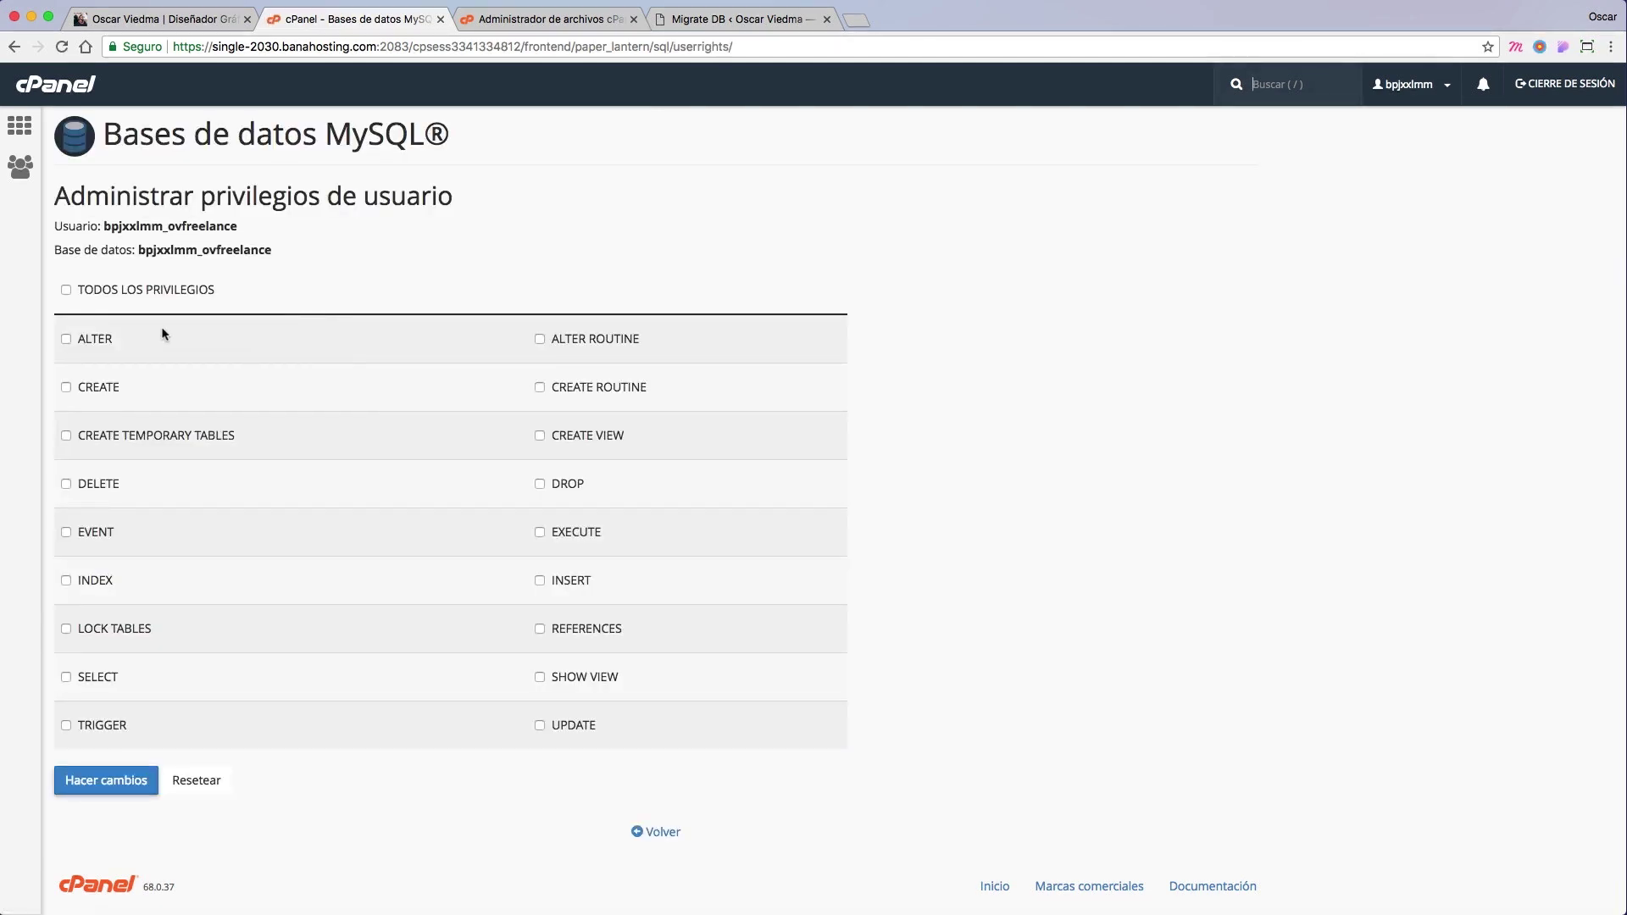
{"action": "left_click", "coordinate": [102, 292]}
{"action": "left_click", "coordinate": [128, 784]}
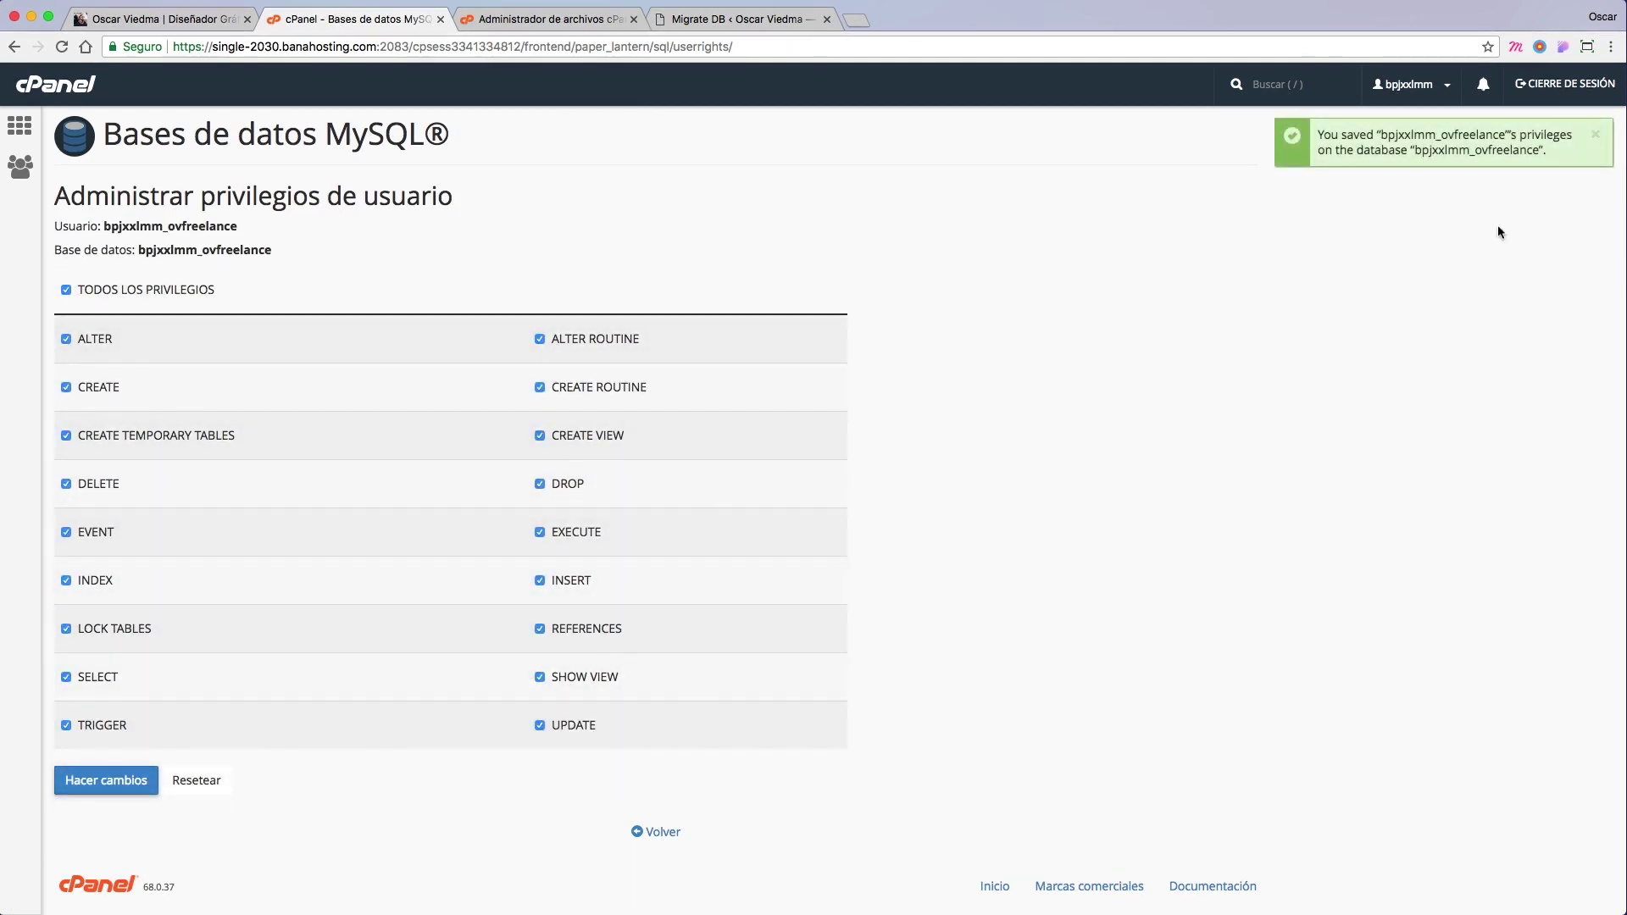
{"action": "left_click", "coordinate": [58, 87]}
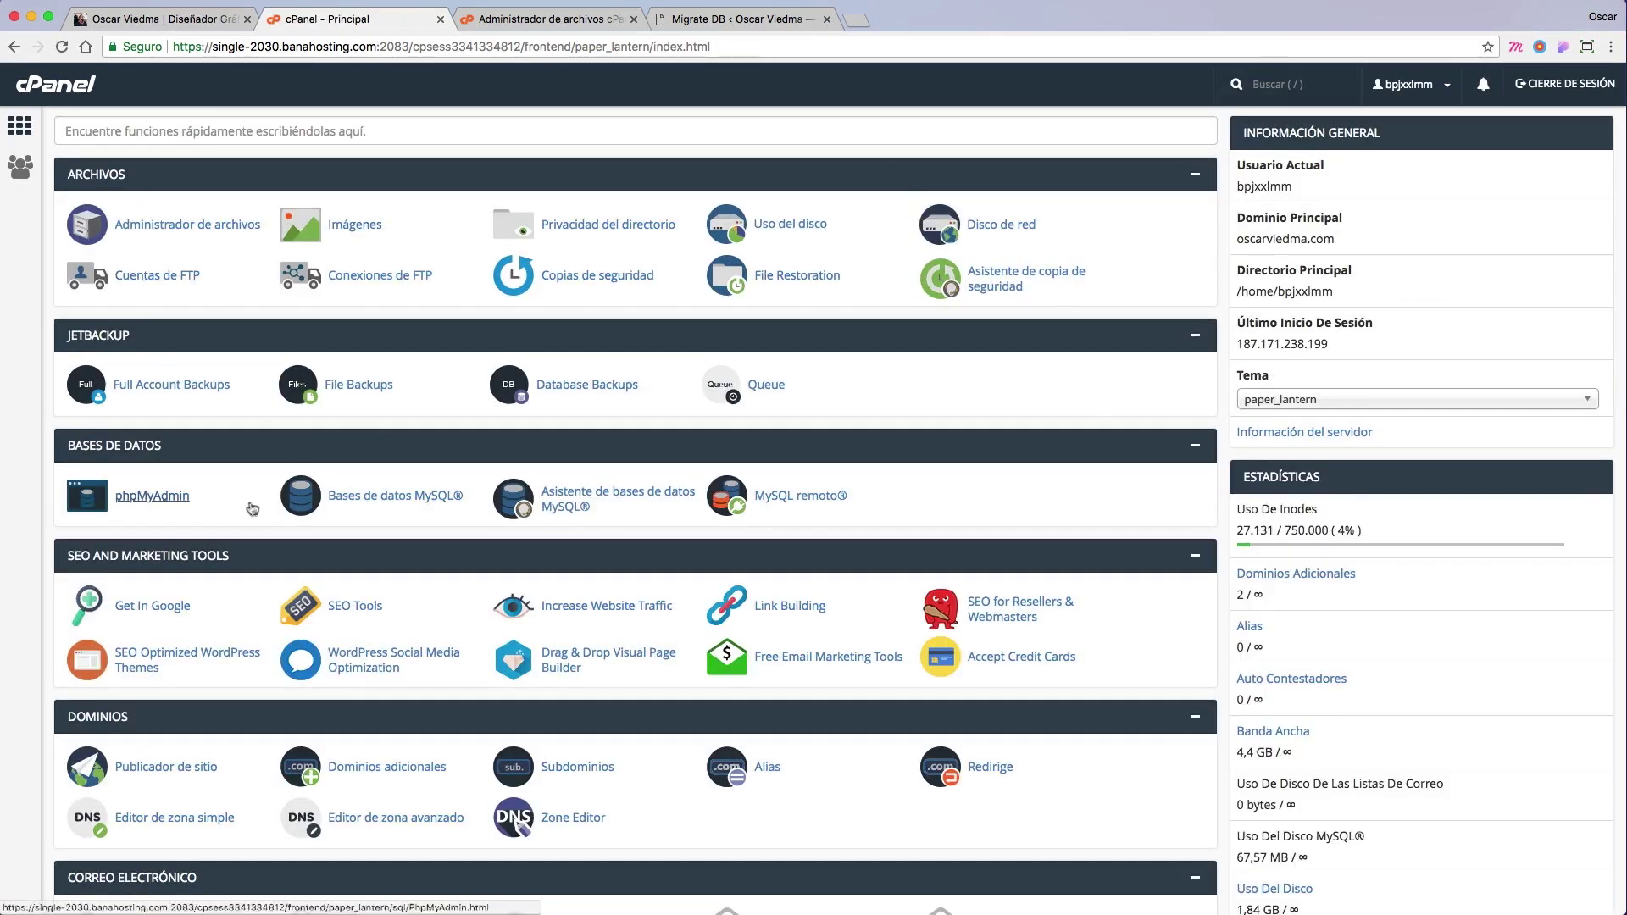
Step: Open phpMyAdmin, select bpjxxlmm_ovfreelance and go to its Importar tab
{"action": "left_click", "coordinate": [152, 497]}
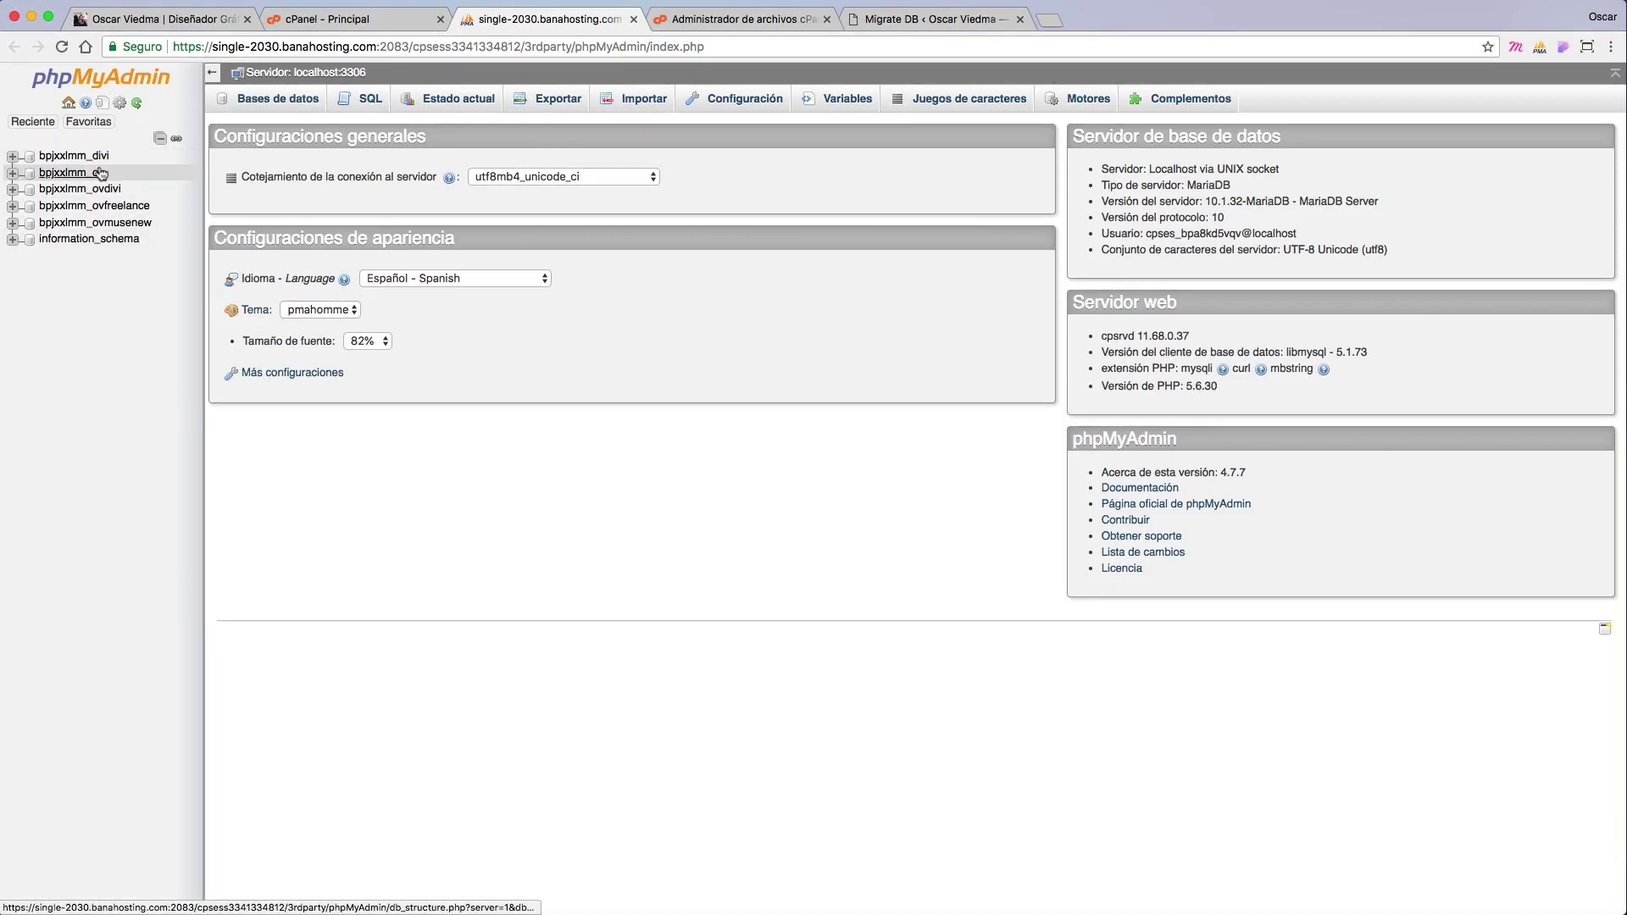
{"action": "left_click", "coordinate": [97, 207]}
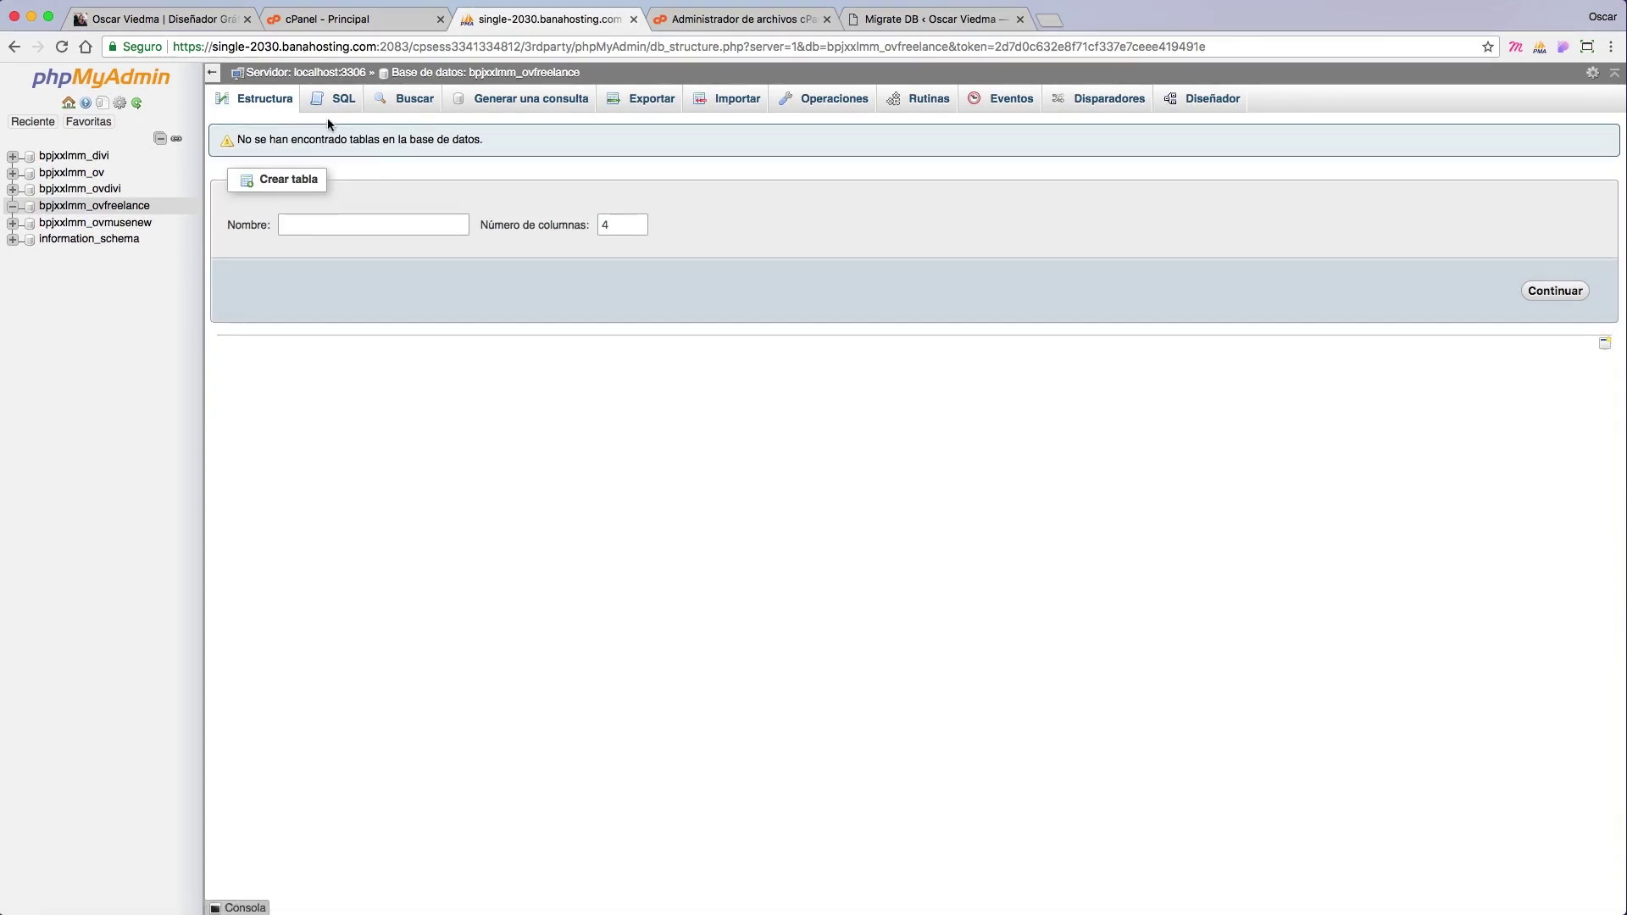
{"action": "left_click", "coordinate": [730, 109]}
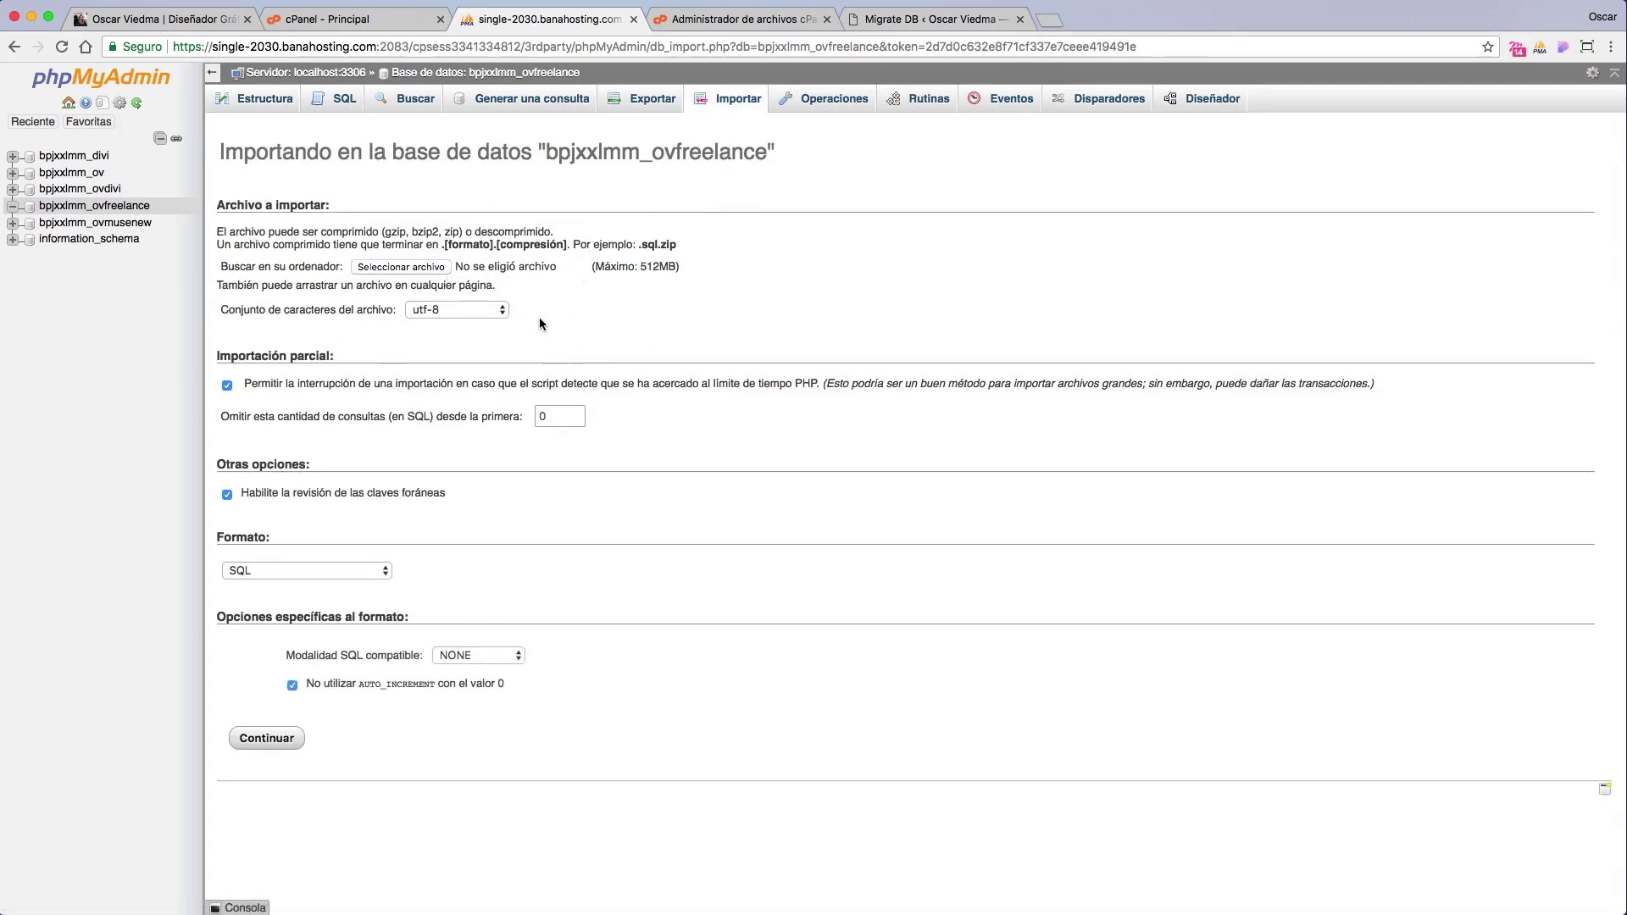
Step: Import local-migrate-20180430145929.sql.gz from the Desktop into bpjxxlmm_ovfreelance
{"action": "left_click", "coordinate": [410, 268]}
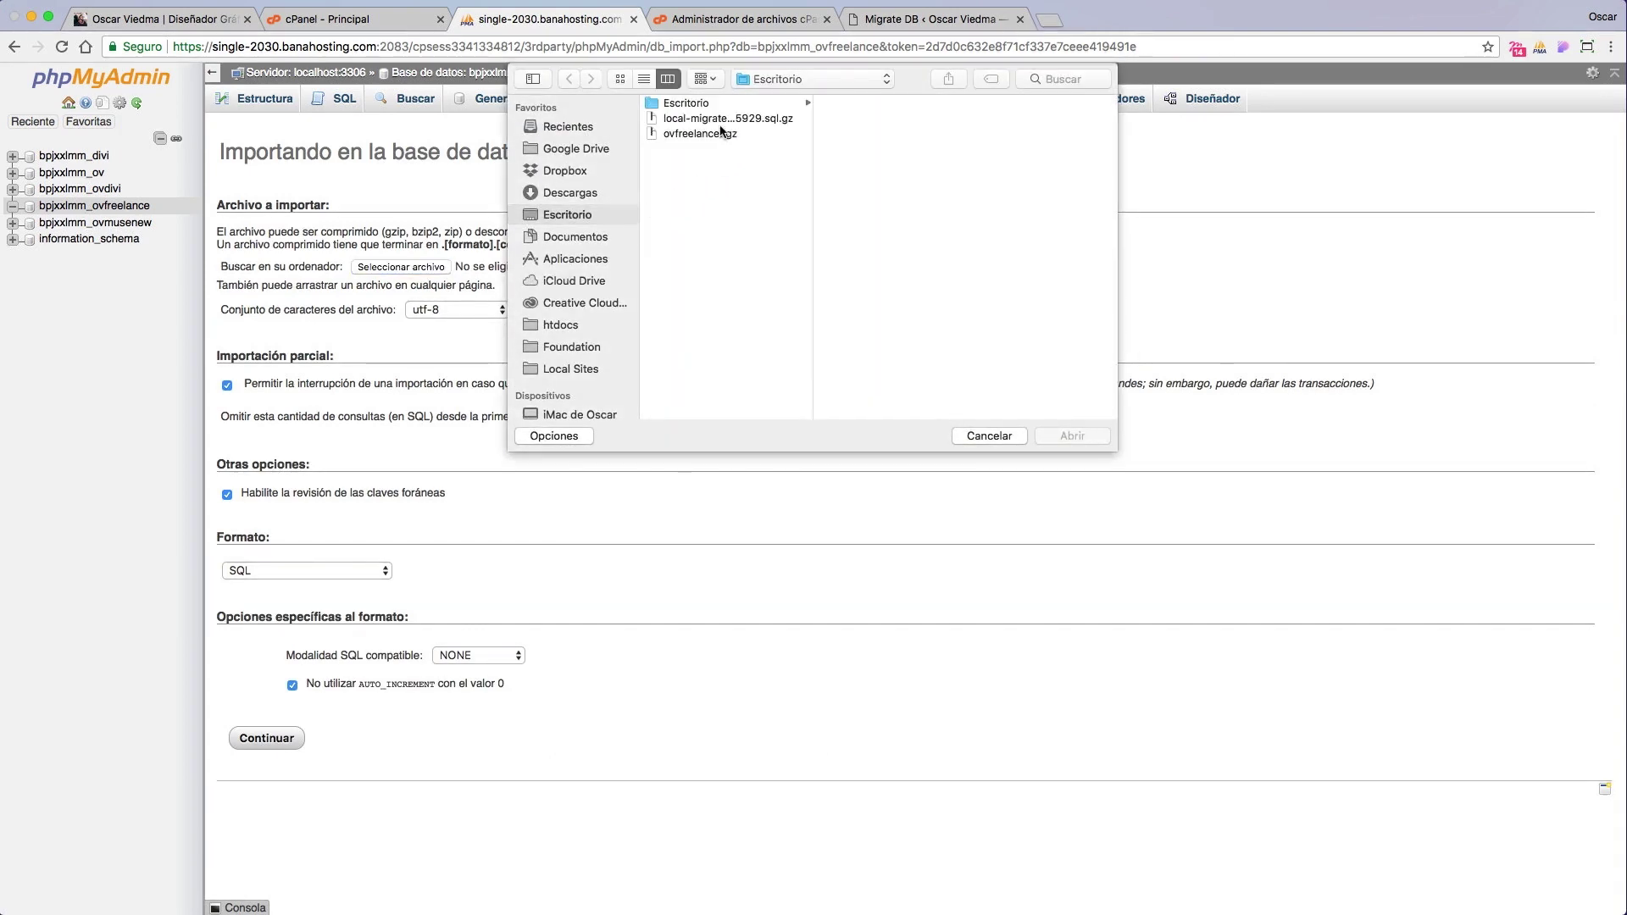
{"action": "left_click", "coordinate": [705, 121]}
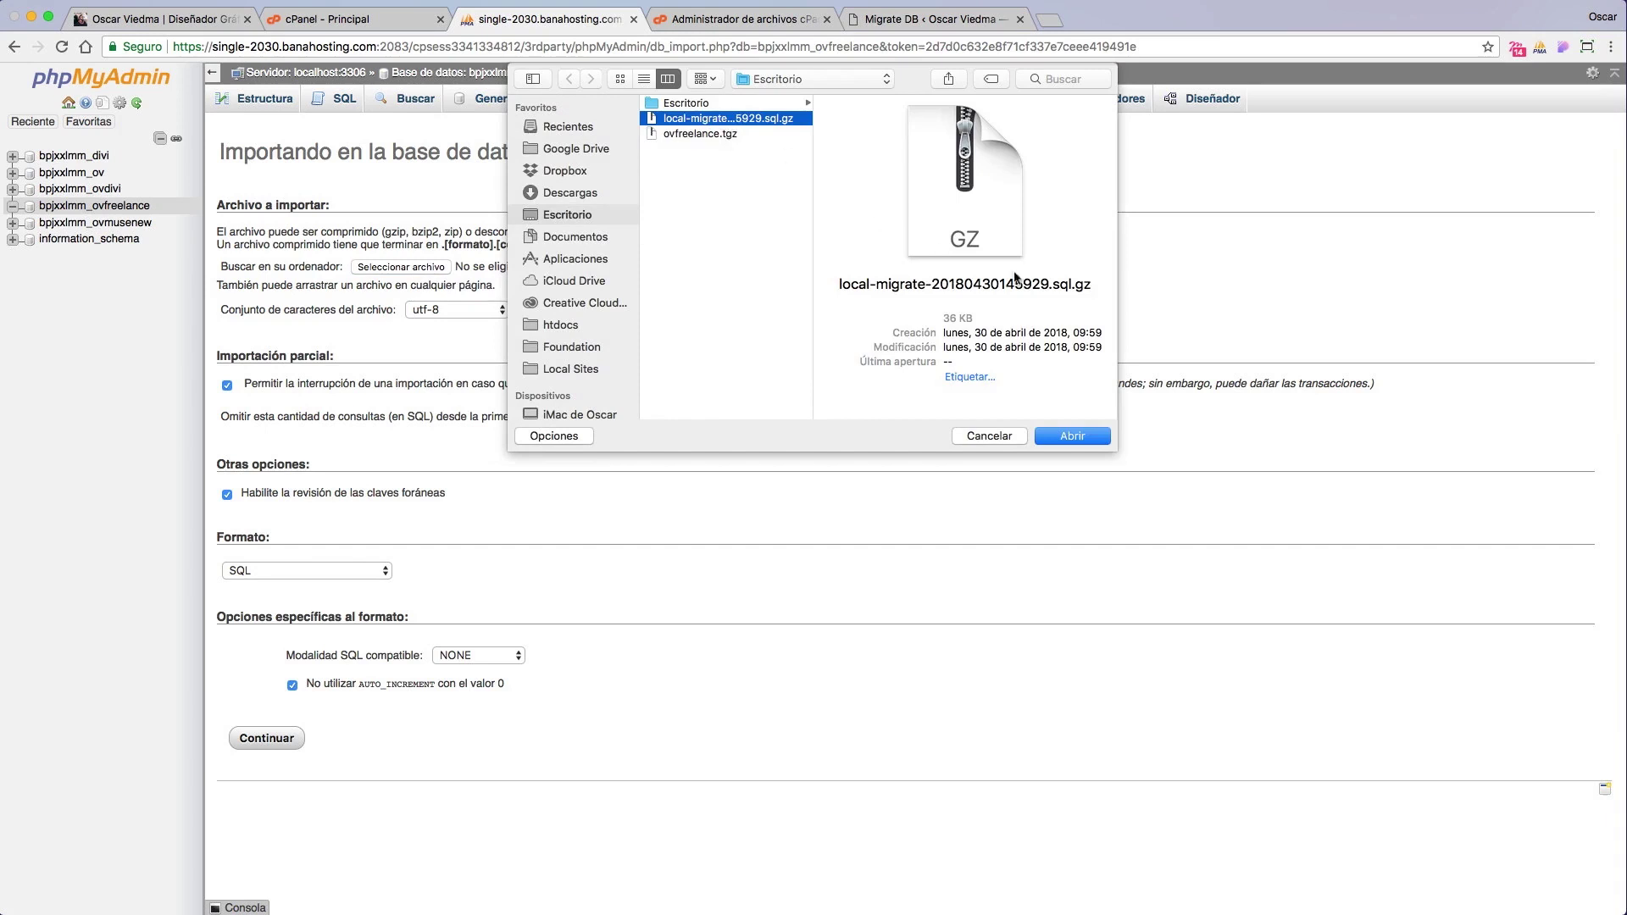
{"action": "left_click", "coordinate": [1091, 436]}
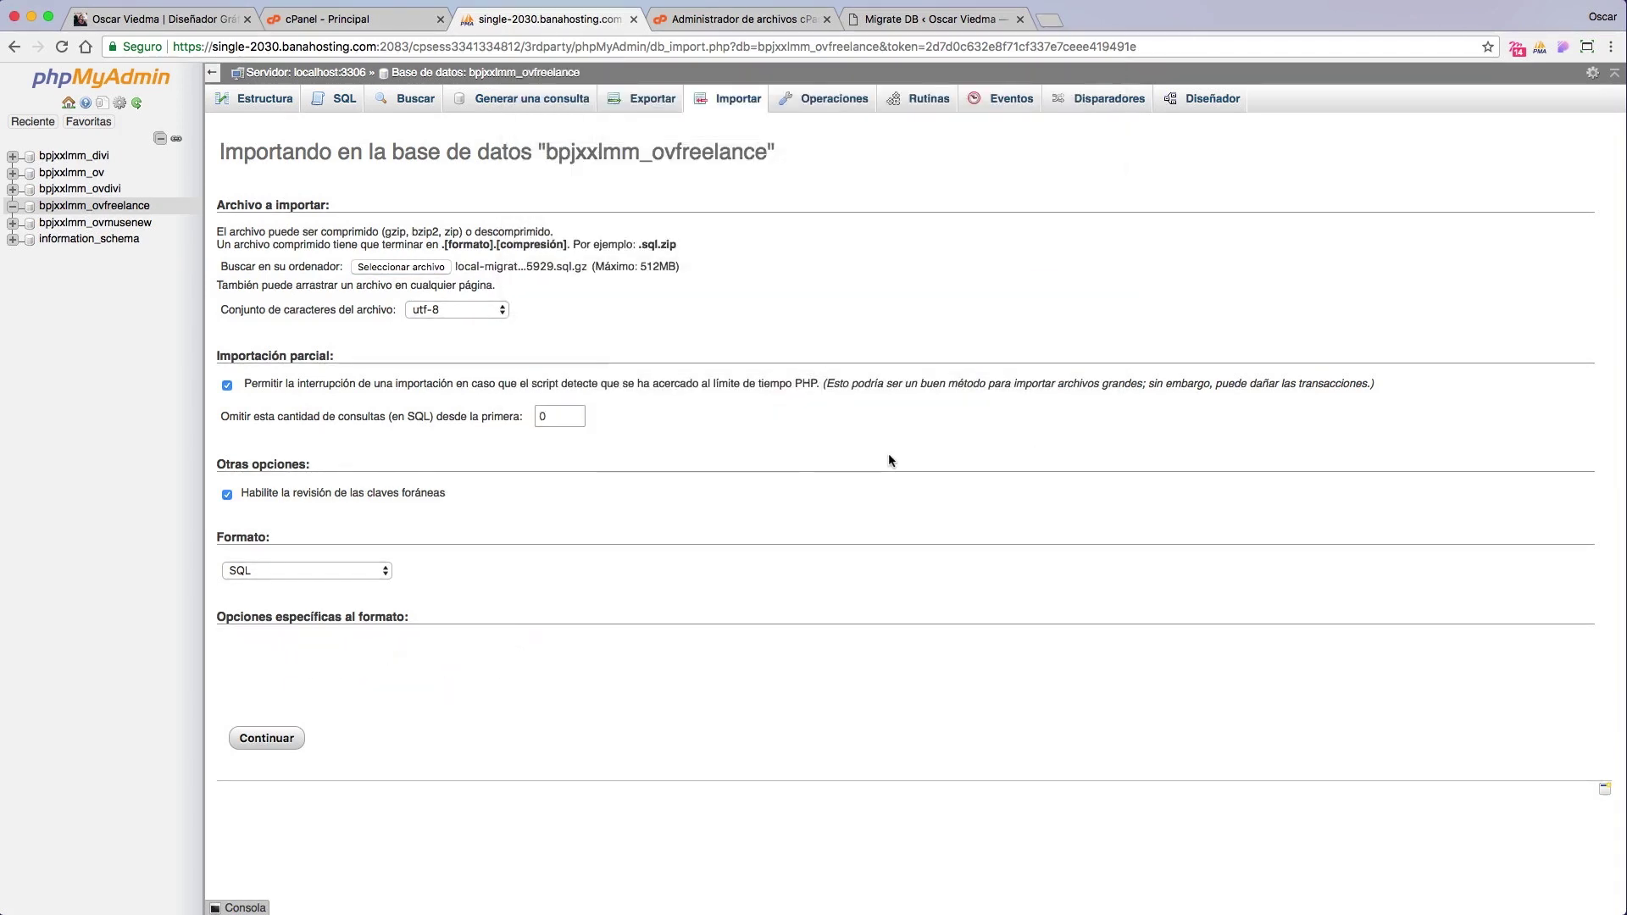
{"action": "left_click", "coordinate": [289, 741]}
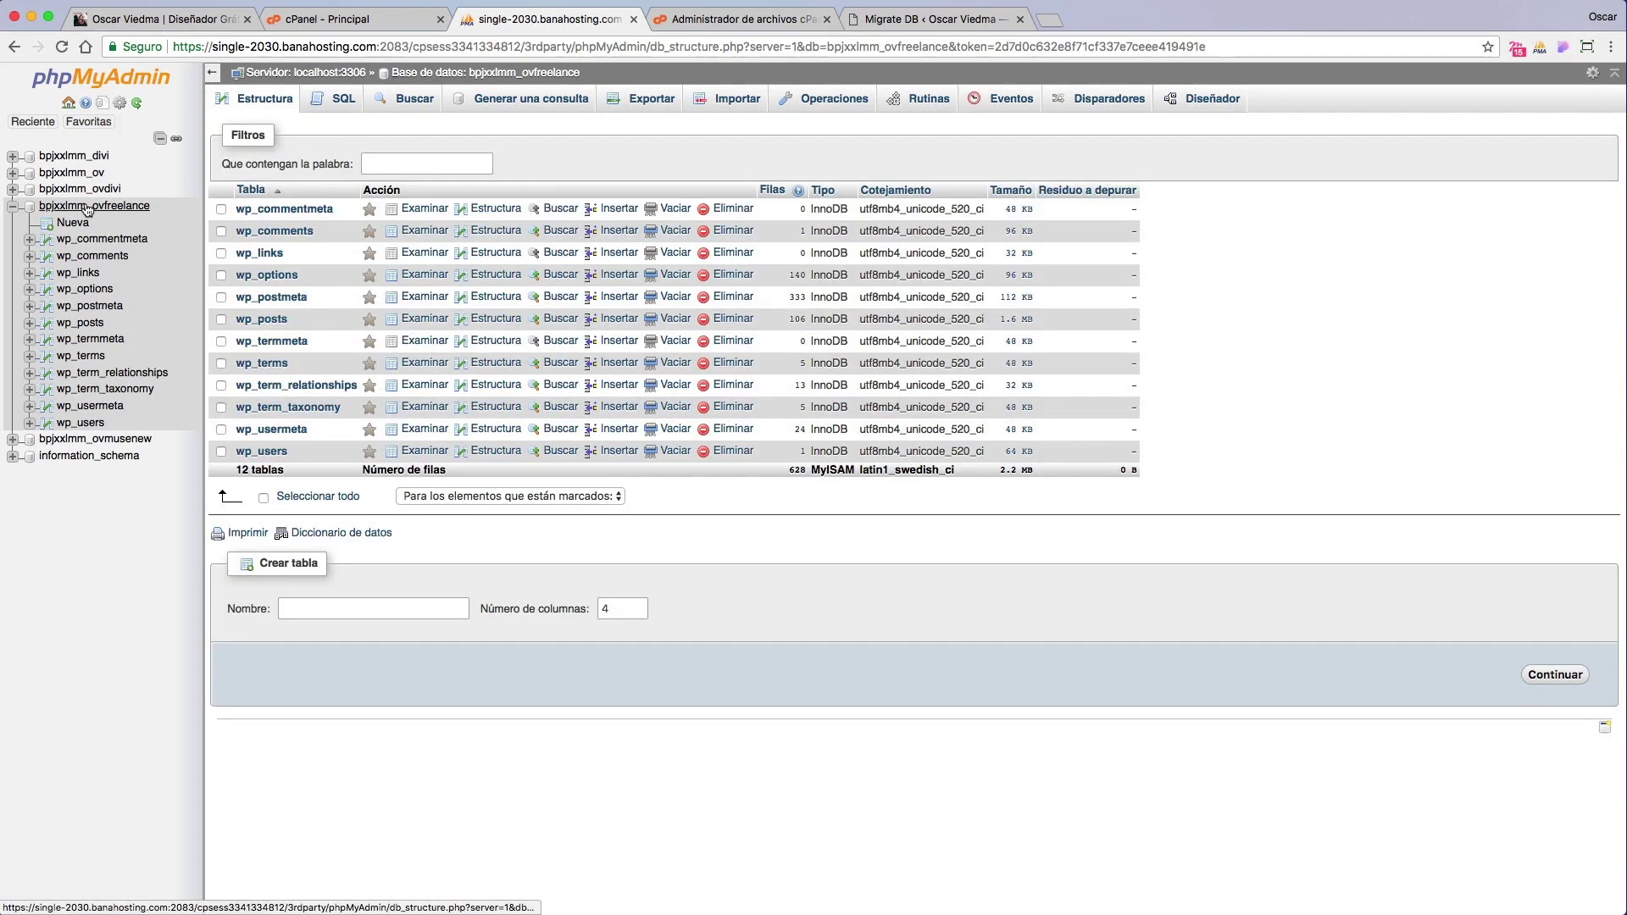
{"action": "left_click", "coordinate": [85, 208]}
Step: Open wp-config.php from the demo.ovdivi.com folder in the File Manager code editor
{"action": "left_click", "coordinate": [686, 20]}
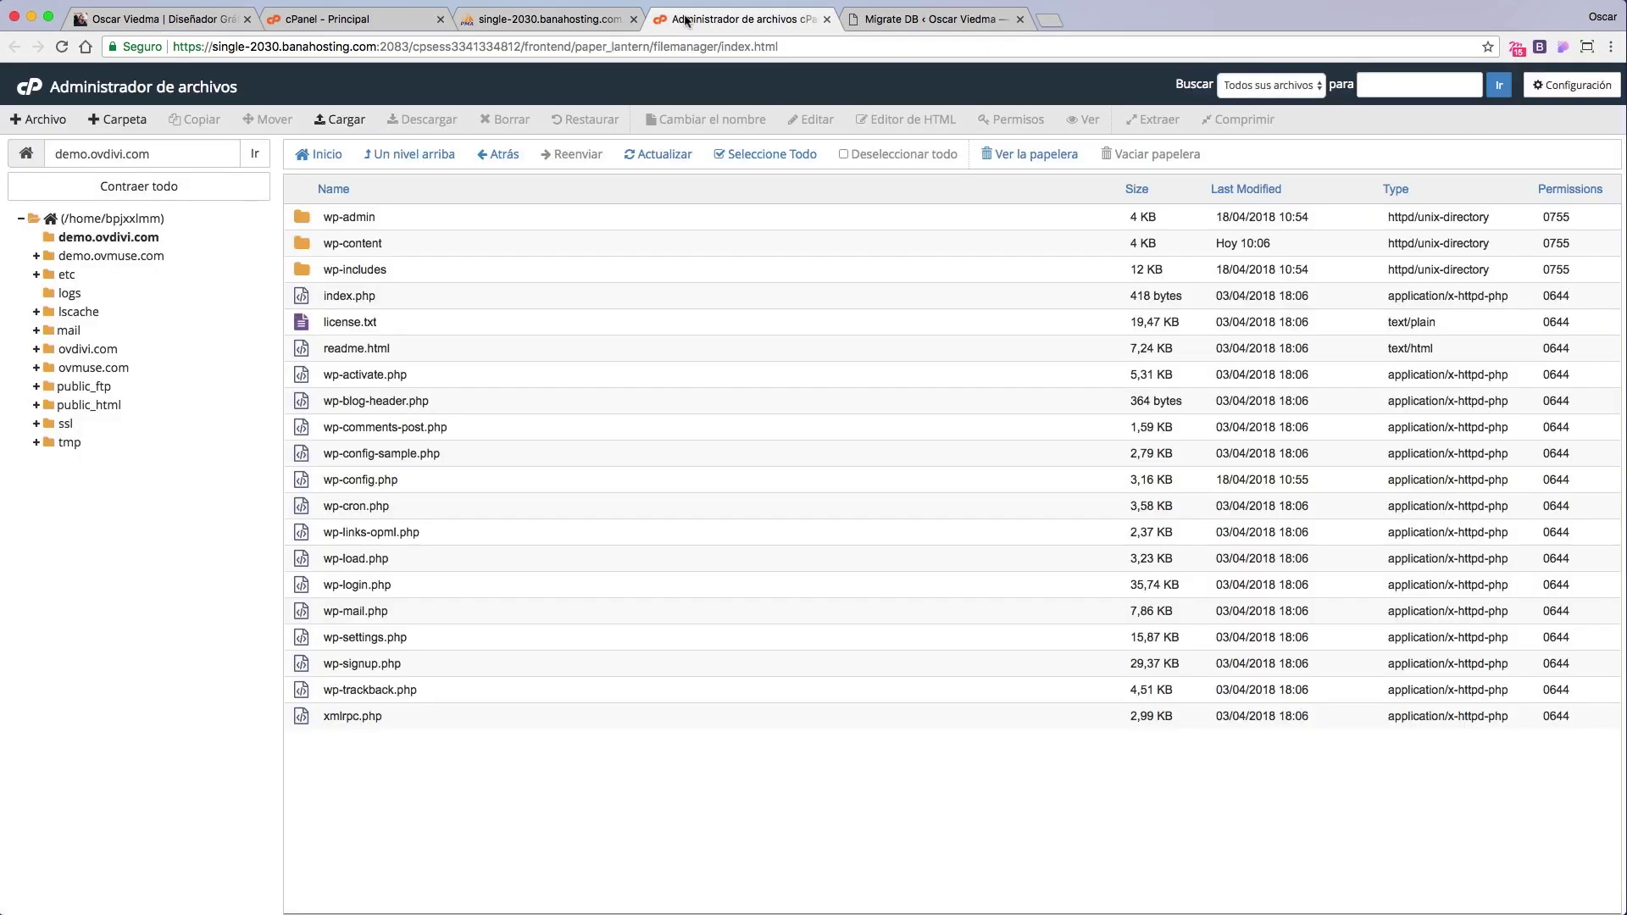
{"action": "left_click", "coordinate": [117, 241]}
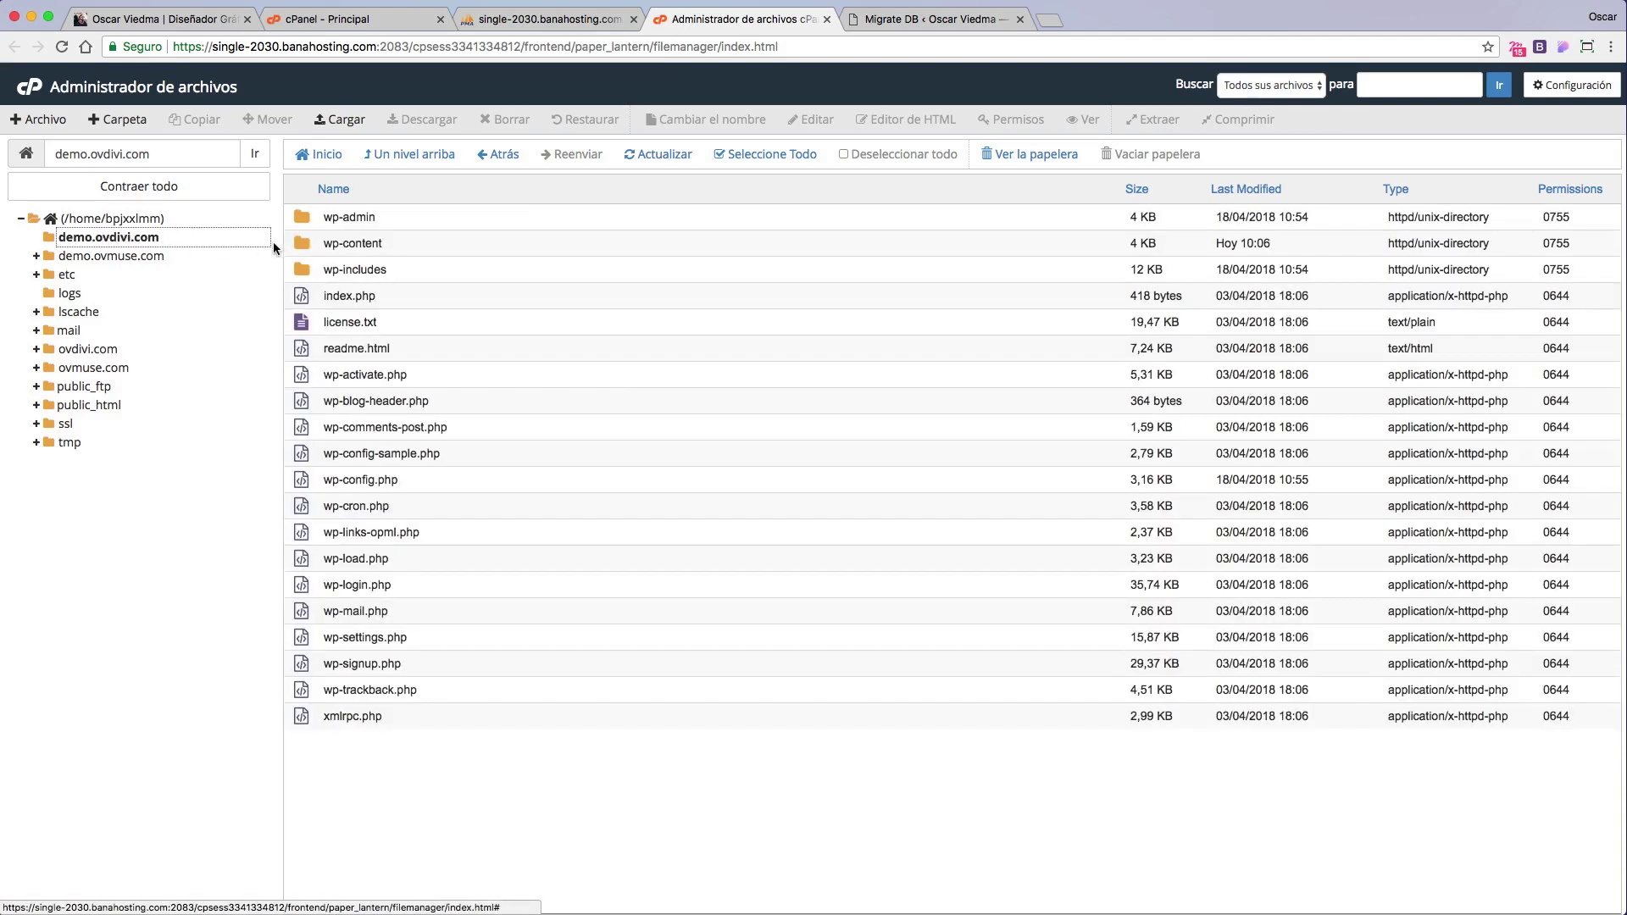
{"action": "left_click", "coordinate": [368, 485]}
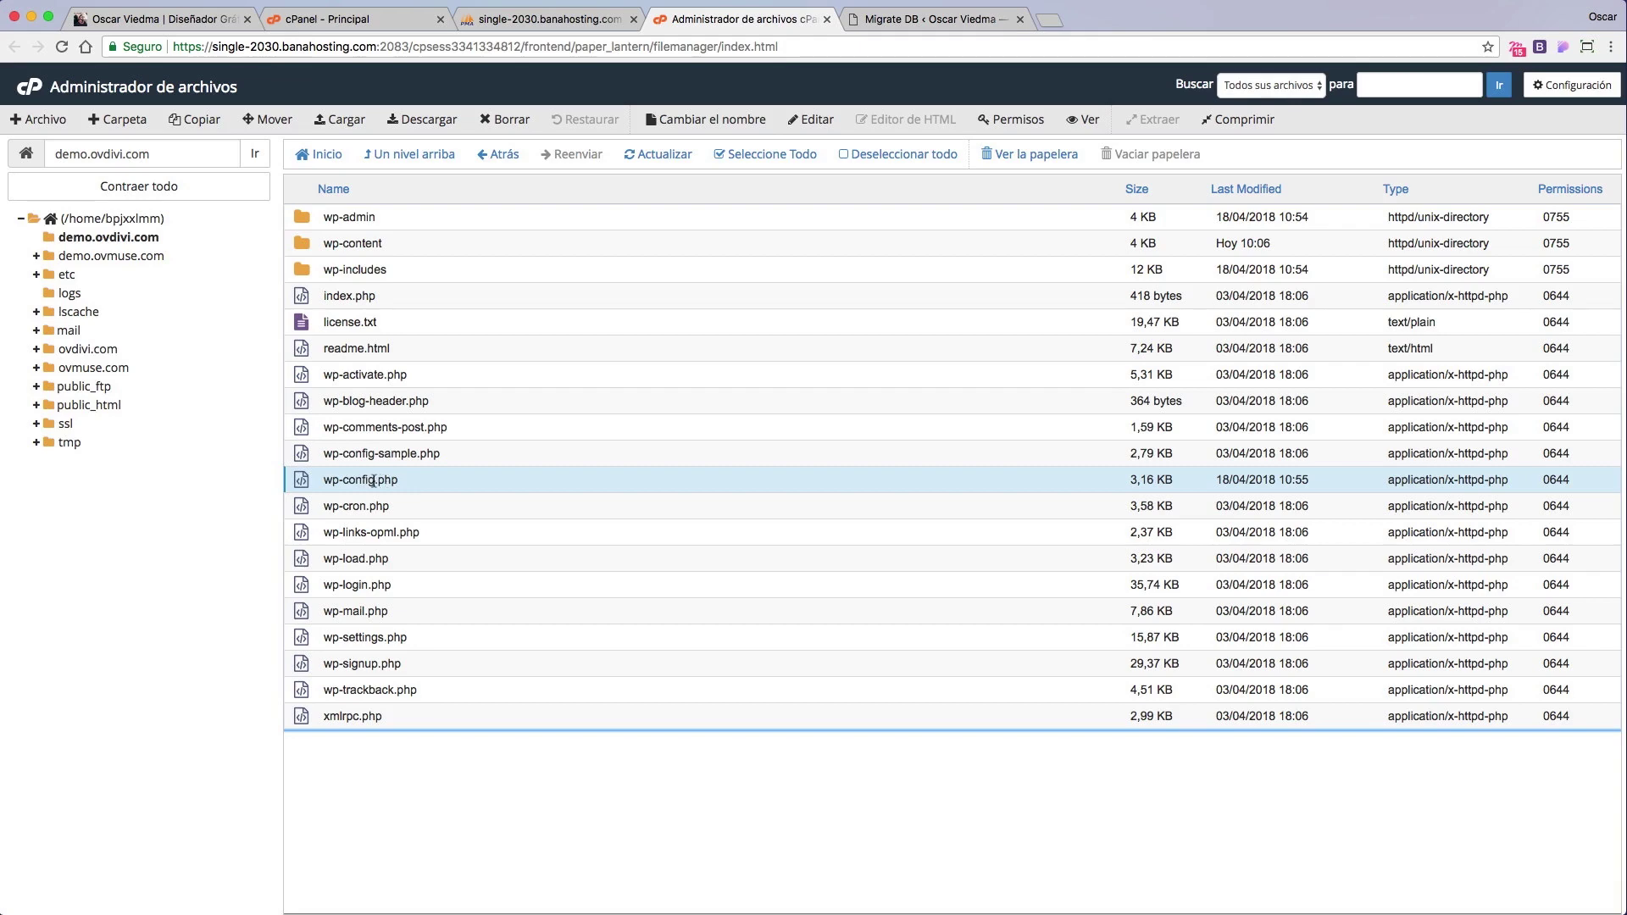
{"action": "right_click", "coordinate": [368, 481]}
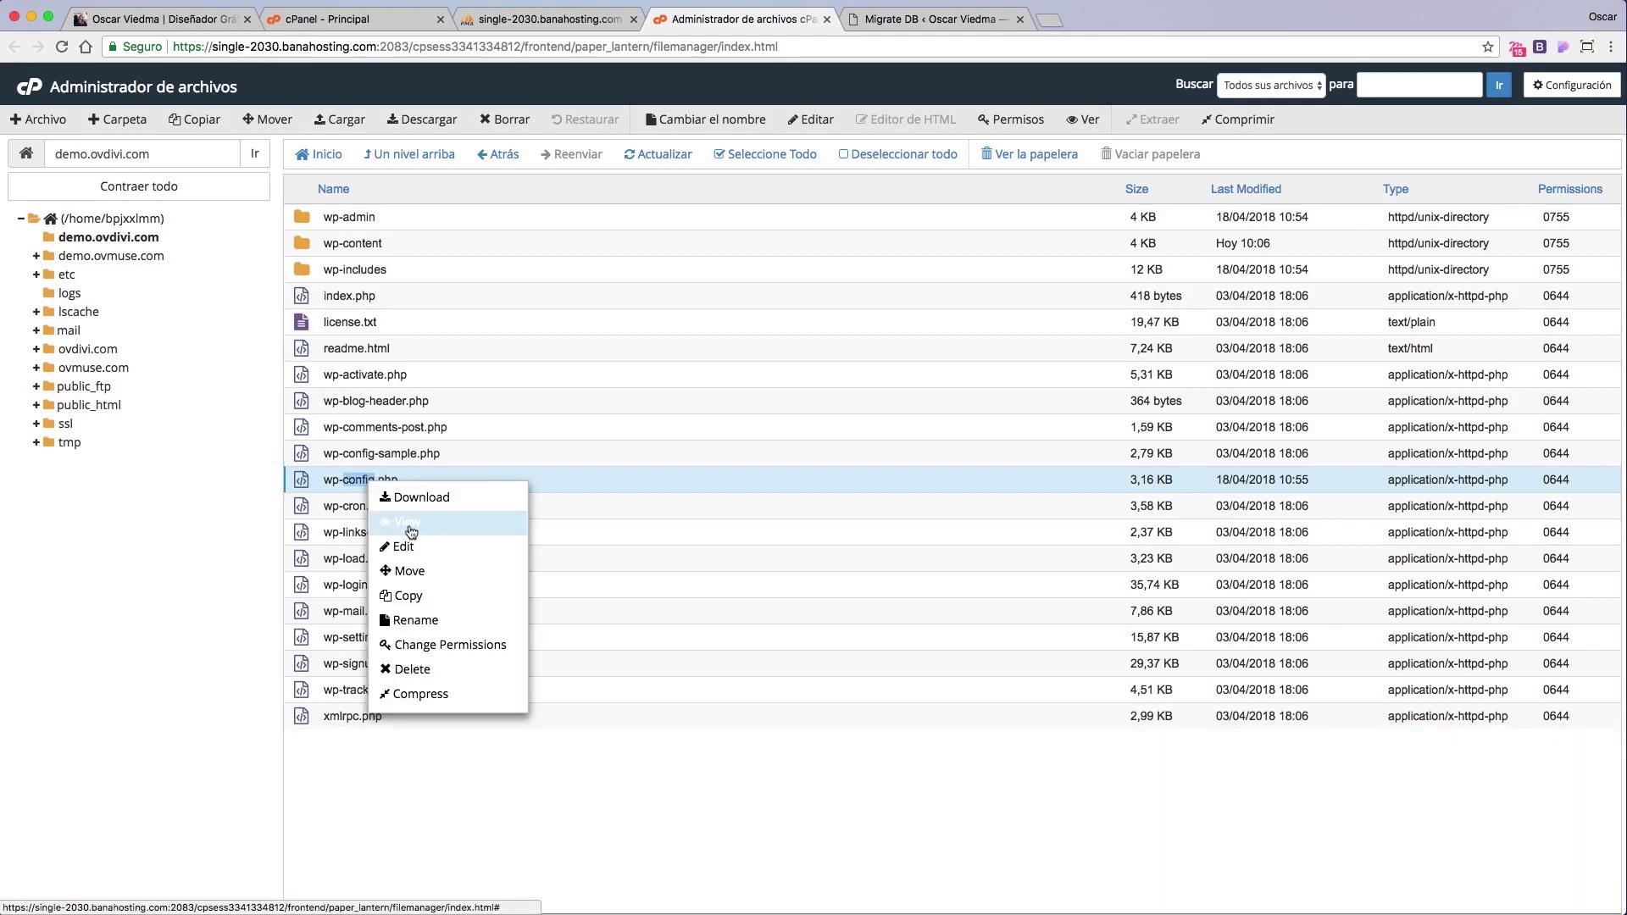
{"action": "left_click", "coordinate": [445, 552]}
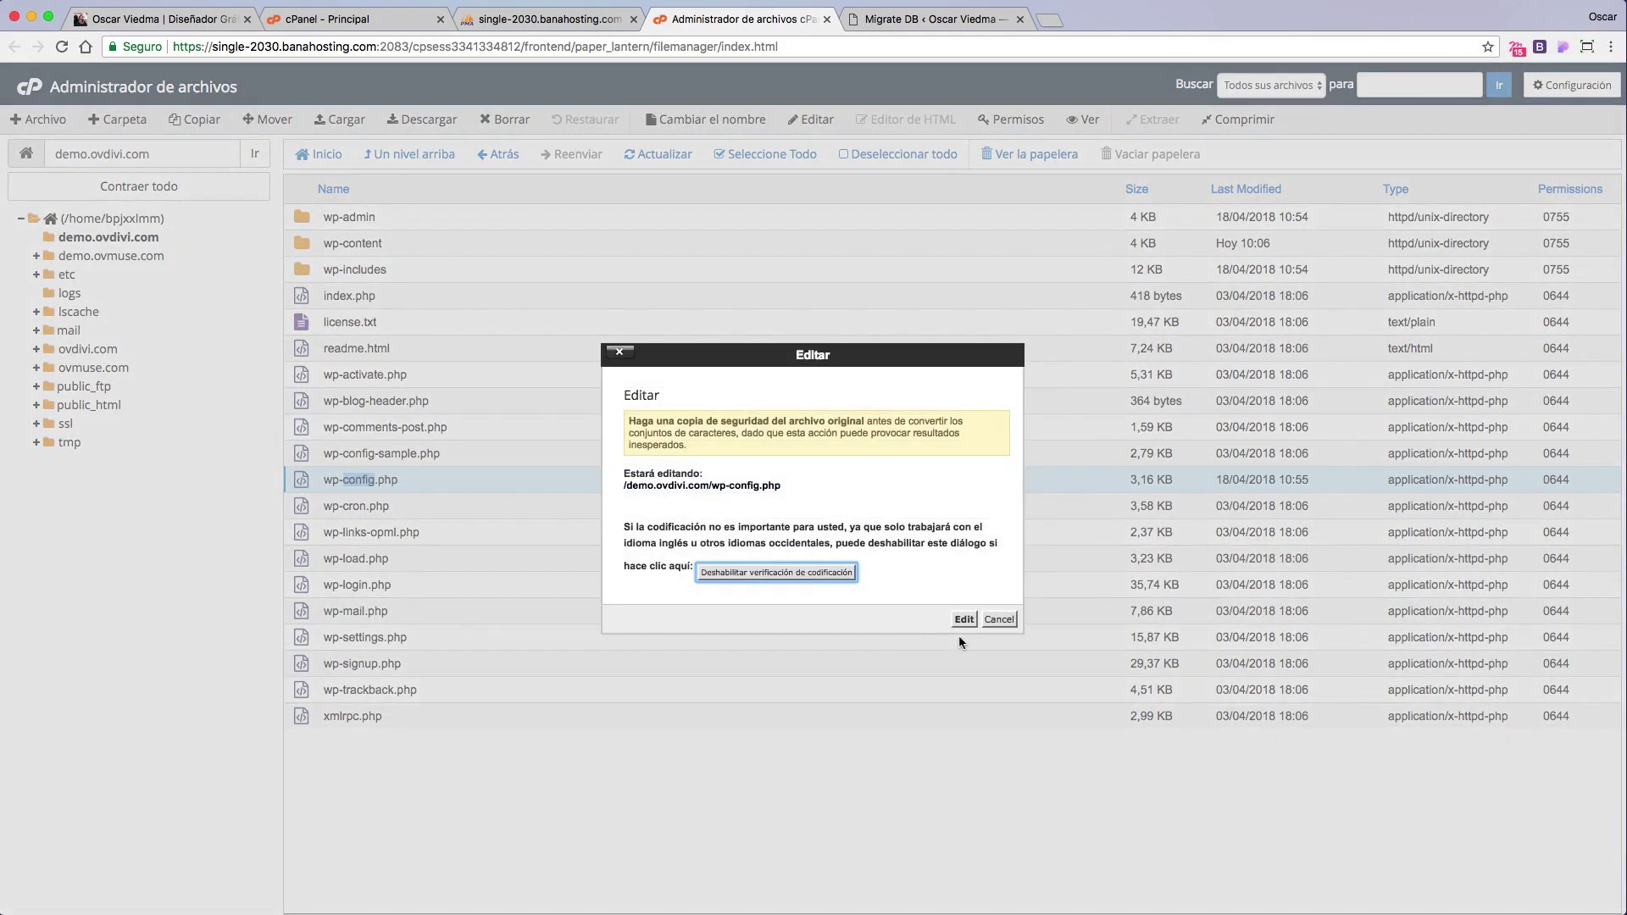
{"action": "left_click", "coordinate": [964, 618]}
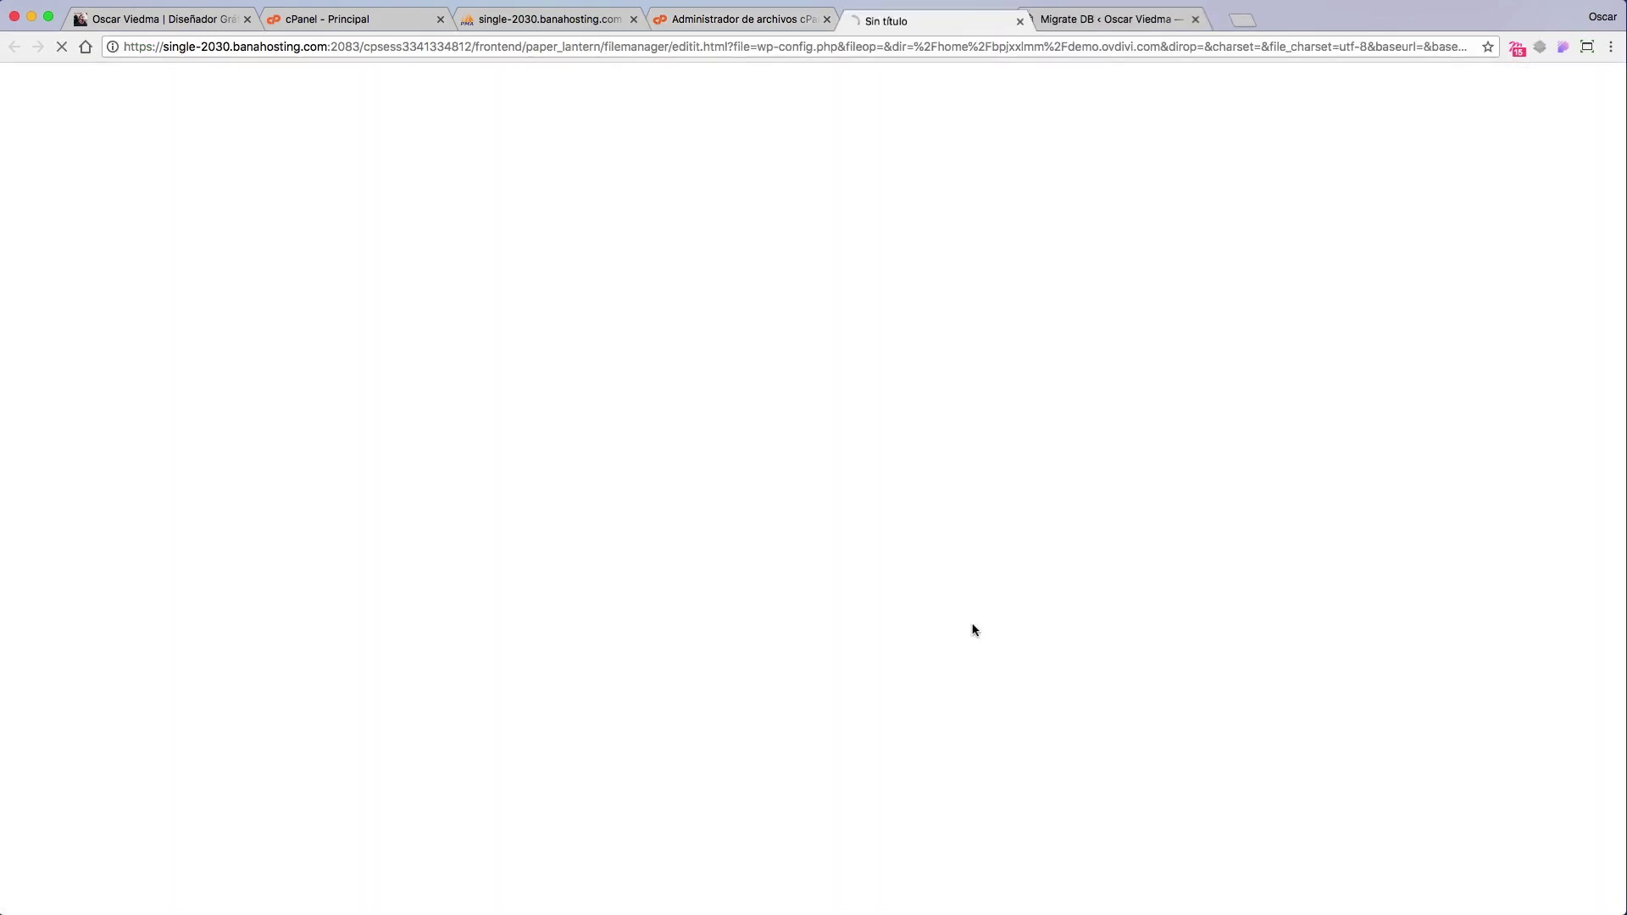
Step: Review the DB_NAME, DB_USER and DB_PASSWORD lines, checking the new database name in phpMyAdmin
{"action": "left_click_drag", "start_coordinate": [248, 472], "coordinate": [99, 472]}
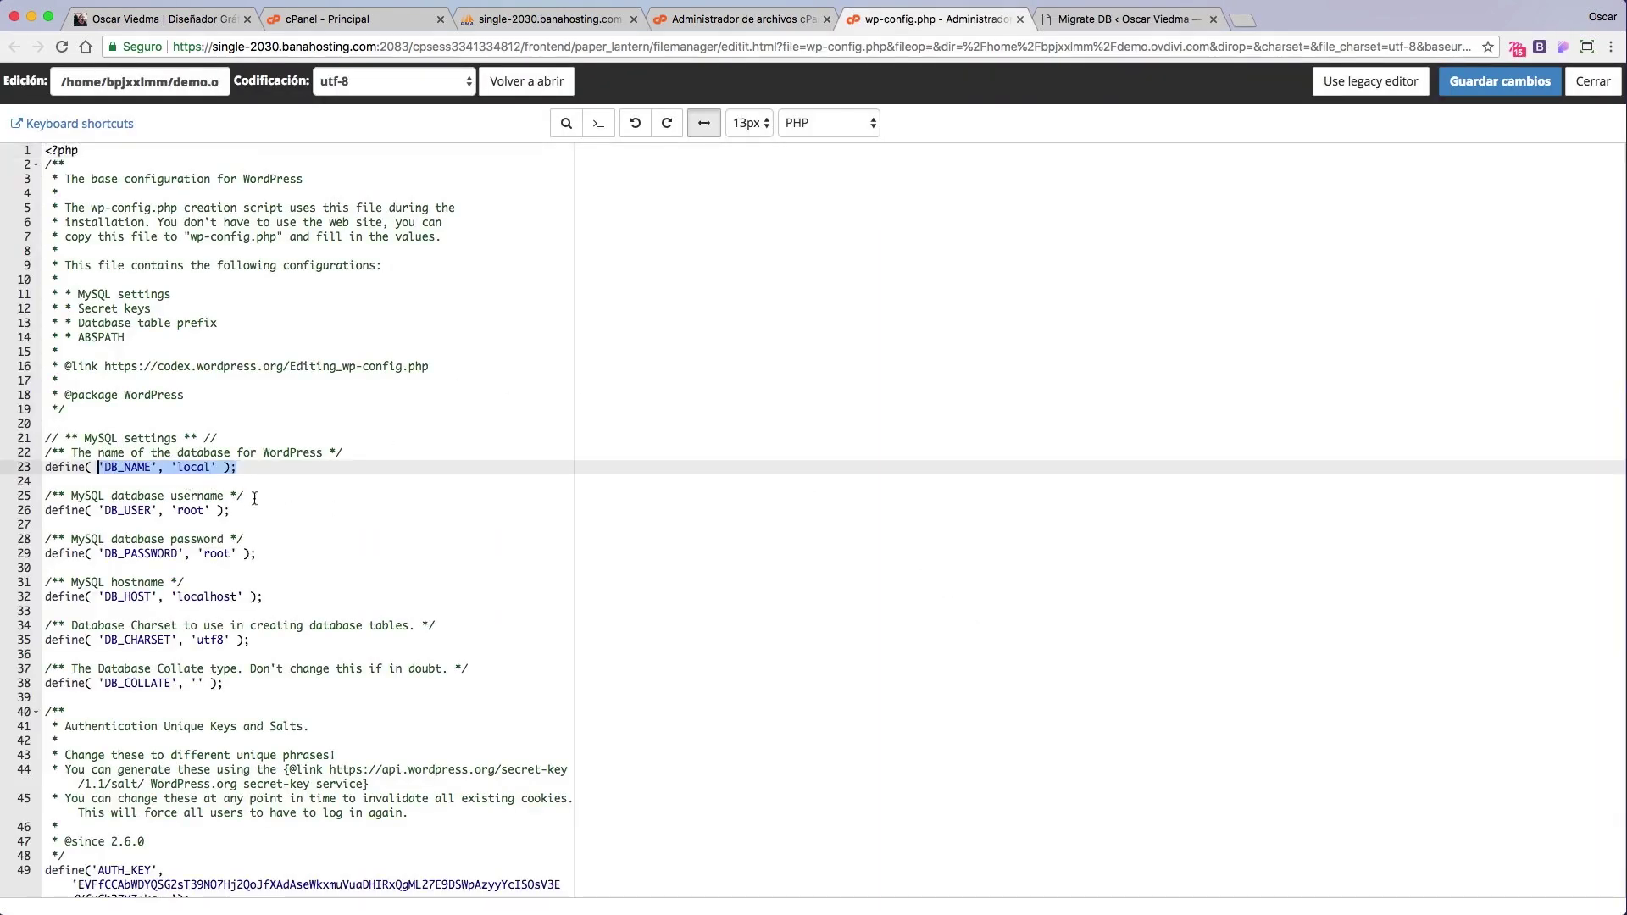
{"action": "left_click_drag", "start_coordinate": [248, 508], "coordinate": [102, 511]}
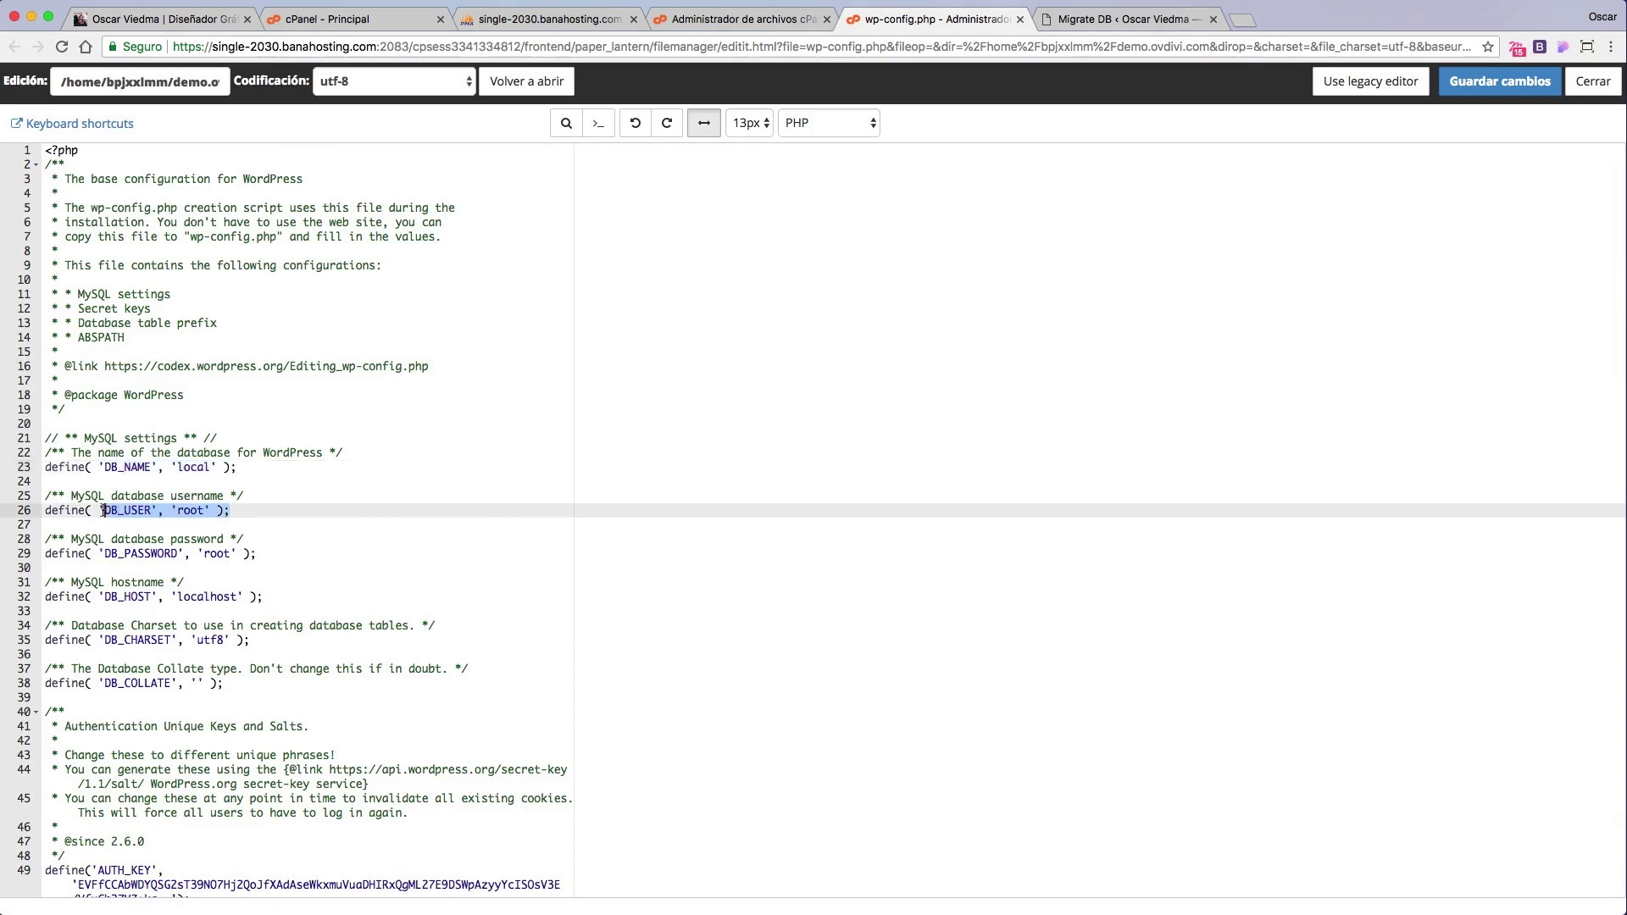
{"action": "left_click_drag", "start_coordinate": [269, 559], "coordinate": [102, 556]}
{"action": "left_click", "coordinate": [279, 548]}
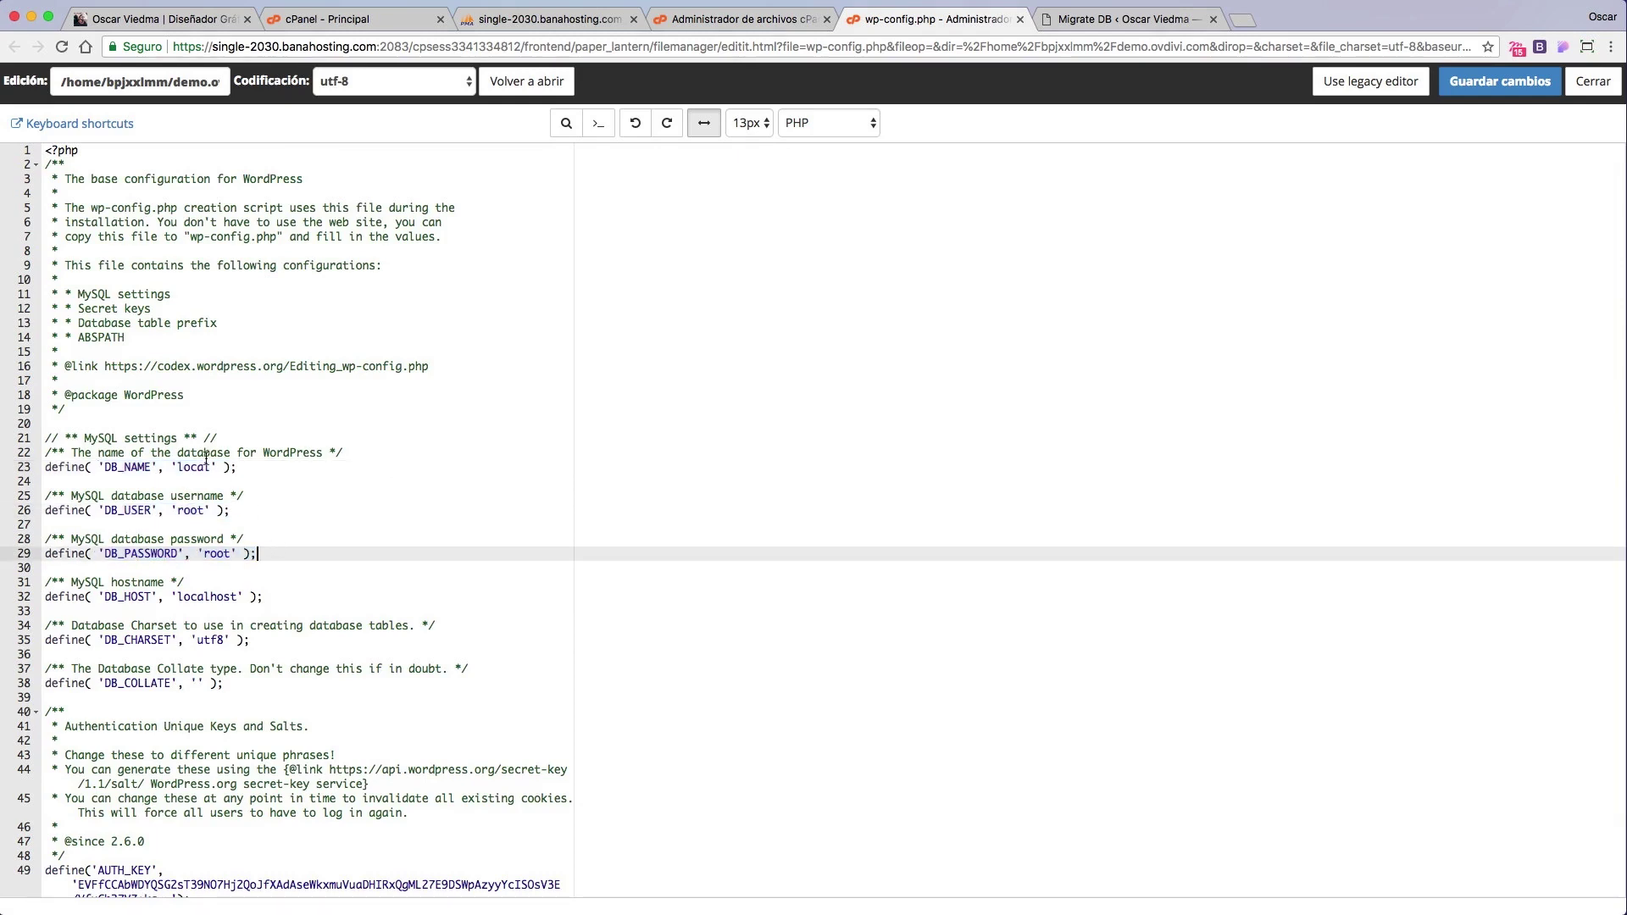
{"action": "left_click", "coordinate": [580, 20]}
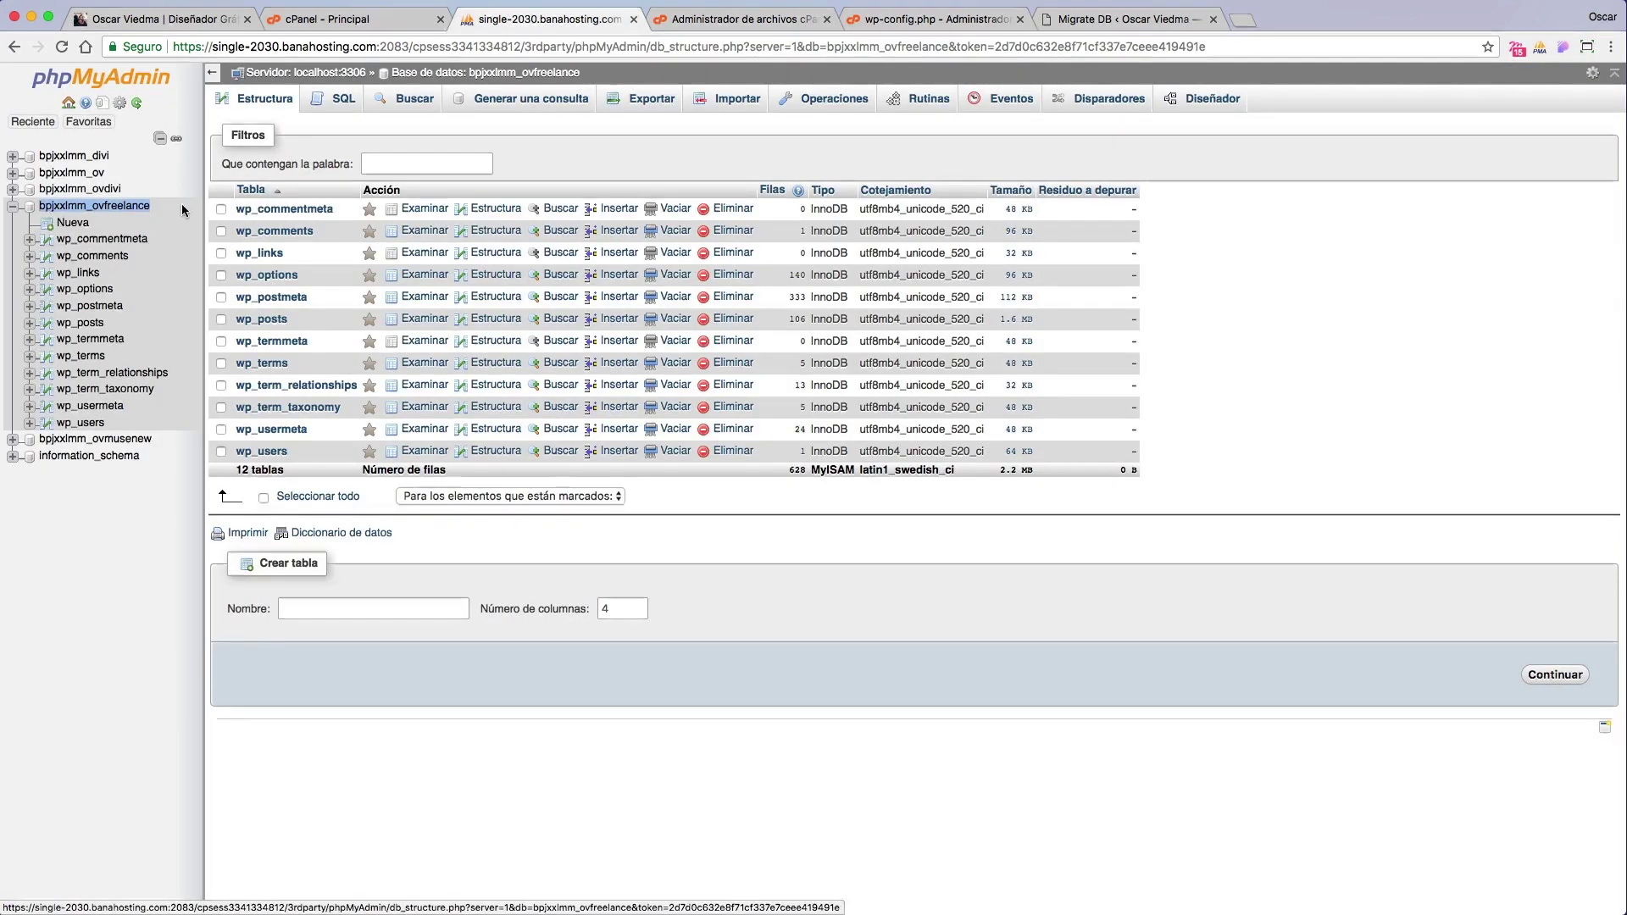
{"action": "left_click", "coordinate": [736, 18]}
{"action": "left_click", "coordinate": [913, 23]}
Step: Replace local and root with the ovfreelance database name and user, enter the new password, and save
{"action": "left_click_drag", "start_coordinate": [211, 467], "coordinate": [178, 469]}
{"action": "type", "text": "bpjxxlmm_ovfreelance"}
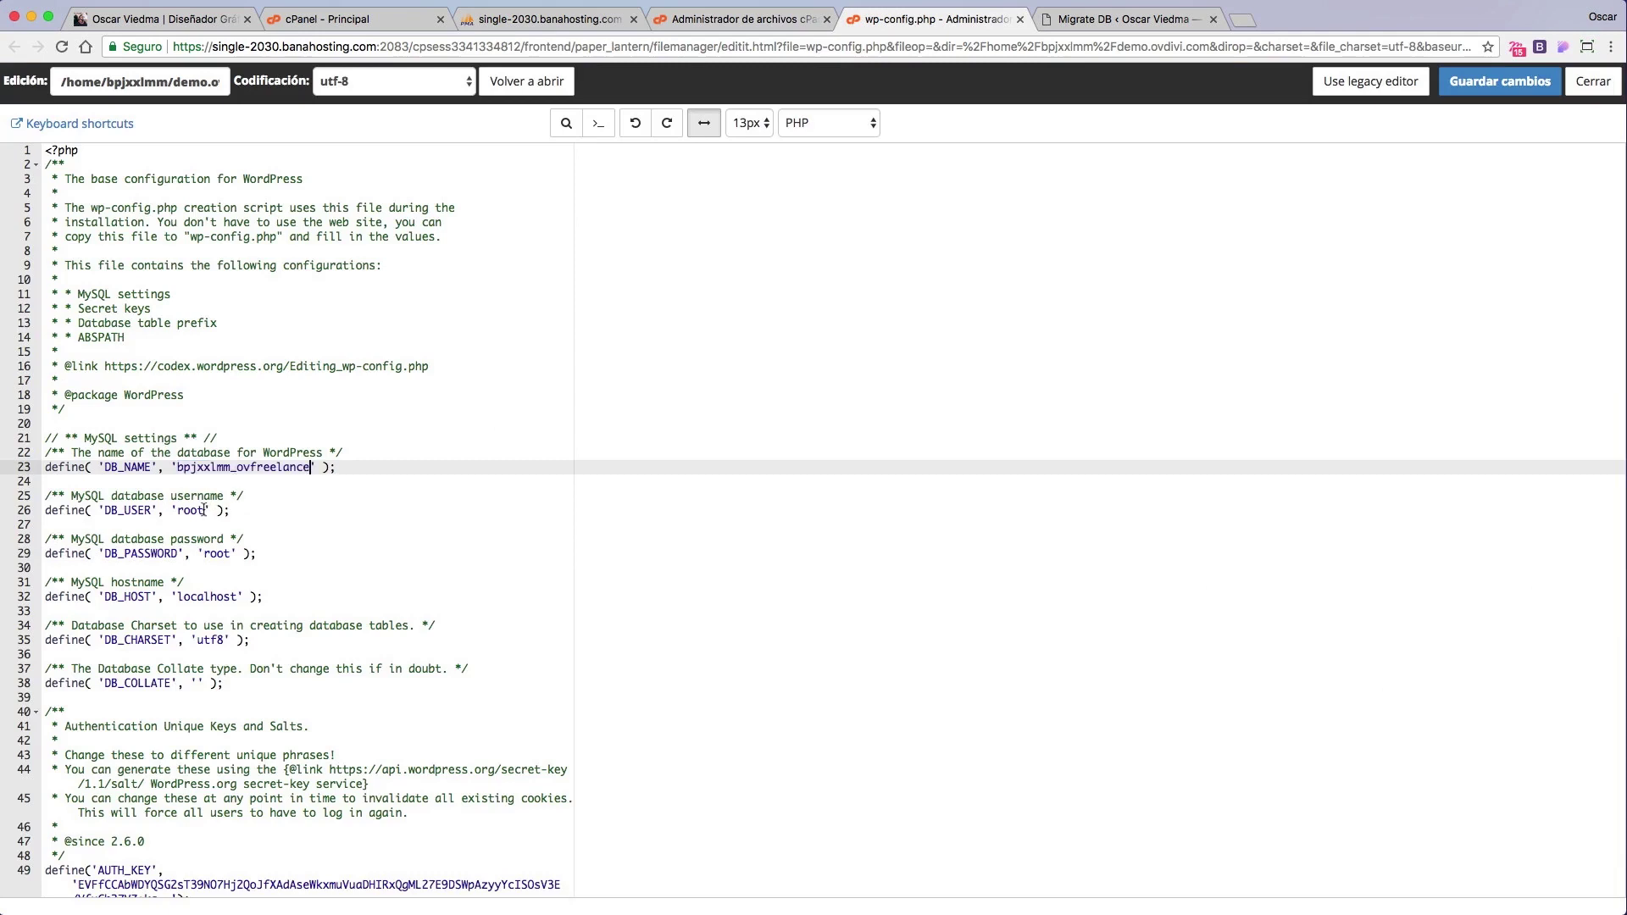
{"action": "double_click", "coordinate": [205, 510]}
{"action": "type", "text": "bpjxxlmm_ovfreelance"}
{"action": "double_click", "coordinate": [218, 554]}
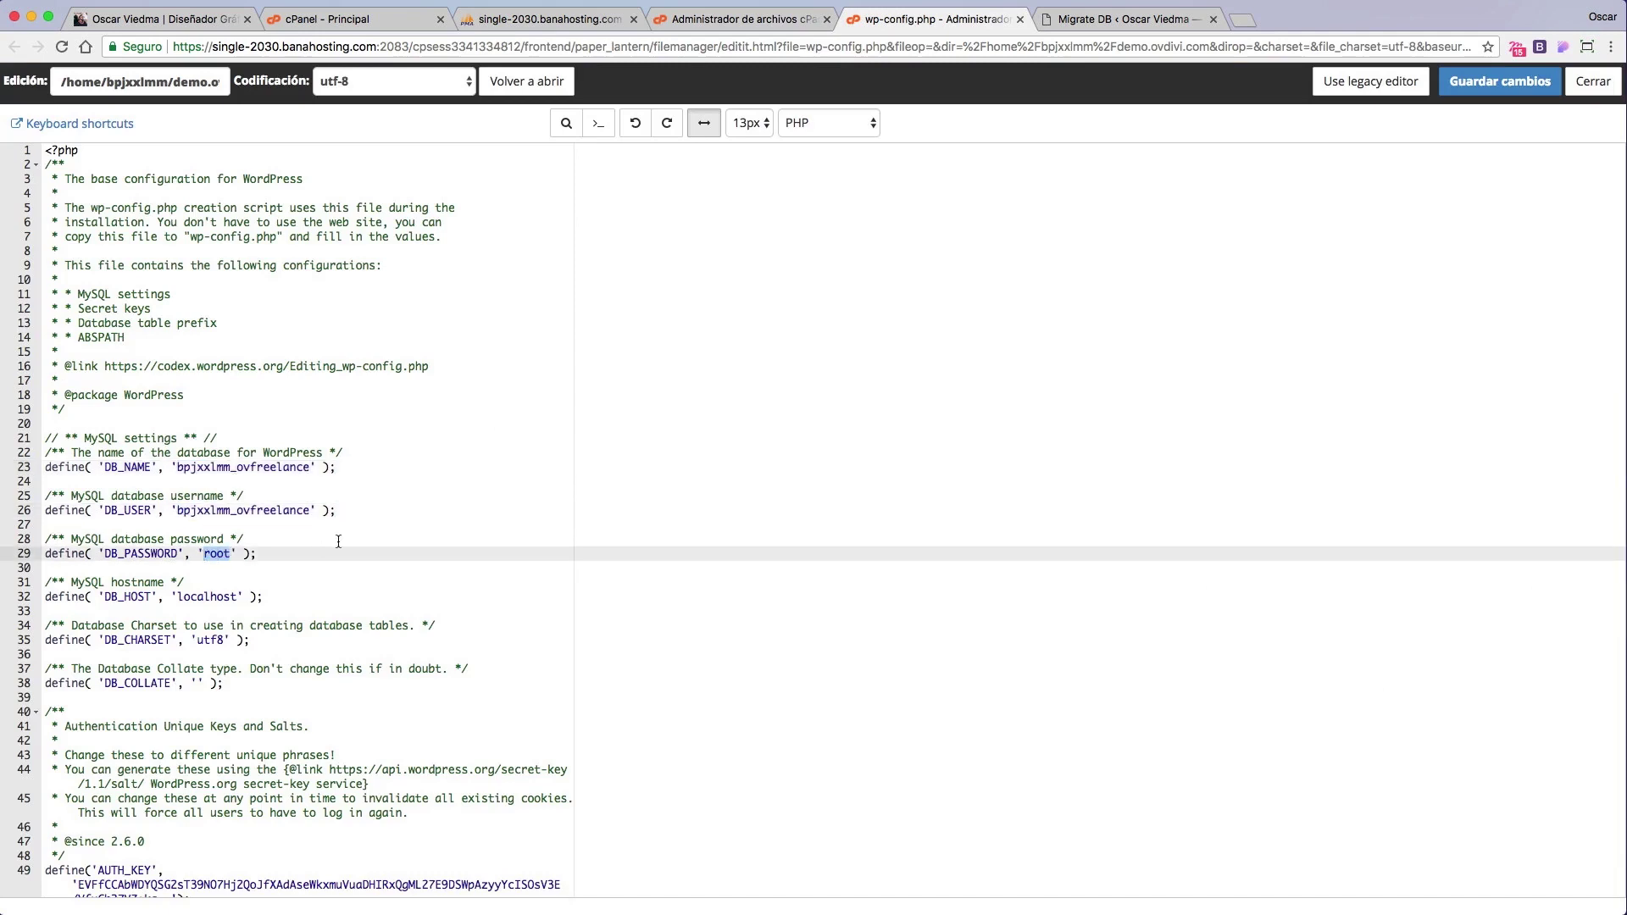
{"action": "left_click", "coordinate": [1477, 82]}
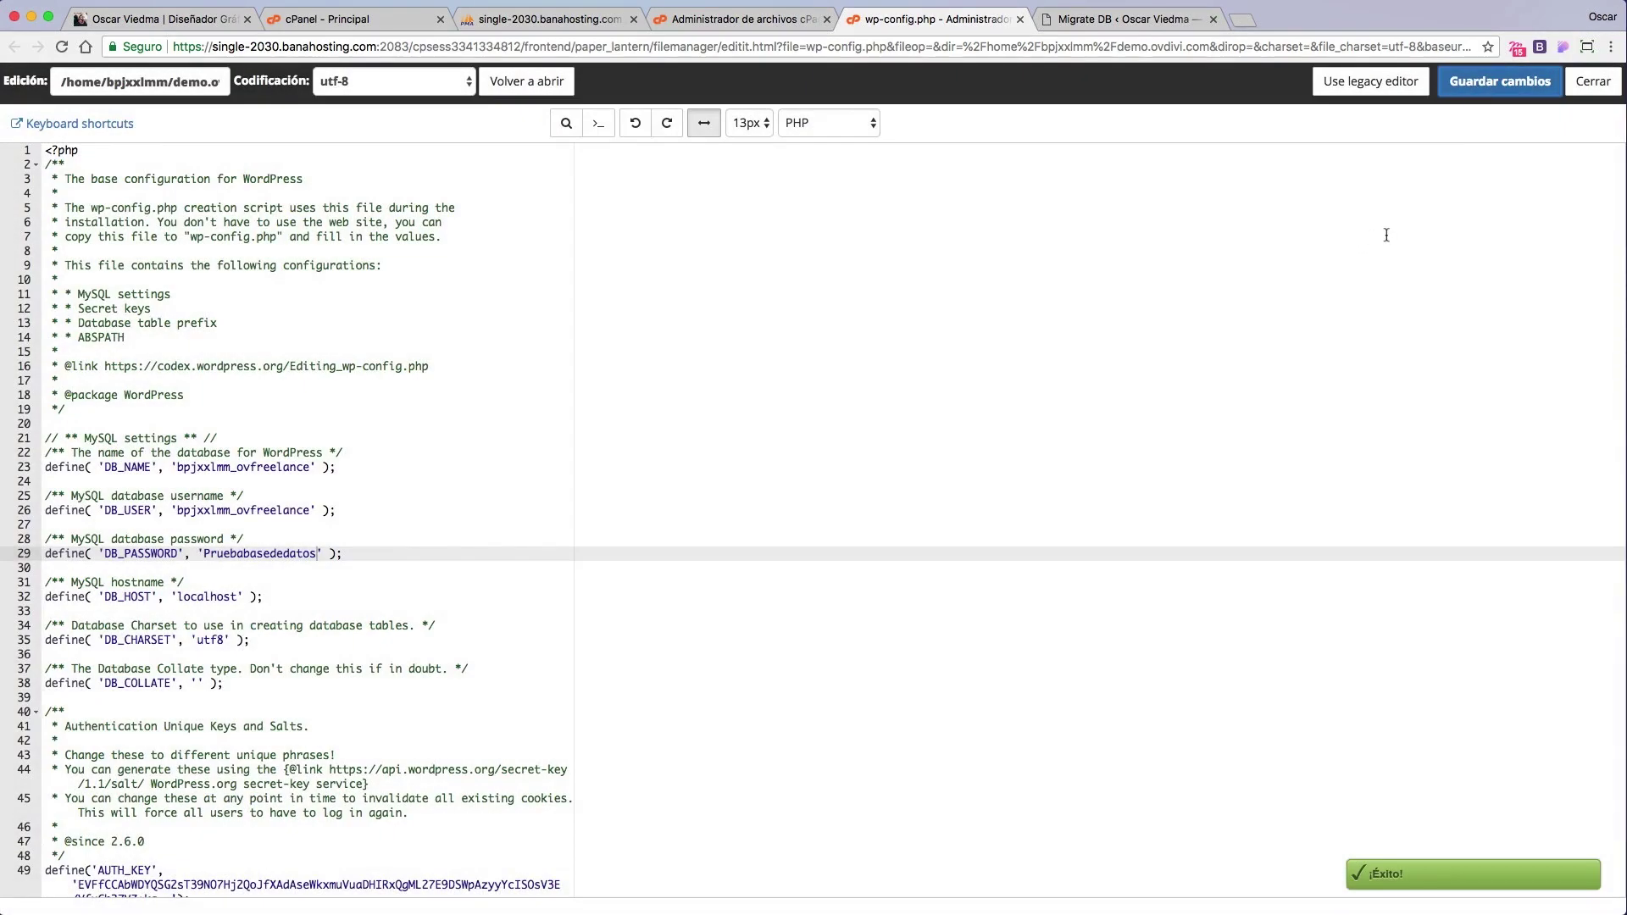
Step: Load demo.ovdivi.com in the browser
{"action": "key", "text": "super+l"}
{"action": "type", "text": "demo.ovdivi.com"}
{"action": "key", "text": "Return"}
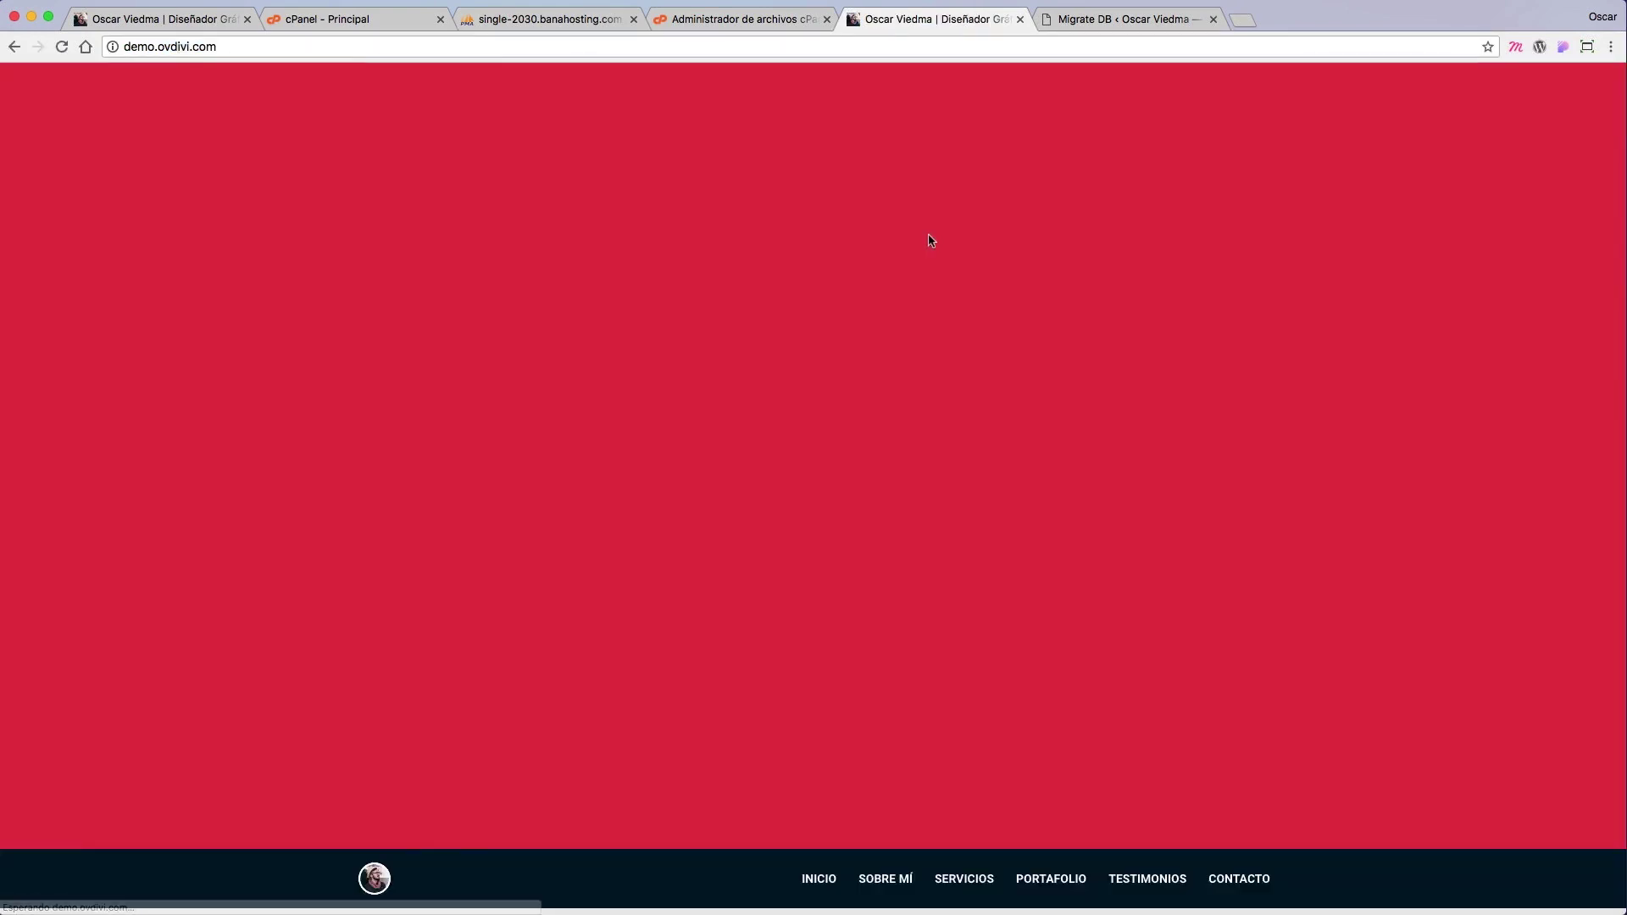
Step: Browse the migrated site, open demo.ovdivi.com/wp-admin, and enter the admin username
{"action": "scroll", "coordinate": [974, 353], "scroll_direction": "down", "scroll_amount": 6}
{"action": "scroll", "coordinate": [979, 354], "scroll_direction": "down", "scroll_amount": 20}
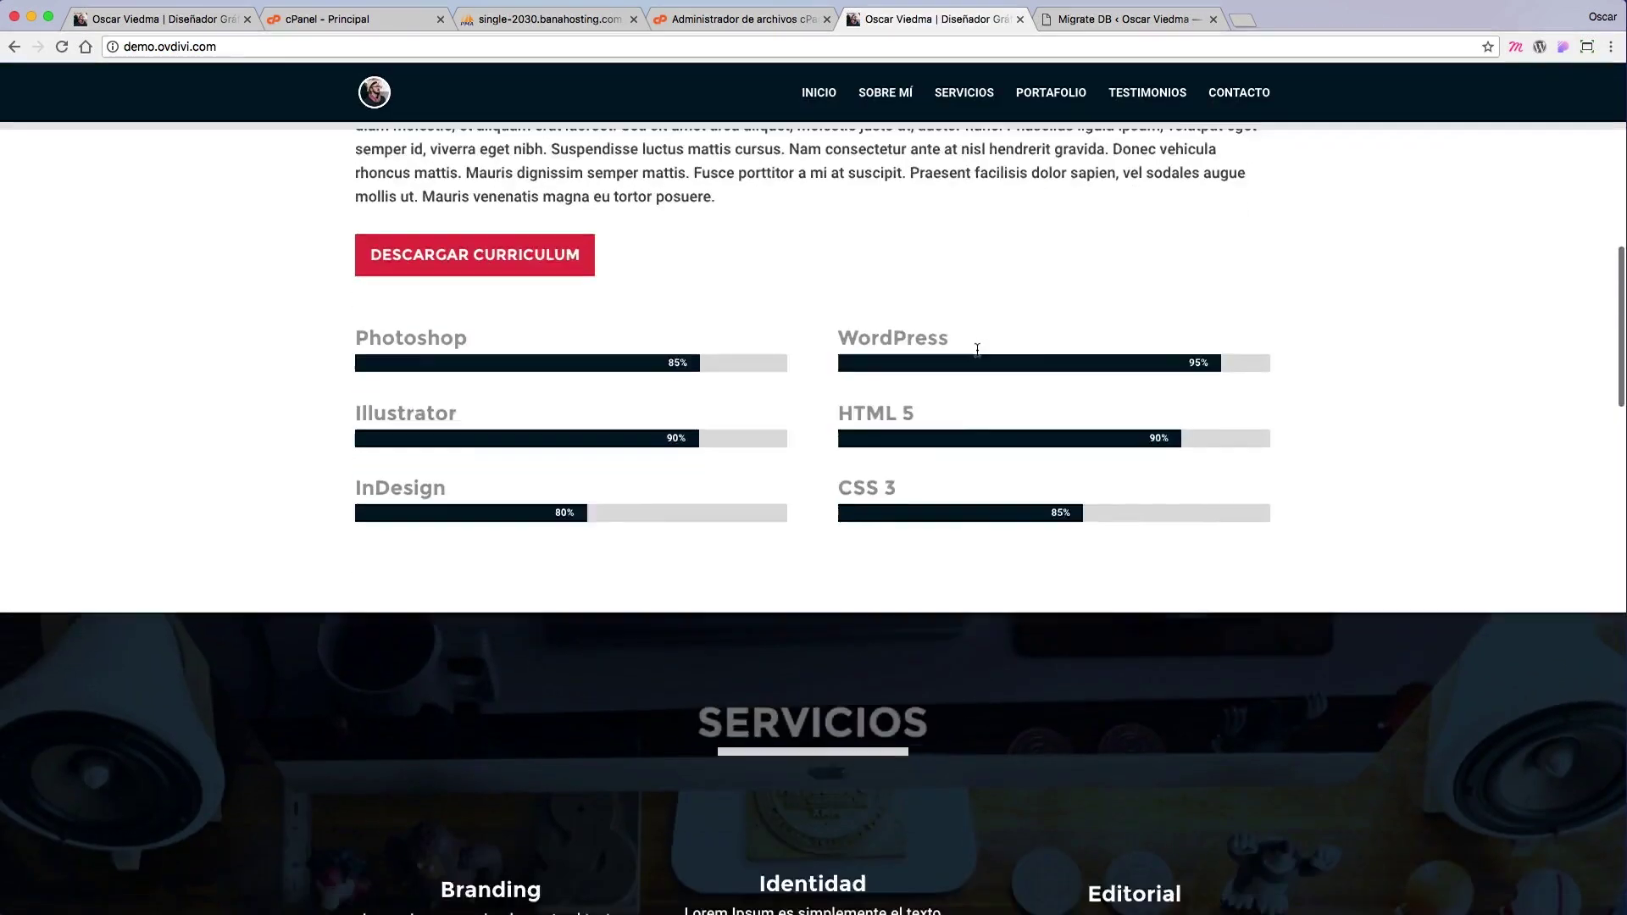
{"action": "scroll", "coordinate": [977, 356], "scroll_direction": "up", "scroll_amount": 20}
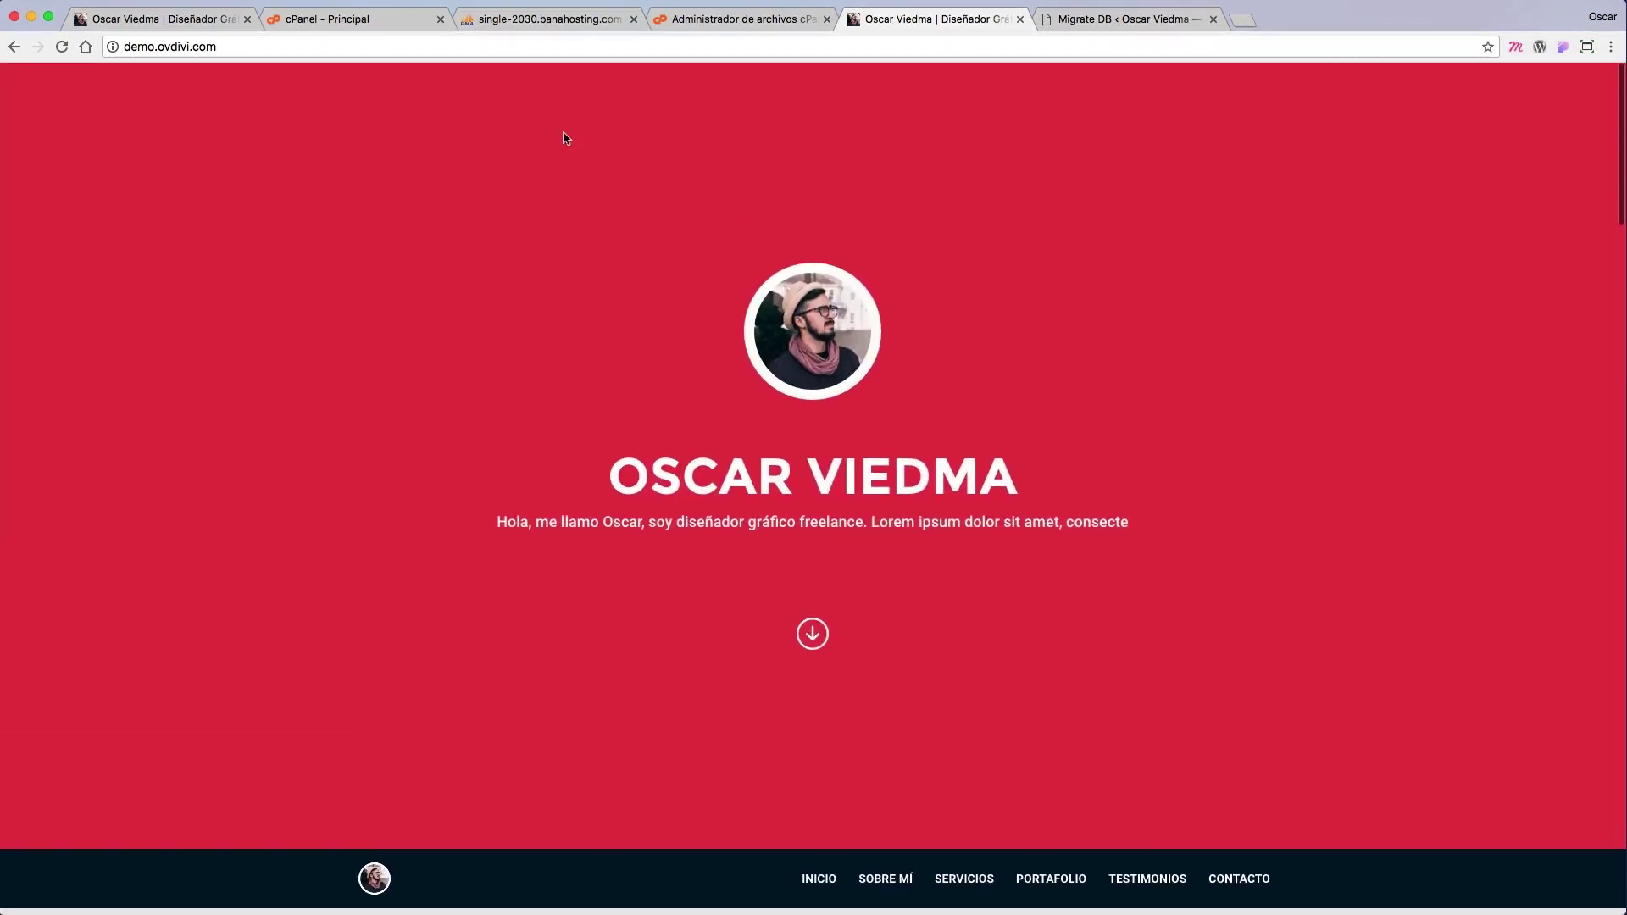
{"action": "left_click", "coordinate": [264, 46]}
{"action": "left_click", "coordinate": [264, 46]}
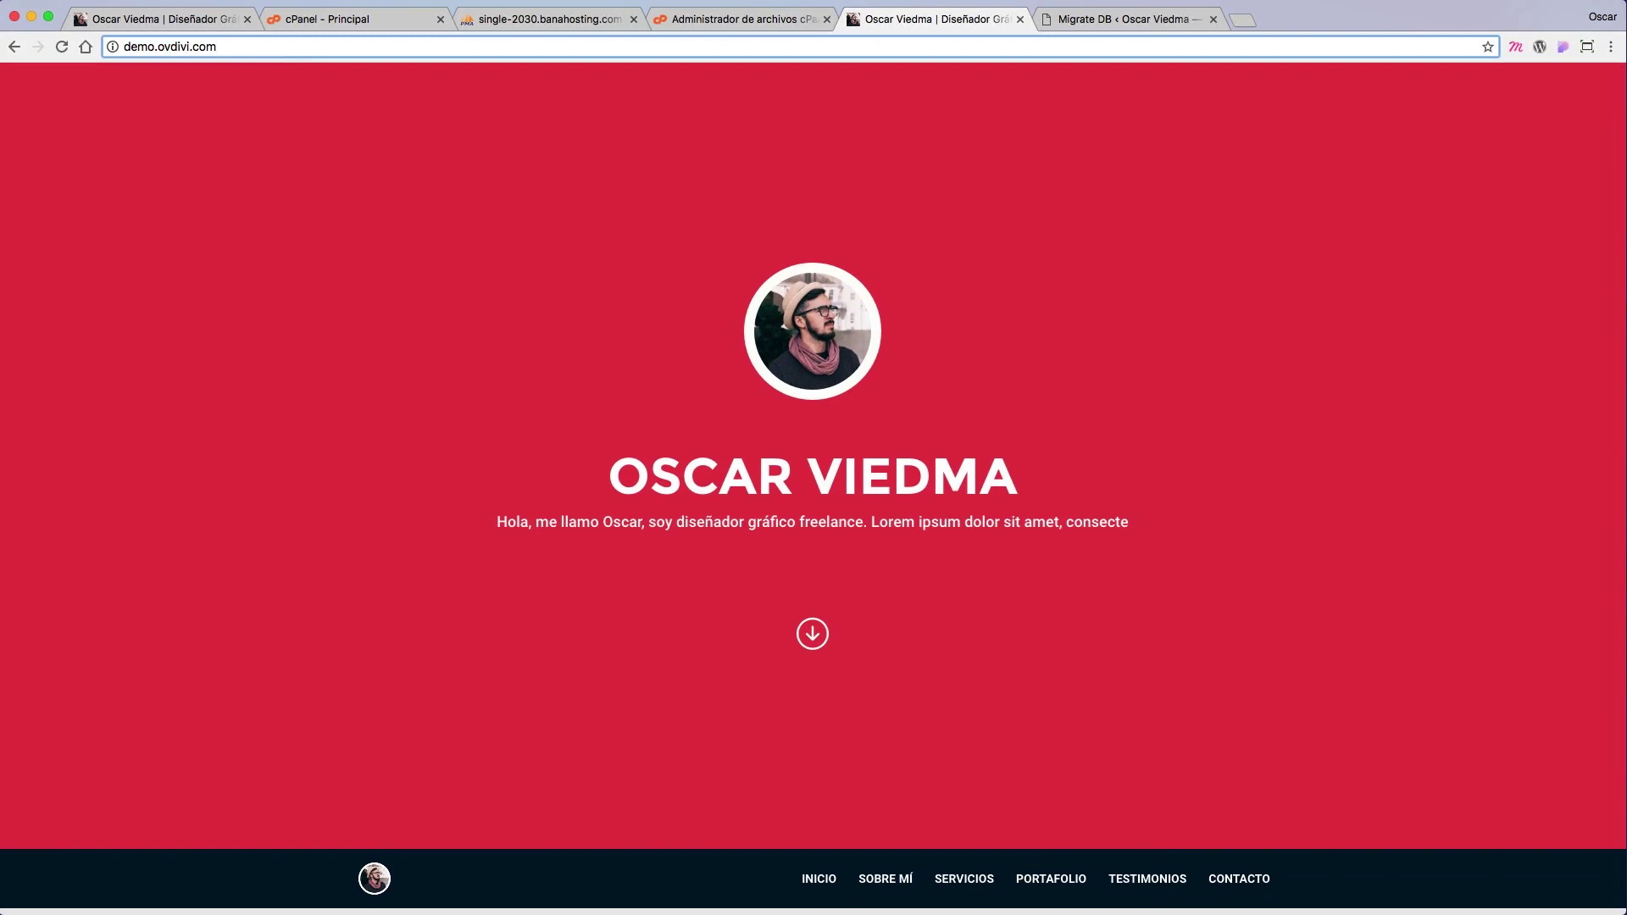
{"action": "type", "text": "/wp"}
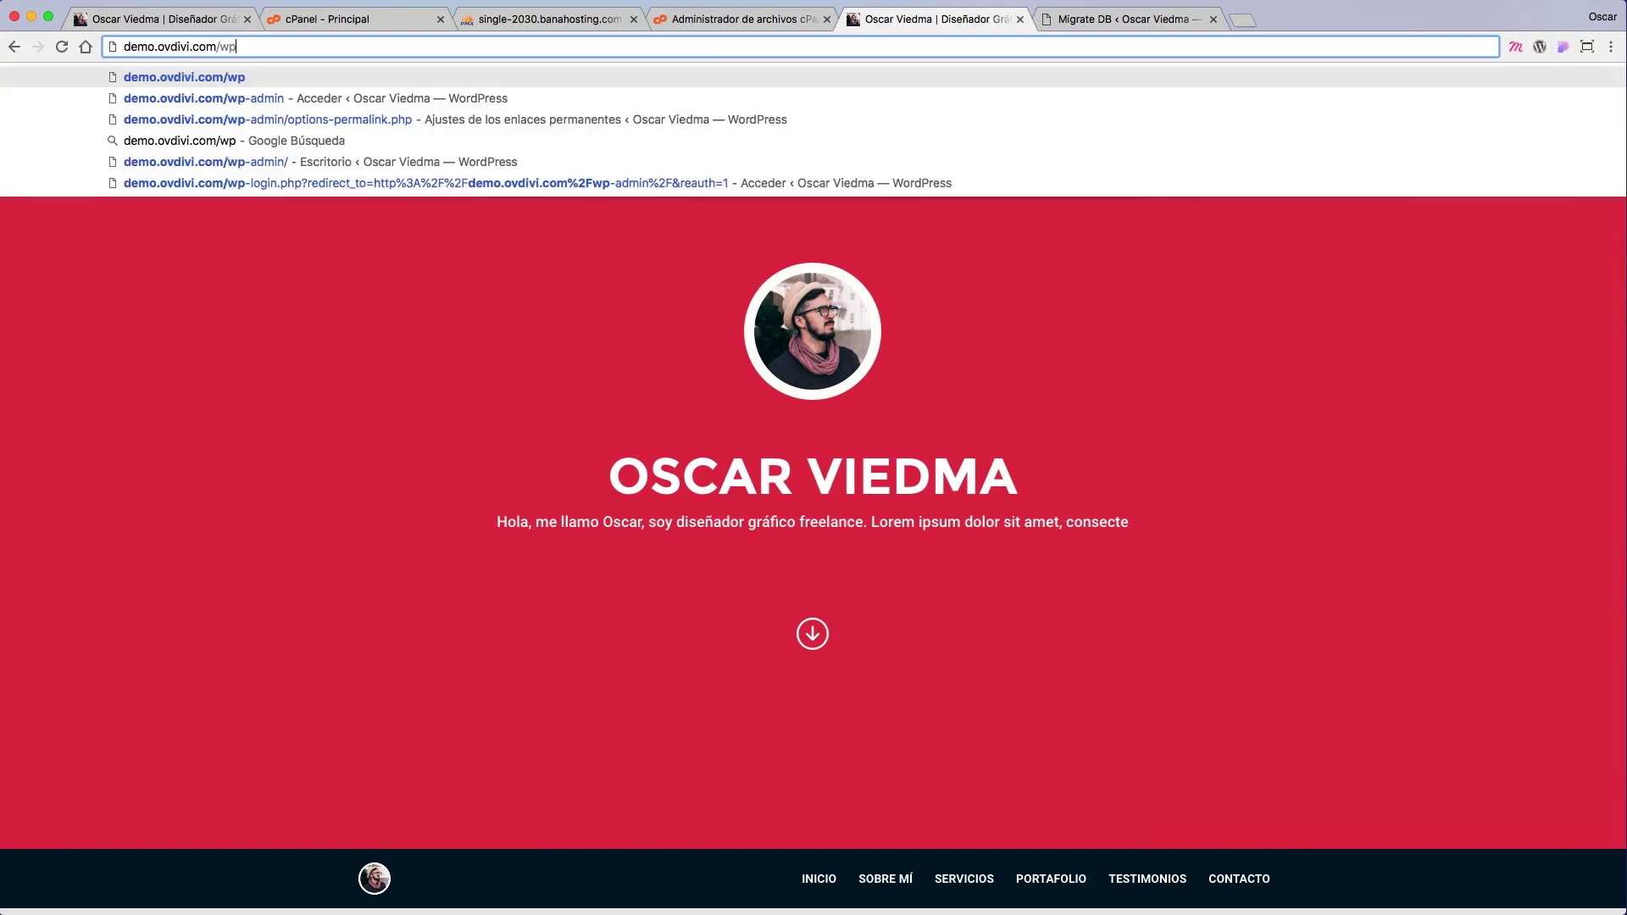
{"action": "type", "text": "-admin"}
{"action": "key", "text": "Return"}
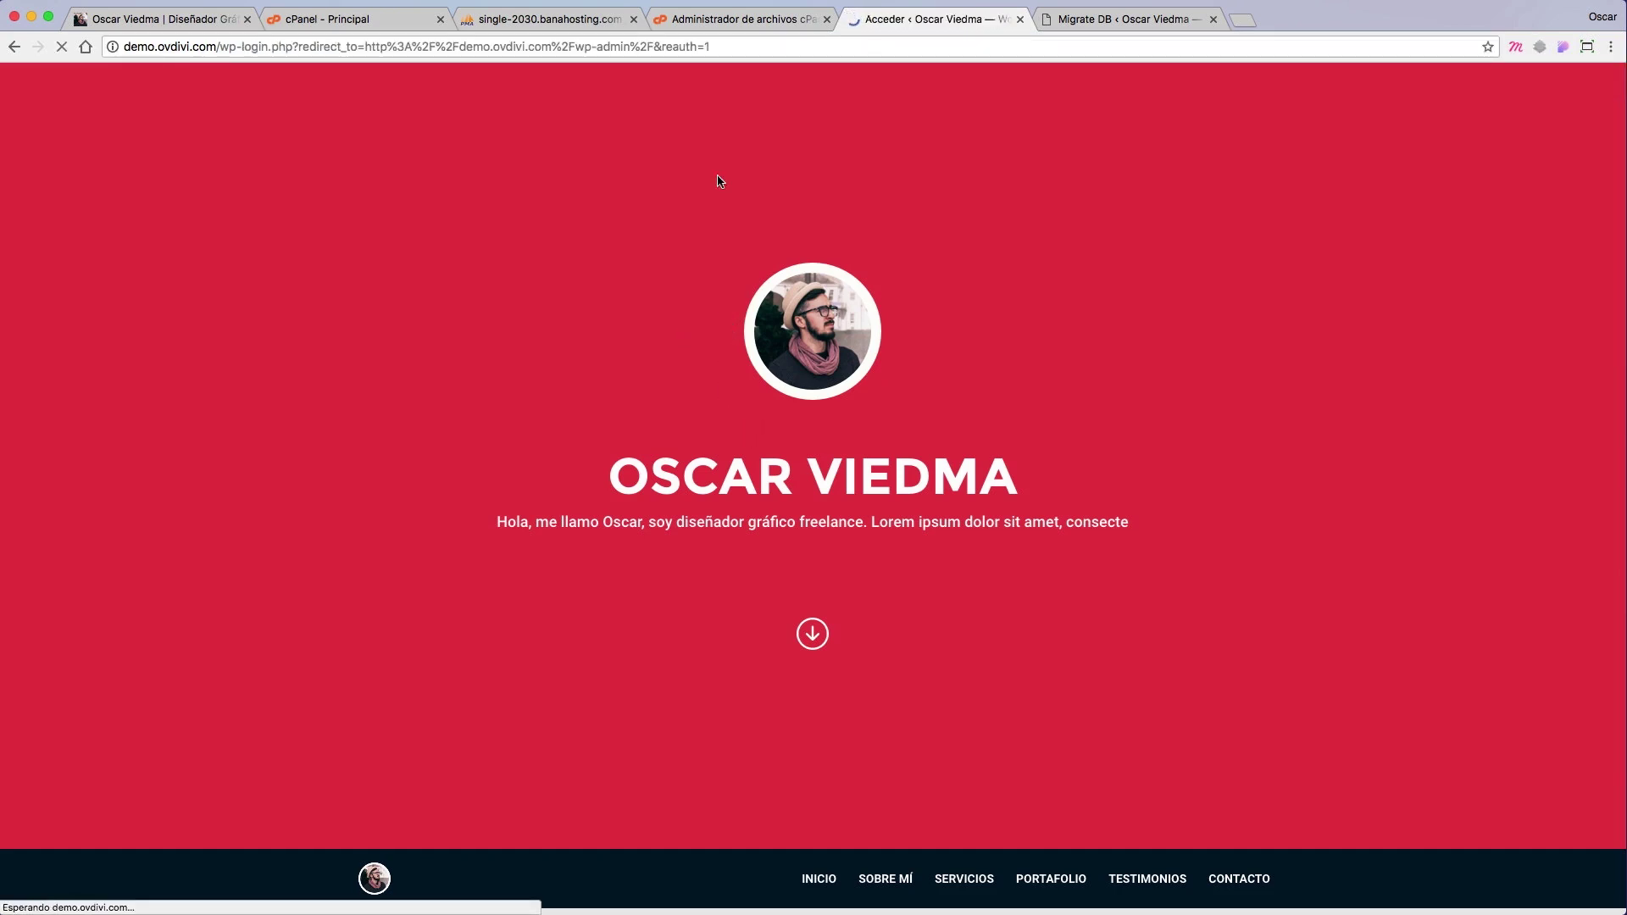
{"action": "type", "text": "ovadmin"}
{"action": "key", "text": "Tab"}
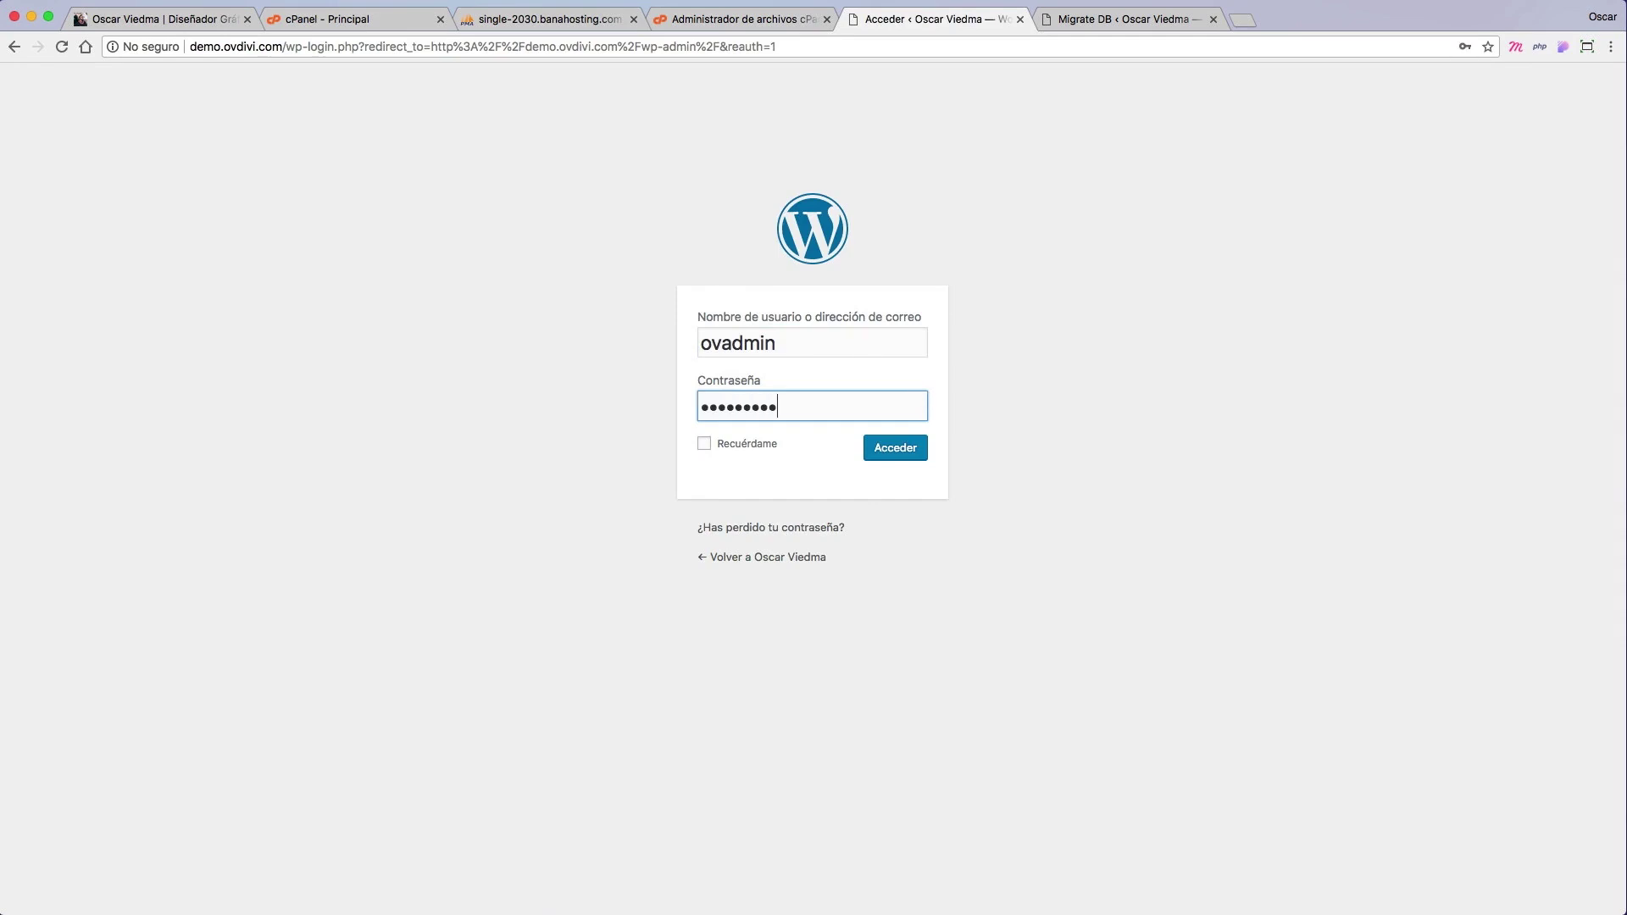
Step: Log in to WordPress and go to Ajustes > Enlaces permanentes
{"action": "left_click", "coordinate": [911, 456]}
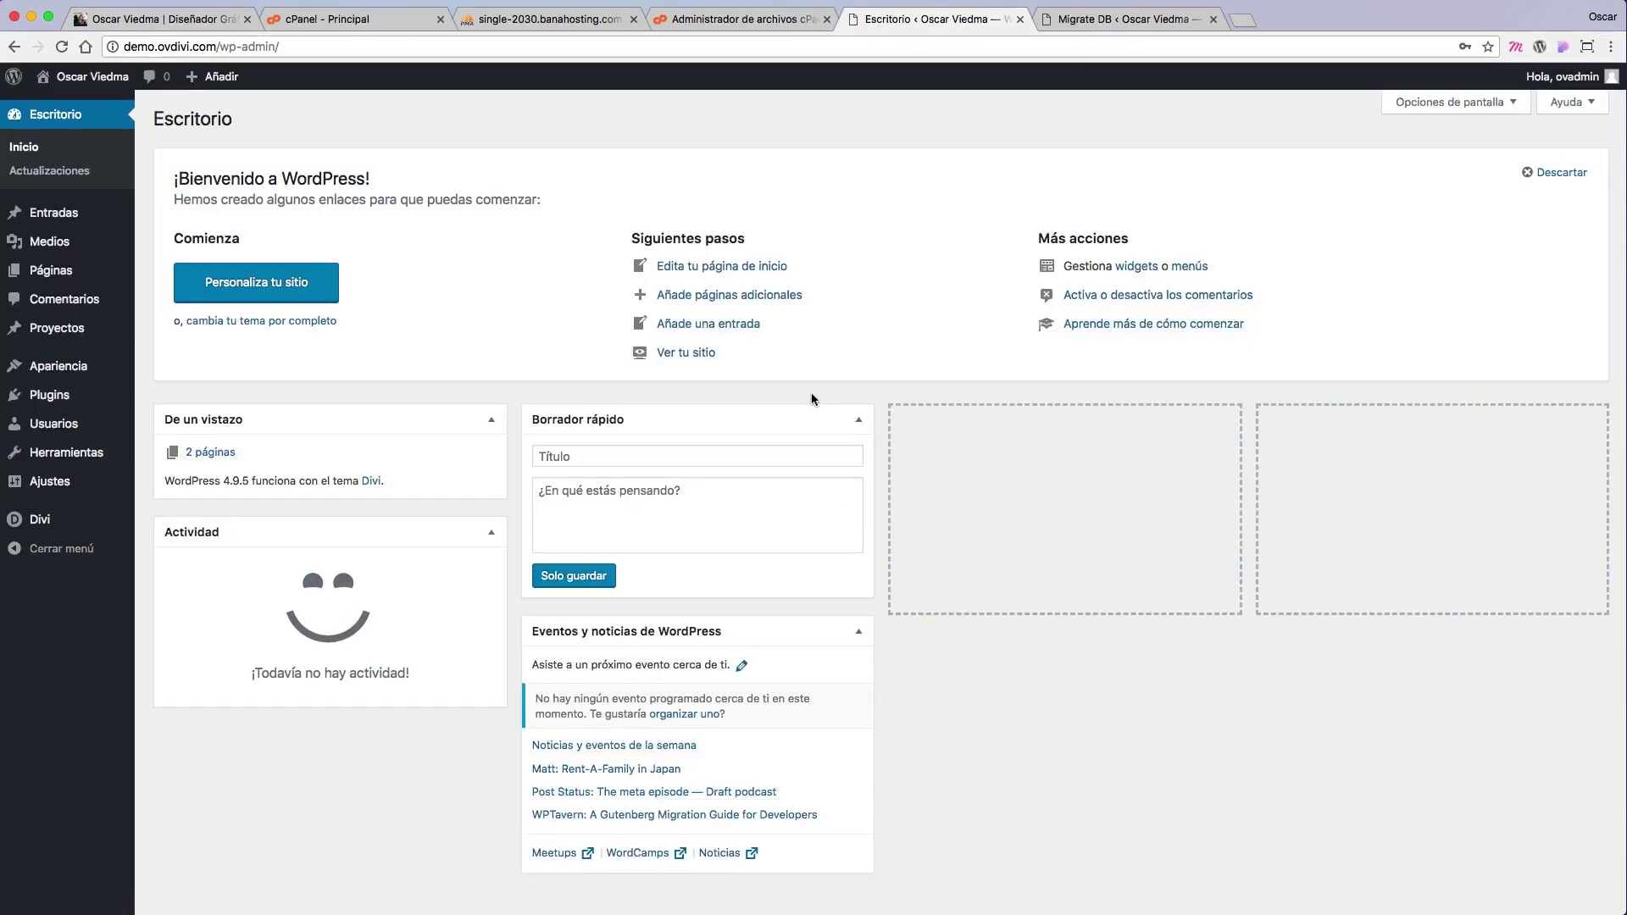
{"action": "mouse_move", "coordinate": [119, 488]}
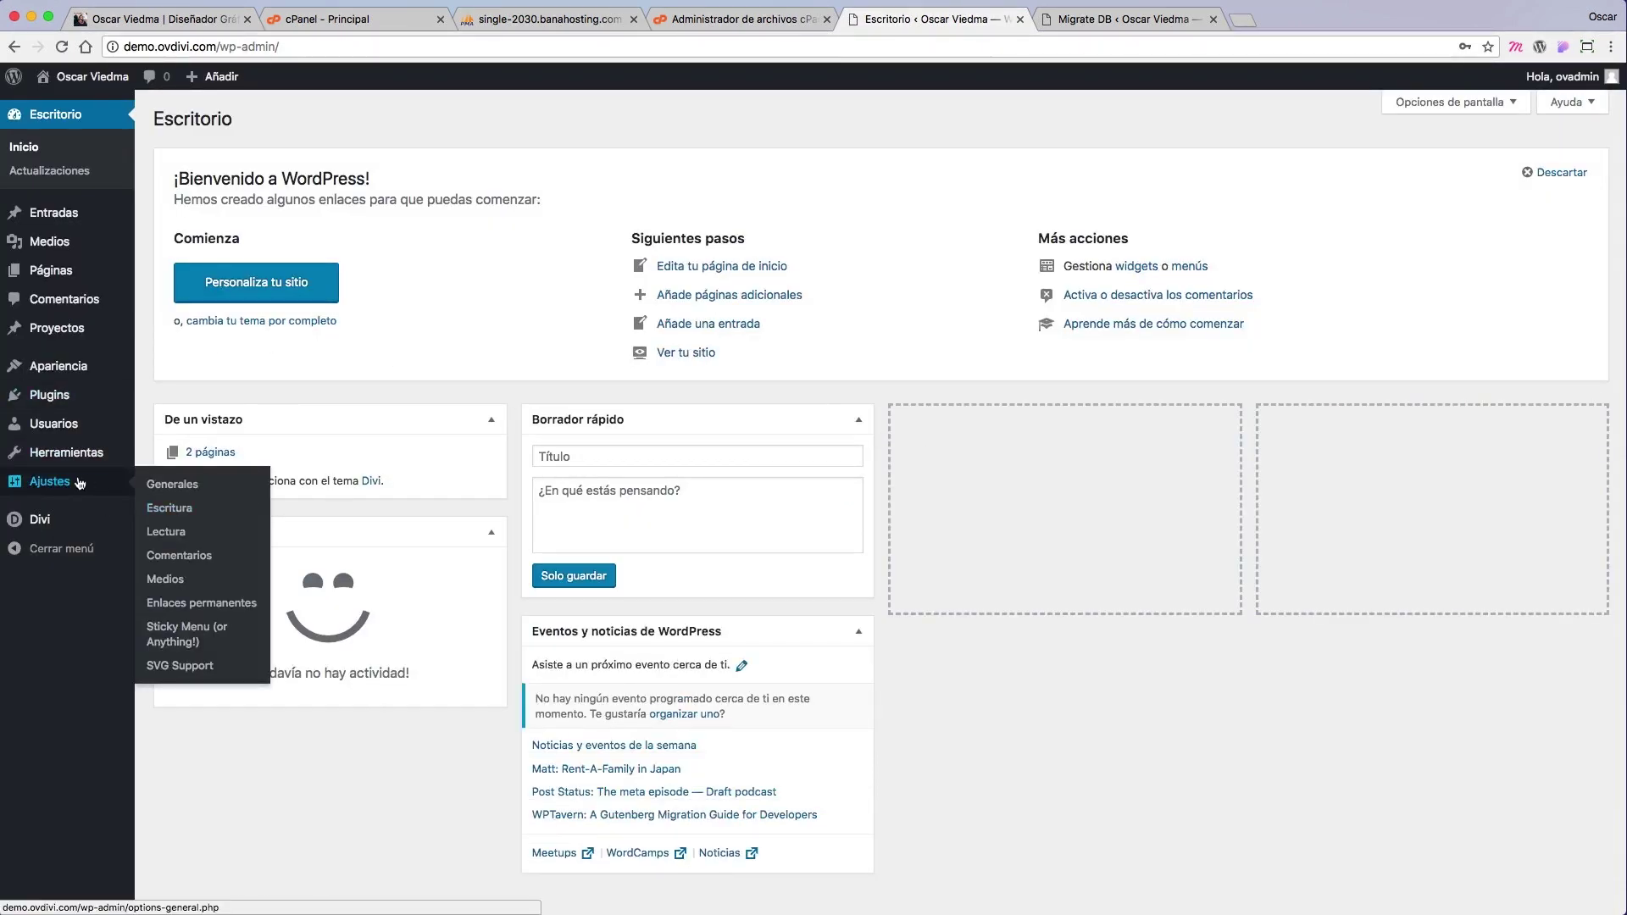
{"action": "left_click", "coordinate": [206, 604]}
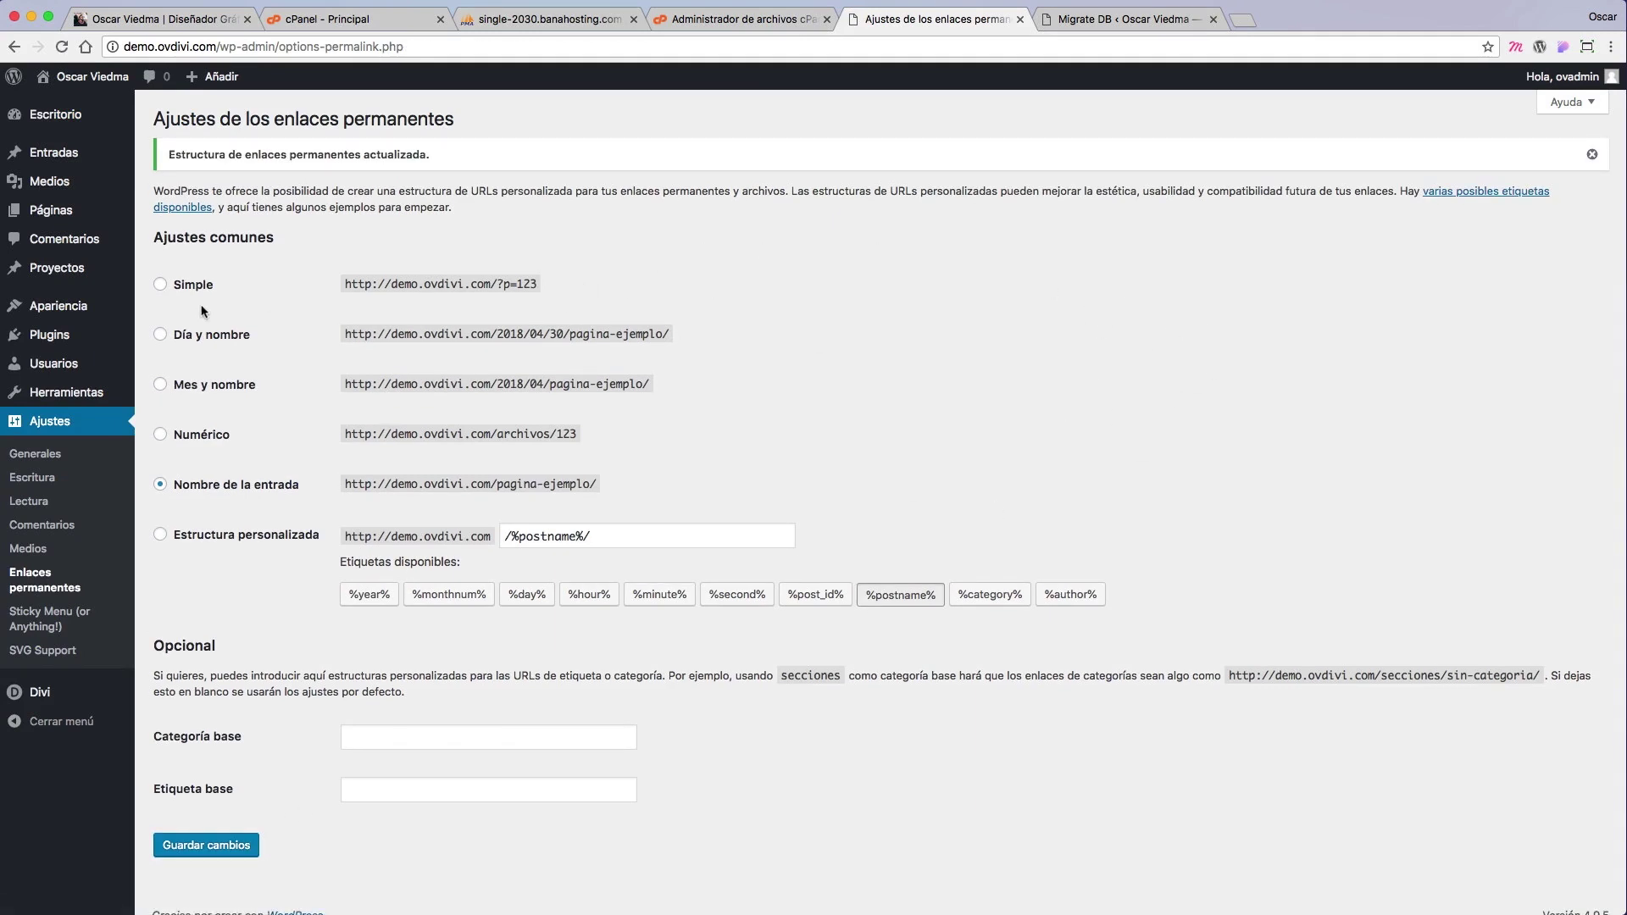
Step: Deactivate and delete the WP Migrate DB plugin, then visit the live site
{"action": "left_click", "coordinate": [89, 343]}
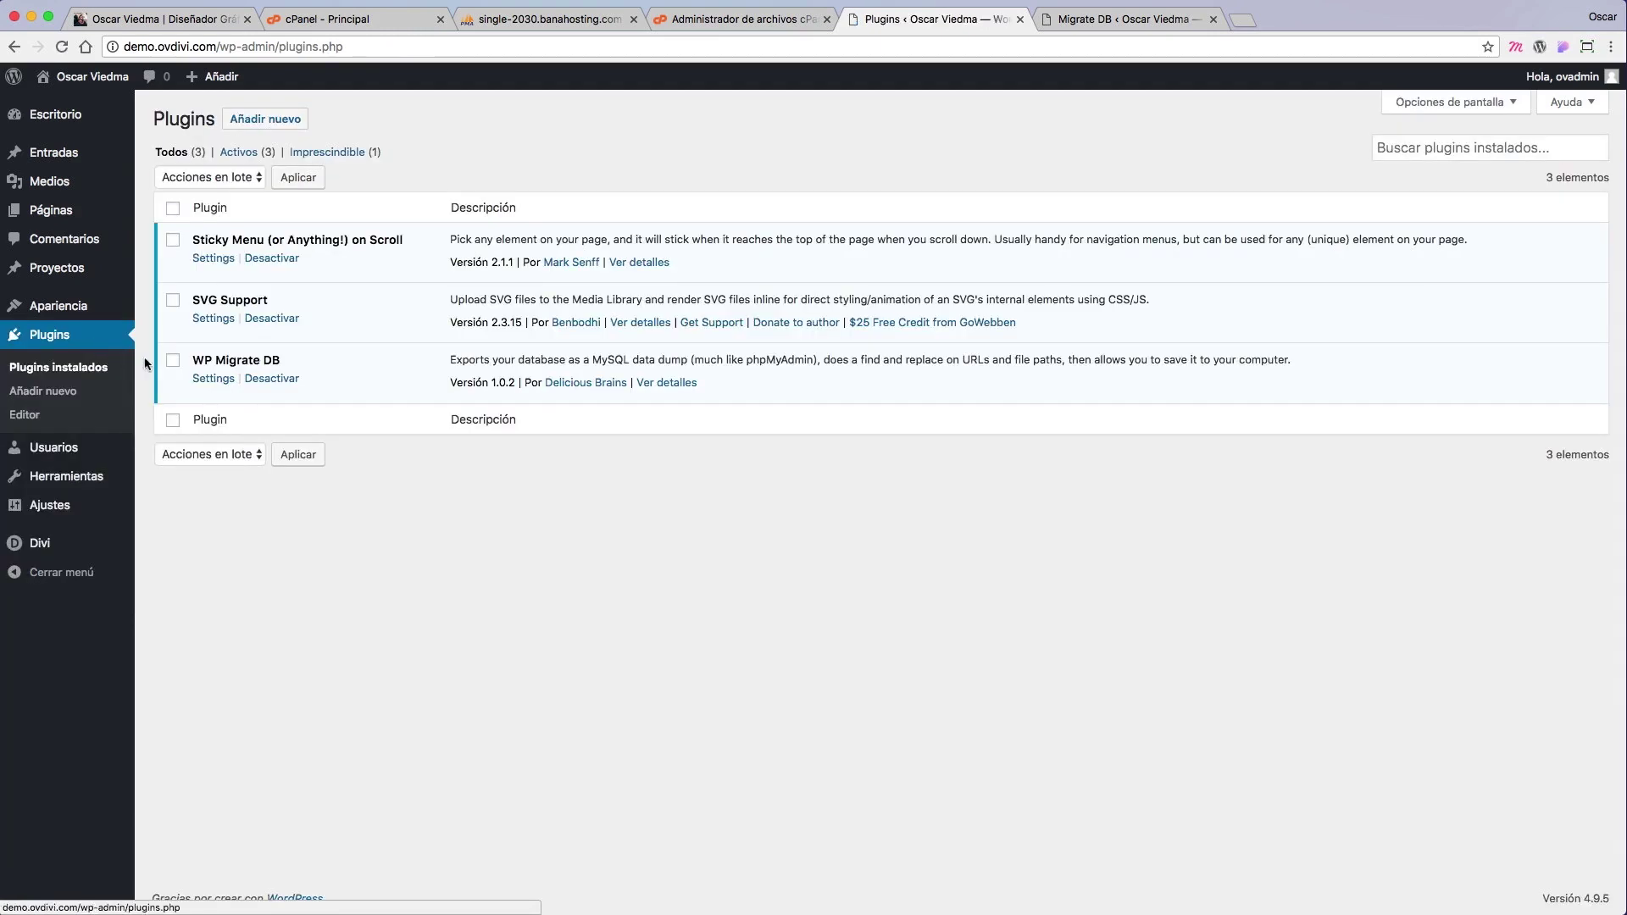
{"action": "left_click", "coordinate": [271, 382]}
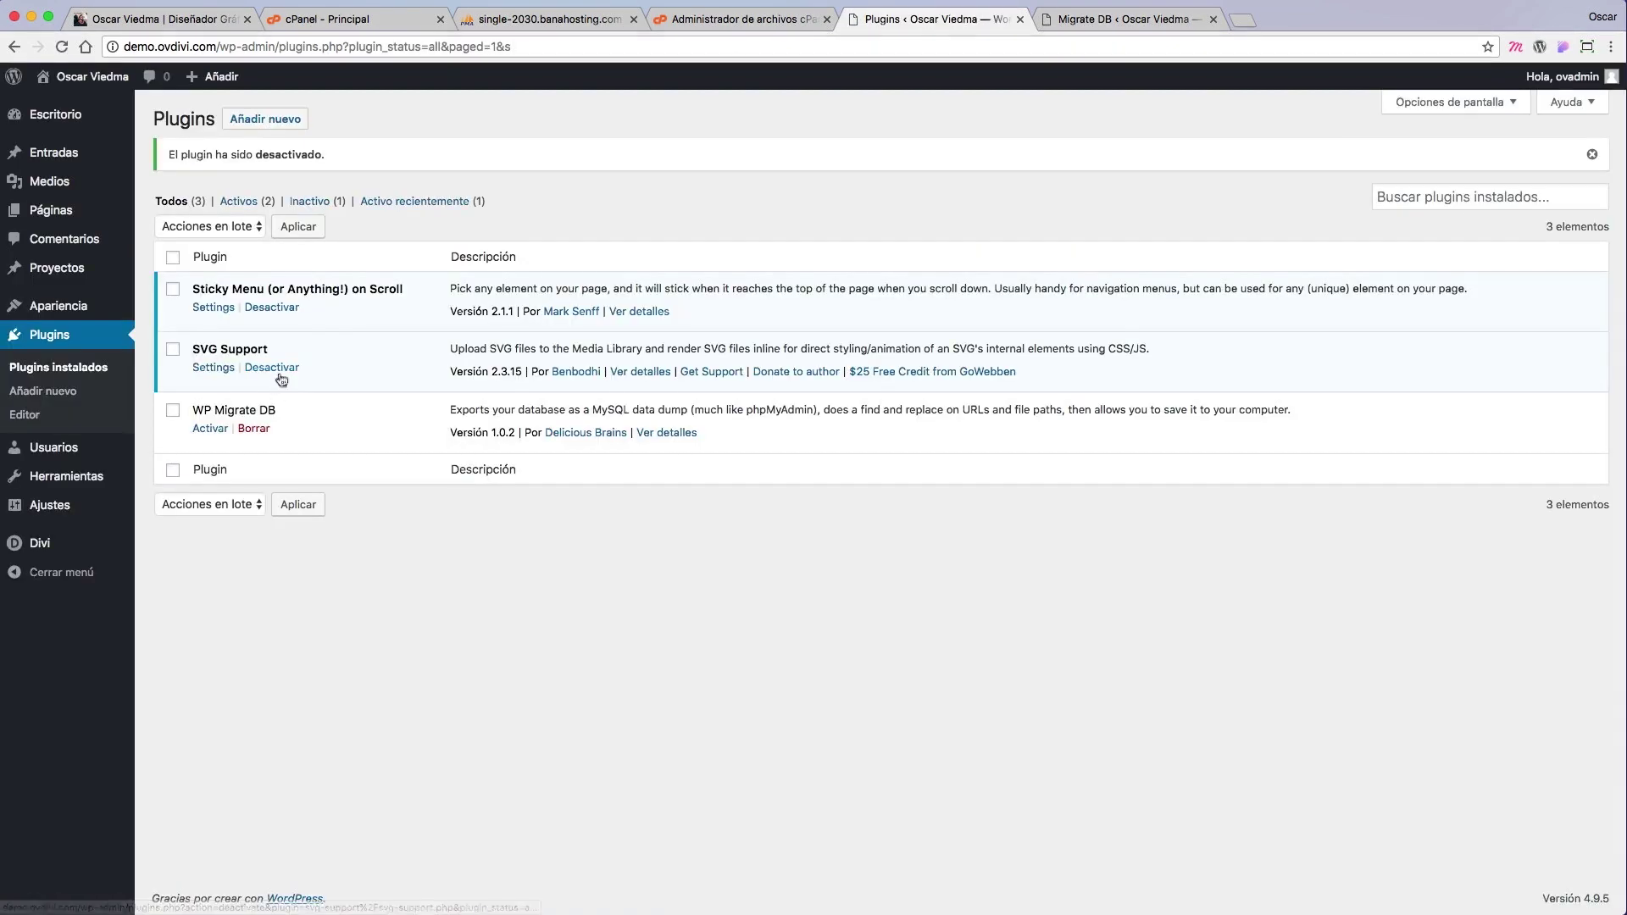
{"action": "left_click", "coordinate": [254, 429]}
{"action": "left_click", "coordinate": [966, 148]}
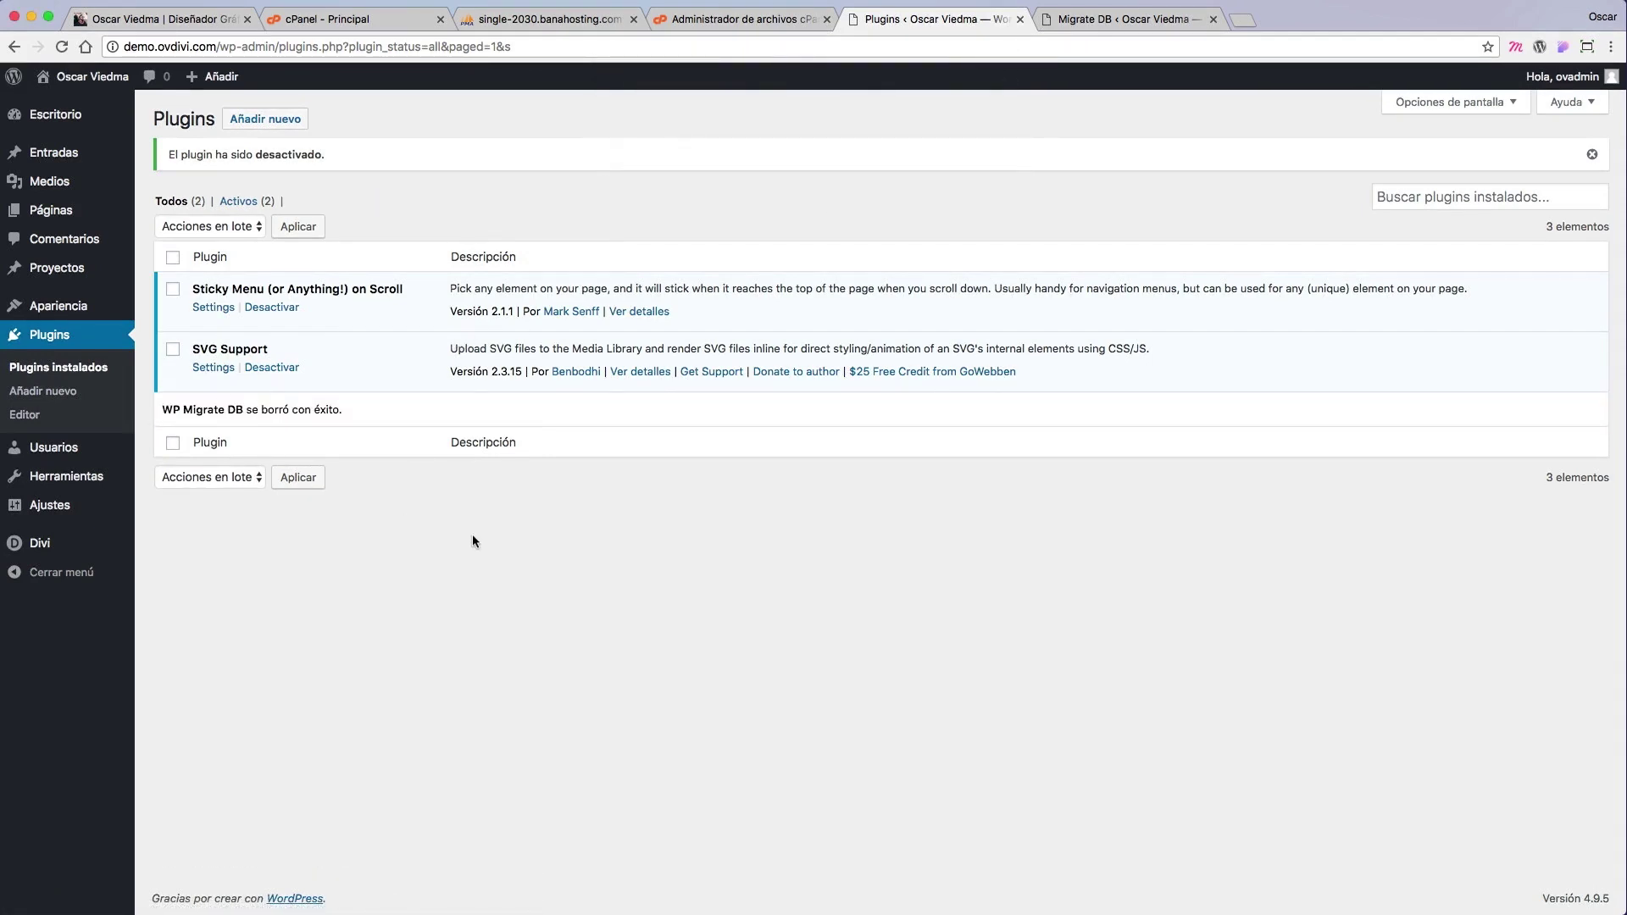
{"action": "mouse_move", "coordinate": [89, 76]}
{"action": "left_click", "coordinate": [59, 105]}
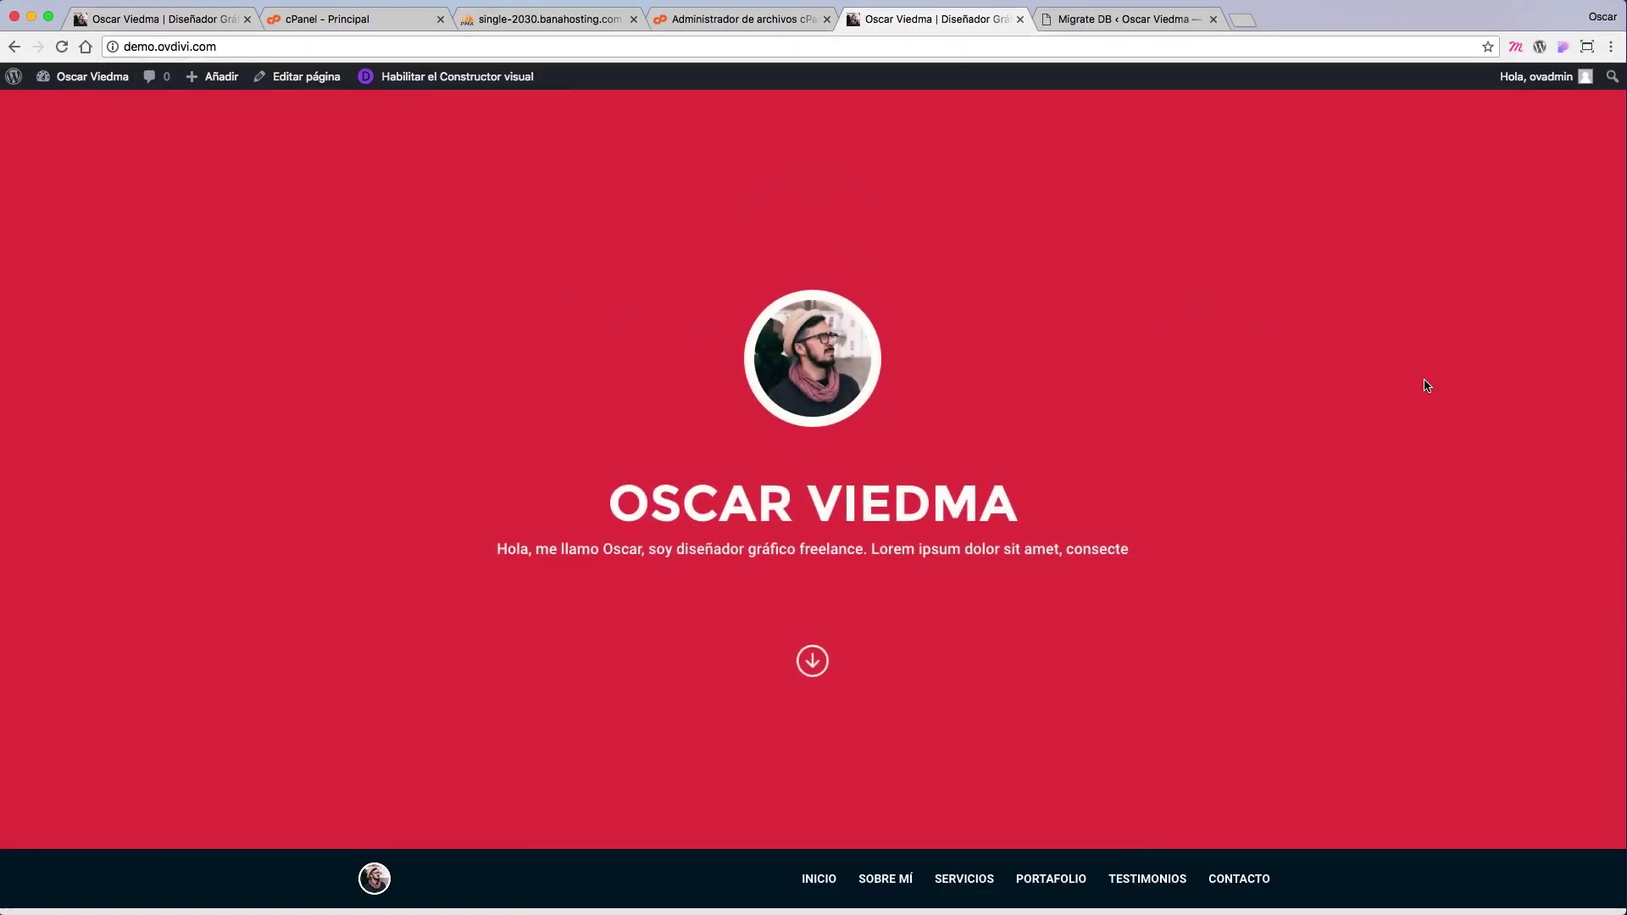
{"action": "left_click", "coordinate": [813, 667]}
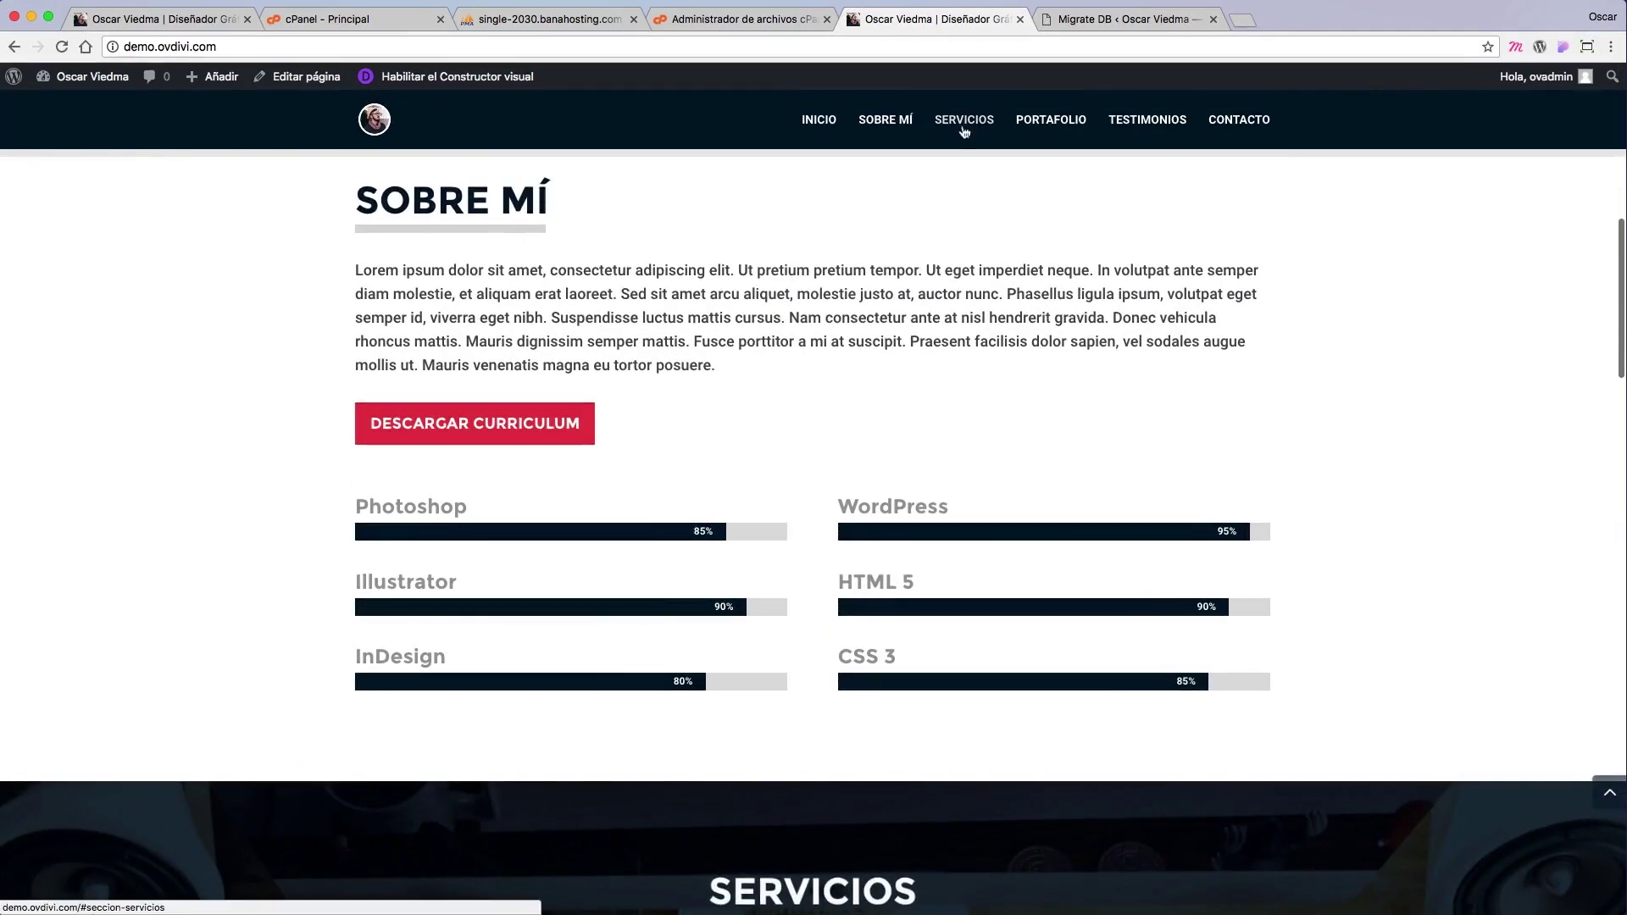
{"action": "left_click", "coordinate": [963, 127]}
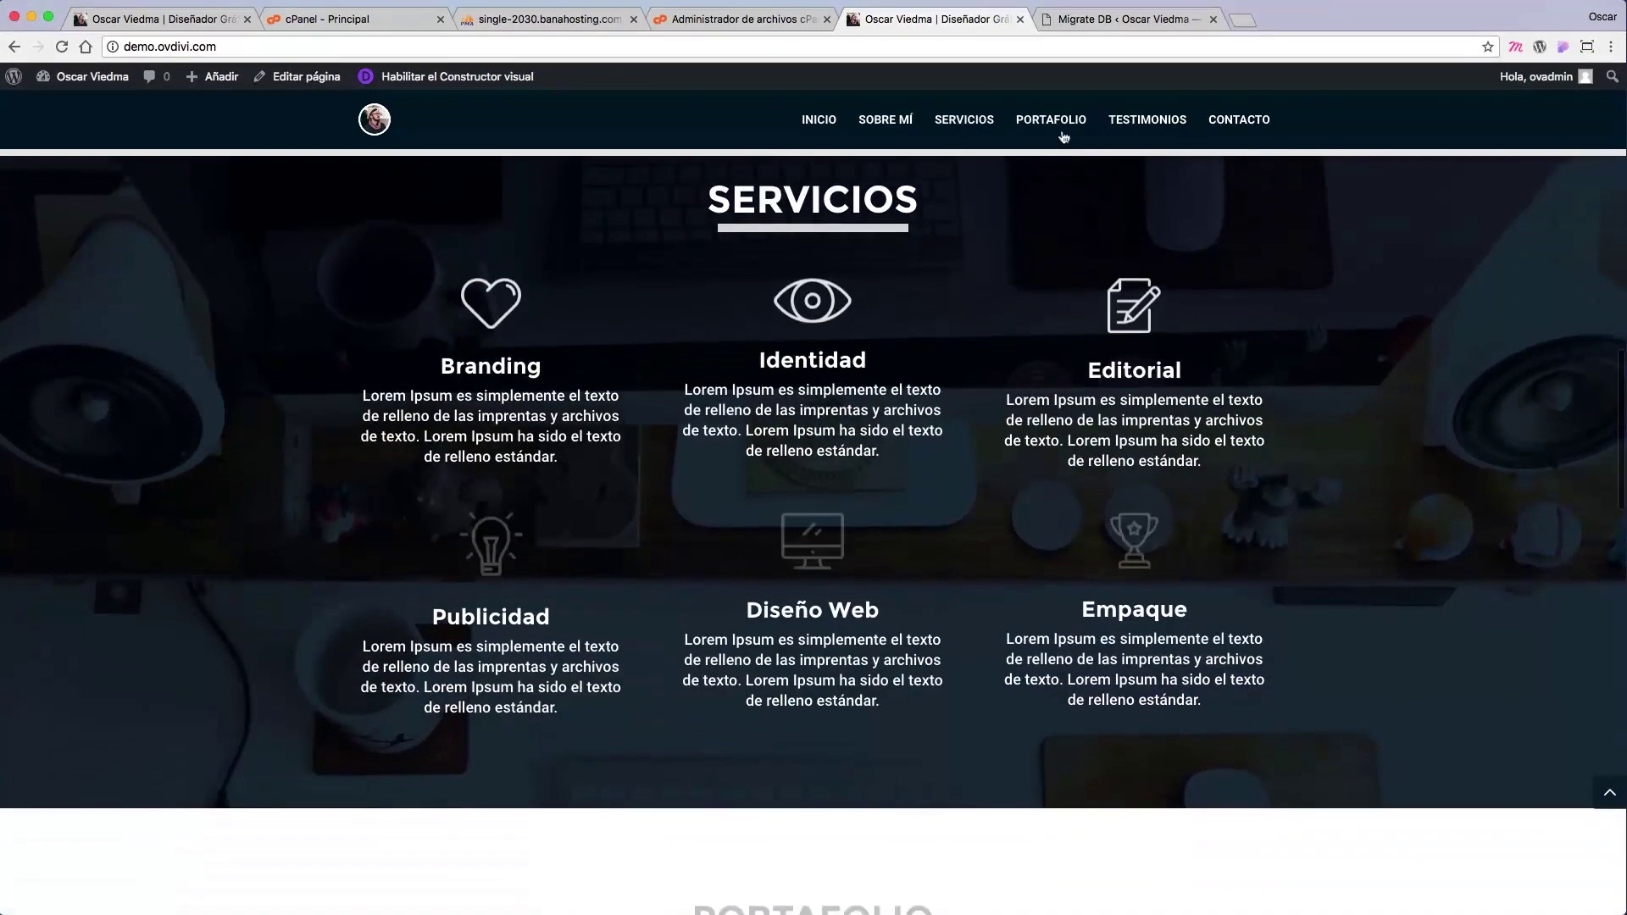
{"action": "left_click", "coordinate": [1051, 120]}
{"action": "left_click", "coordinate": [898, 381]}
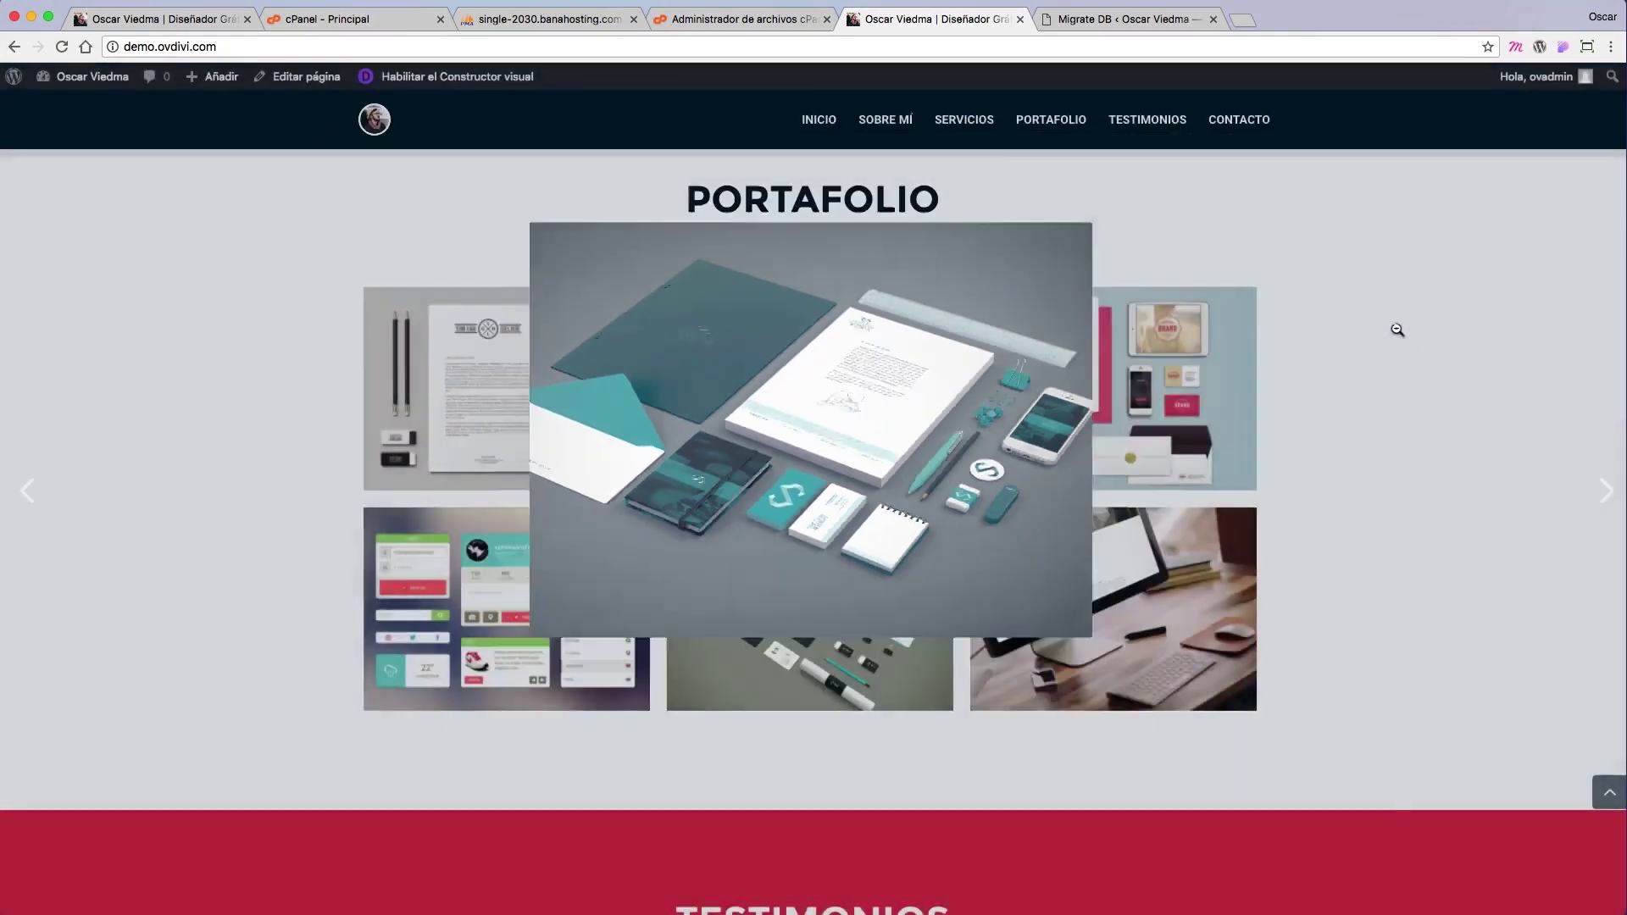
{"action": "left_click", "coordinate": [1397, 330]}
{"action": "left_click", "coordinate": [1111, 610]}
{"action": "left_click", "coordinate": [1428, 418]}
{"action": "left_click", "coordinate": [1144, 135]}
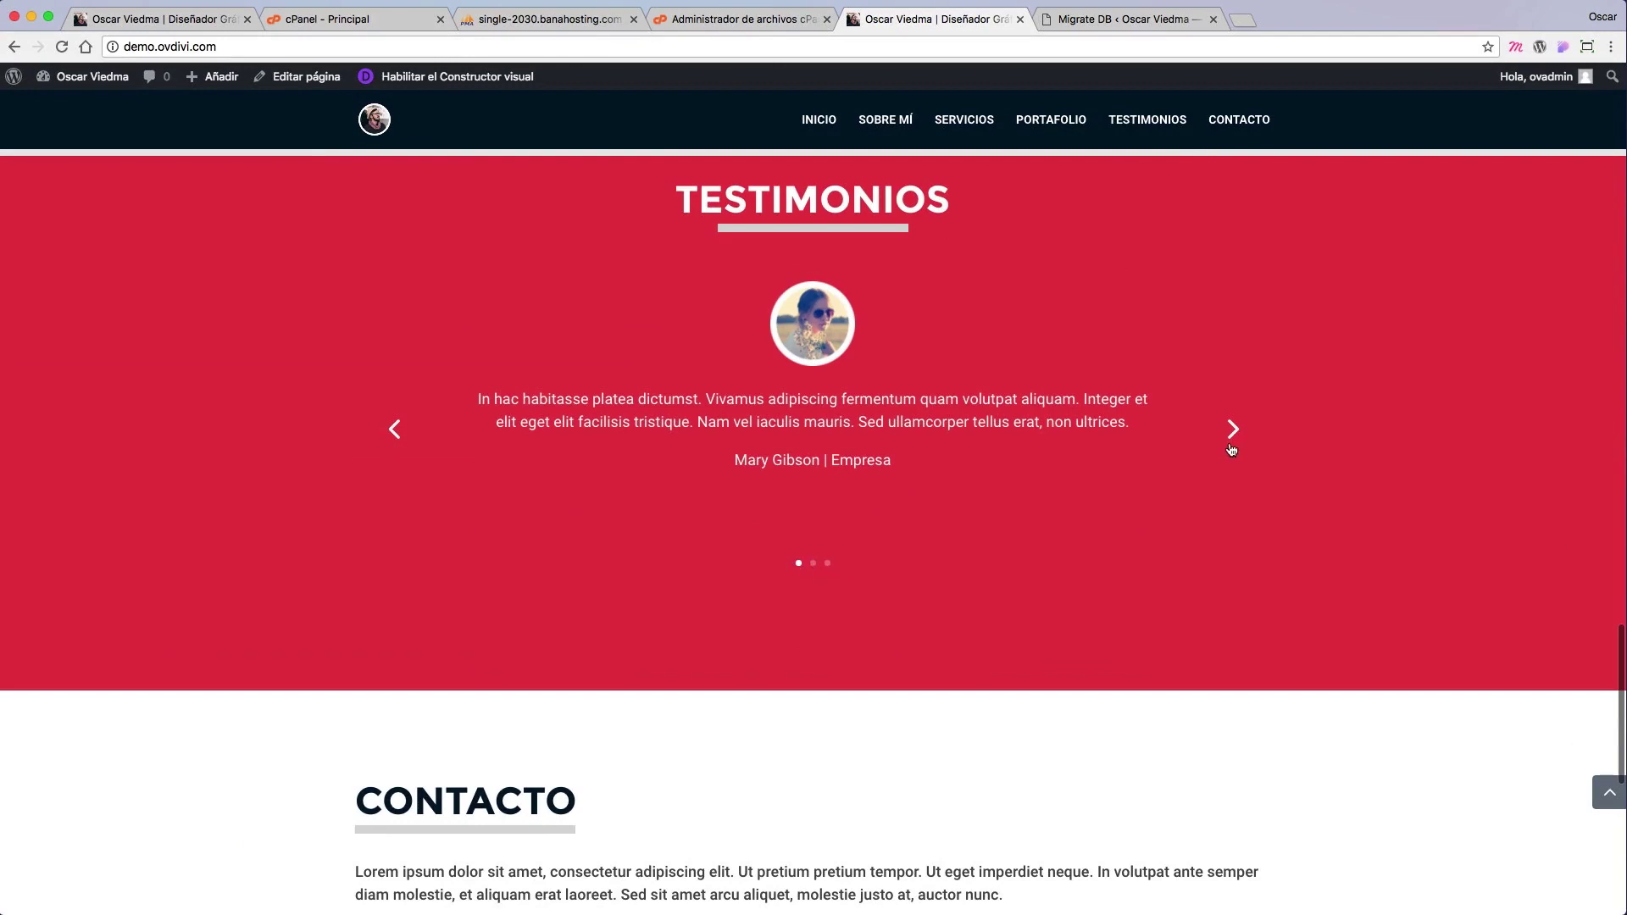
{"action": "left_click", "coordinate": [1232, 433]}
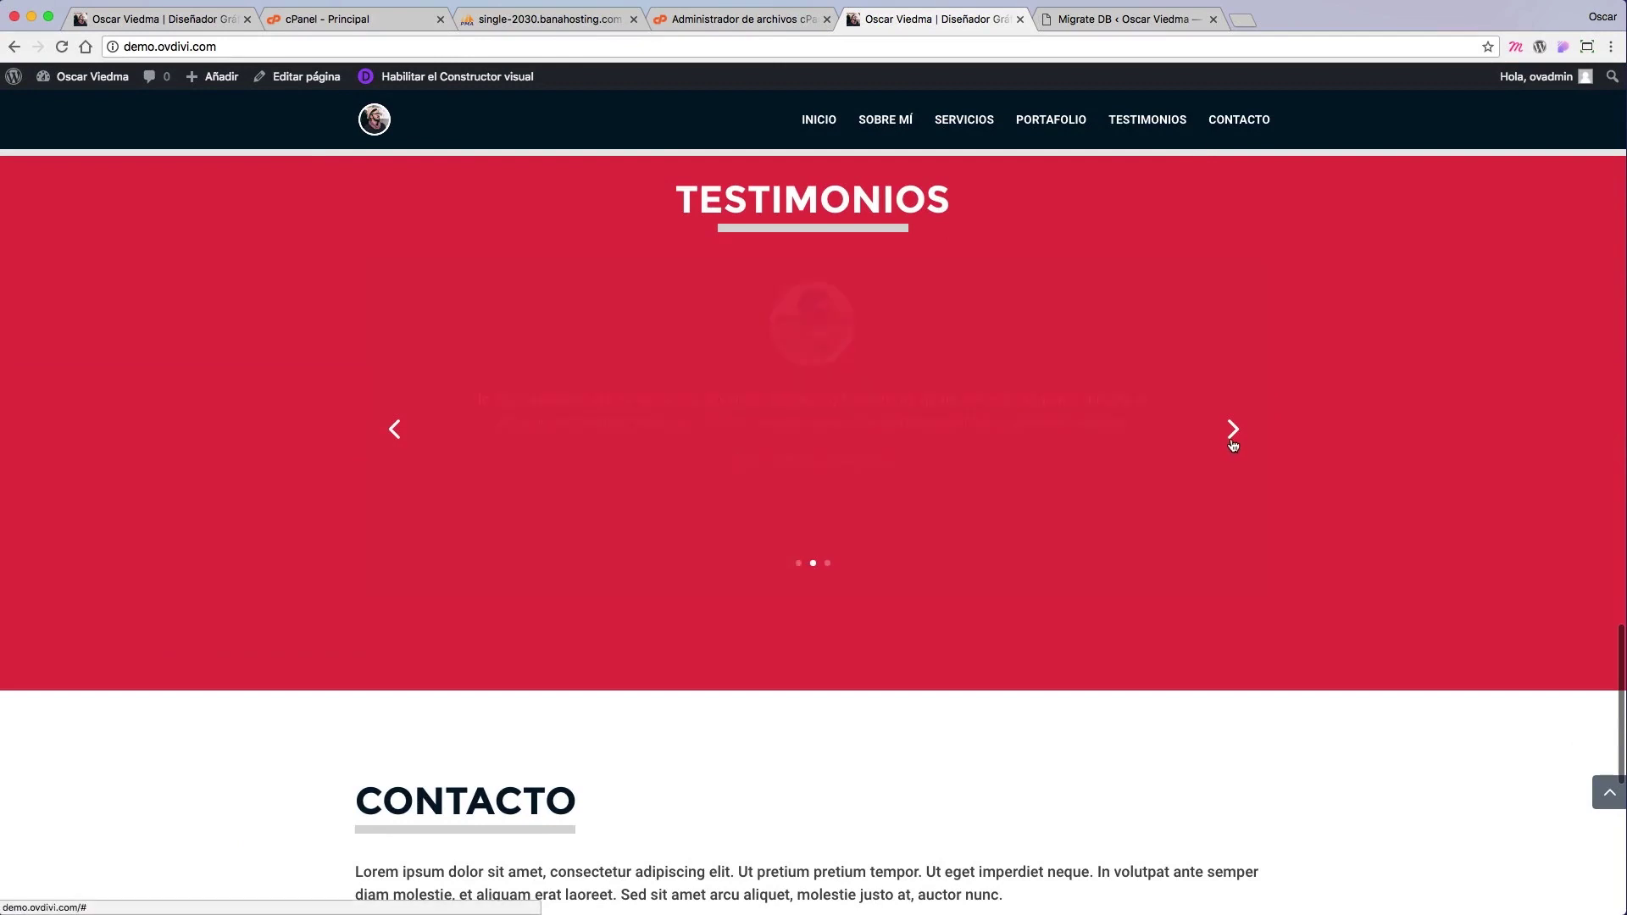
{"action": "left_click", "coordinate": [1239, 120]}
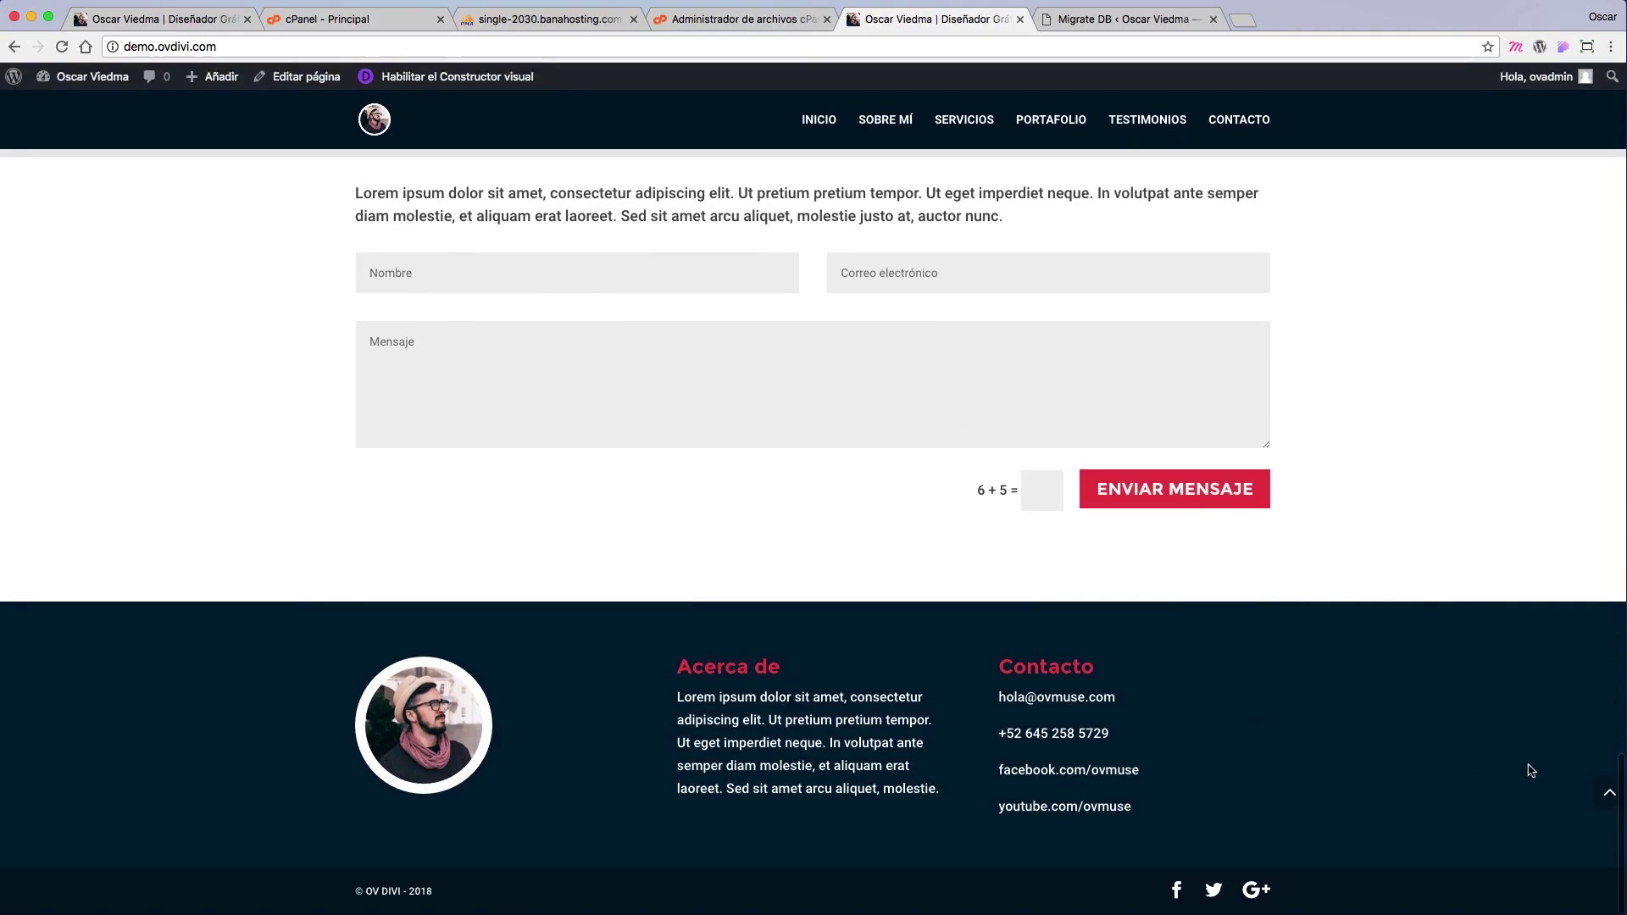
{"action": "left_click", "coordinate": [1598, 795]}
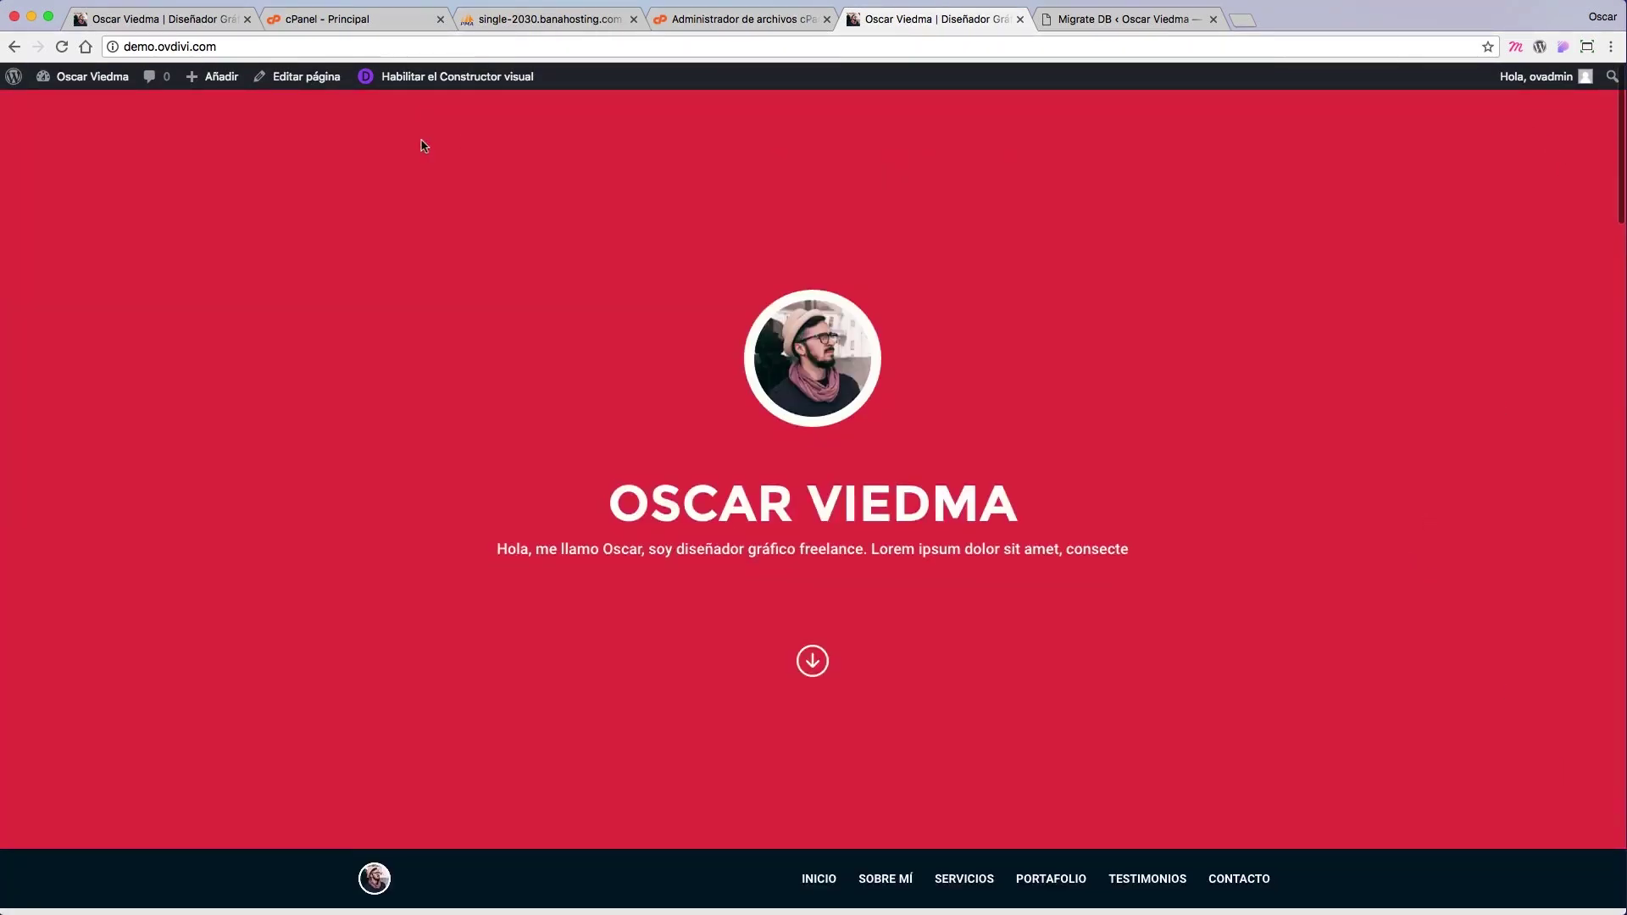
{"action": "mouse_move", "coordinate": [1536, 77]}
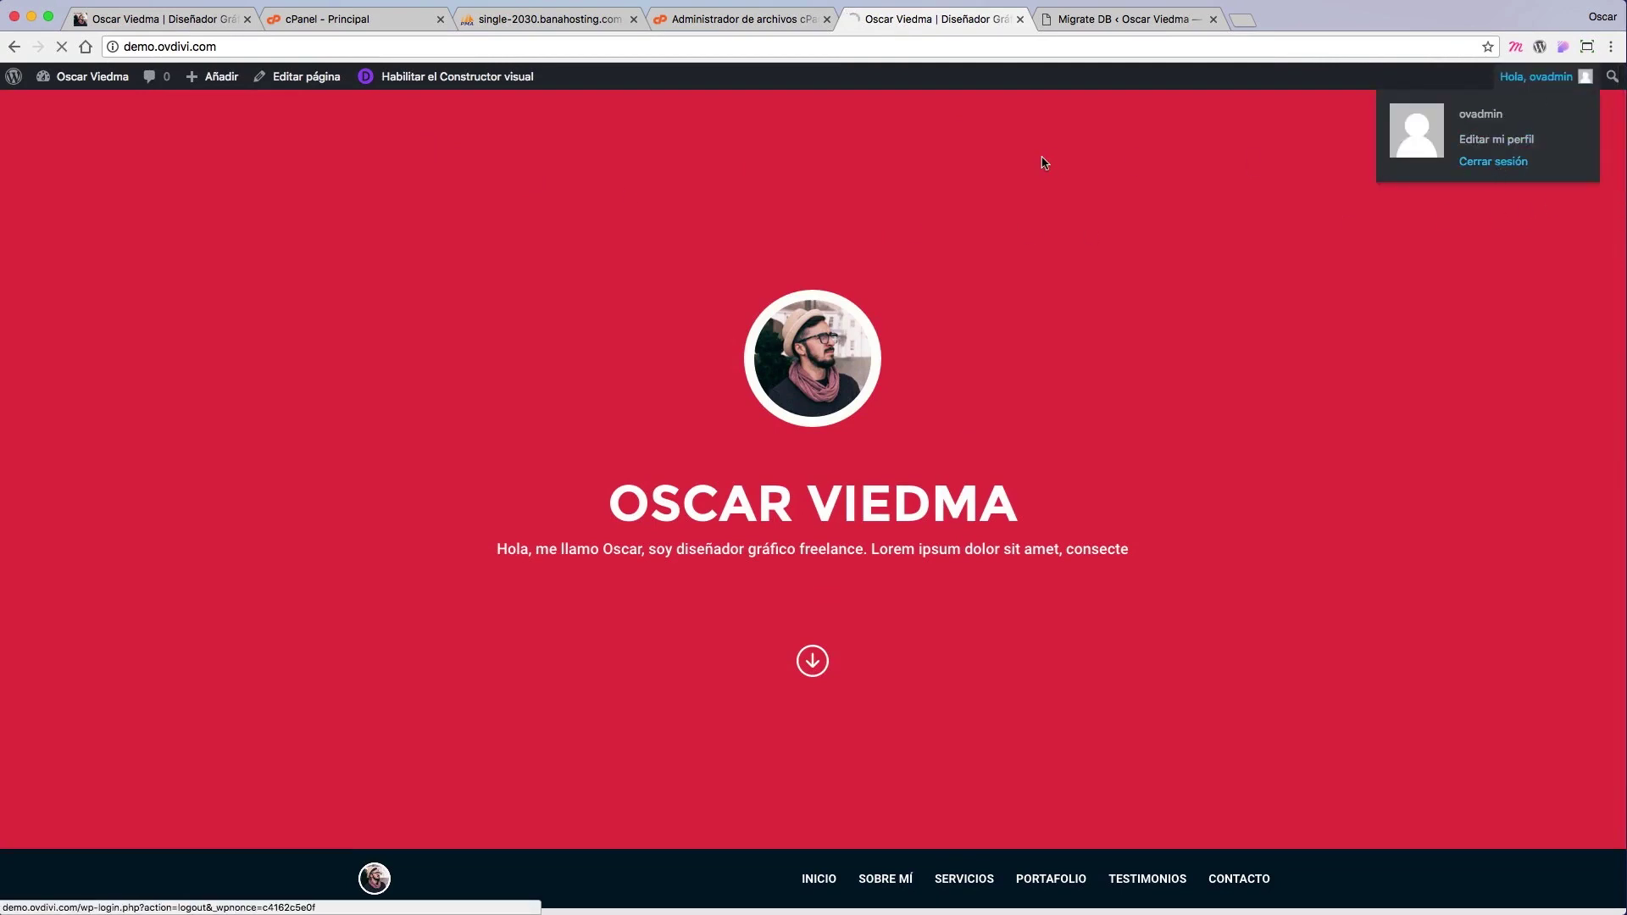
Step: Reload demo.ovdivi.com as a logged-out visitor and scroll the public homepage
{"action": "left_click", "coordinate": [310, 51]}
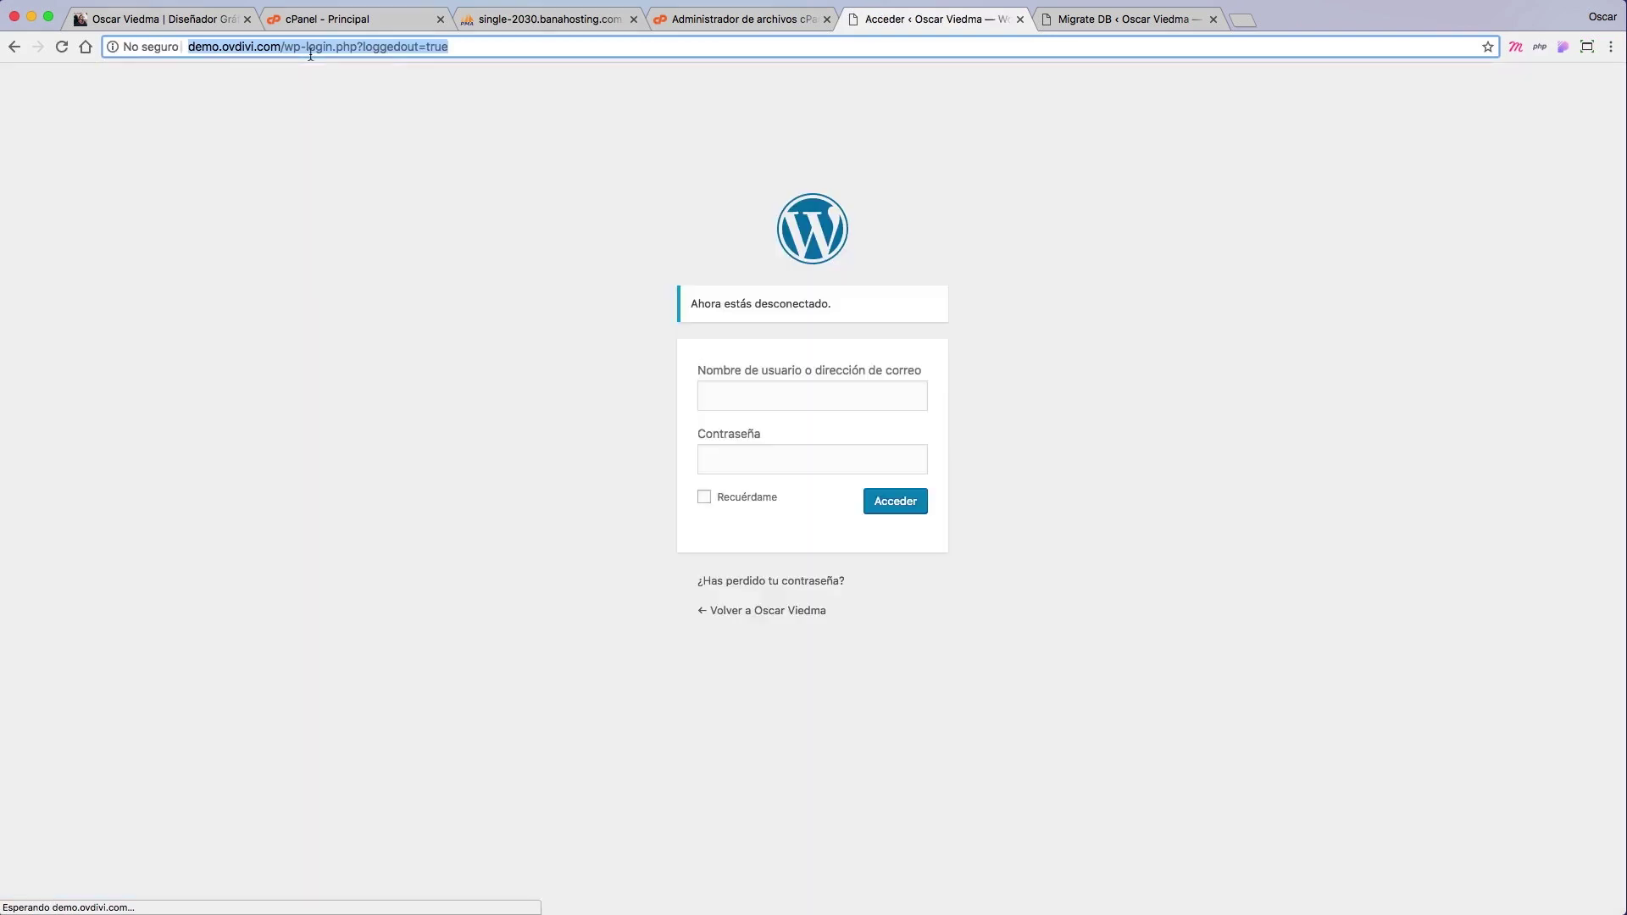
{"action": "type", "text": "demo.ovd"}
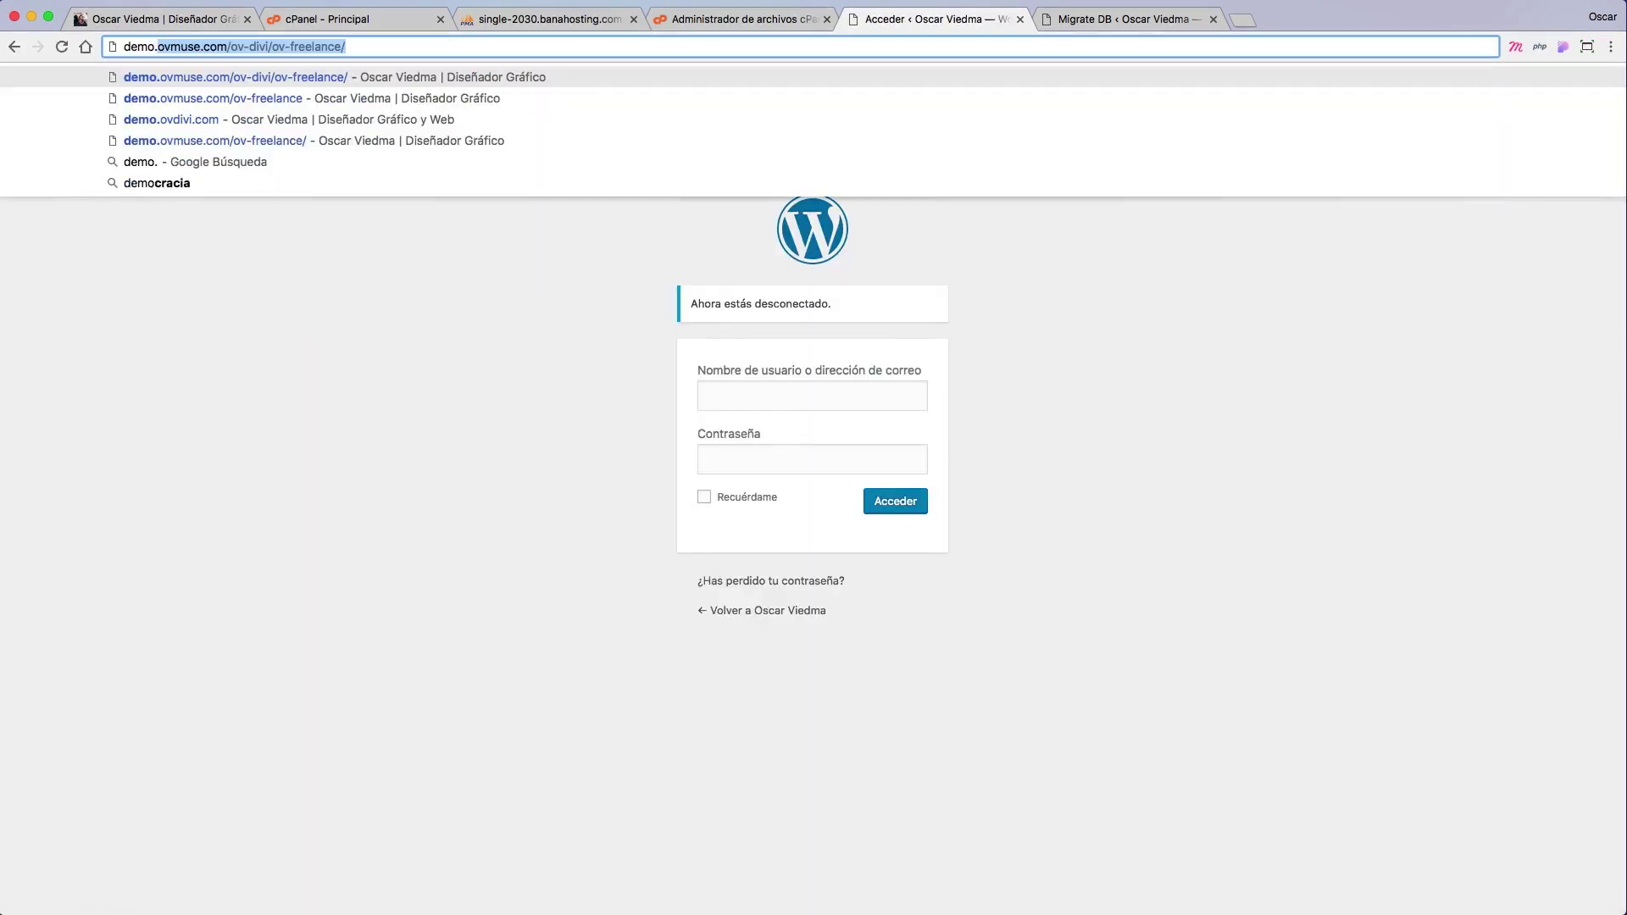
{"action": "key", "text": "Return"}
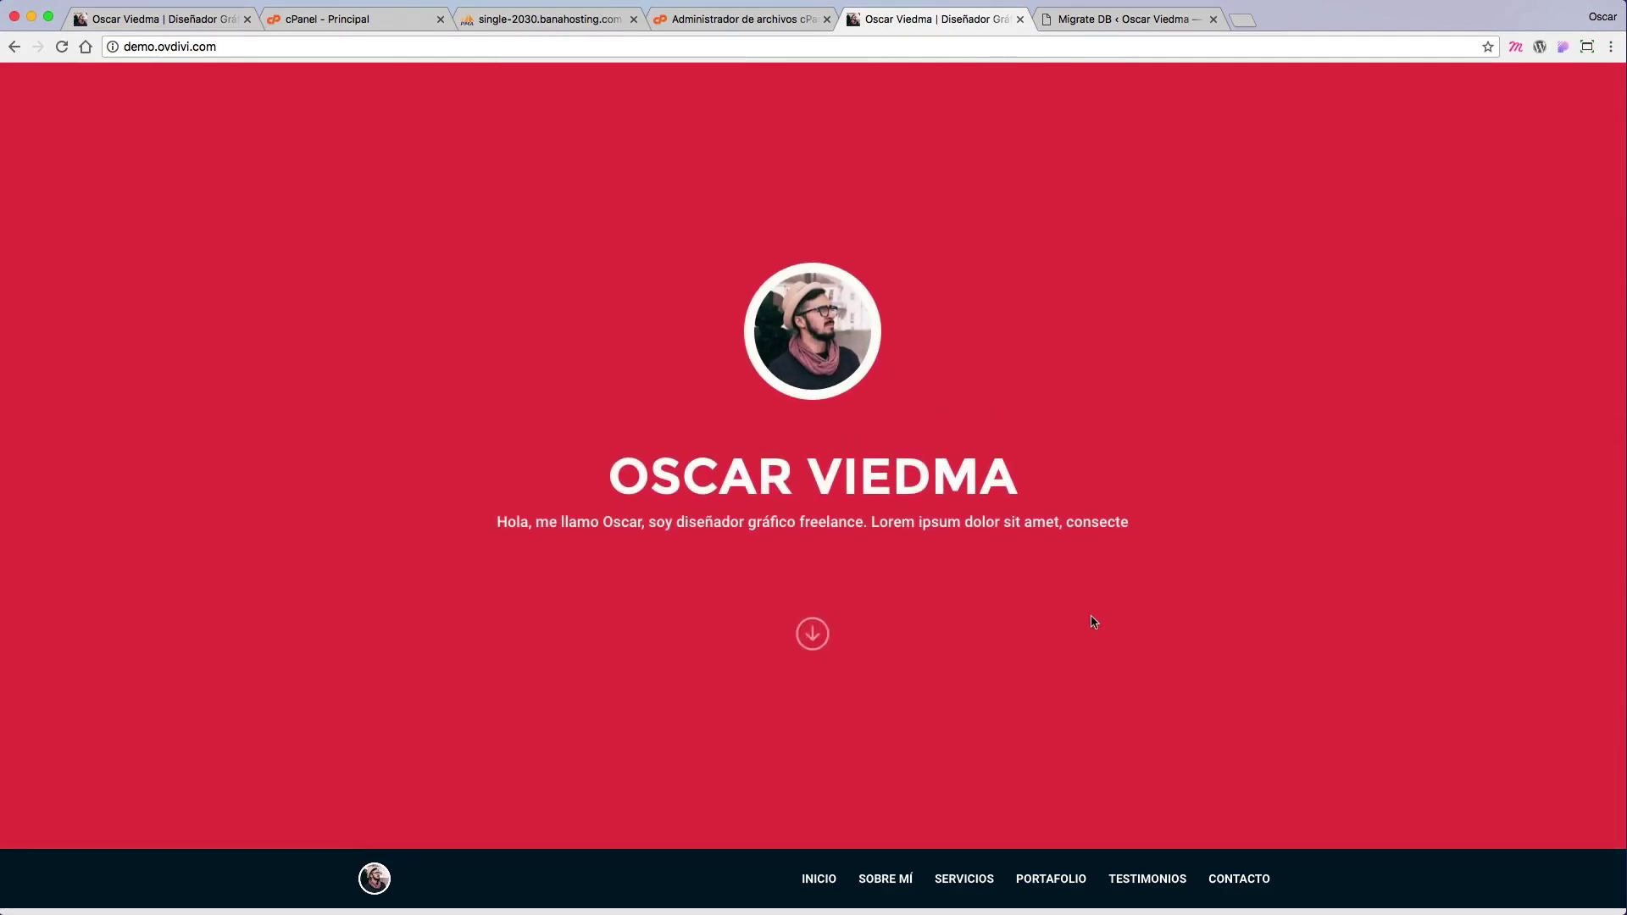
{"action": "scroll", "coordinate": [1094, 623], "scroll_direction": "down", "scroll_amount": 20}
{"action": "scroll", "coordinate": [1094, 623], "scroll_direction": "up", "scroll_amount": 20}
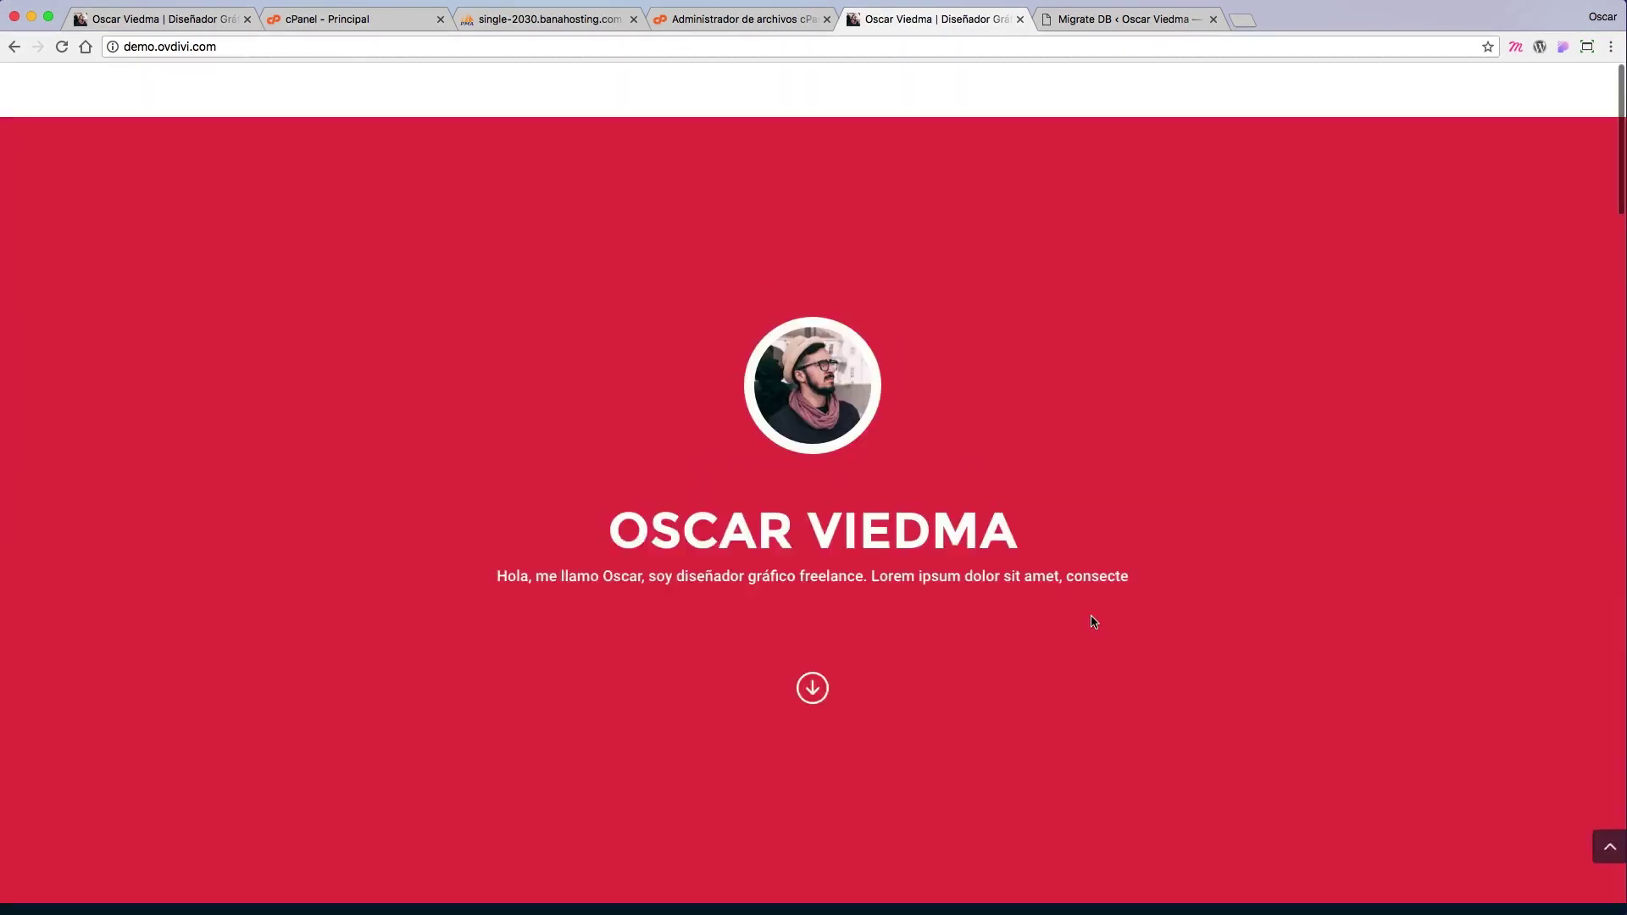